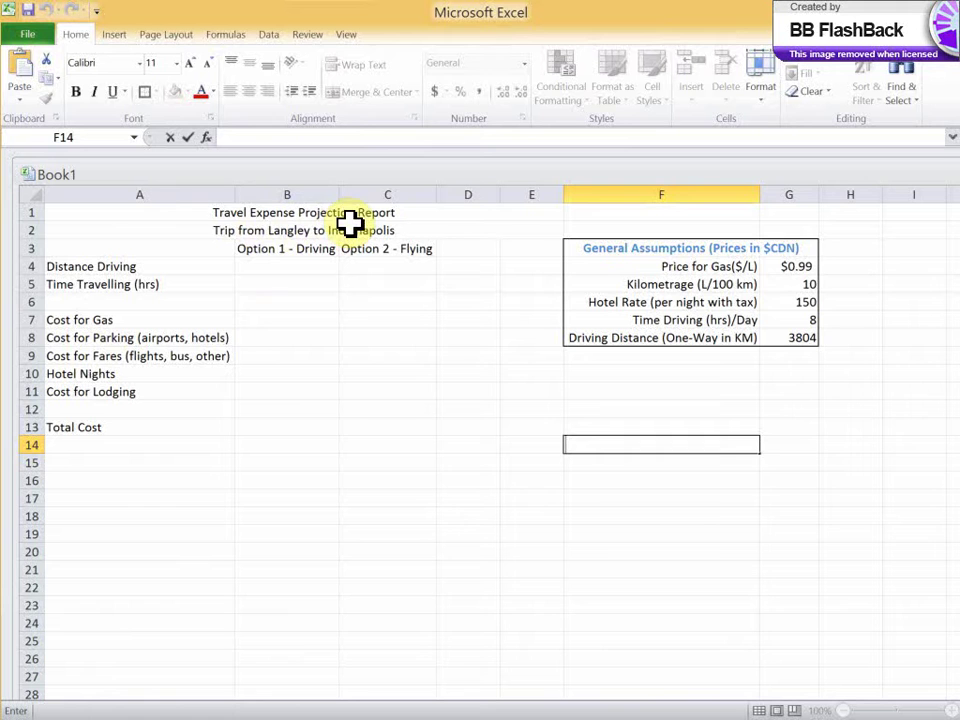
{"action": "left_click", "coordinate": [300, 337]}
{"action": "left_click", "coordinate": [399, 340]}
{"action": "left_click", "coordinate": [341, 282]}
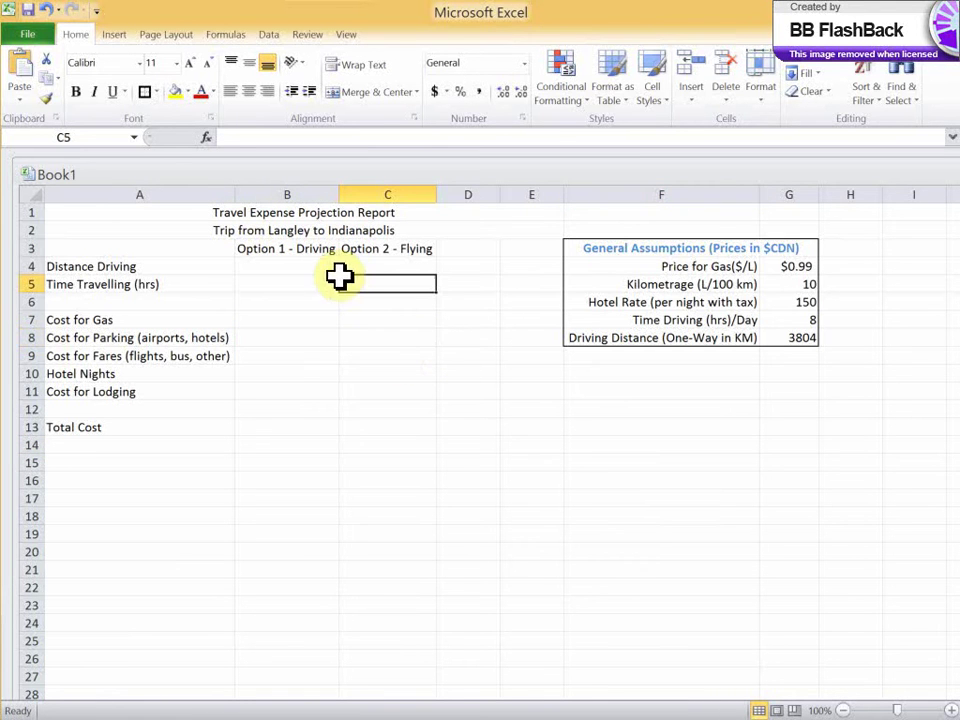
{"action": "left_click", "coordinate": [795, 263]}
{"action": "left_click", "coordinate": [789, 285]}
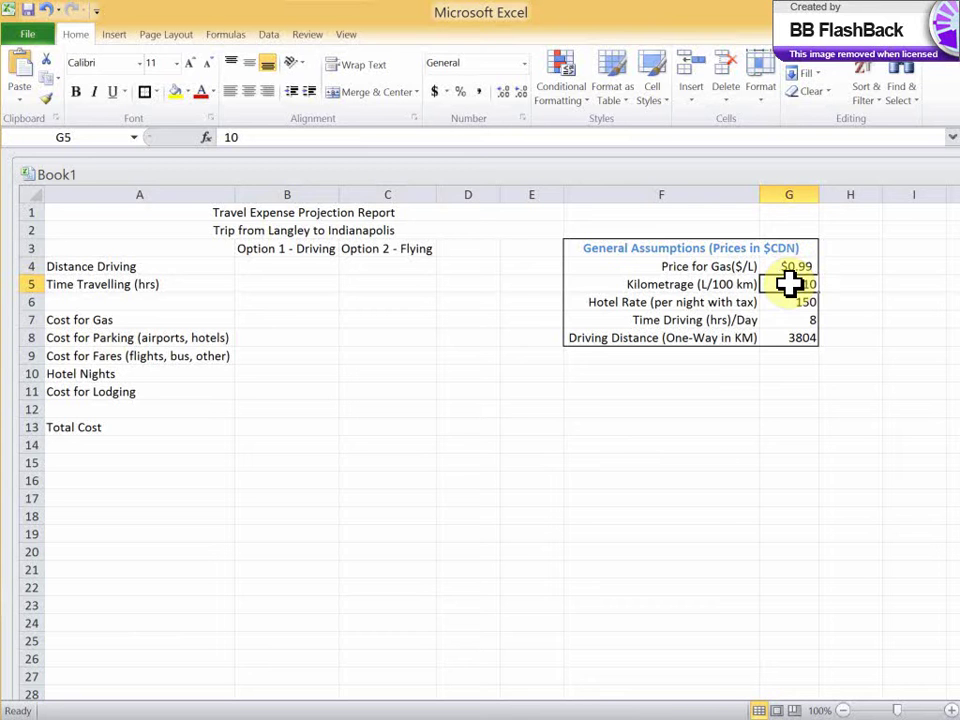
{"action": "left_click", "coordinate": [780, 264]}
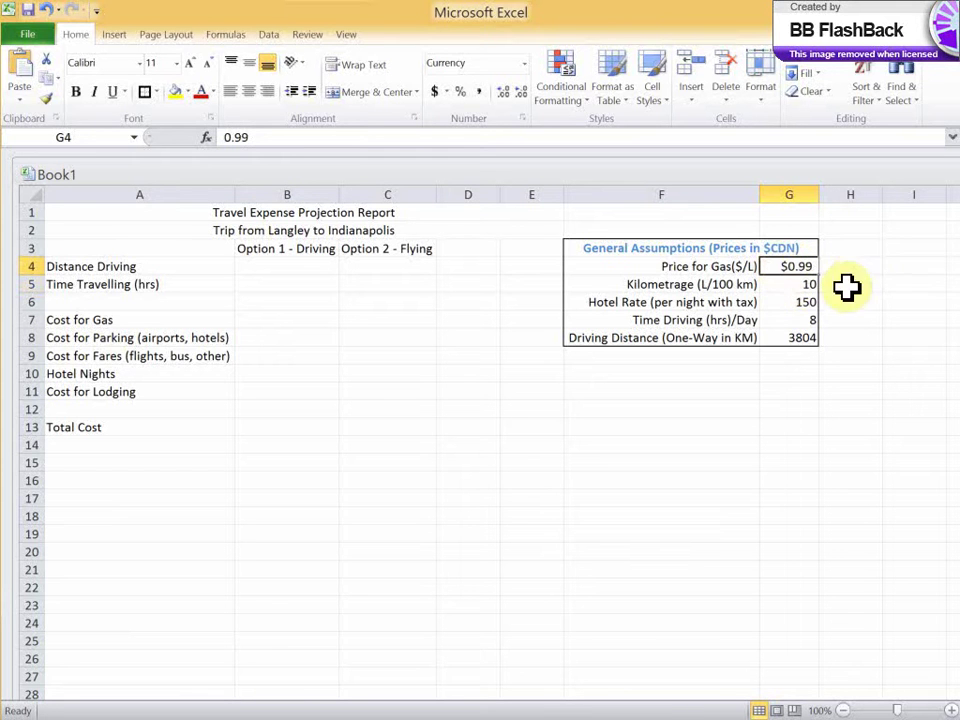
{"action": "left_click", "coordinate": [788, 304]}
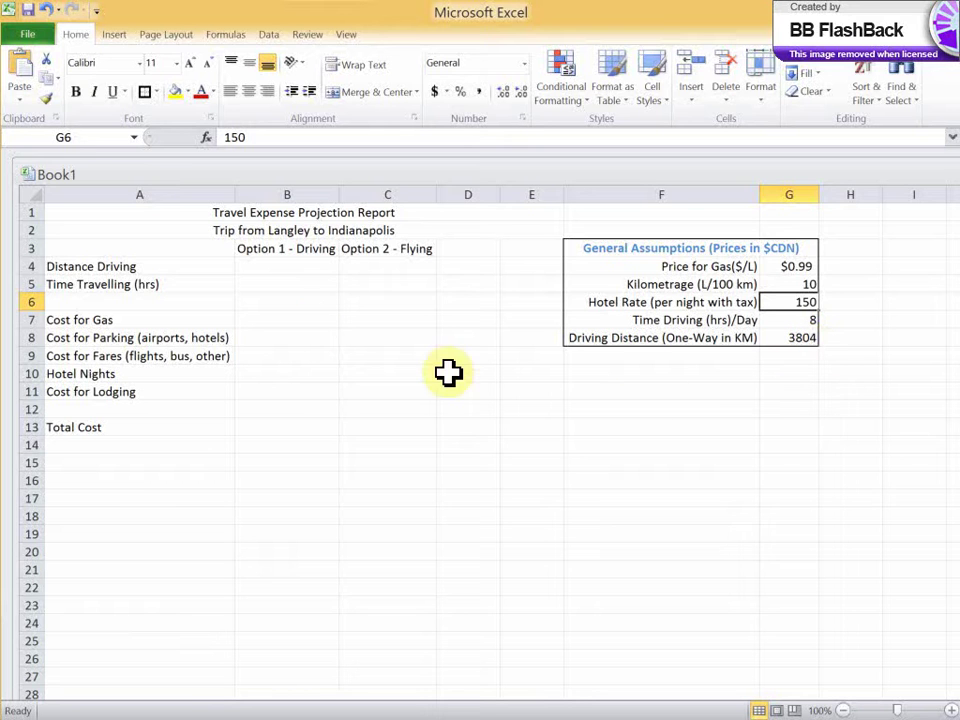
Clear the "Option 2 - Flying" heading from cell C3
{"action": "left_click", "coordinate": [310, 262]}
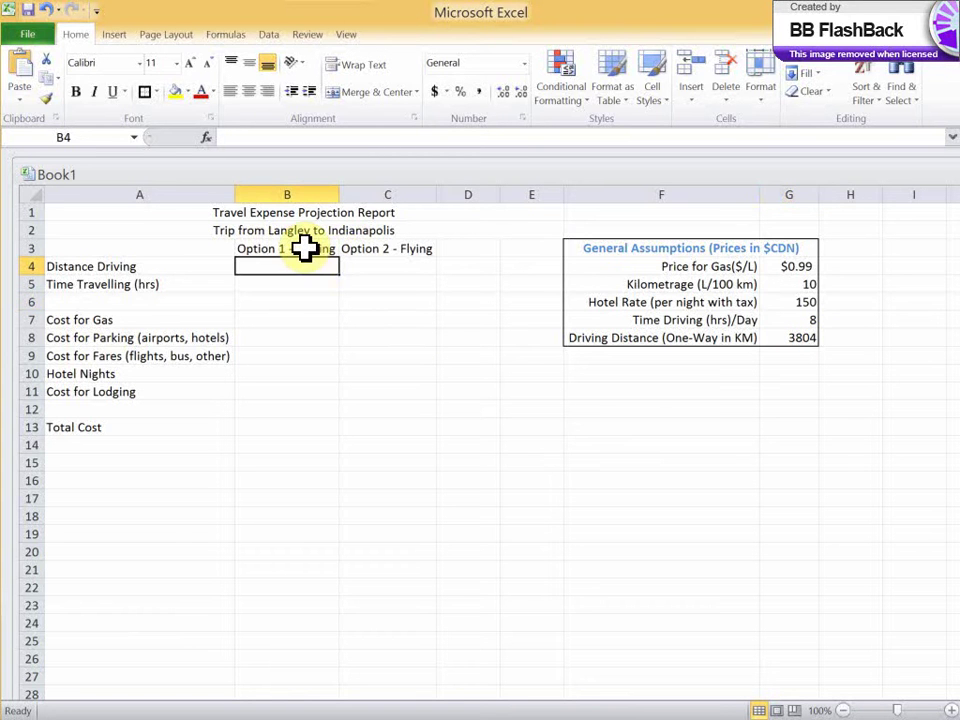
{"action": "left_click", "coordinate": [358, 248]}
{"action": "key", "text": "BackSpace"}
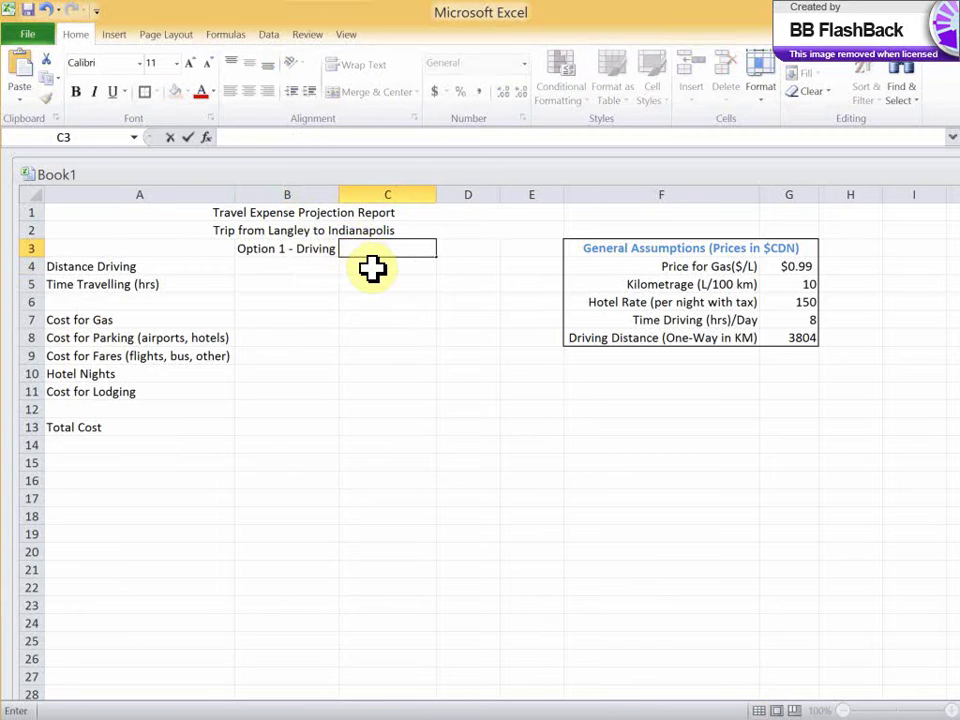
{"action": "left_click", "coordinate": [373, 268]}
{"action": "left_click", "coordinate": [305, 260]}
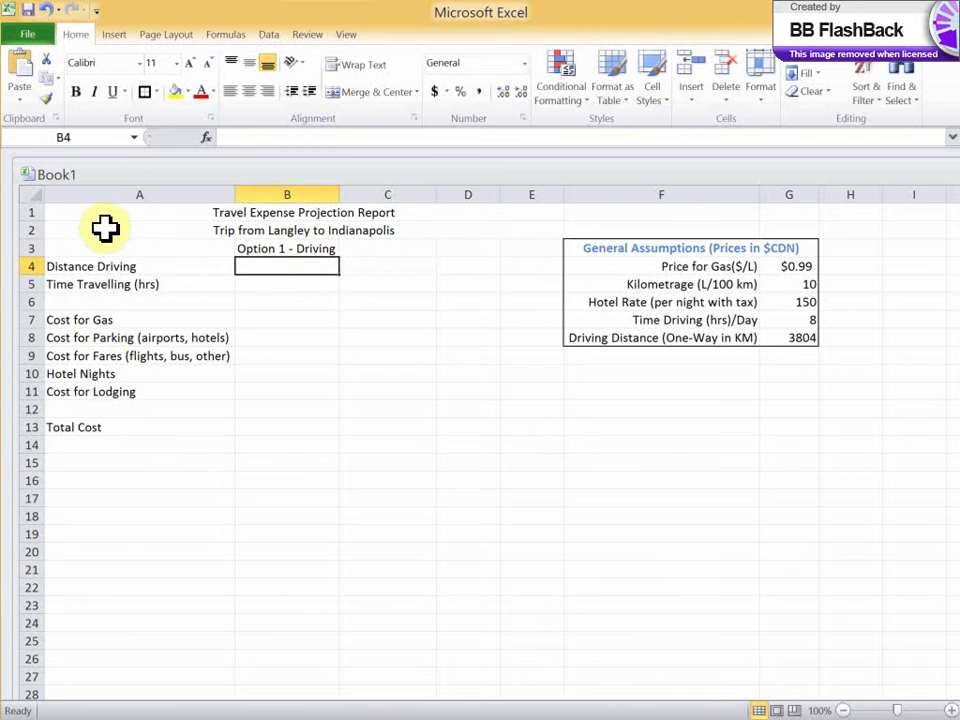
{"action": "left_click_drag", "start_coordinate": [71, 214], "coordinate": [504, 429]}
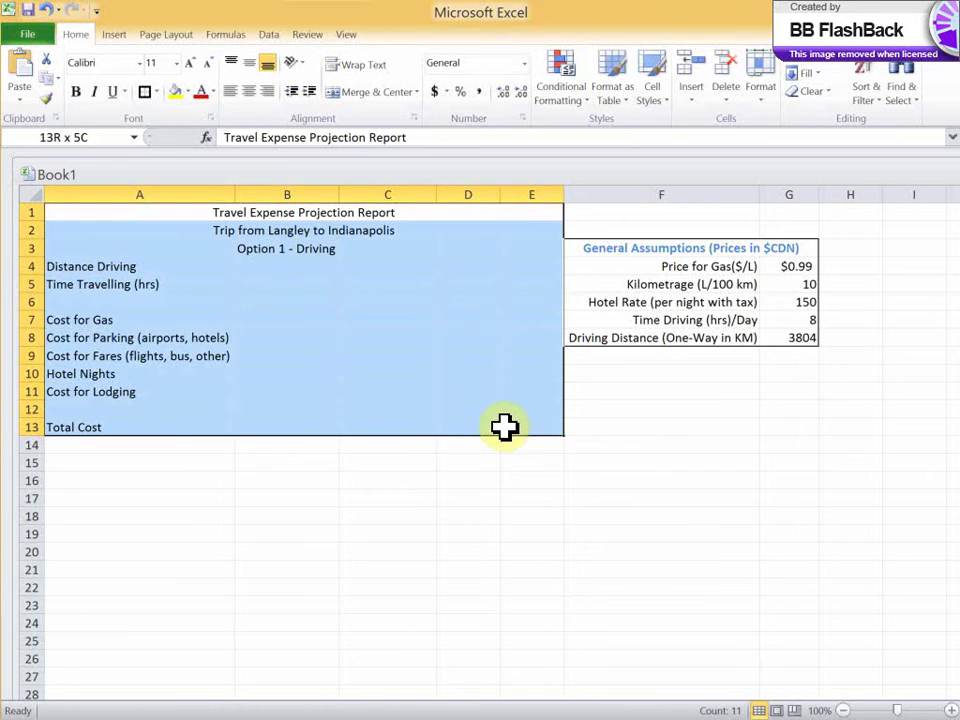
{"action": "left_click", "coordinate": [200, 534]}
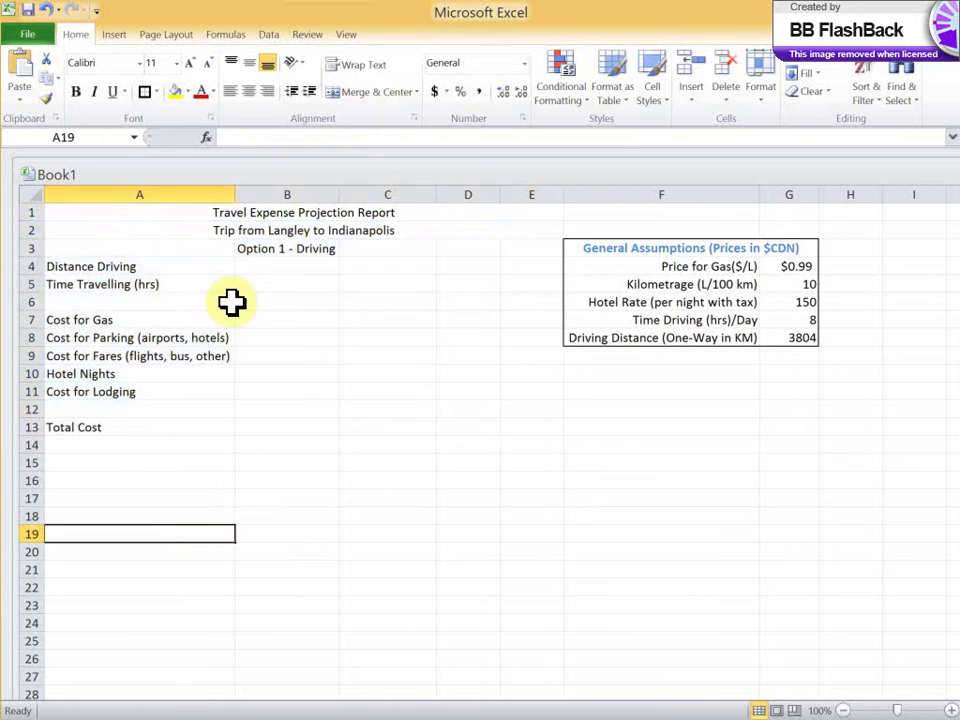
{"action": "left_click", "coordinate": [108, 214]}
{"action": "left_click", "coordinate": [141, 231]}
{"action": "left_click", "coordinate": [156, 212]}
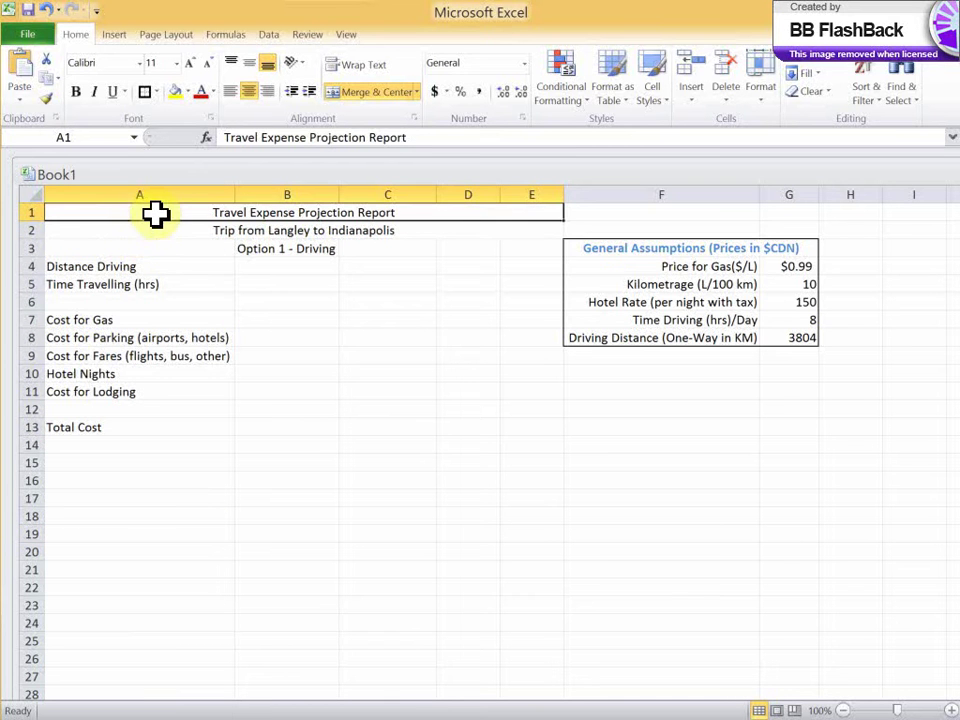
{"action": "left_click", "coordinate": [226, 230]}
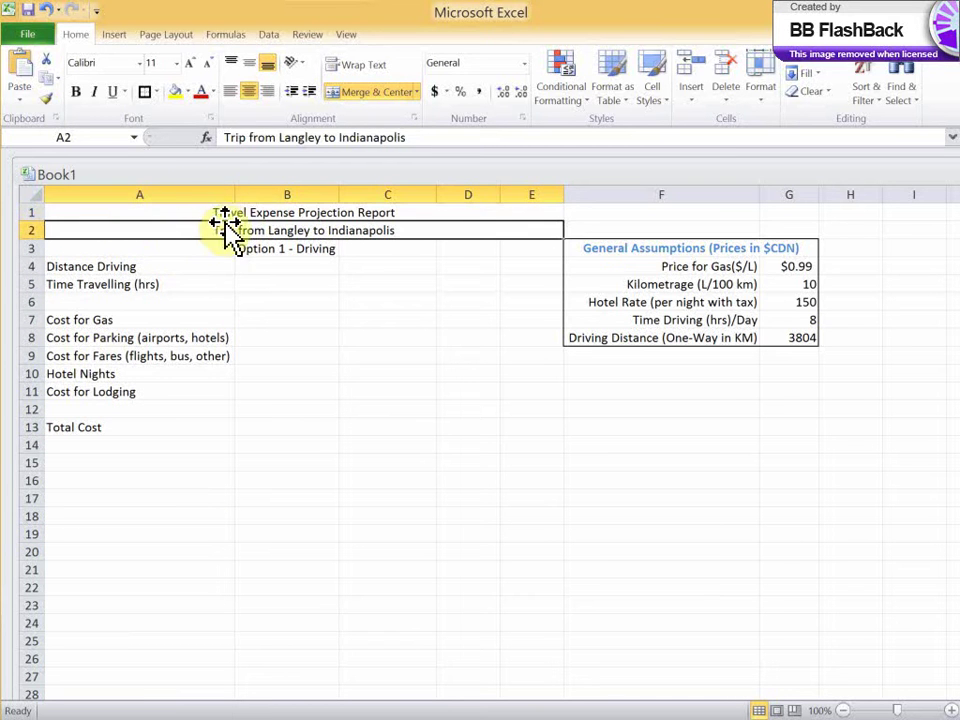
Fill the merged "Travel Expense Projection Report" title cell with a light olive green
{"action": "left_click", "coordinate": [133, 212]}
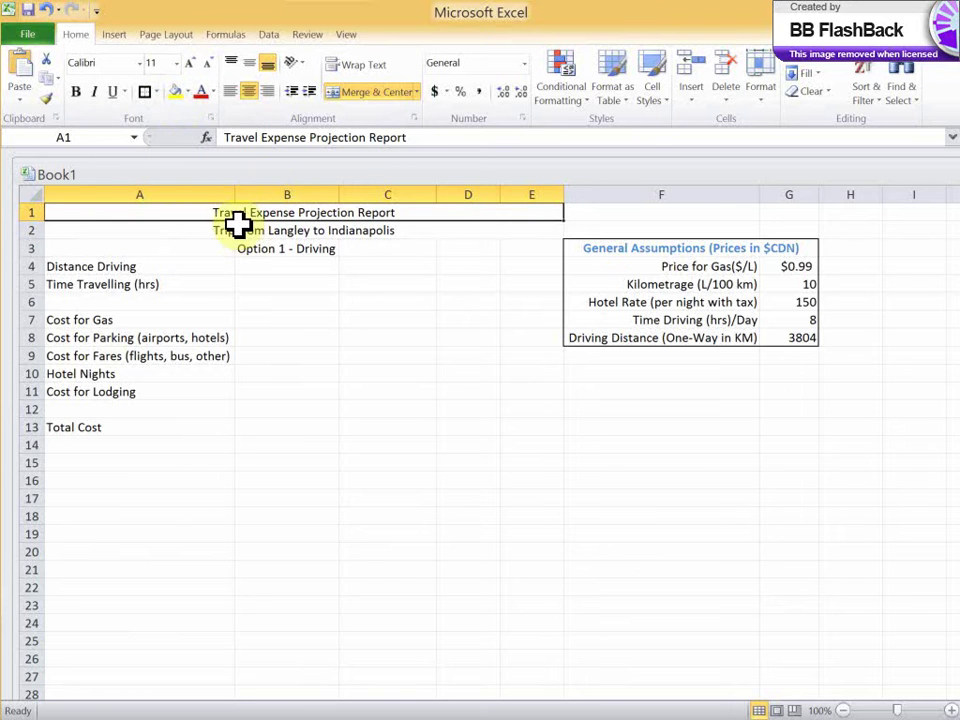
{"action": "left_click", "coordinate": [187, 93]}
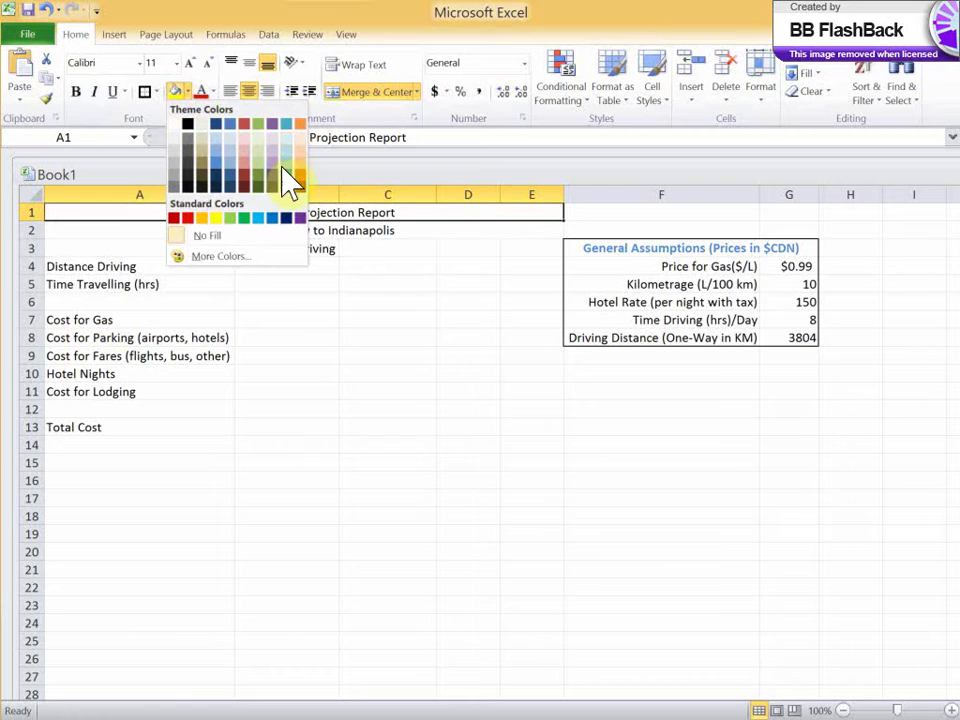
{"action": "left_click", "coordinate": [262, 170]}
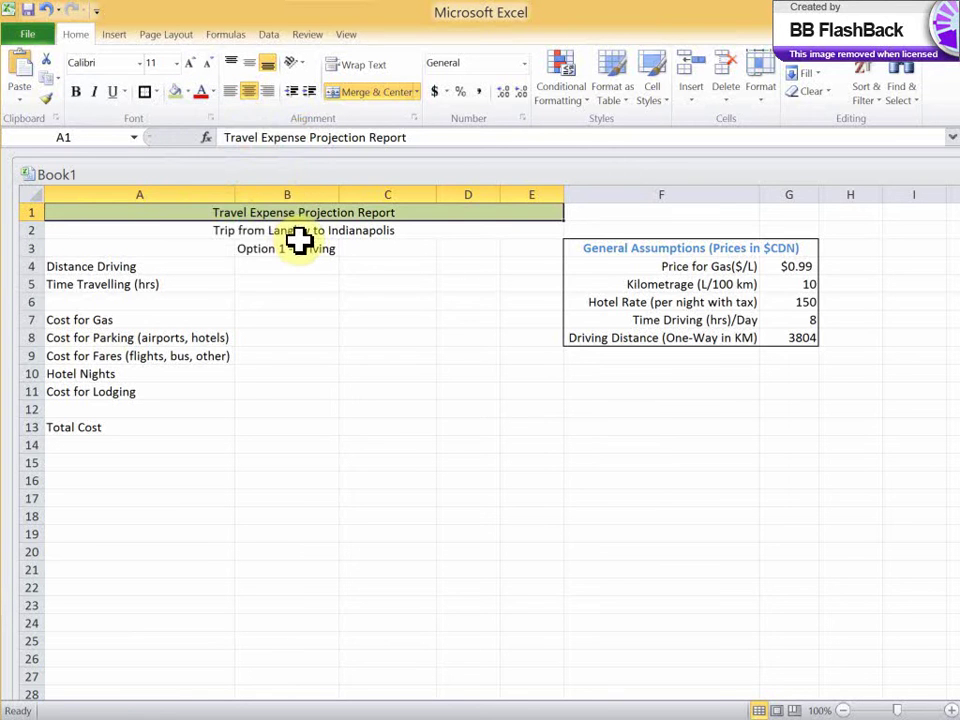
{"action": "left_click", "coordinate": [301, 234]}
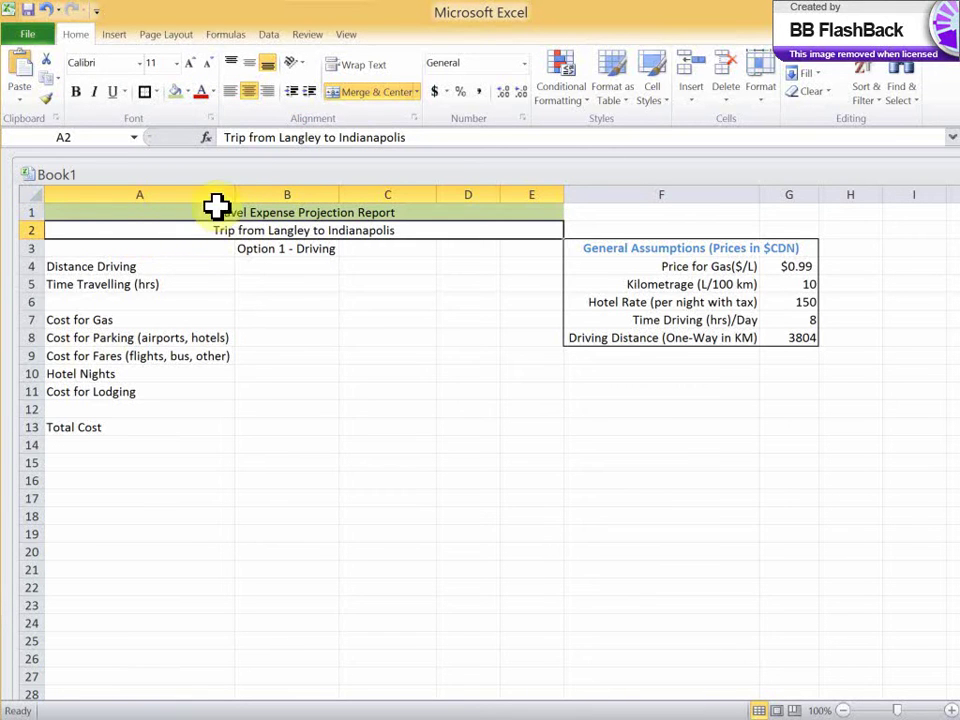
Give the merged "Travel Expense Projection Report" title cell a dark olive green fill and white text
{"action": "left_click", "coordinate": [210, 212]}
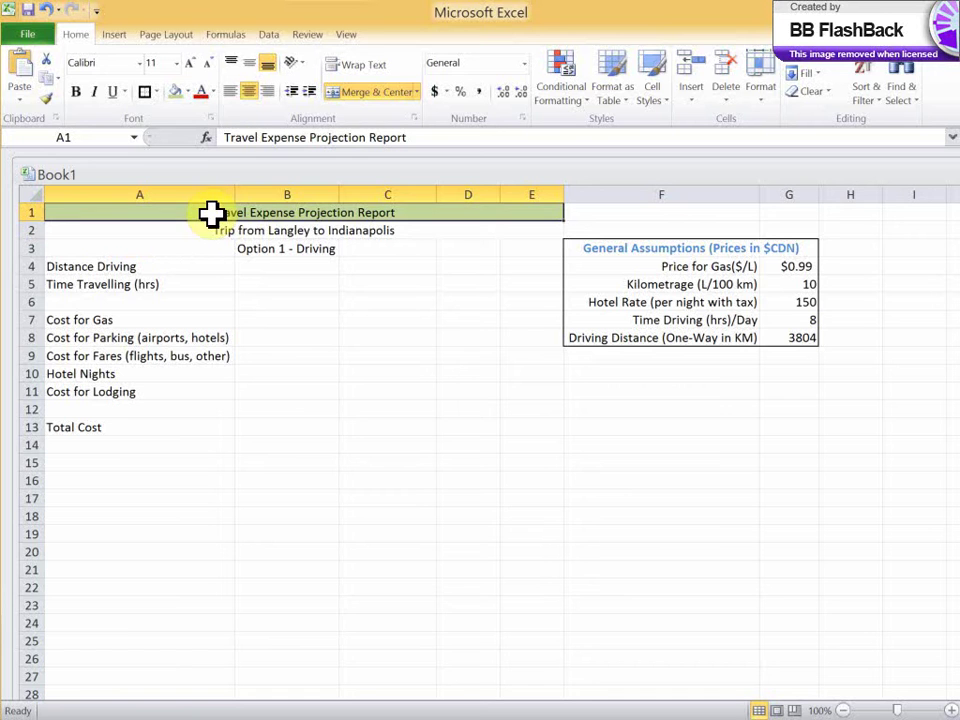
{"action": "left_click", "coordinate": [185, 92]}
{"action": "left_click", "coordinate": [259, 175]}
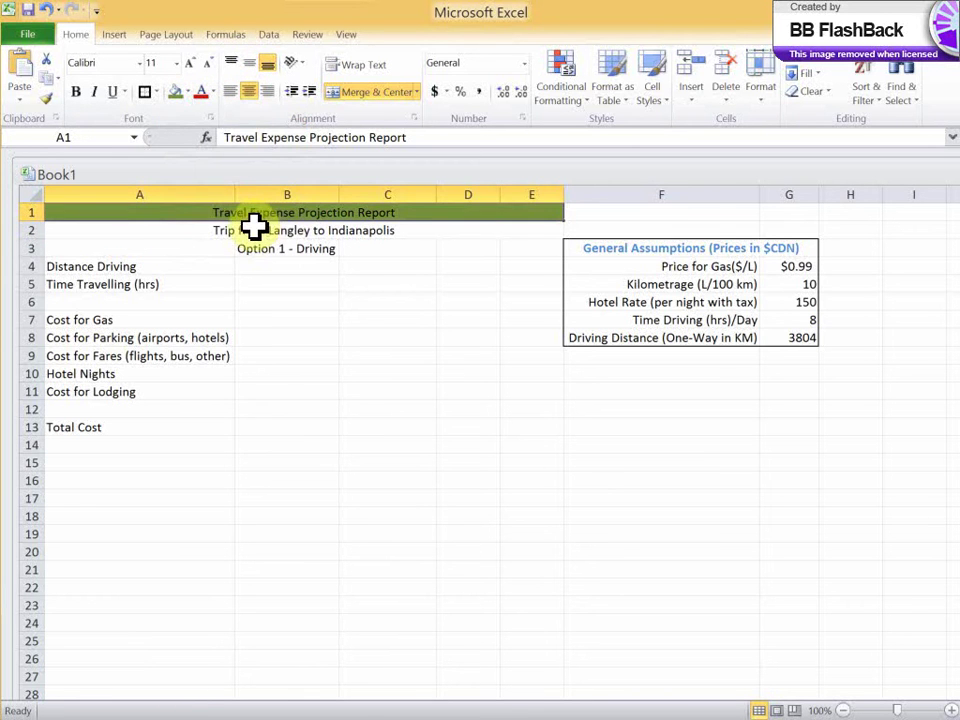
{"action": "left_click", "coordinate": [212, 91]}
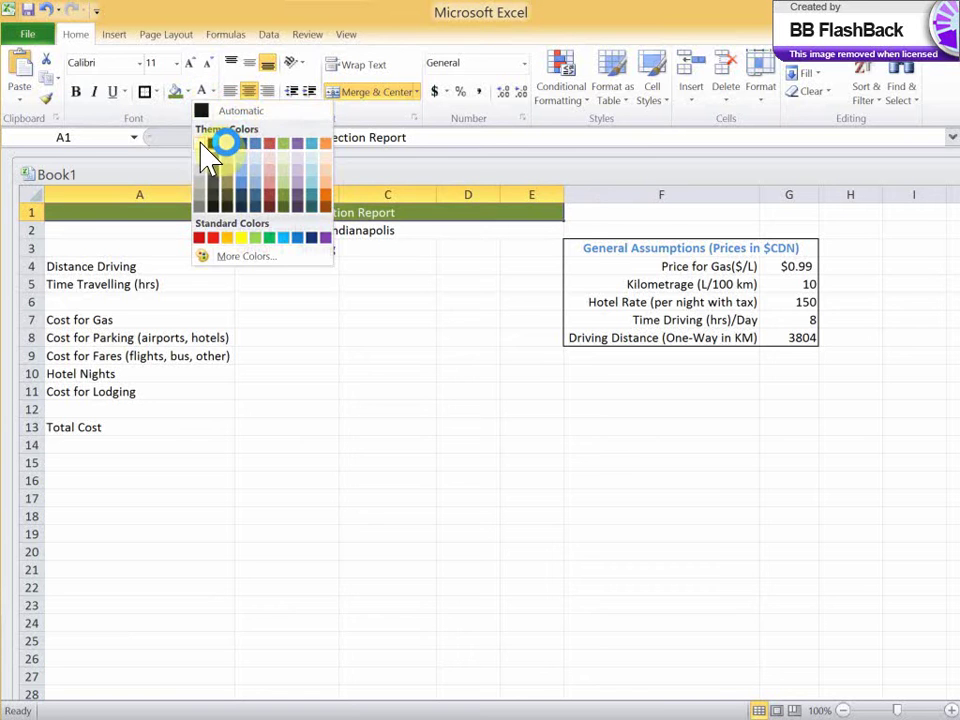
{"action": "left_click", "coordinate": [201, 143]}
Fill the merged "Trip from Langley to Indianapolis" subtitle cell in row 2 with light olive green
{"action": "left_click", "coordinate": [248, 230]}
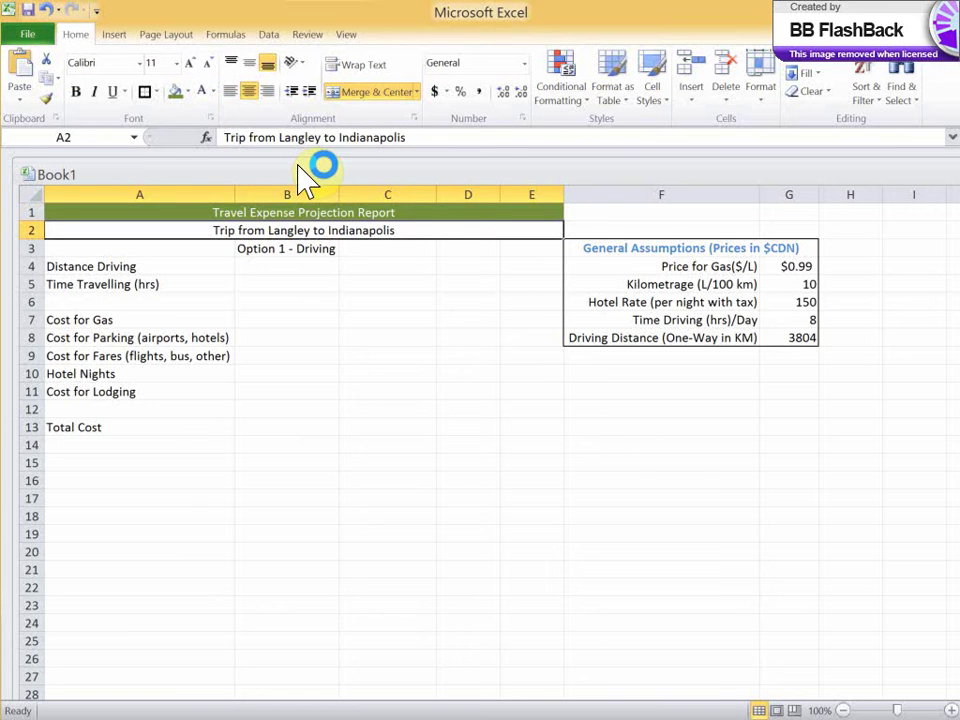
{"action": "left_click", "coordinate": [187, 92]}
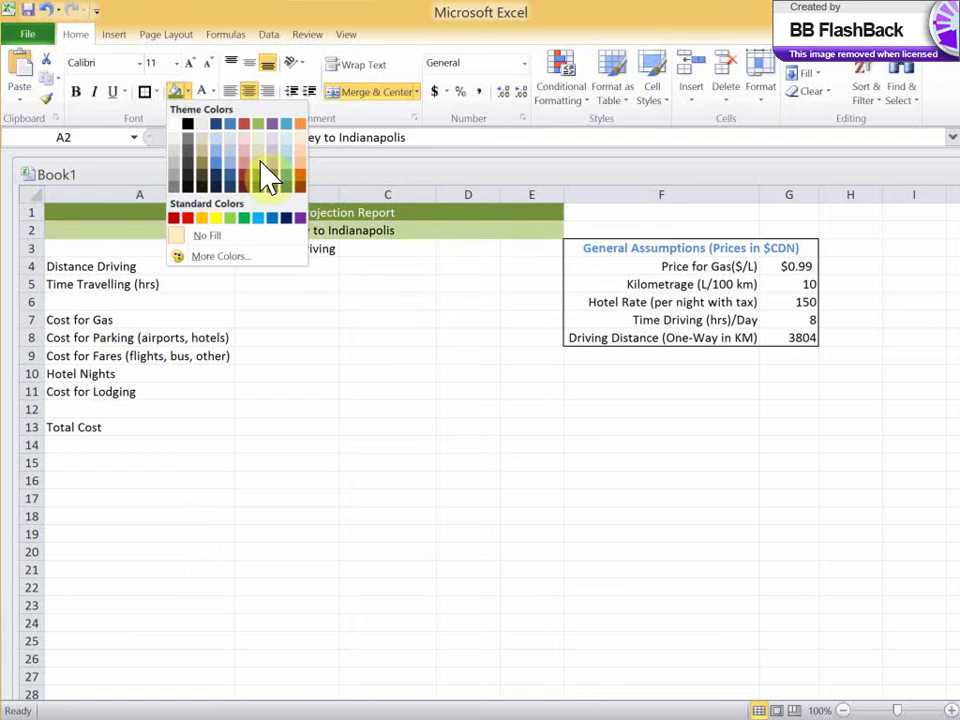
{"action": "left_click", "coordinate": [262, 174]}
{"action": "left_click", "coordinate": [305, 270]}
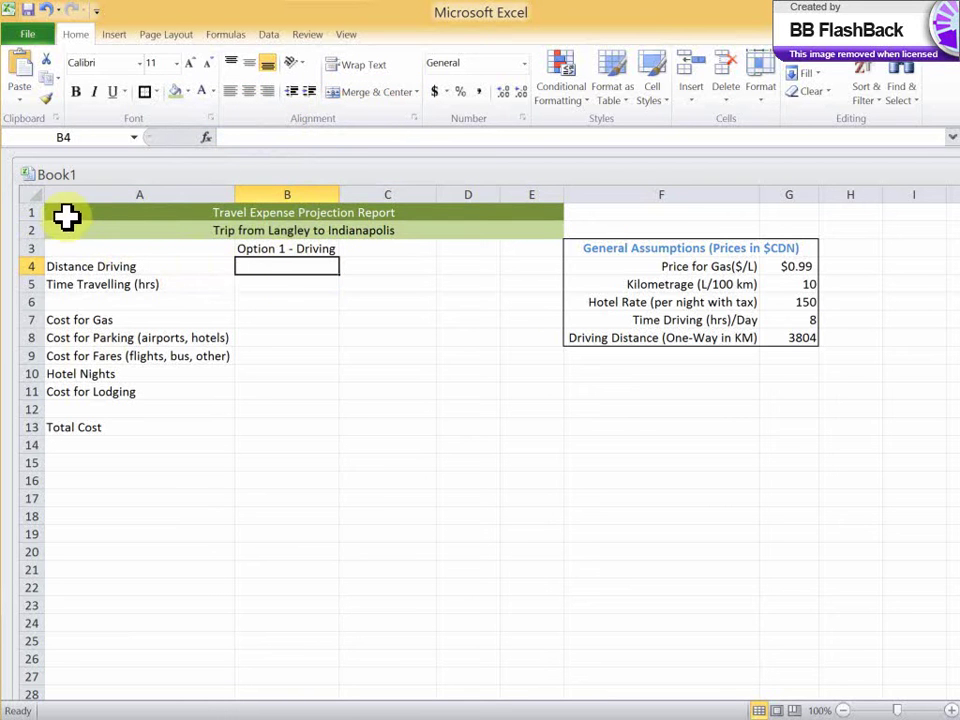
Apply a Thick Box Border around the whole report range A1:E13
{"action": "left_click_drag", "start_coordinate": [60, 212], "coordinate": [280, 421]}
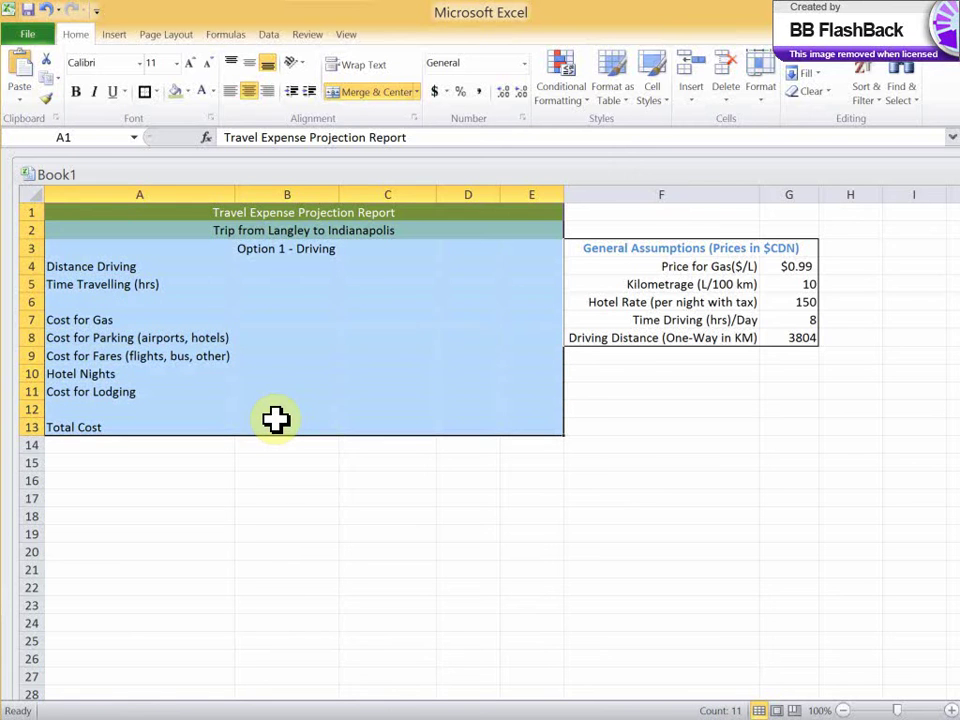
{"action": "left_click", "coordinate": [157, 92]}
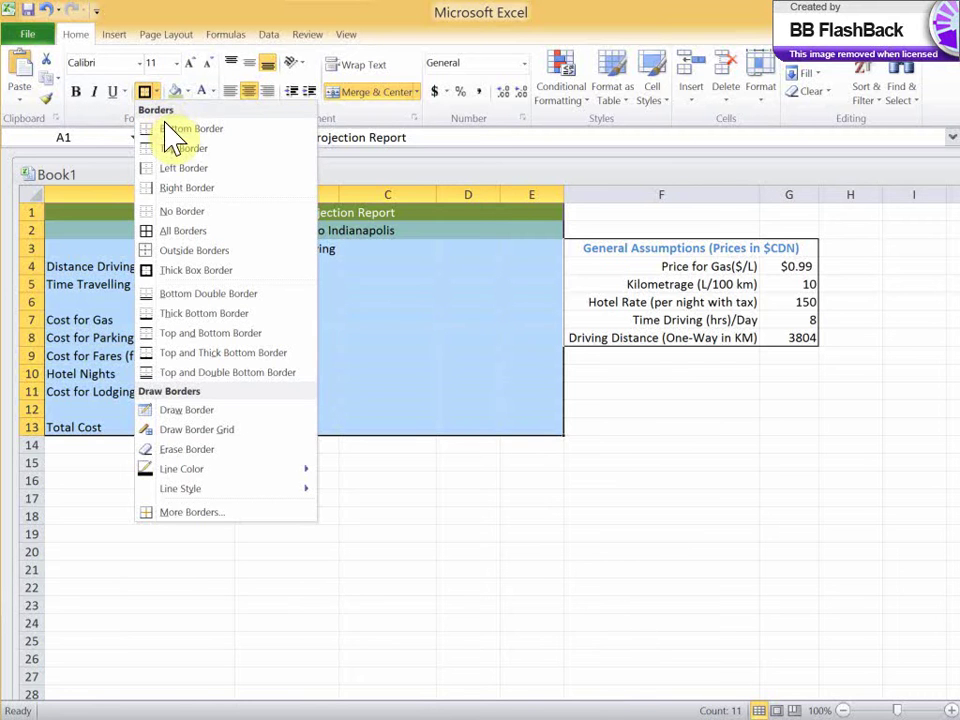
{"action": "left_click", "coordinate": [208, 272]}
{"action": "left_click", "coordinate": [377, 321]}
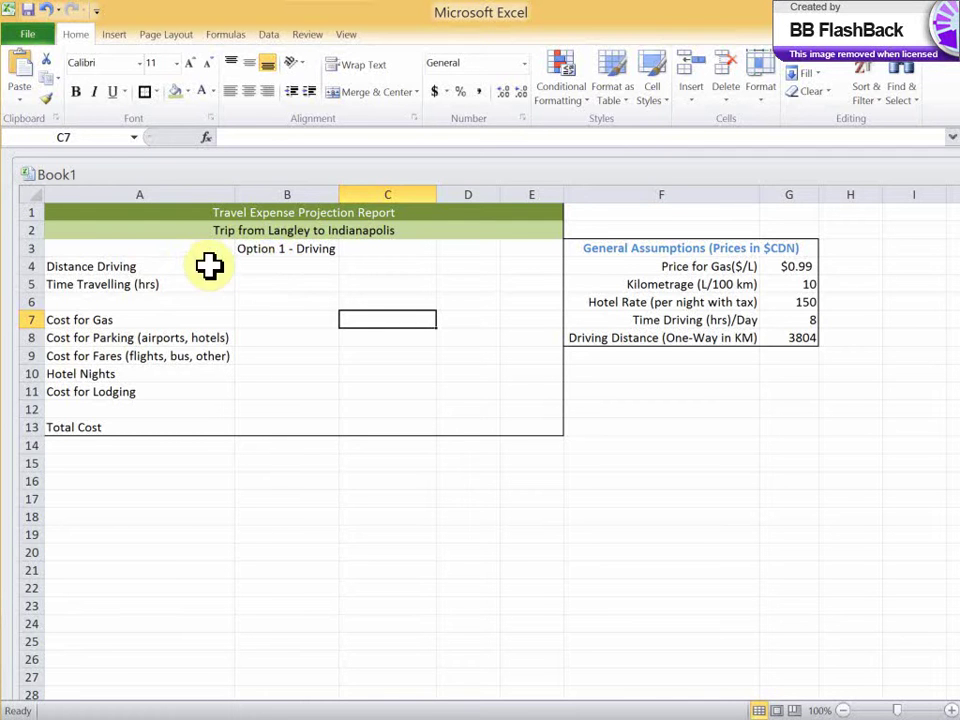
Apply a Thick Box Border around the row labels column, range A3:A13
{"action": "left_click_drag", "start_coordinate": [170, 249], "coordinate": [162, 427]}
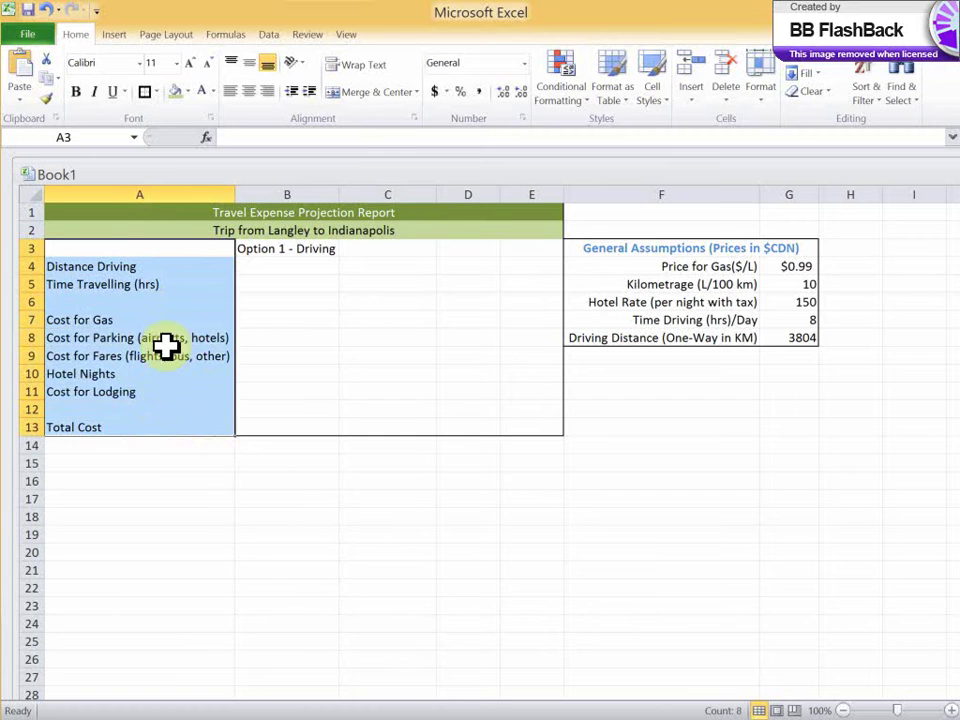
{"action": "left_click", "coordinate": [147, 92]}
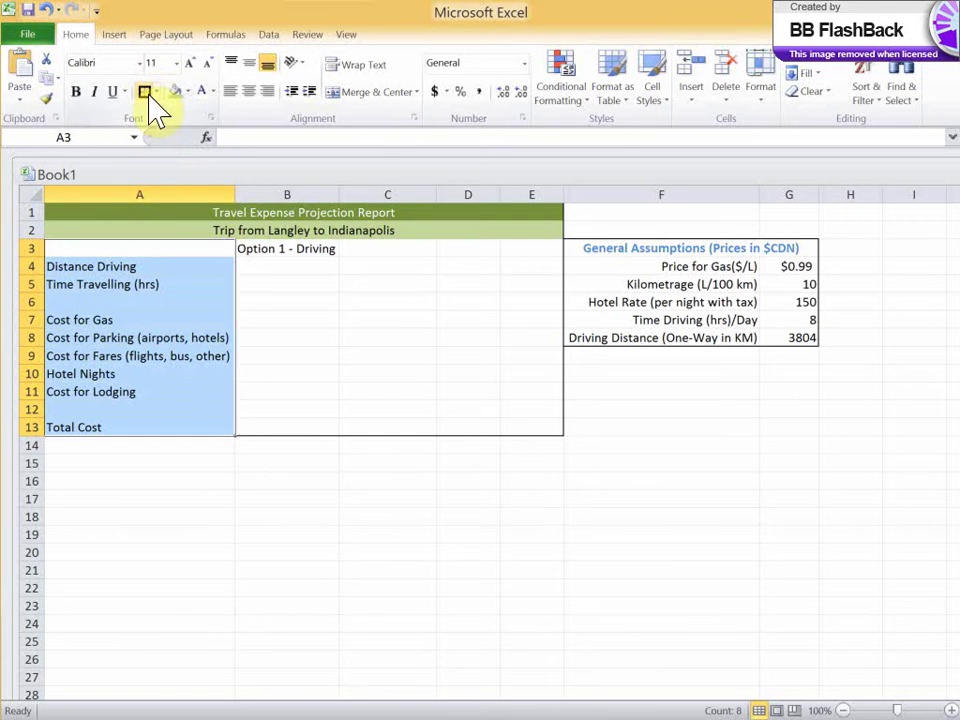
{"action": "left_click", "coordinate": [287, 534]}
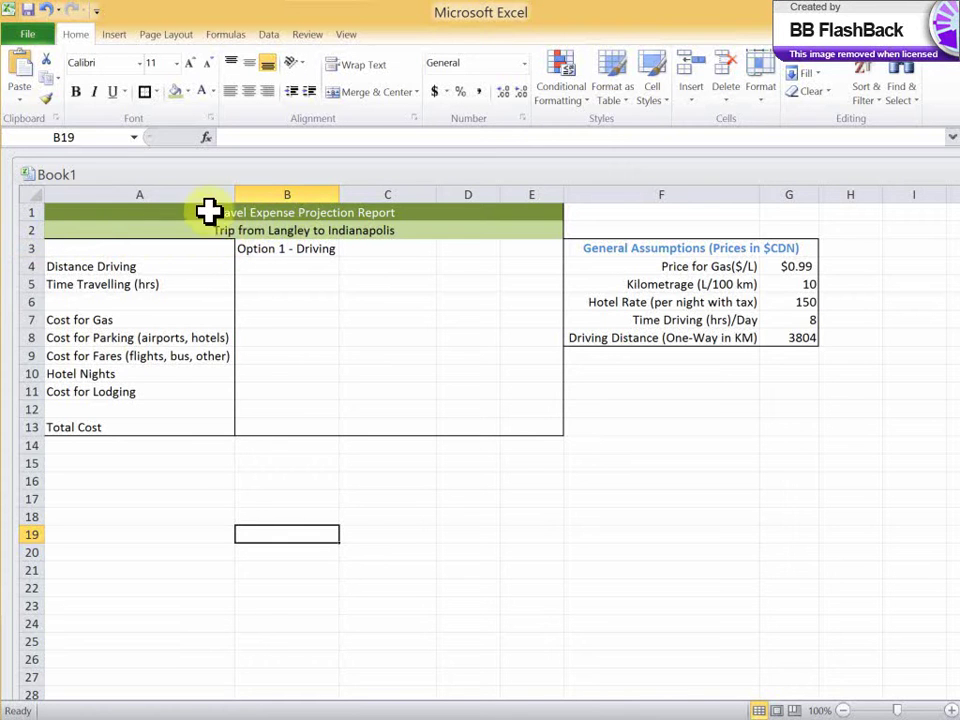
Add a Bottom Border to the merged "Trip from Langley to Indianapolis" subtitle cell
{"action": "left_click", "coordinate": [293, 234]}
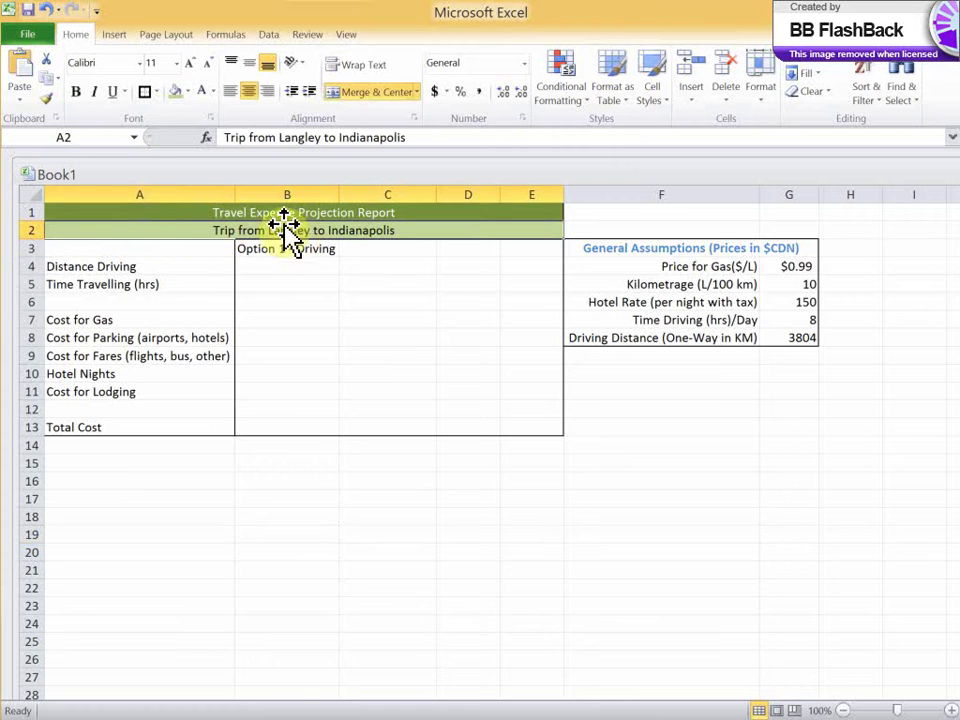
{"action": "left_click", "coordinate": [157, 92]}
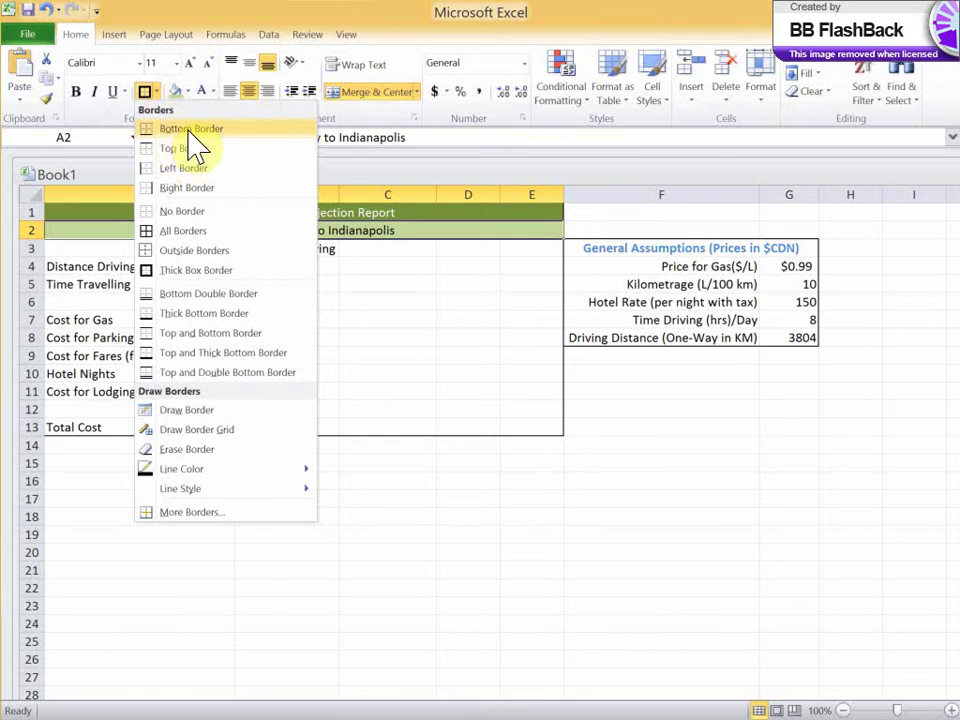
{"action": "left_click", "coordinate": [188, 130]}
{"action": "left_click", "coordinate": [322, 532]}
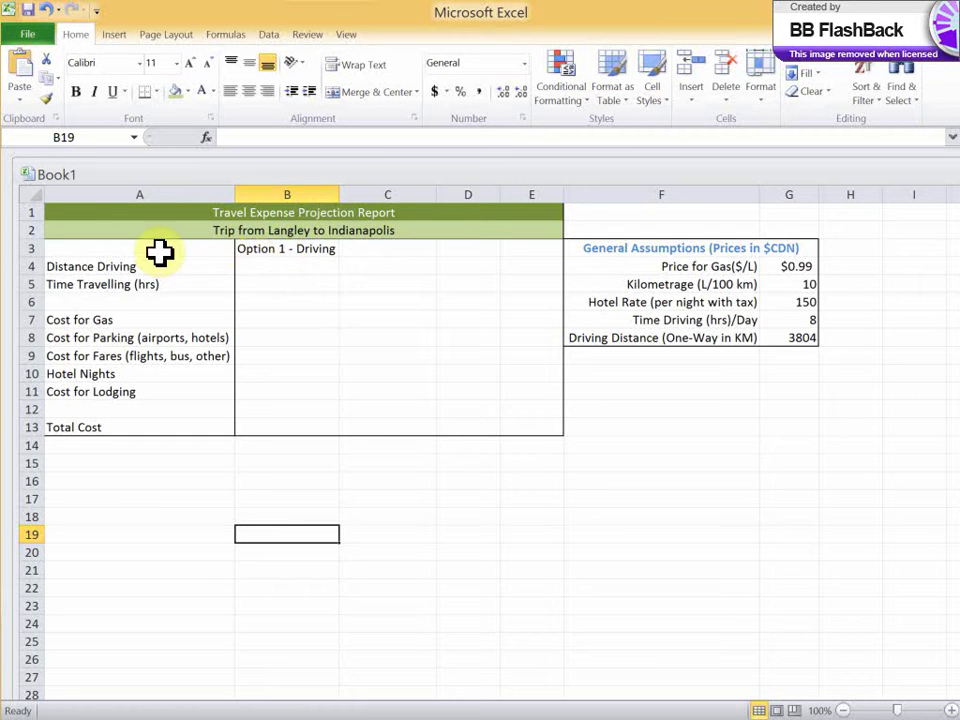
Make the "Option 1 - Driving" heading in cell B3 bold
{"action": "left_click", "coordinate": [275, 249]}
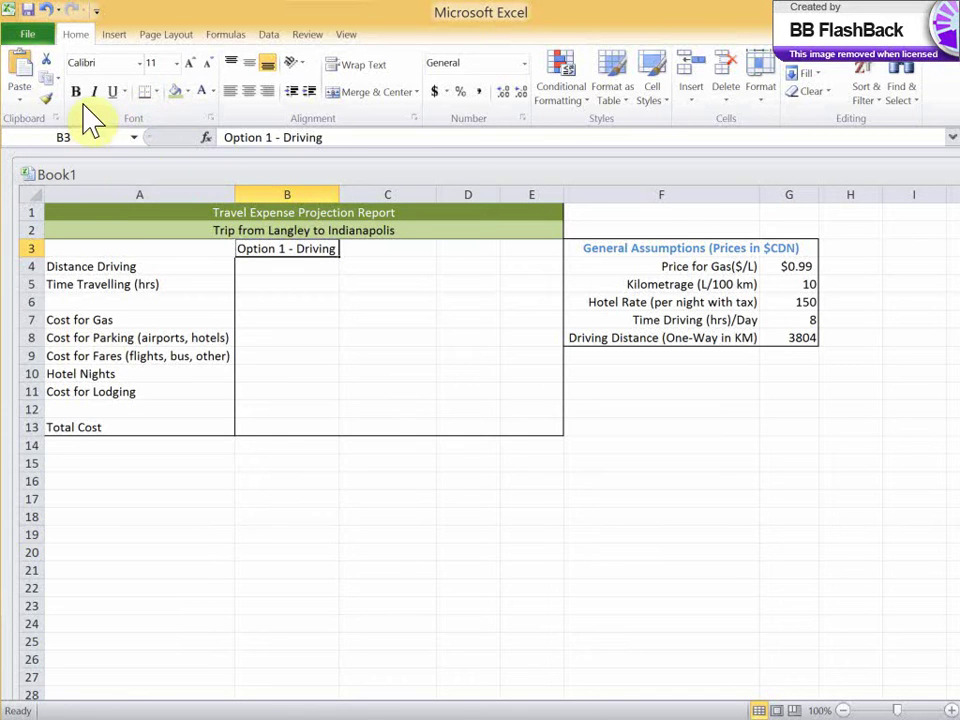
{"action": "left_click", "coordinate": [312, 265]}
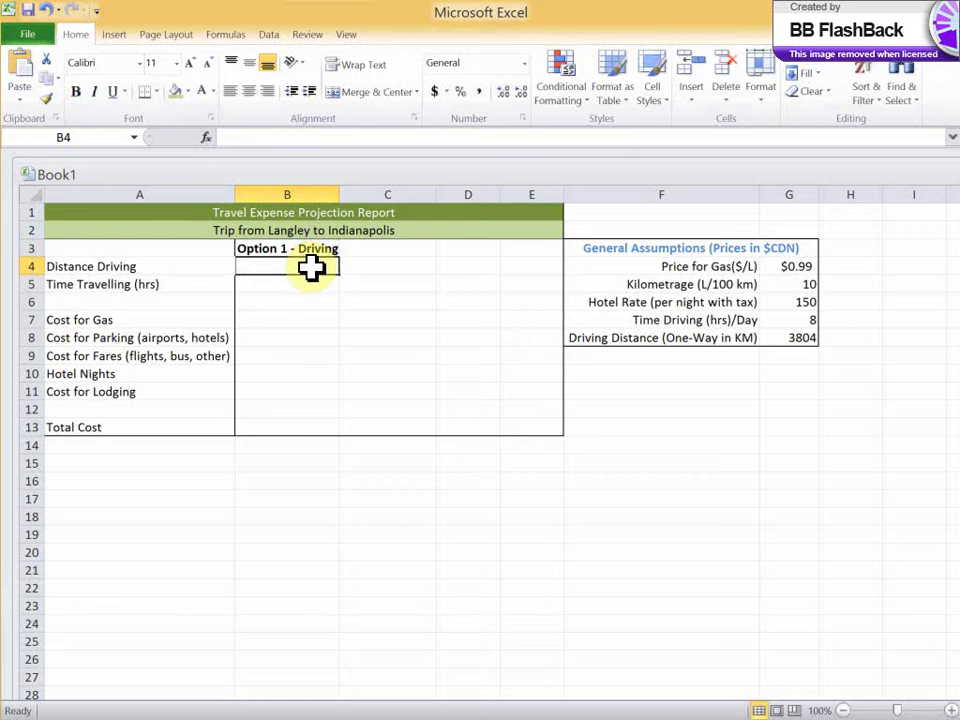
Add a colon to the end of the row labels in cells A4, A5, A7, A8 and A9
{"action": "left_click", "coordinate": [167, 265]}
{"action": "double_click", "coordinate": [167, 265]}
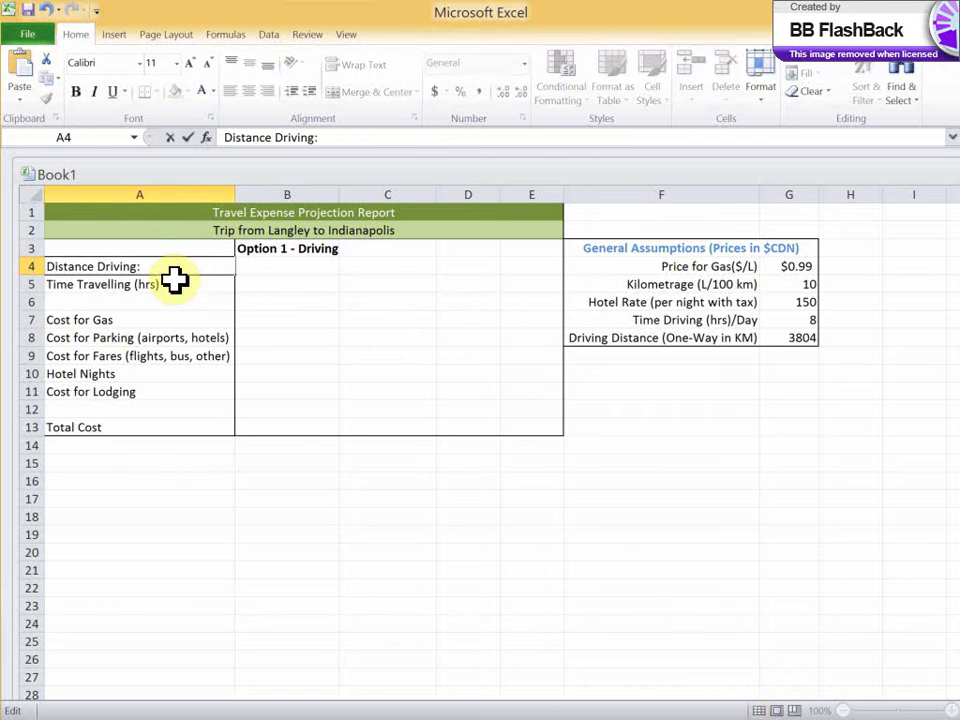
{"action": "double_click", "coordinate": [176, 284]}
{"action": "type", "text": ":"}
{"action": "left_click", "coordinate": [191, 322]}
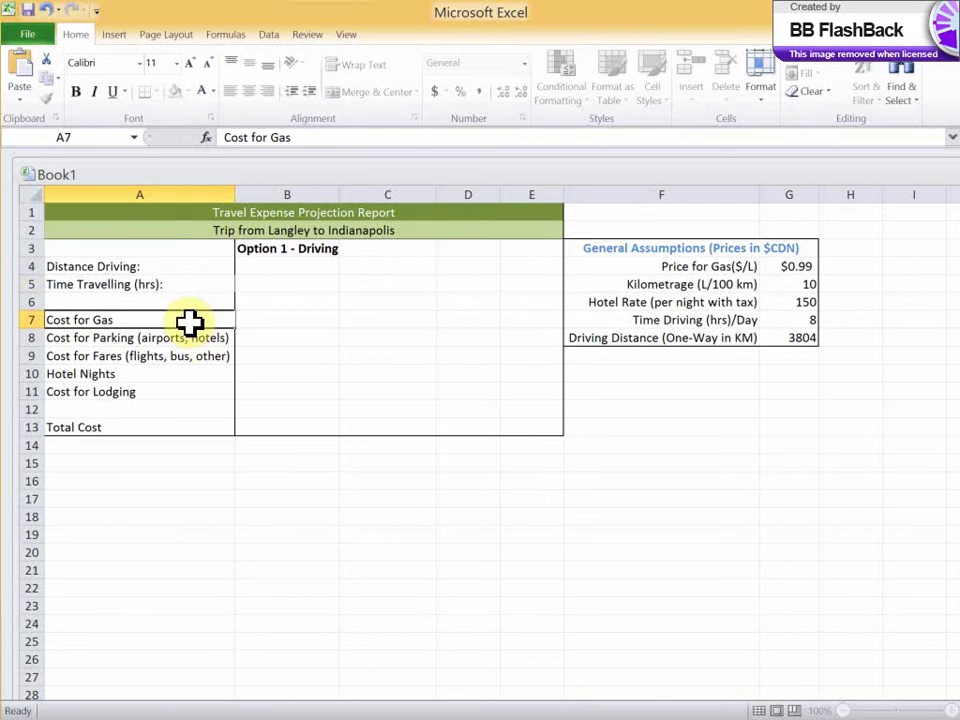
{"action": "double_click", "coordinate": [192, 320]}
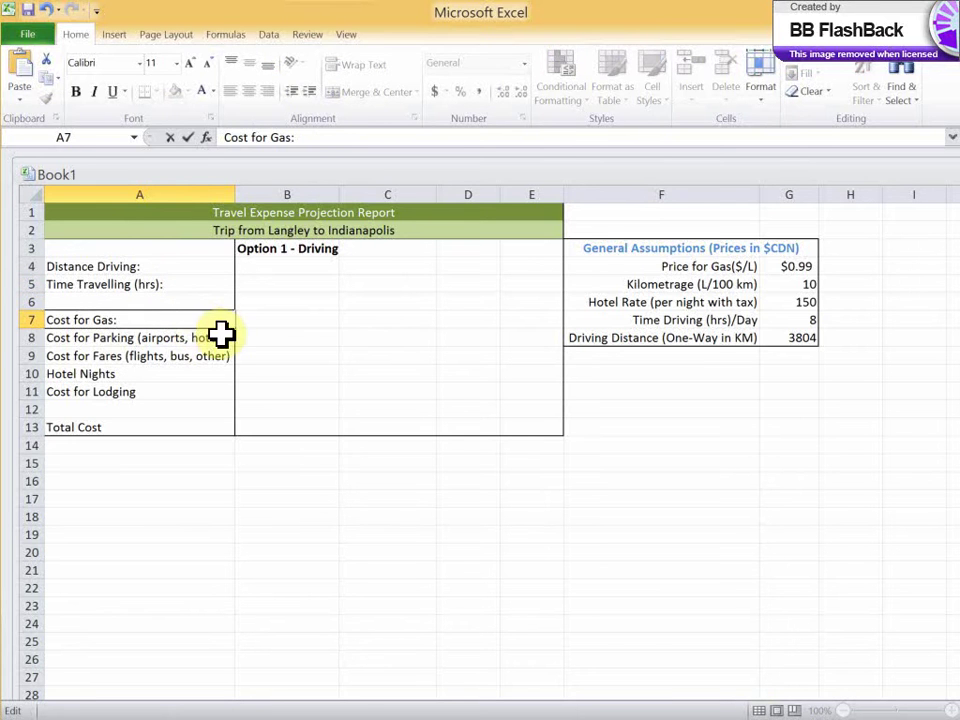
{"action": "double_click", "coordinate": [223, 334]}
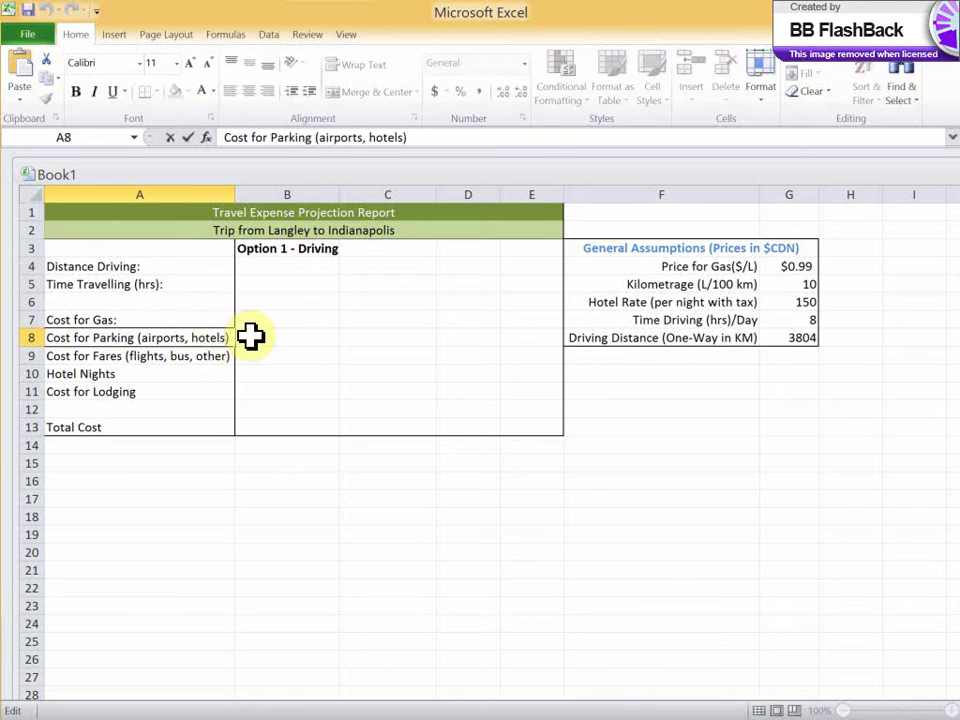
{"action": "double_click", "coordinate": [228, 356]}
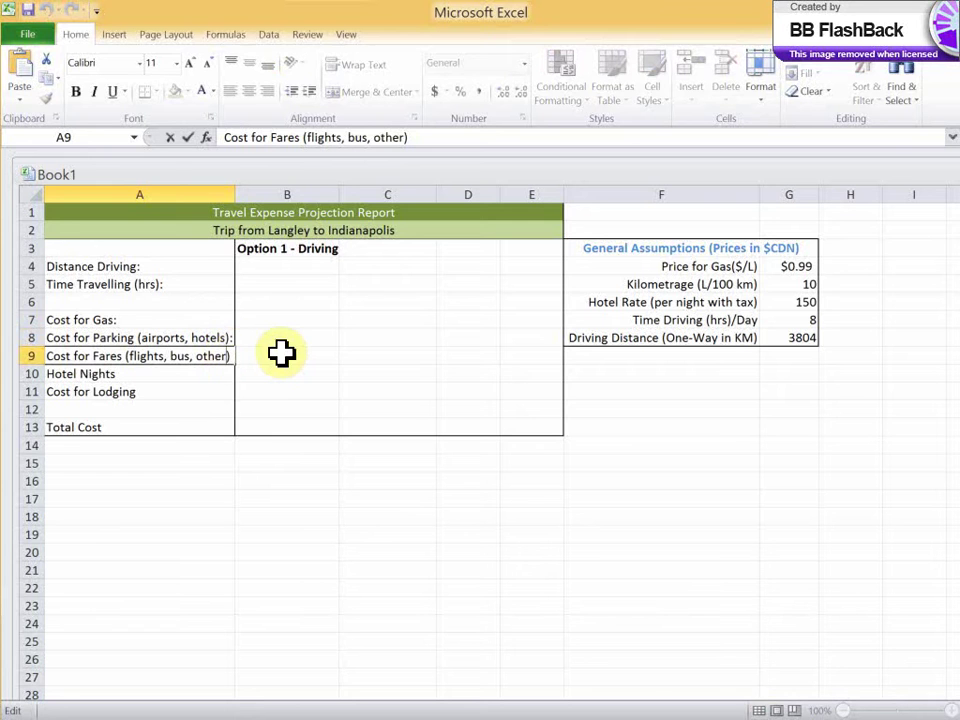
Add a colon to the end of the "Hotel Nights", "Cost for Lodging" and "Total Cost" labels
{"action": "left_click", "coordinate": [197, 377]}
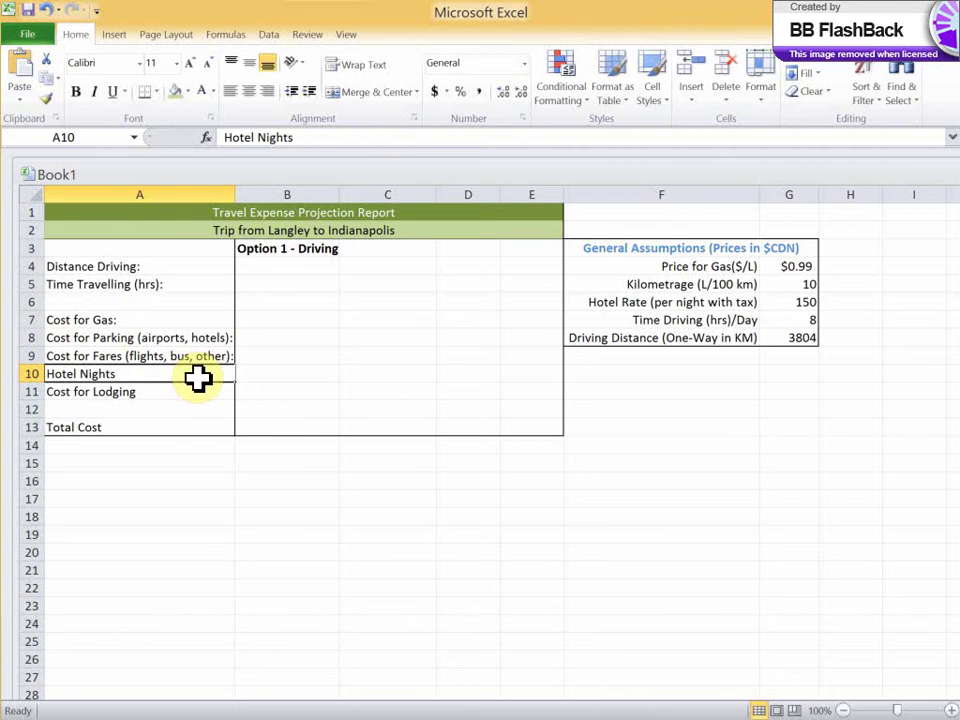
{"action": "double_click", "coordinate": [190, 377]}
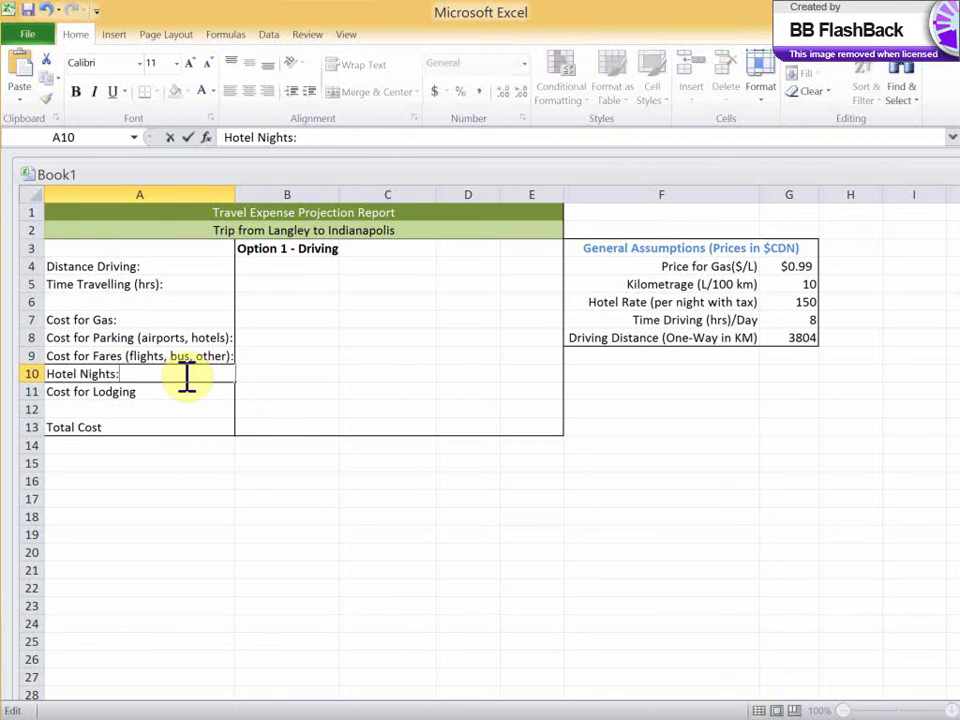
{"action": "left_click", "coordinate": [203, 389]}
{"action": "double_click", "coordinate": [205, 390]}
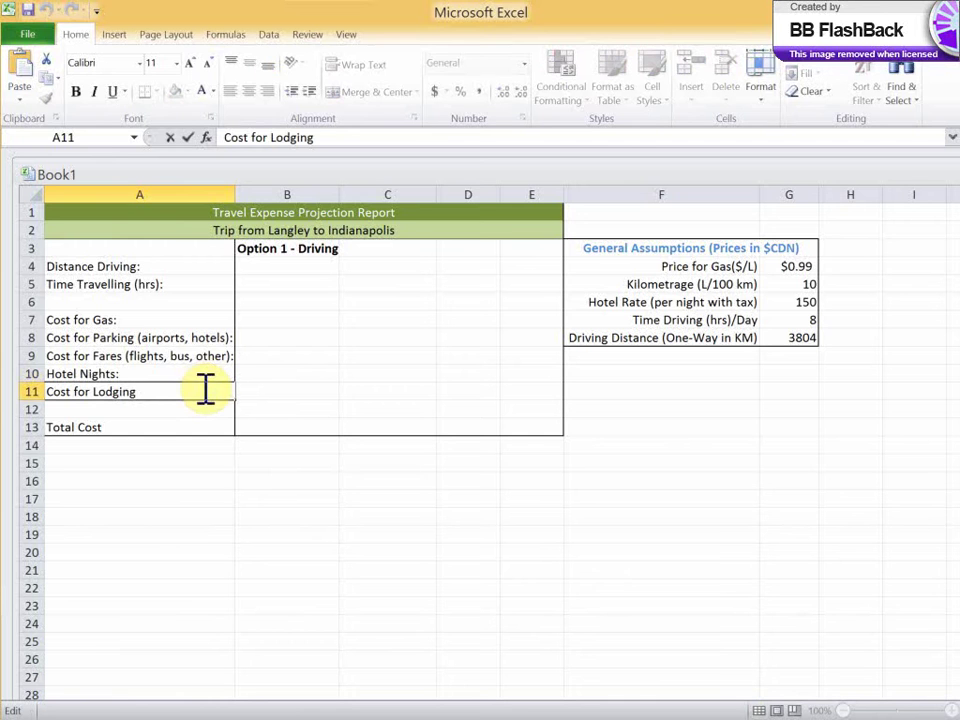
{"action": "left_click", "coordinate": [146, 432]}
{"action": "double_click", "coordinate": [147, 432]}
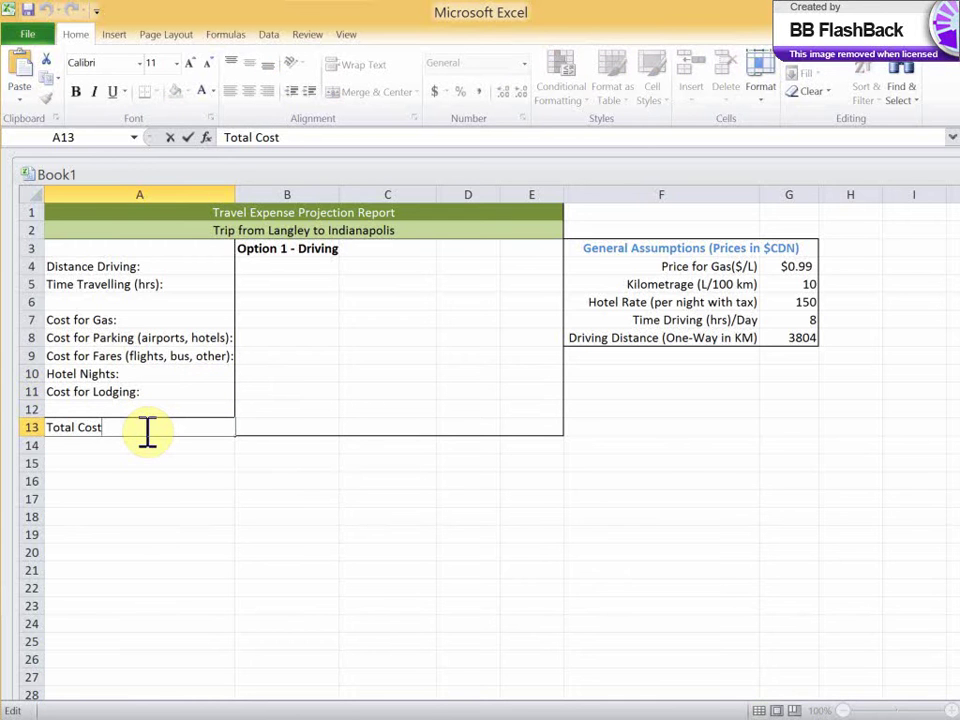
{"action": "type", "text": ":"}
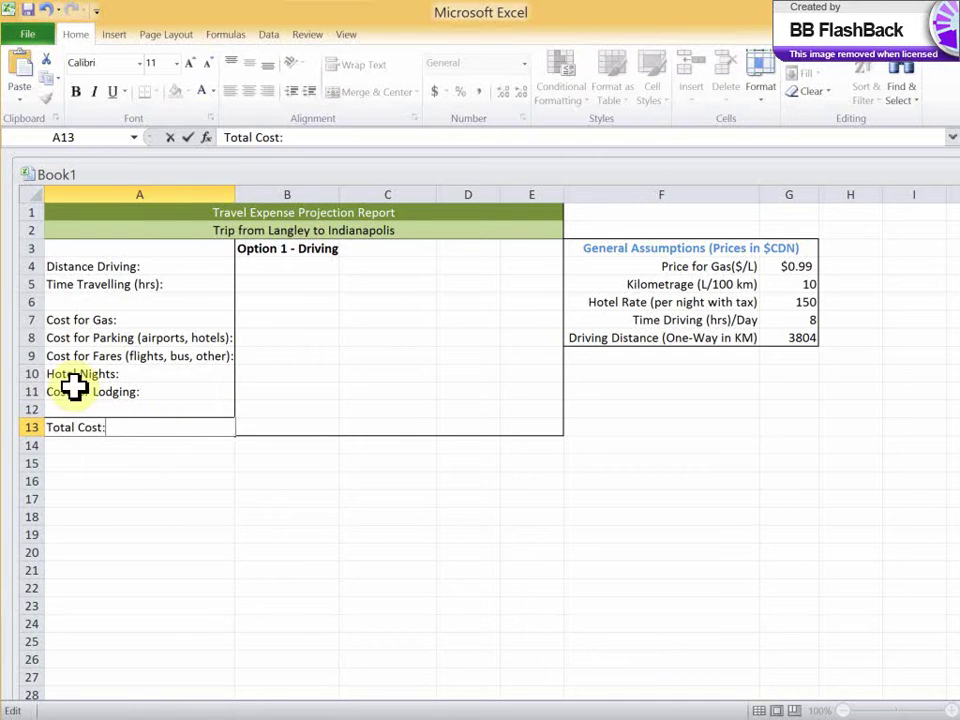
{"action": "left_click", "coordinate": [96, 440]}
Right-align the row labels in the range A4:A13
{"action": "left_click", "coordinate": [108, 427]}
{"action": "left_click_drag", "start_coordinate": [108, 427], "coordinate": [64, 259]}
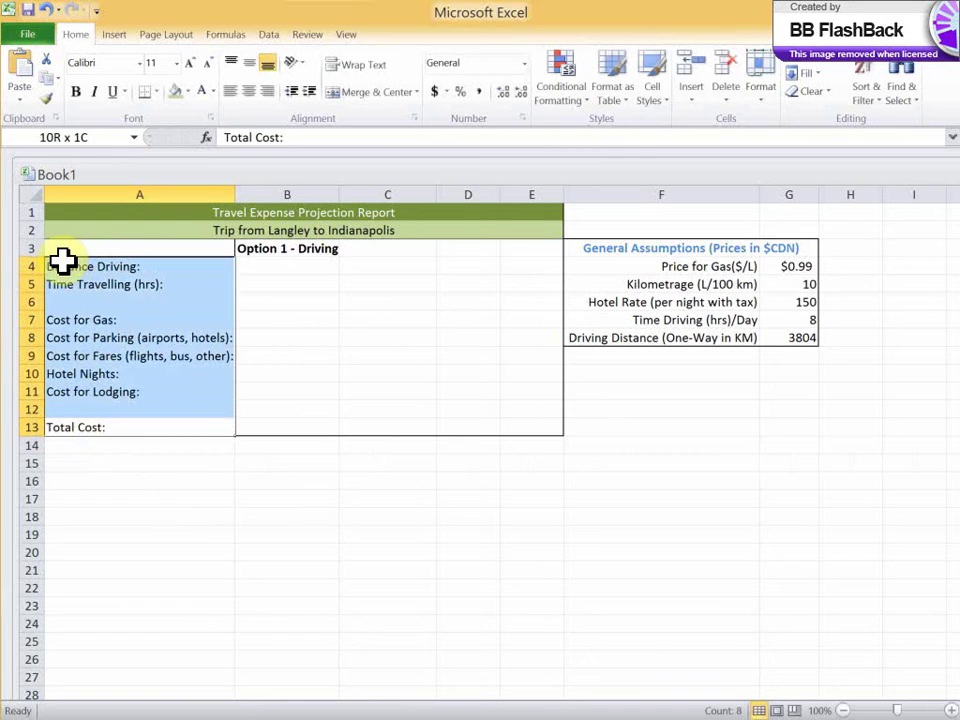
{"action": "left_click", "coordinate": [267, 91]}
{"action": "left_click", "coordinate": [268, 380]}
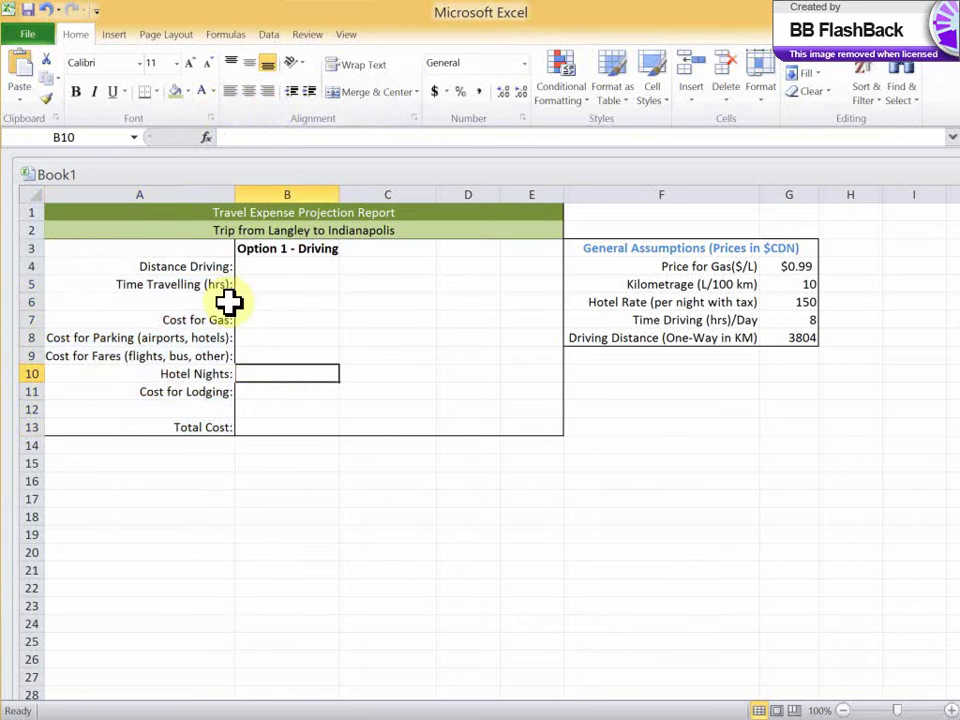
Change the subtitle in row 2 to "Round Trip from Langley to Indianapolis and Back"
{"action": "left_click", "coordinate": [266, 266]}
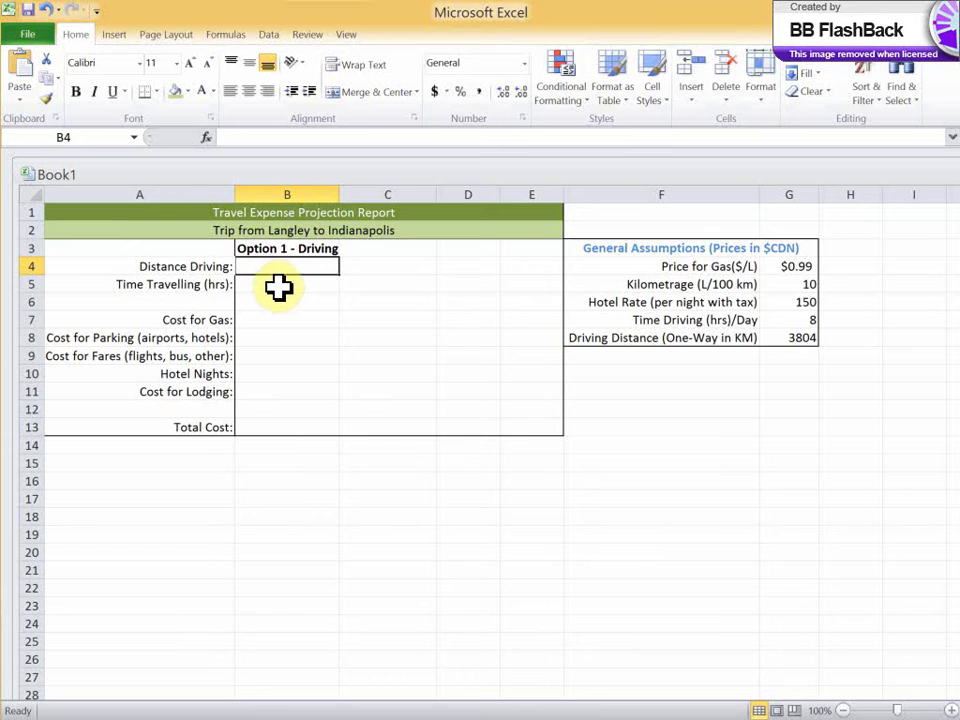
{"action": "double_click", "coordinate": [171, 224]}
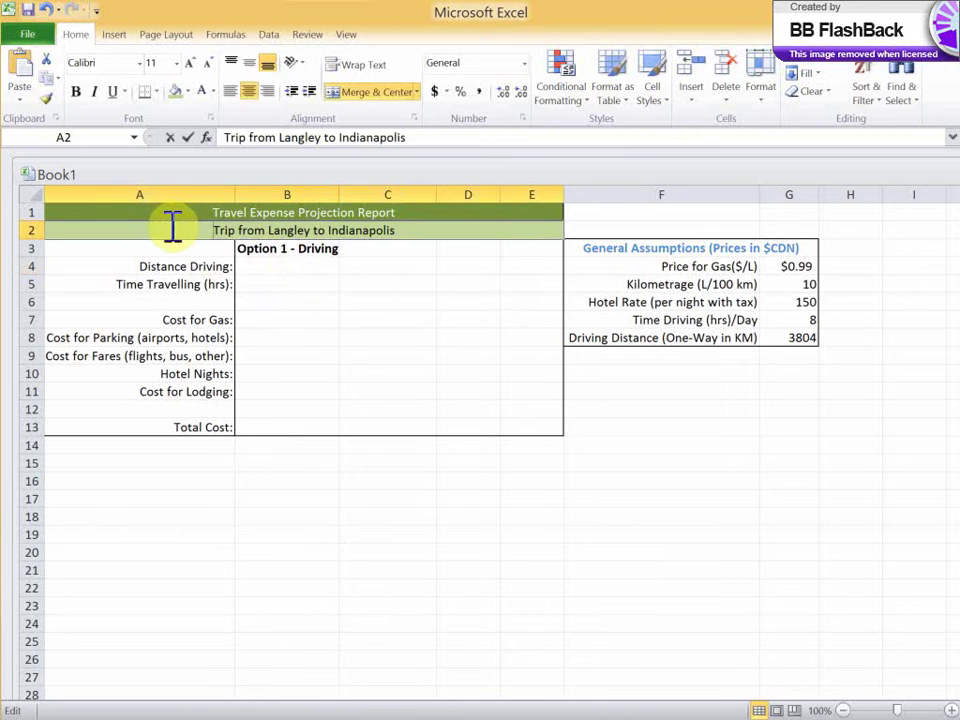
{"action": "type", "text": "Round"}
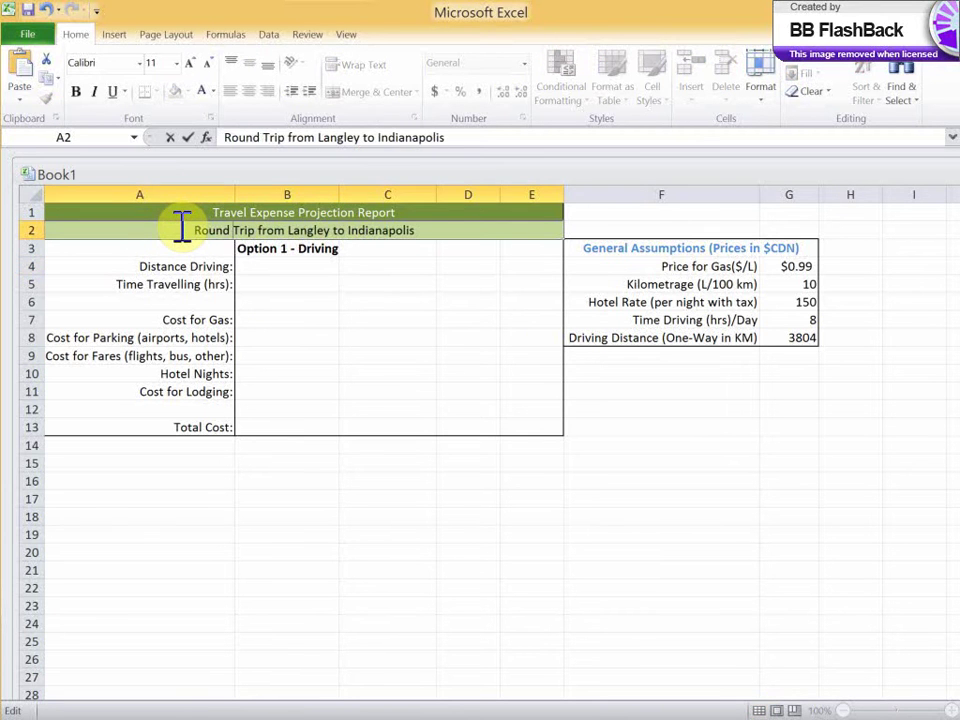
{"action": "double_click", "coordinate": [437, 231]}
{"action": "left_click", "coordinate": [438, 232]}
{"action": "type", "text": "And"}
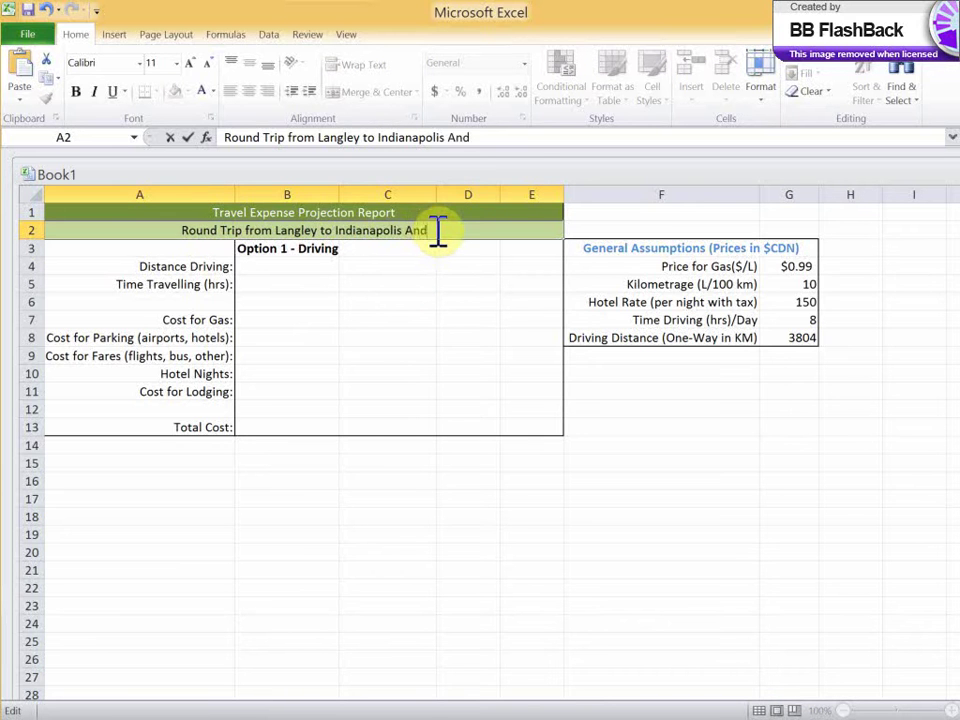
{"action": "key", "text": "BackSpace"}
{"action": "key", "text": "BackSpace"}
{"action": "key", "text": "BackSpace"}
{"action": "type", "text": "and Back"}
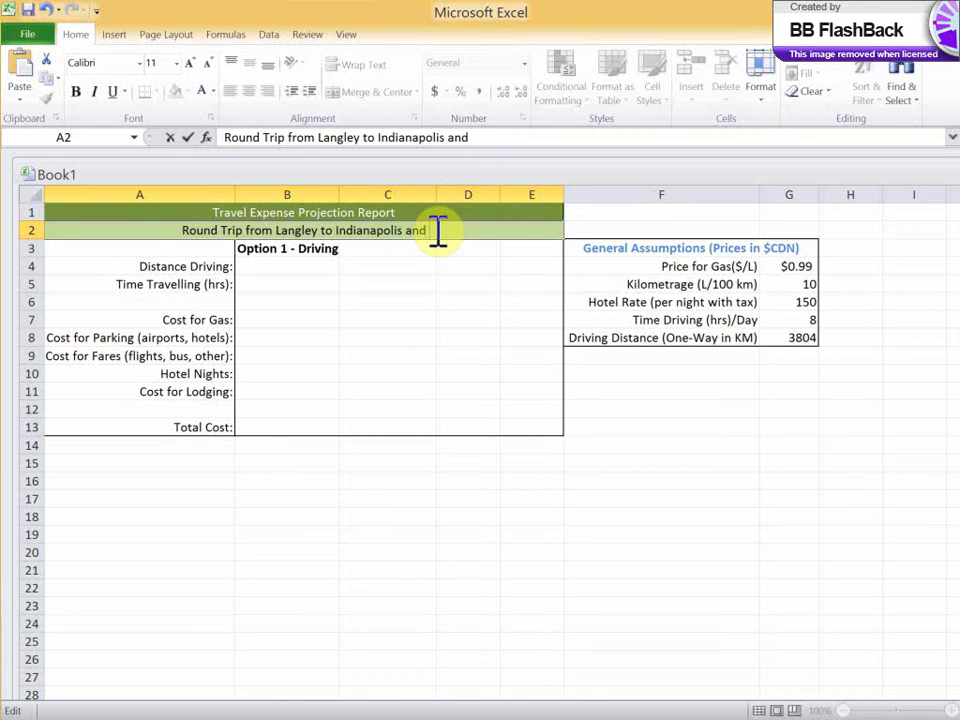
{"action": "left_click", "coordinate": [281, 267]}
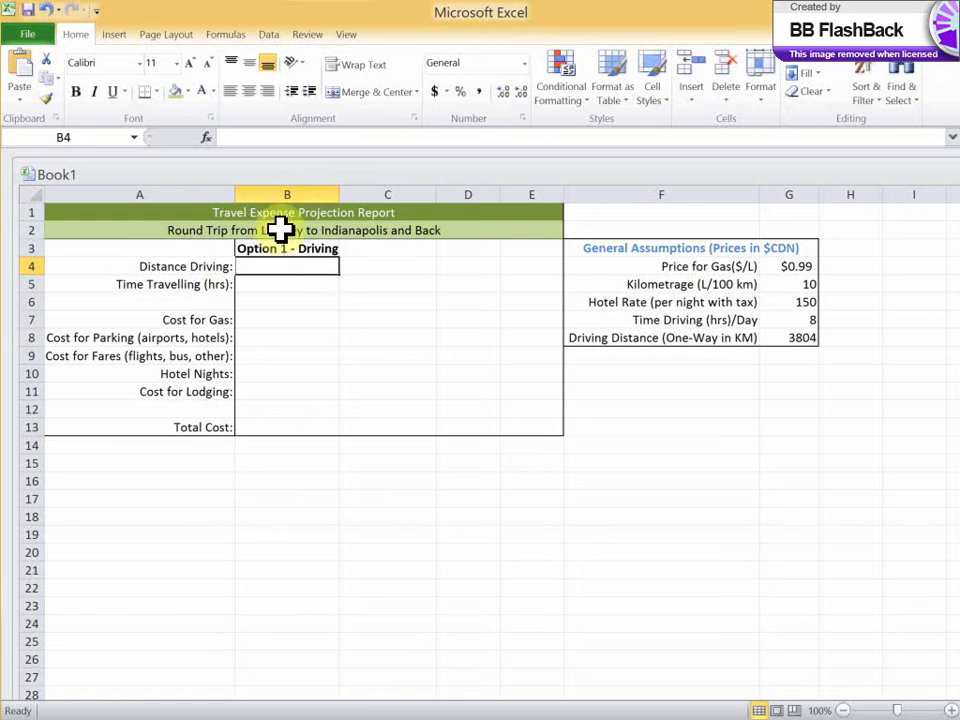
Enter the formula =3804*2 in the Distance Driving cell B4 under Option 1
{"action": "left_click", "coordinate": [799, 338]}
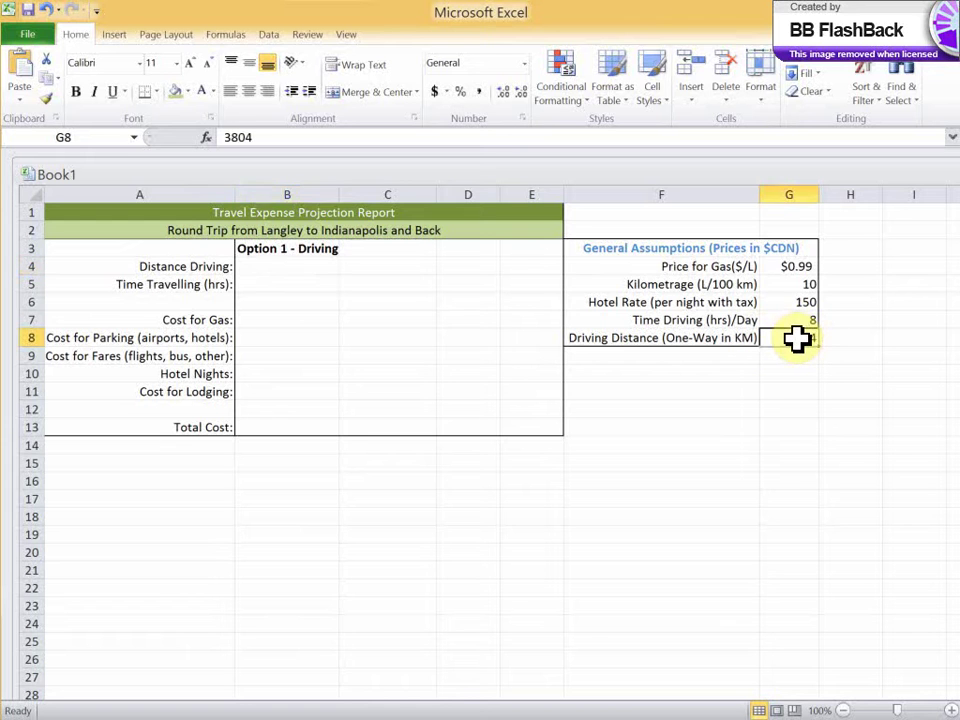
{"action": "left_click", "coordinate": [248, 266]}
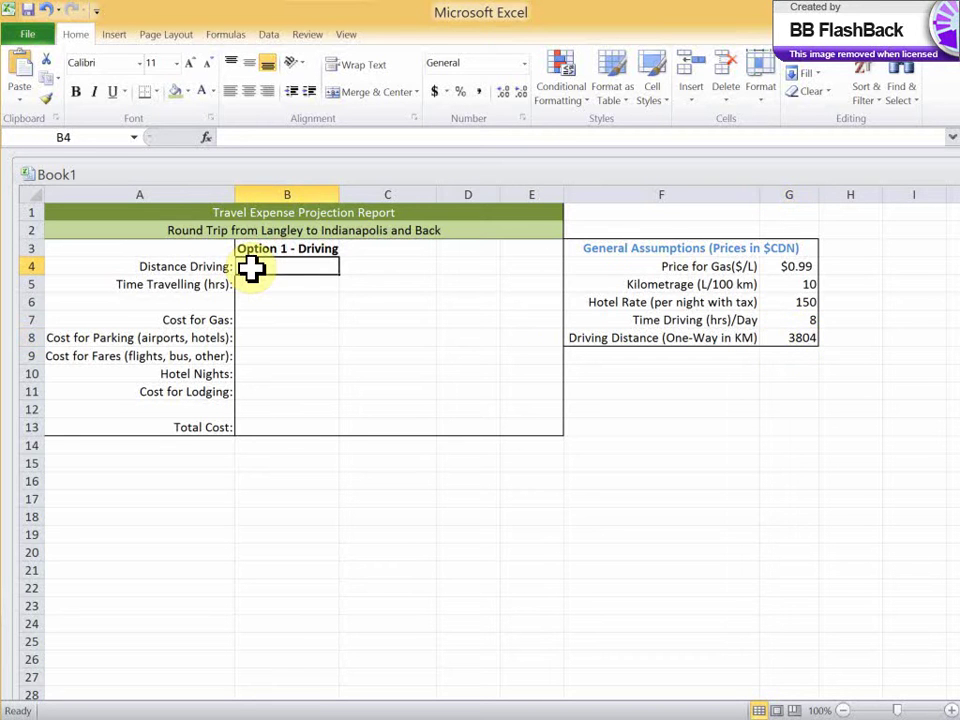
{"action": "double_click", "coordinate": [265, 268]}
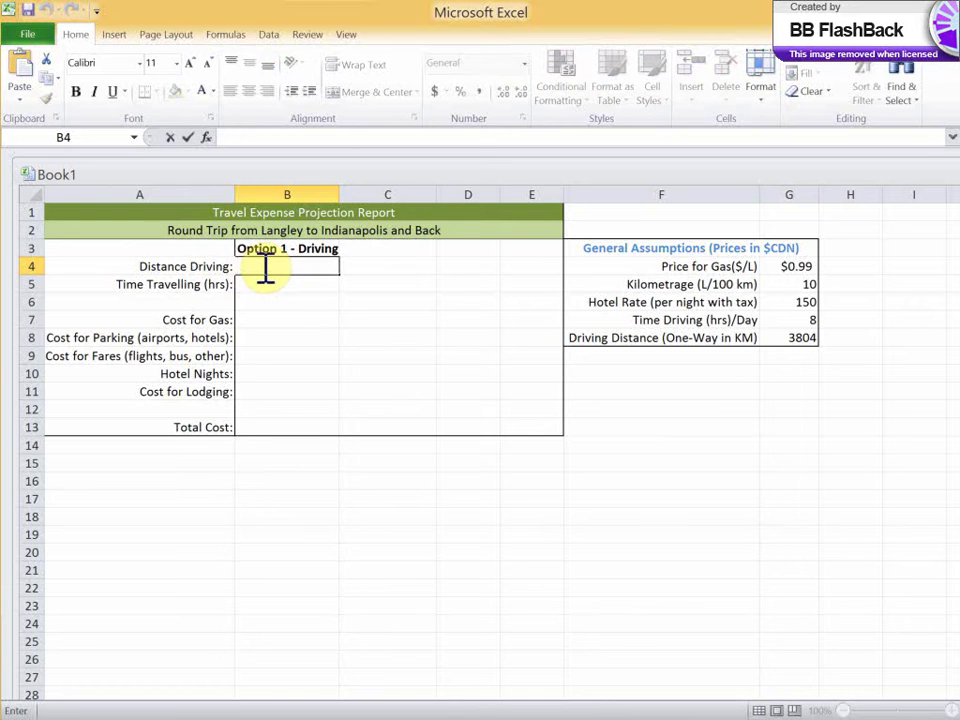
{"action": "type", "text": "=3804*2"}
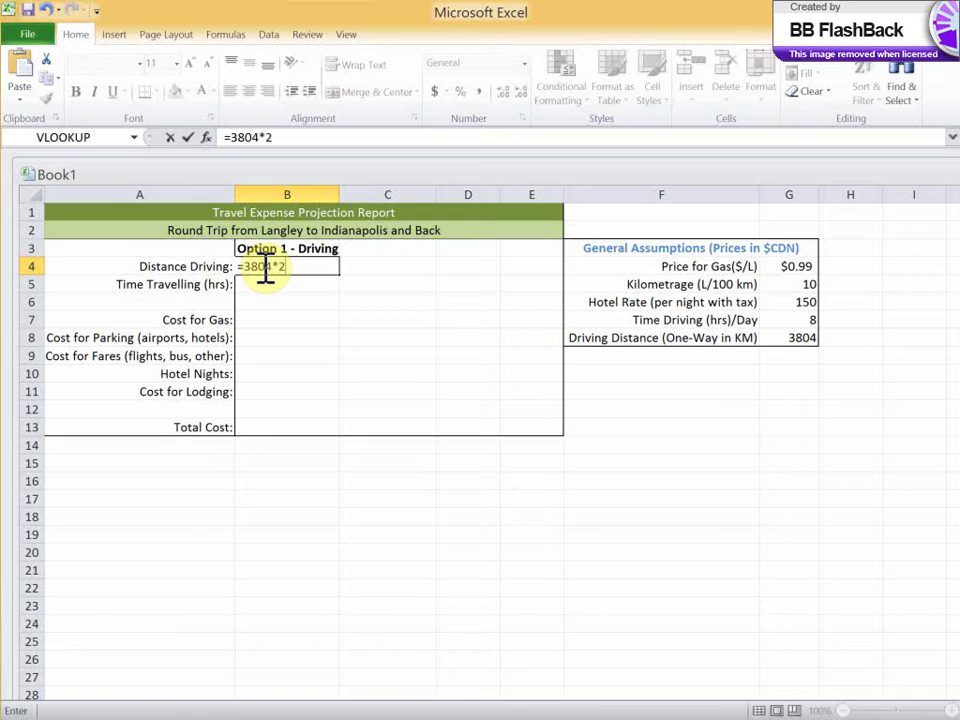
{"action": "key", "text": "Return"}
Set the Distance Driving formula in B4 to =$G$8*2, using an absolute reference to the one-way driving distance
{"action": "double_click", "coordinate": [304, 266]}
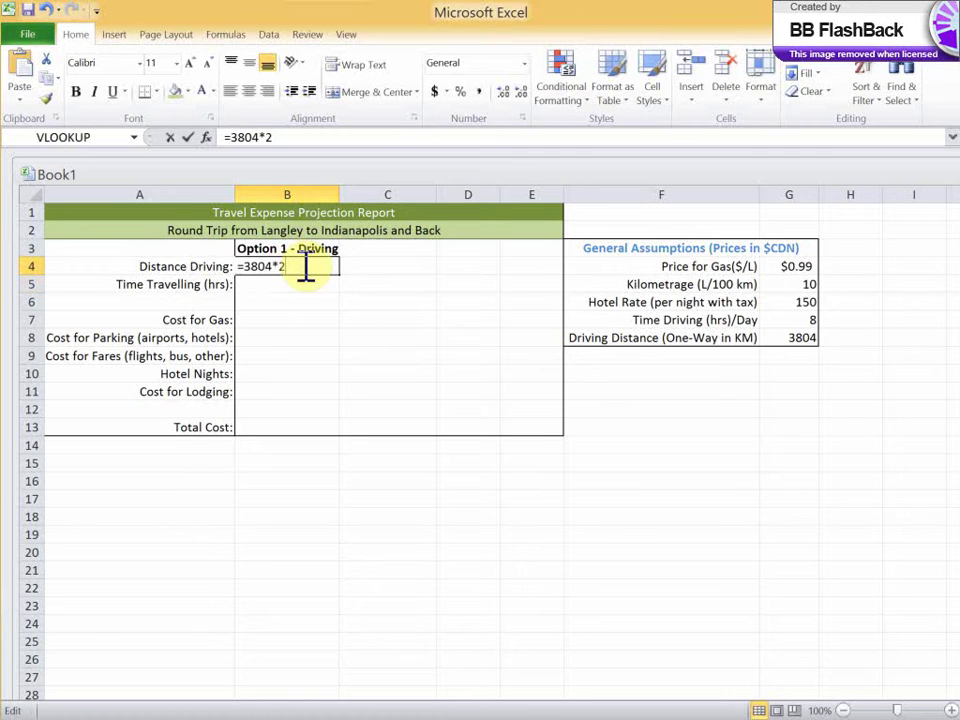
{"action": "left_click_drag", "start_coordinate": [310, 268], "coordinate": [248, 275]}
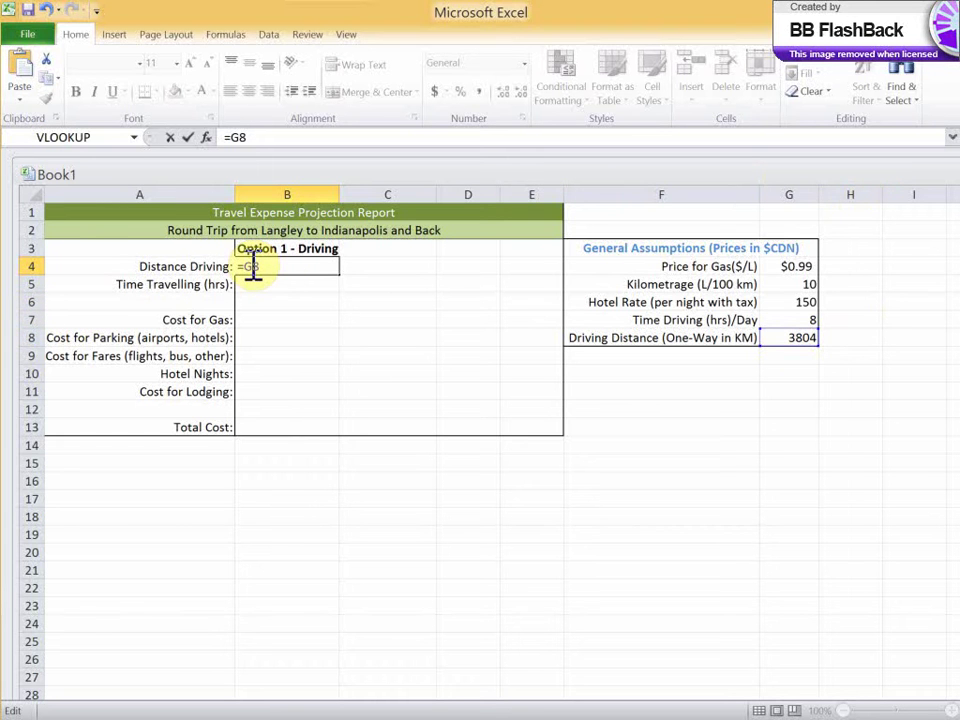
{"action": "key", "text": "F4"}
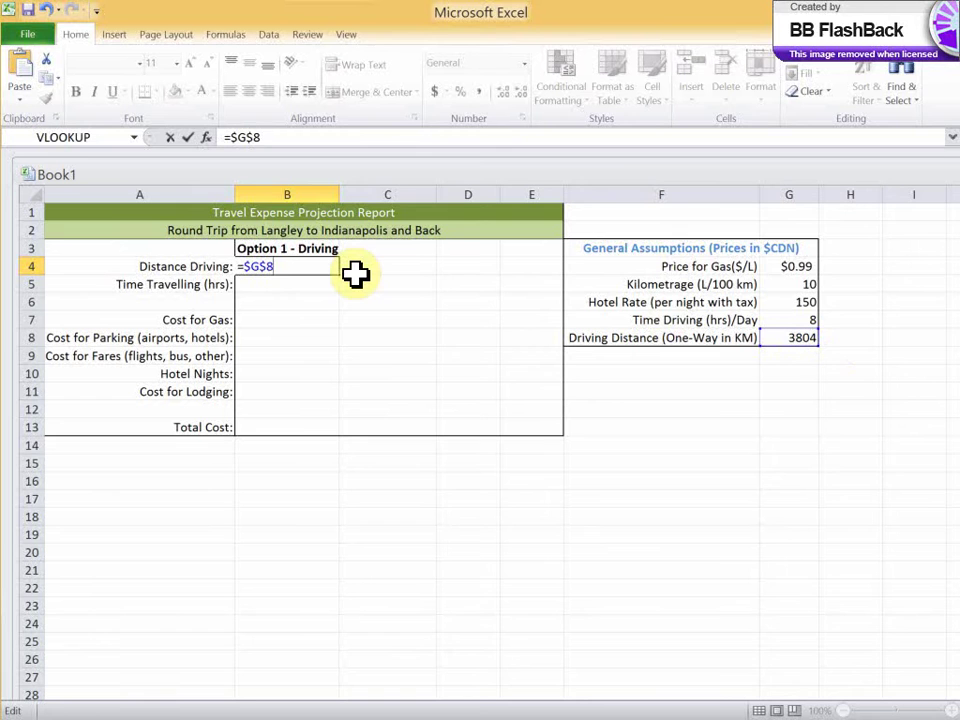
{"action": "key", "text": "Return"}
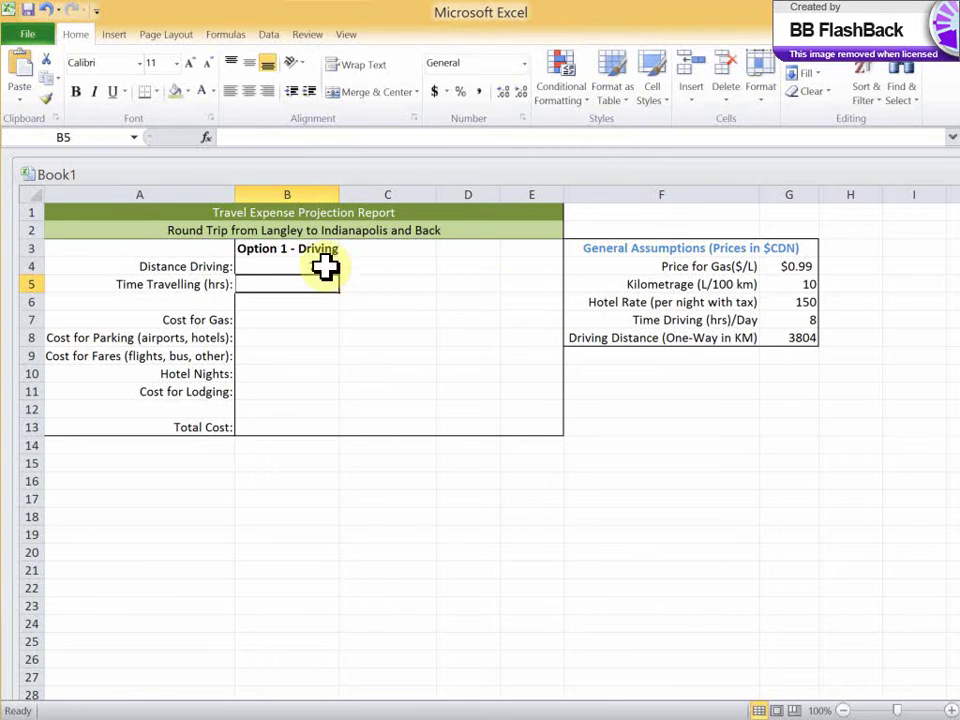
{"action": "left_click", "coordinate": [306, 266]}
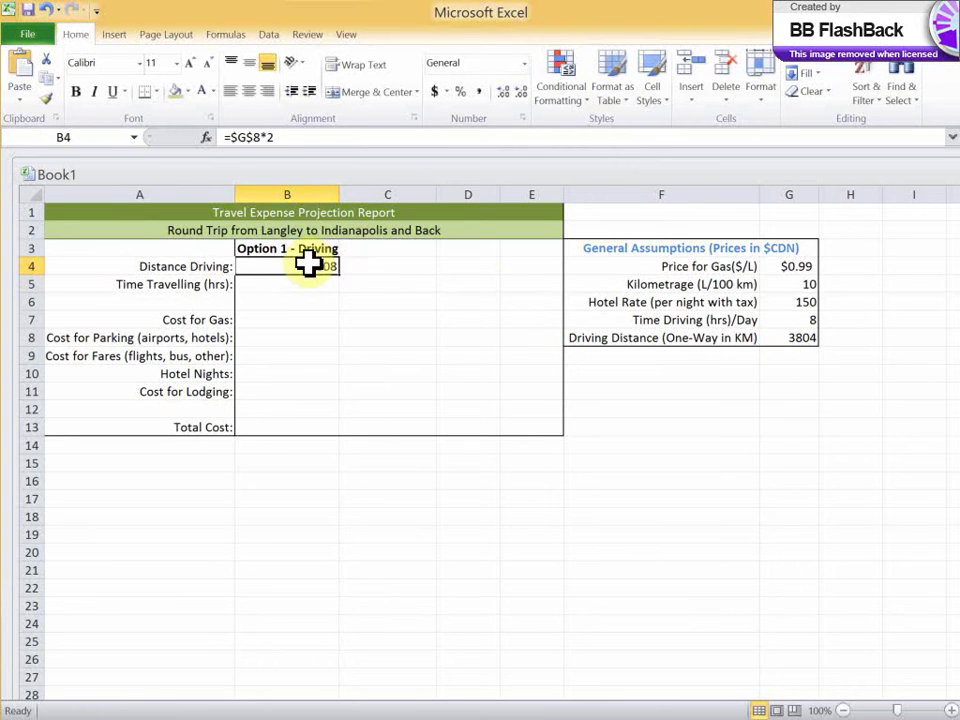
Enter 35 in cell G9, directly below the one-way driving distance in the General Assumptions table
{"action": "left_click", "coordinate": [257, 285]}
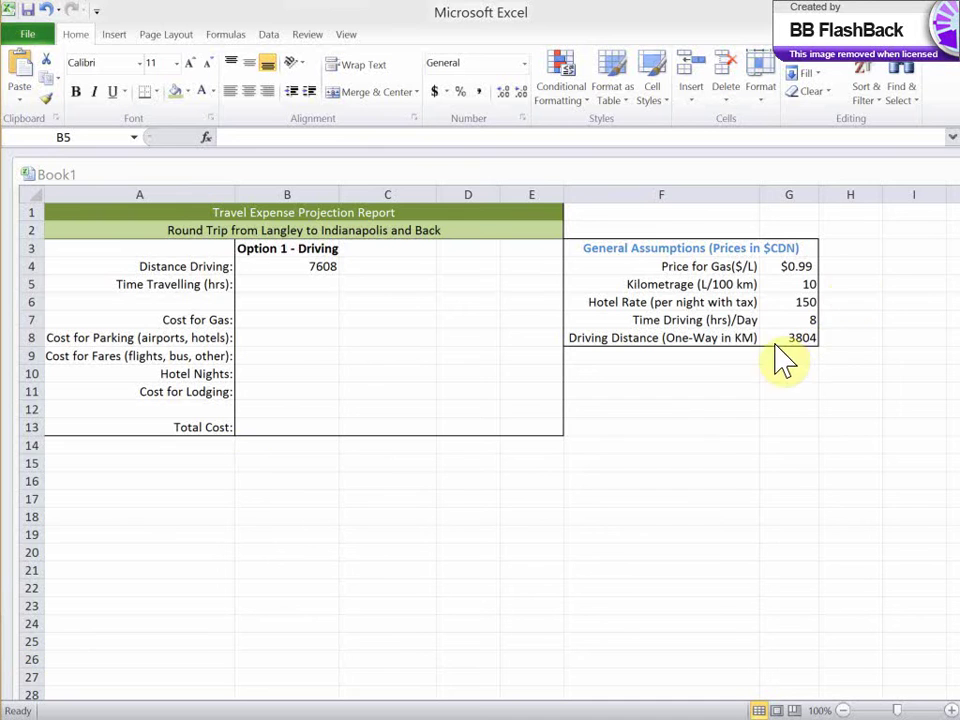
{"action": "left_click", "coordinate": [311, 282]}
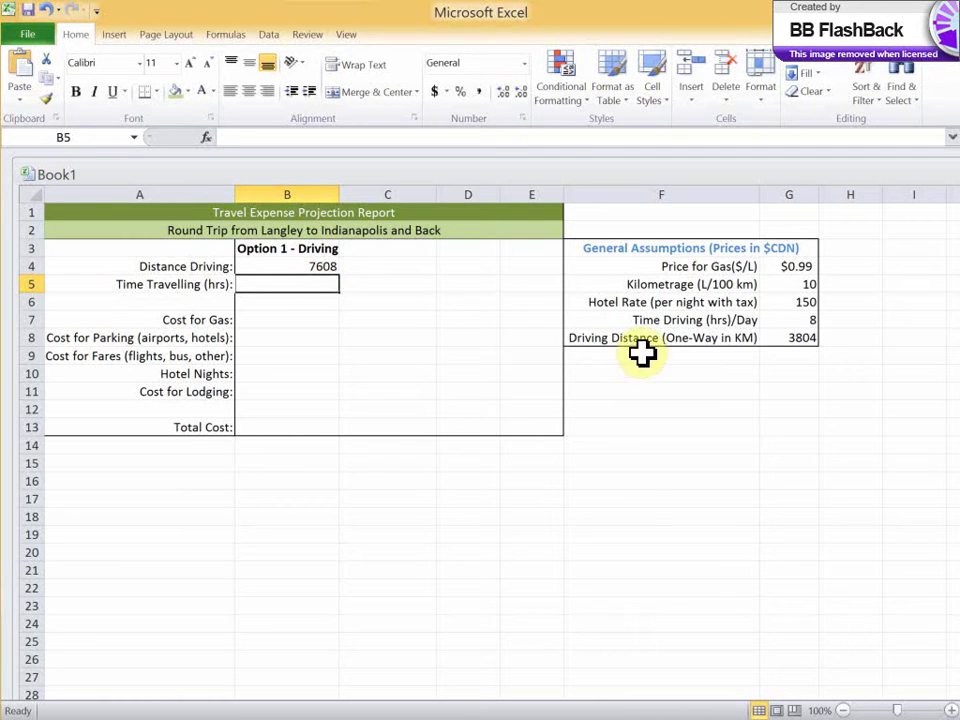
{"action": "left_click", "coordinate": [792, 357]}
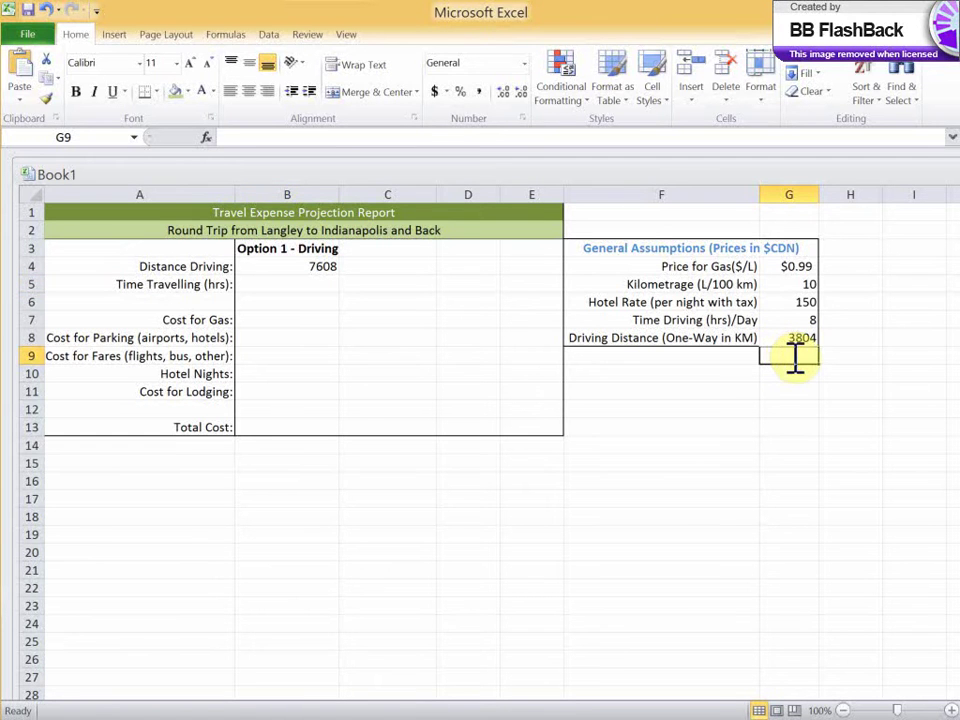
{"action": "type", "text": "35"}
{"action": "key", "text": "Left"}
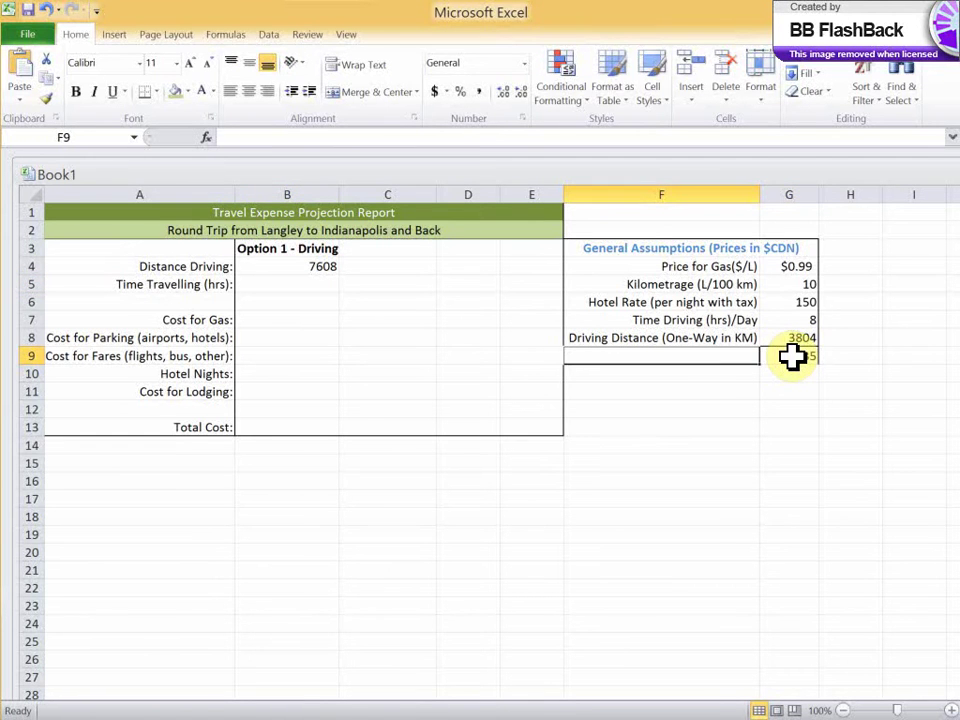
Enter the label "Time Driving ()" in cell F9, beside the 35 in the General Assumptions table
{"action": "type", "text": "Time "}
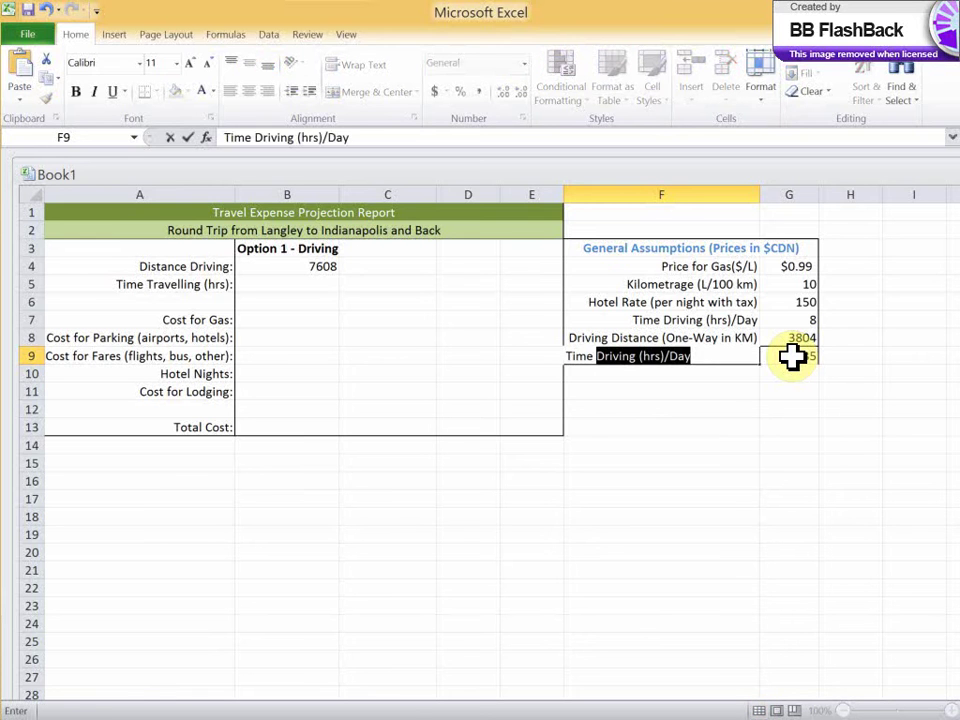
{"action": "type", "text": "d"}
{"action": "key", "text": "BackSpace"}
{"action": "type", "text": "Driving ("}
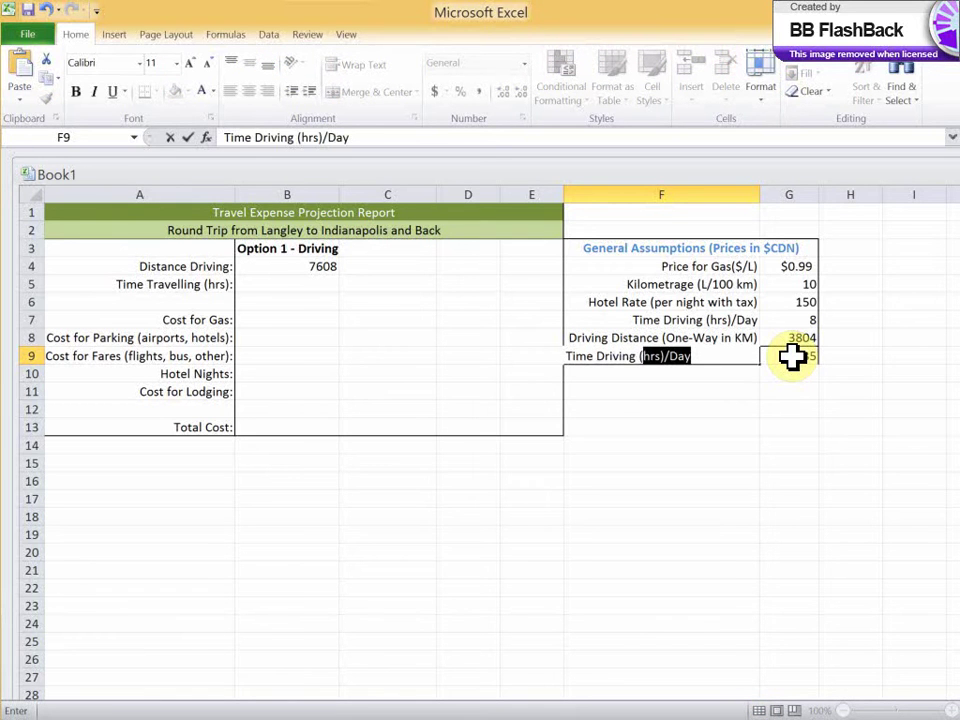
{"action": "type", "text": ")"}
{"action": "key", "text": "Left"}
{"action": "key", "text": "Down"}
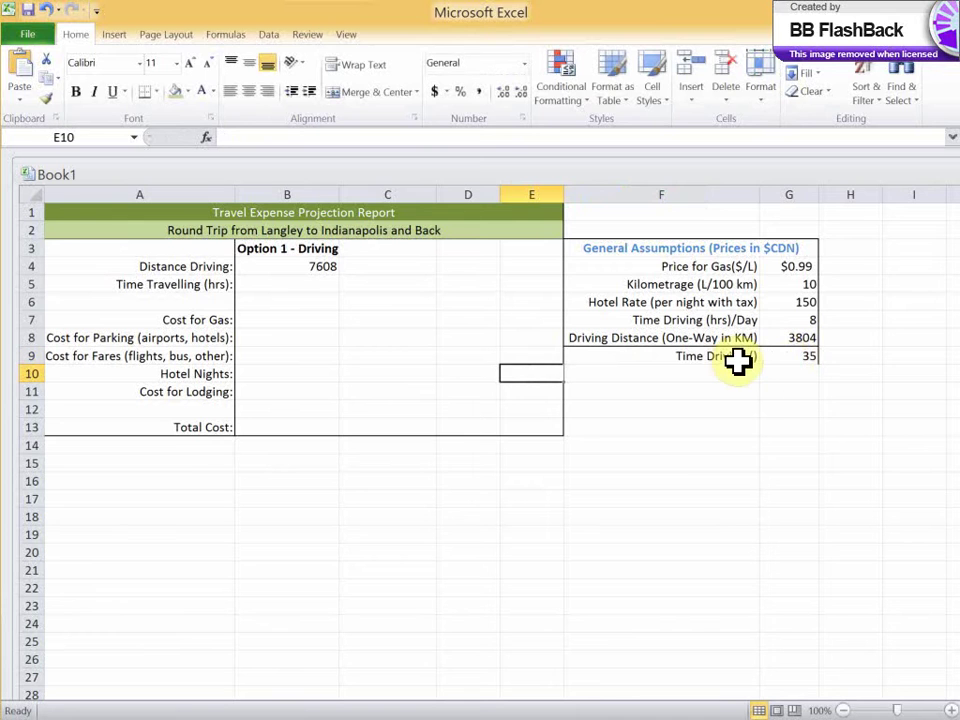
Complete the label in F9 so that it reads "Time Driving (One Way)"
{"action": "double_click", "coordinate": [753, 359]}
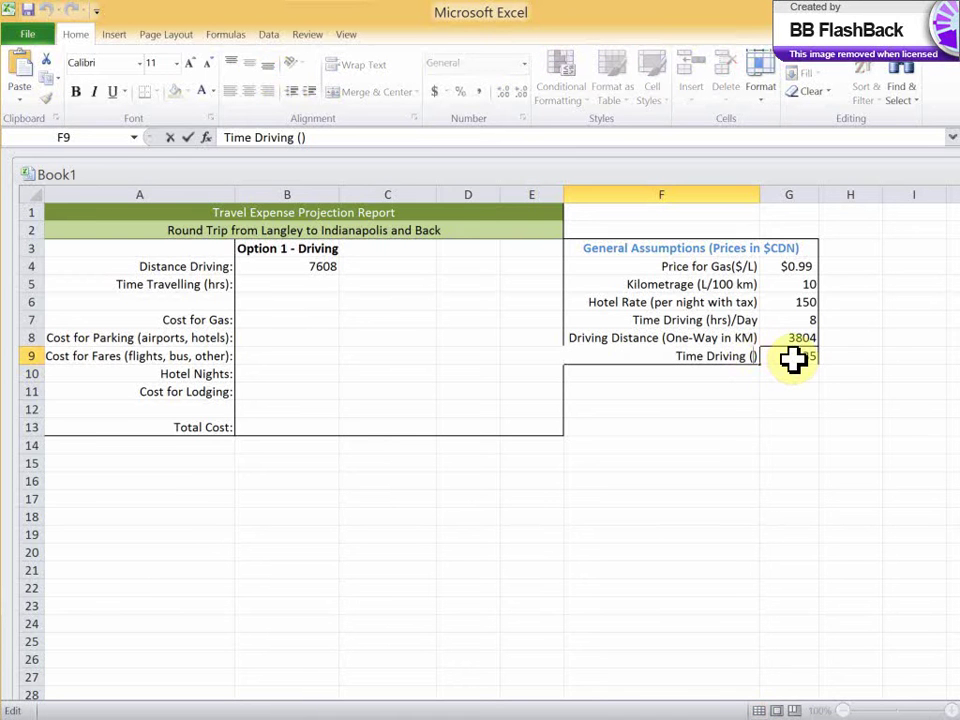
{"action": "type", "text": "one way"}
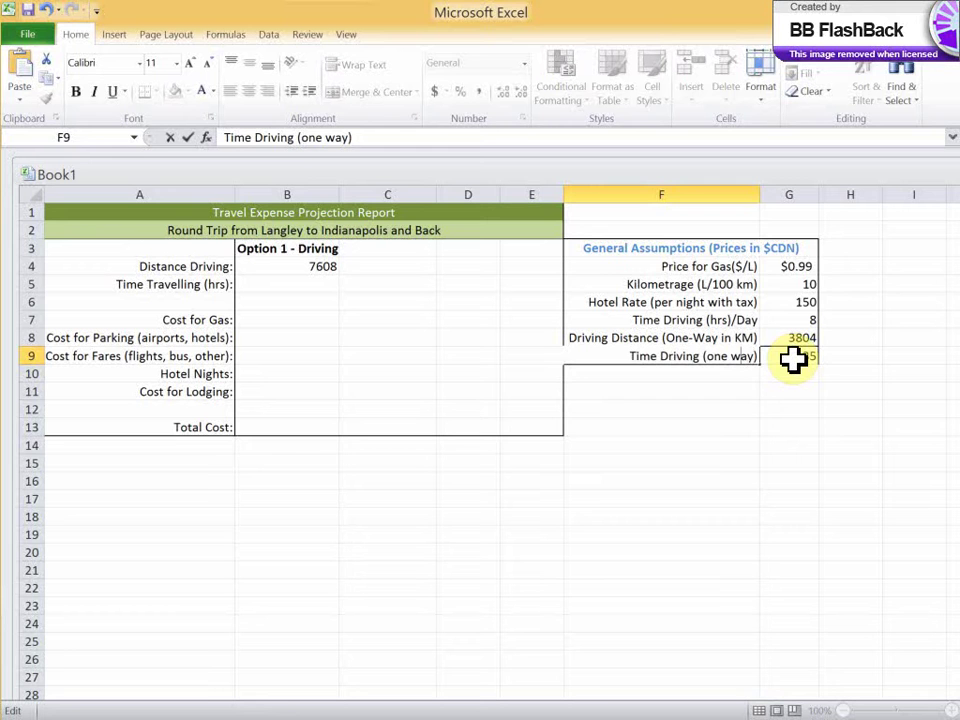
{"action": "key", "text": "BackSpace"}
{"action": "type", "text": "W"}
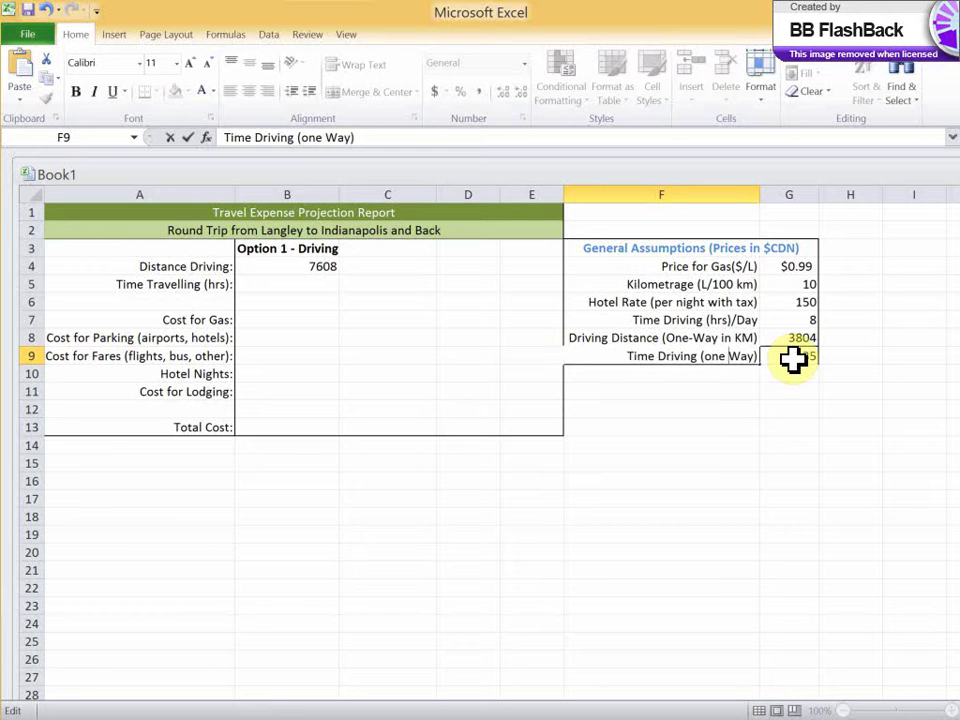
{"action": "key", "text": "BackSpace"}
{"action": "type", "text": "W"}
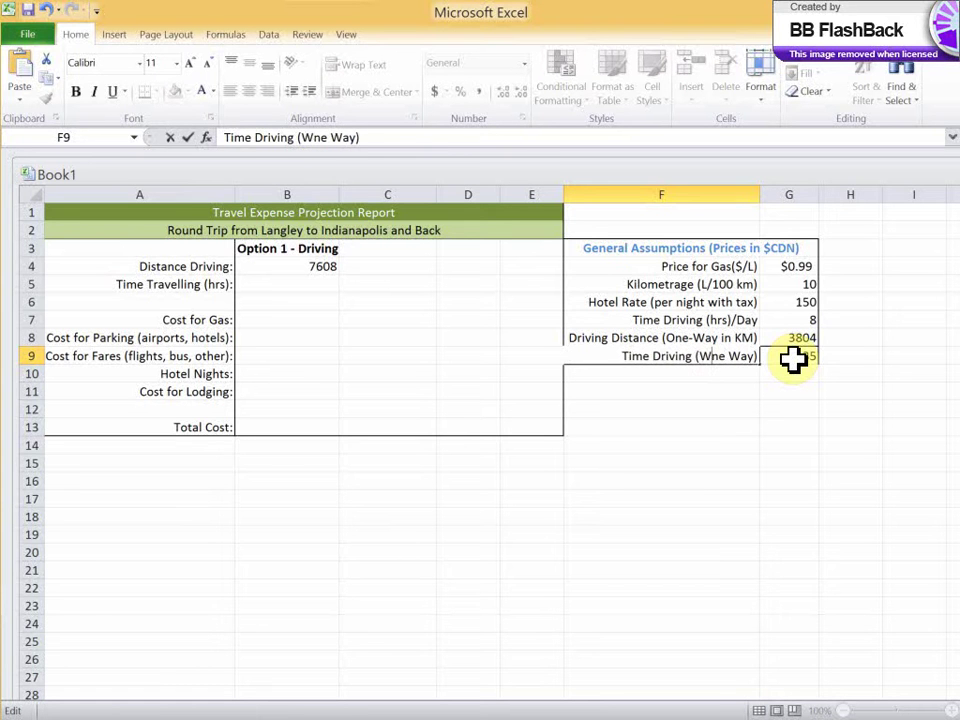
{"action": "key", "text": "BackSpace"}
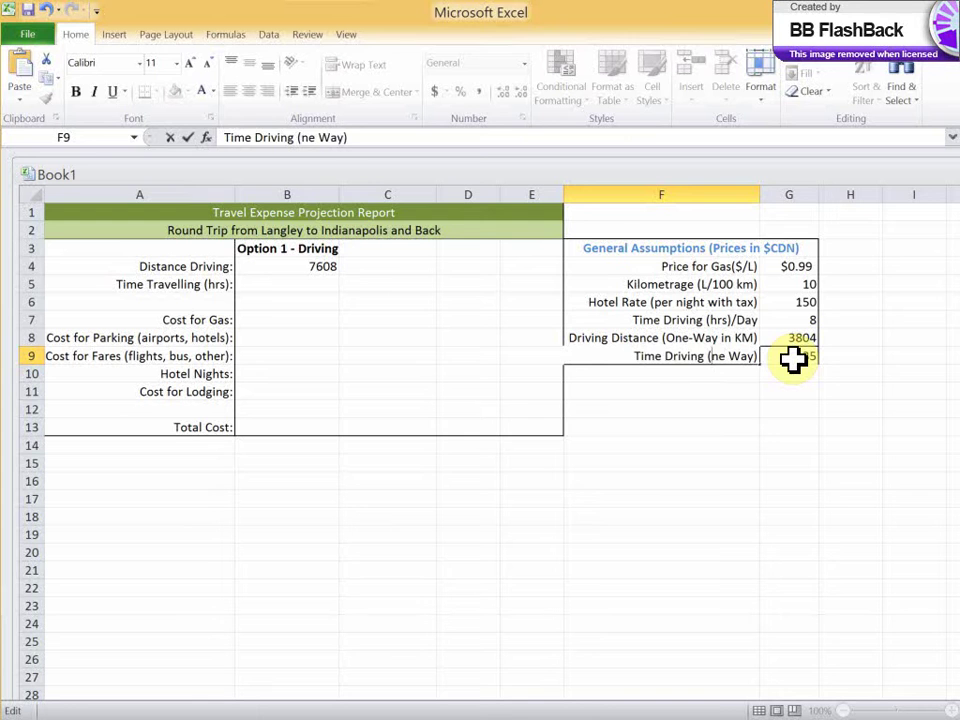
{"action": "type", "text": "O"}
{"action": "key", "text": "Return"}
{"action": "key", "text": "Return"}
{"action": "key", "text": "Return"}
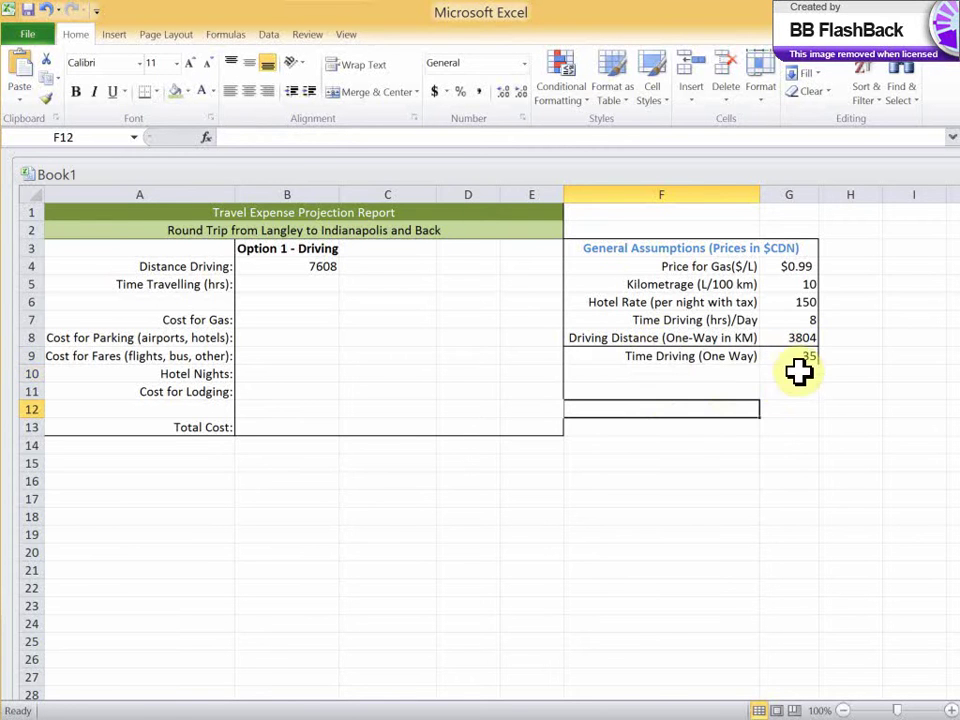
Remove all borders from the Driving Distance row, cells F8:G8
{"action": "left_click", "coordinate": [723, 338]}
{"action": "left_click", "coordinate": [821, 403]}
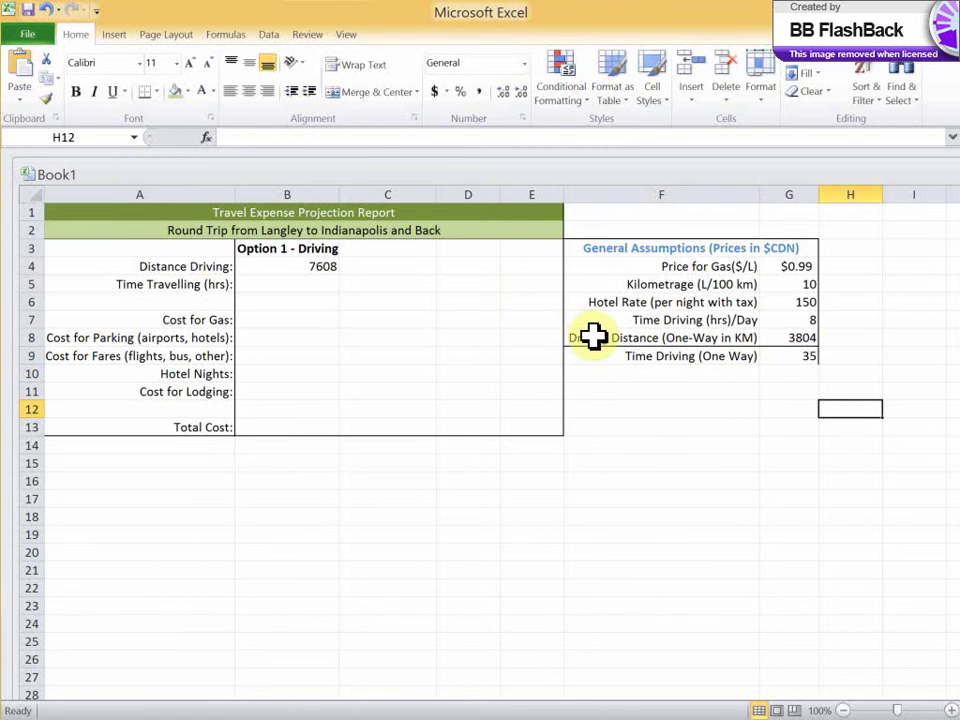
{"action": "left_click_drag", "start_coordinate": [593, 337], "coordinate": [793, 341]}
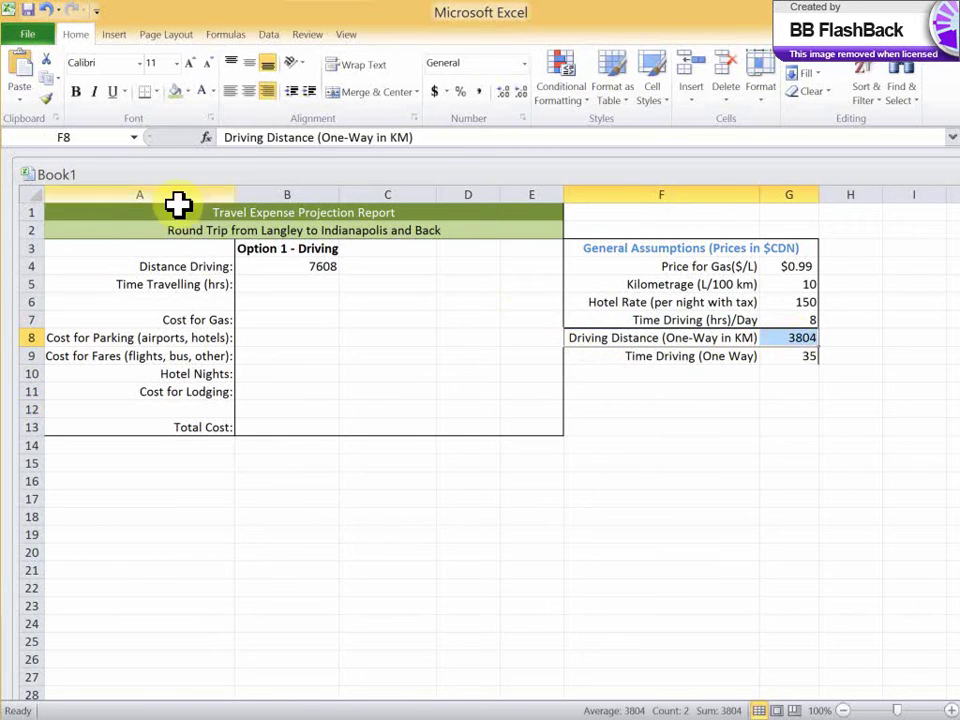
{"action": "left_click", "coordinate": [156, 91]}
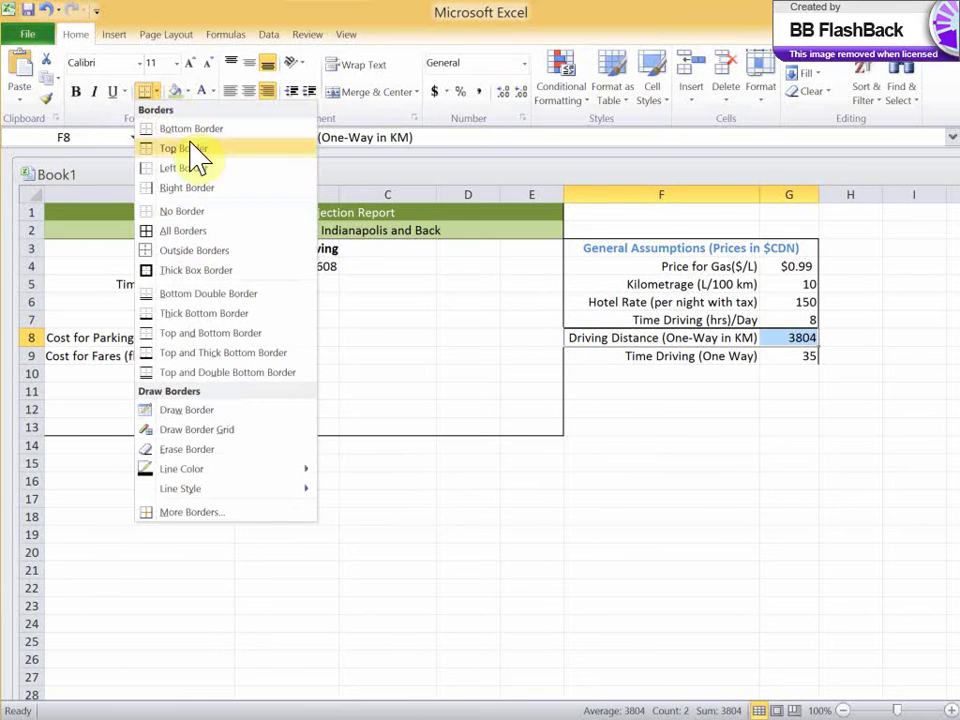
{"action": "left_click", "coordinate": [213, 213]}
{"action": "left_click", "coordinate": [694, 389]}
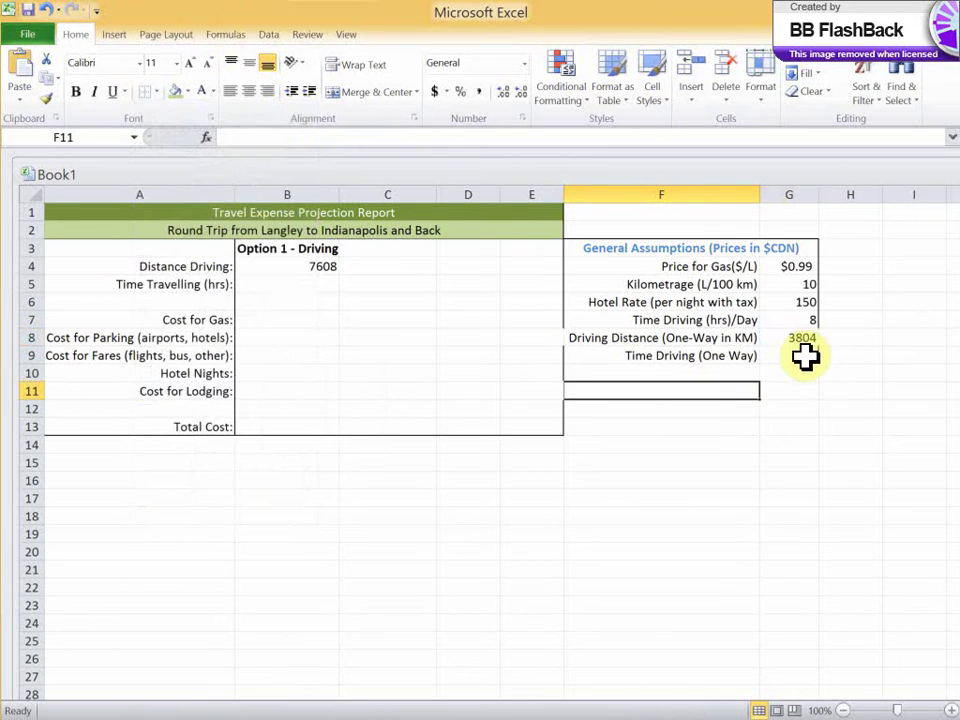
Add a bottom border to the Time Driving (One Way) row, cells F9:G9
{"action": "left_click_drag", "start_coordinate": [805, 357], "coordinate": [621, 358]}
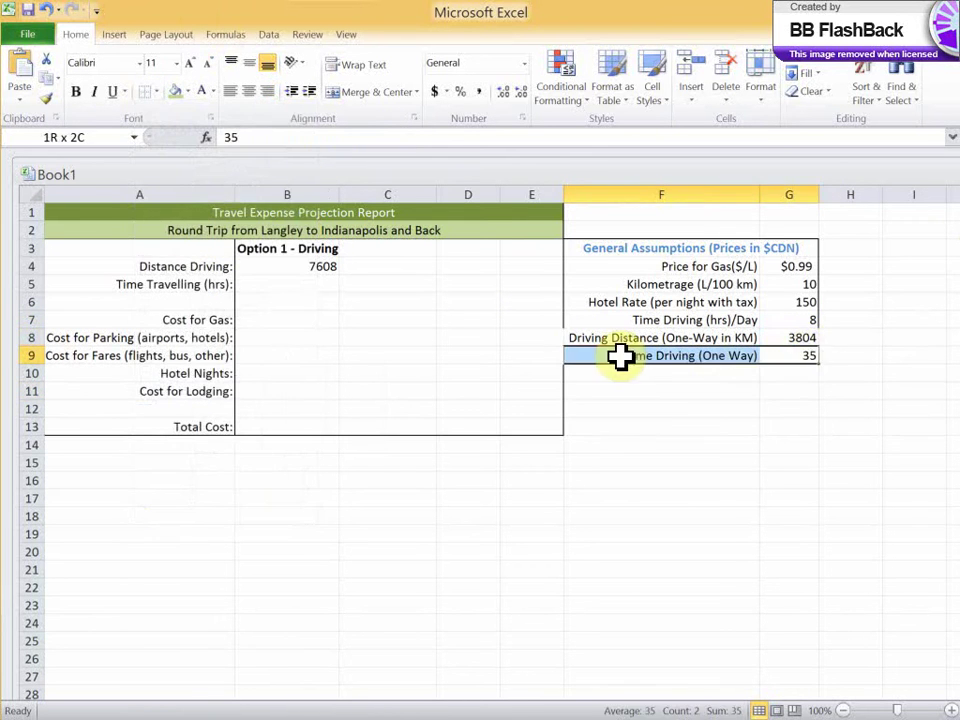
{"action": "left_click", "coordinate": [157, 91]}
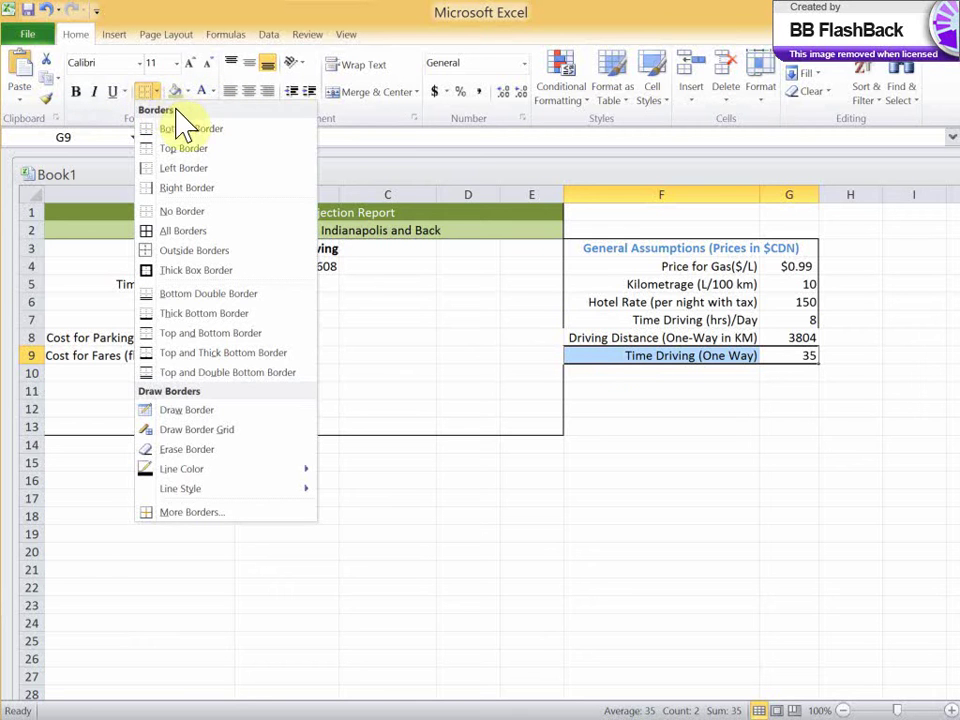
{"action": "left_click", "coordinate": [199, 148]}
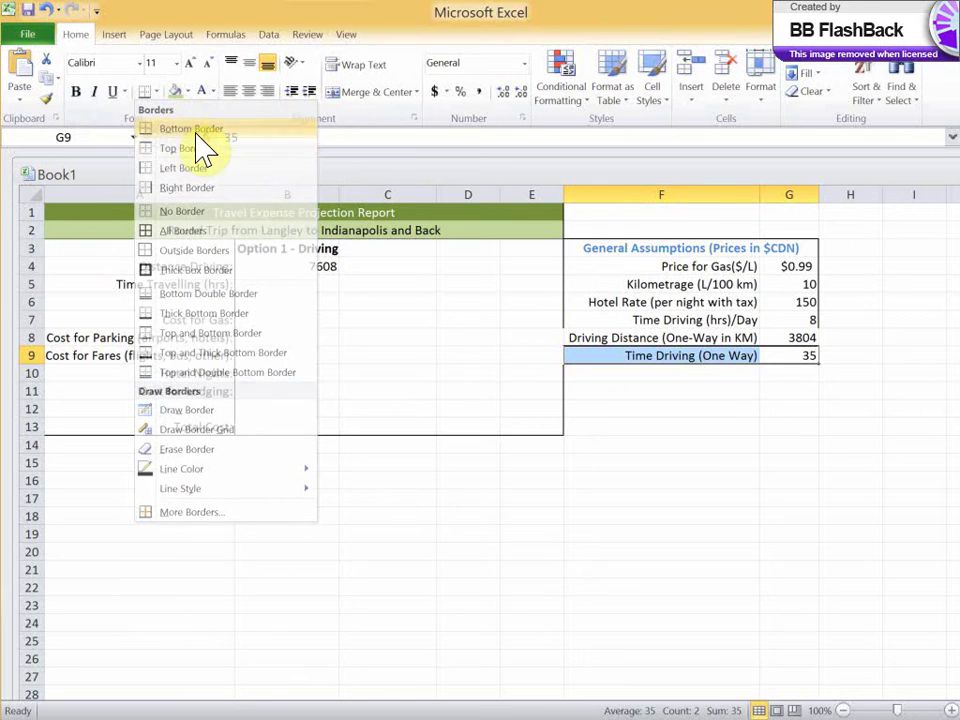
Add a right border to cell G8, which holds the one-way driving distance
{"action": "left_click", "coordinate": [805, 340]}
{"action": "left_click", "coordinate": [156, 94]}
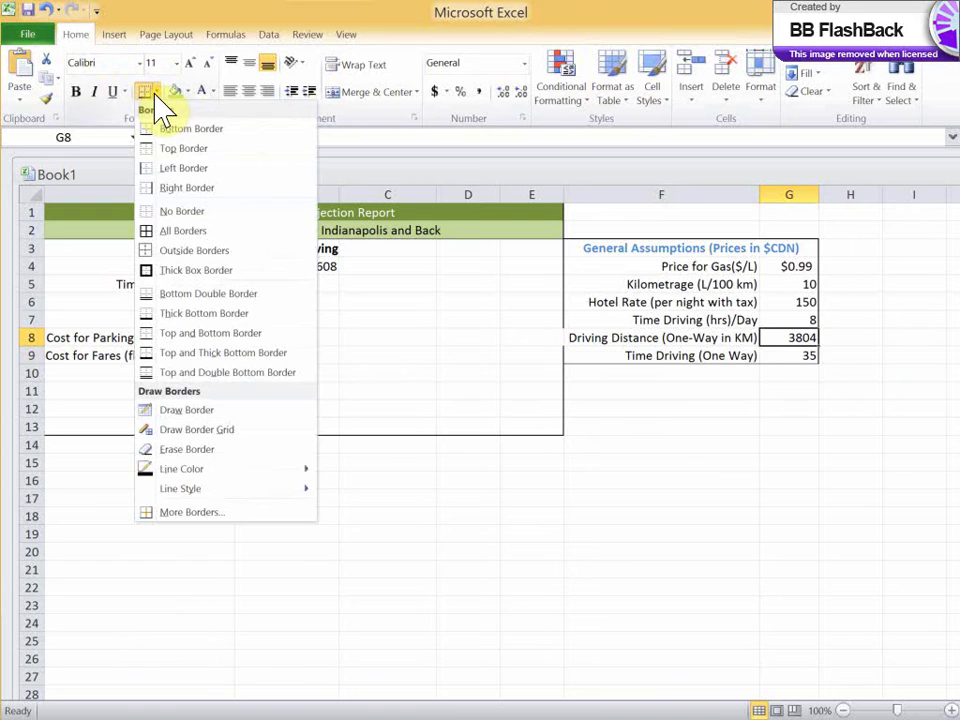
{"action": "left_click", "coordinate": [200, 186]}
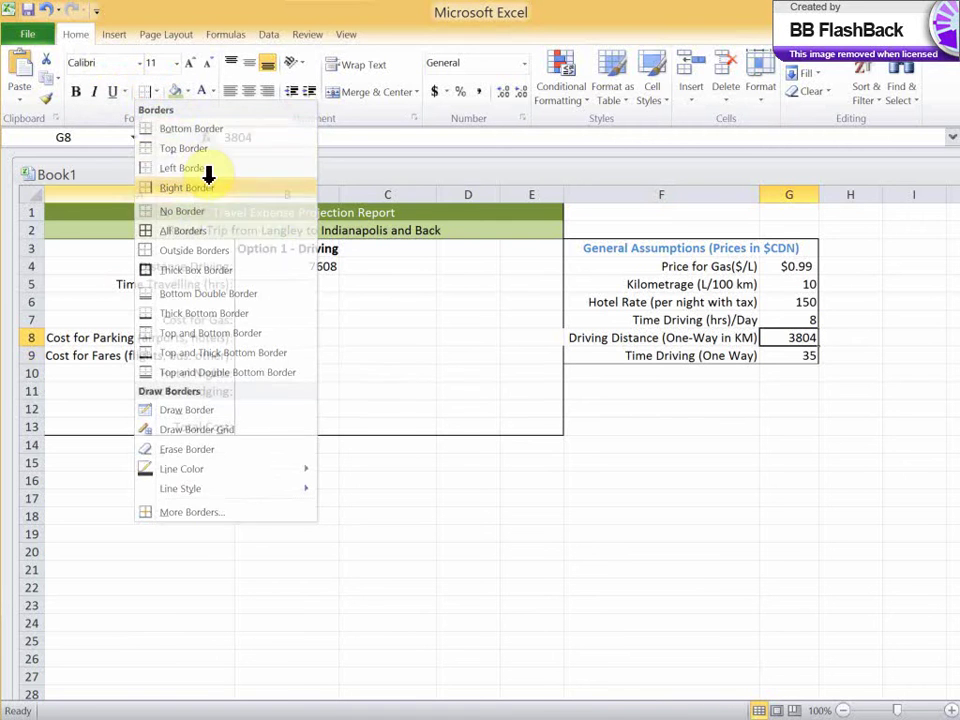
{"action": "left_click", "coordinate": [850, 444]}
{"action": "left_click", "coordinate": [805, 338]}
{"action": "left_click", "coordinate": [840, 337]}
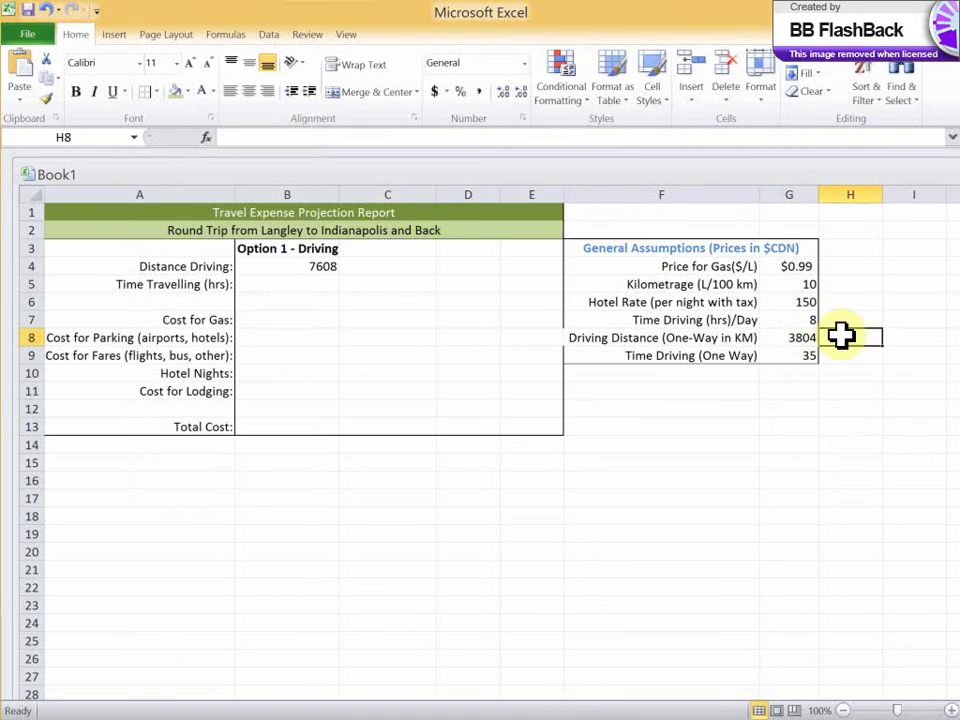
{"action": "left_click", "coordinate": [848, 320]}
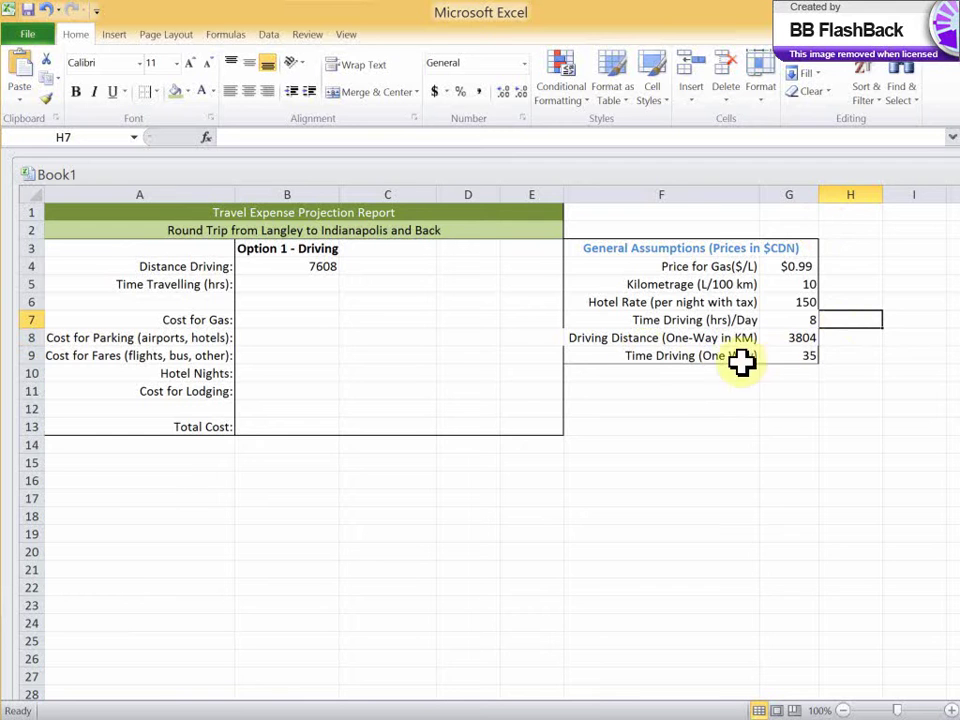
Add a left border to cell F8, the Driving Distance label
{"action": "left_click", "coordinate": [587, 337]}
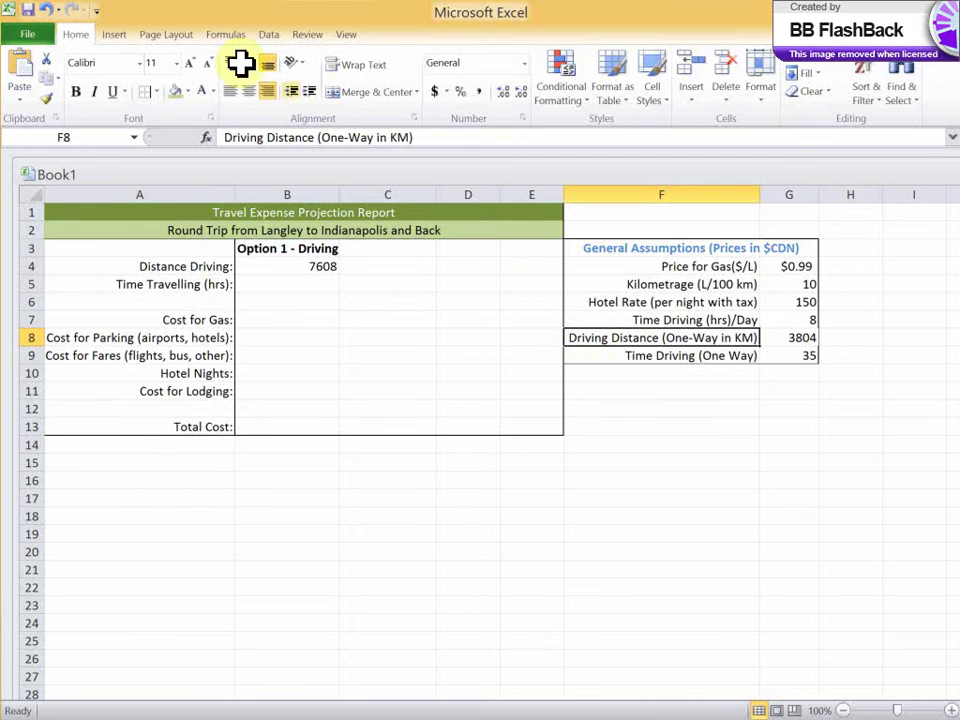
{"action": "left_click", "coordinate": [155, 91]}
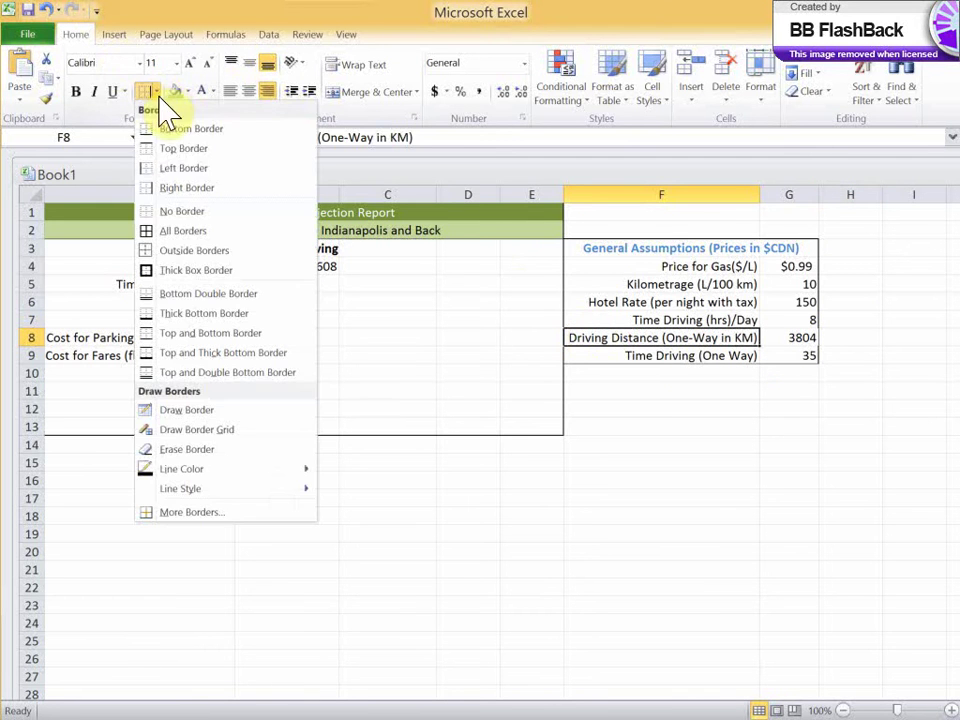
{"action": "left_click", "coordinate": [197, 172]}
{"action": "left_click", "coordinate": [724, 376]}
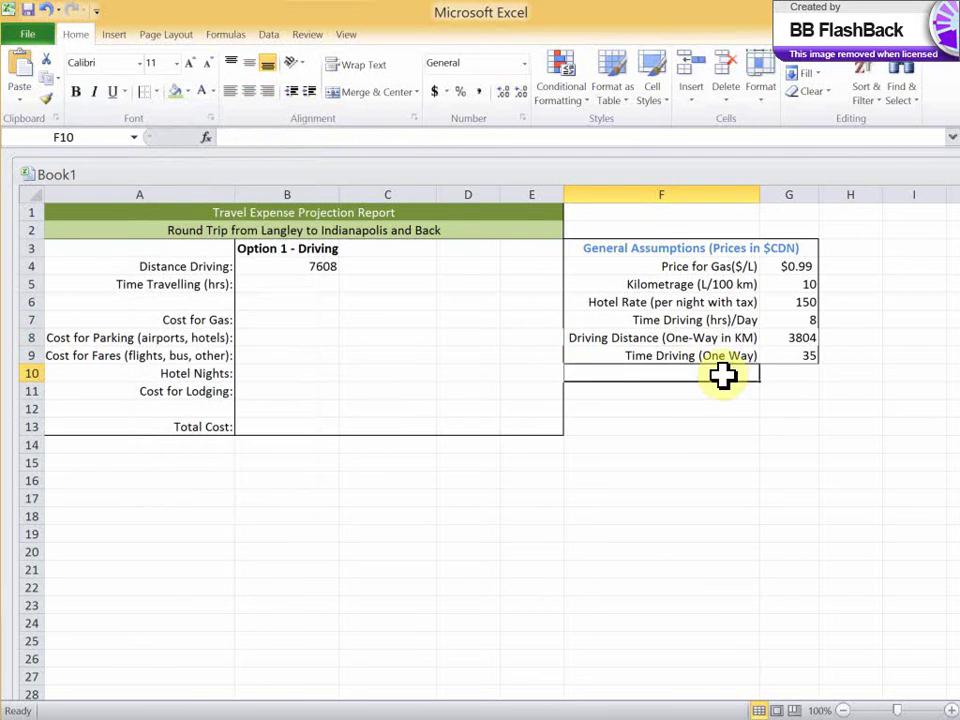
Draw a thicker solid border line along the bottom edge of F9:G9, and leave border drawing mode
{"action": "left_click", "coordinate": [559, 340]}
{"action": "left_click", "coordinate": [598, 337]}
{"action": "left_click", "coordinate": [157, 91]}
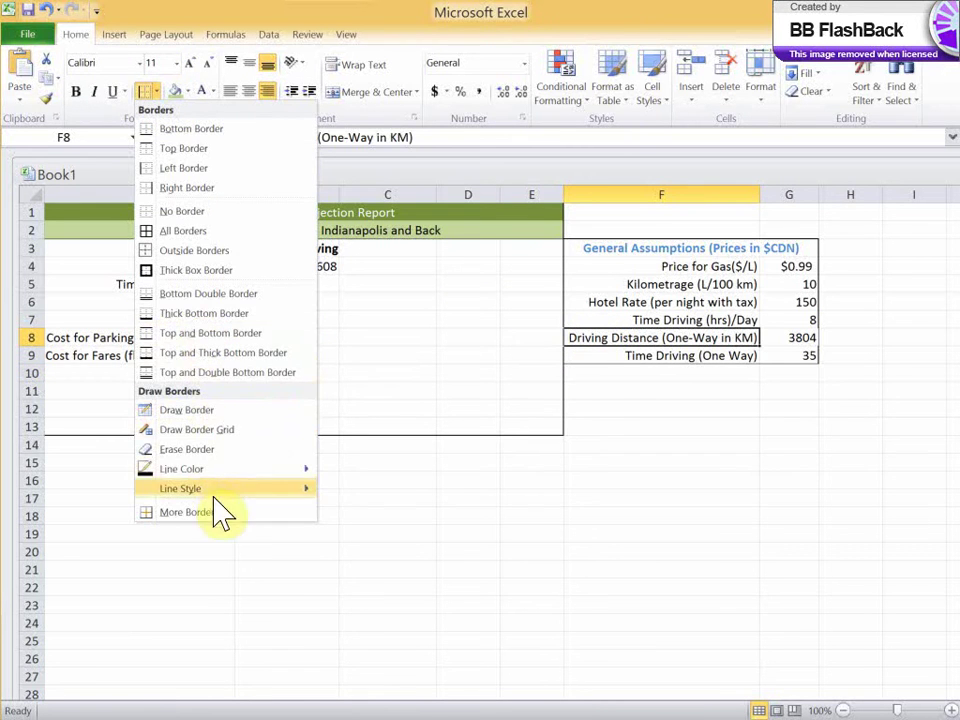
{"action": "mouse_move", "coordinate": [224, 490]}
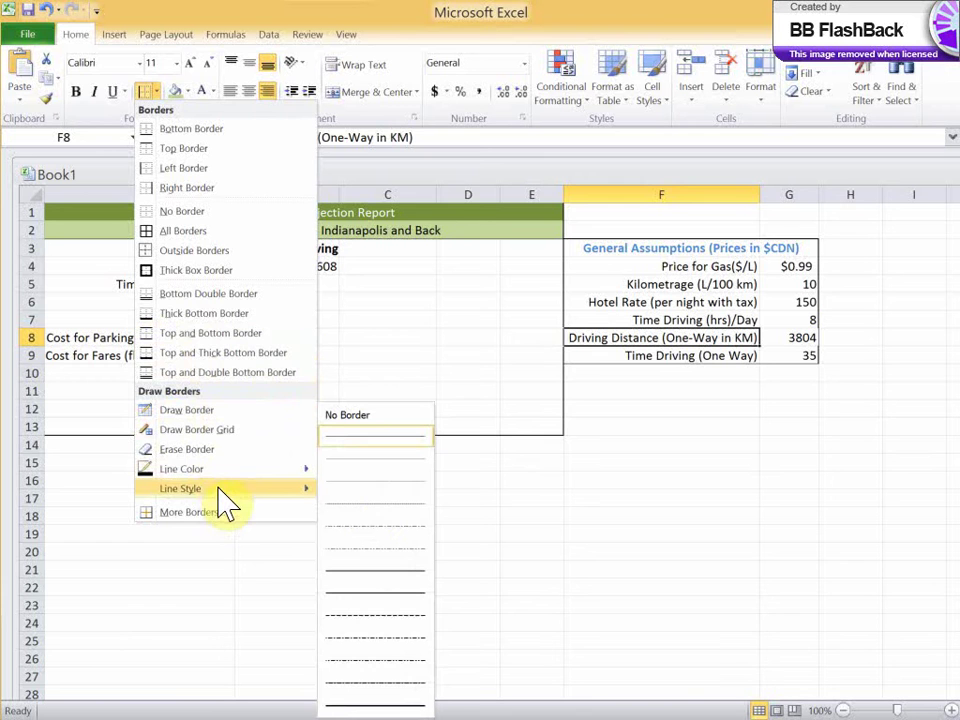
{"action": "left_click", "coordinate": [395, 708]}
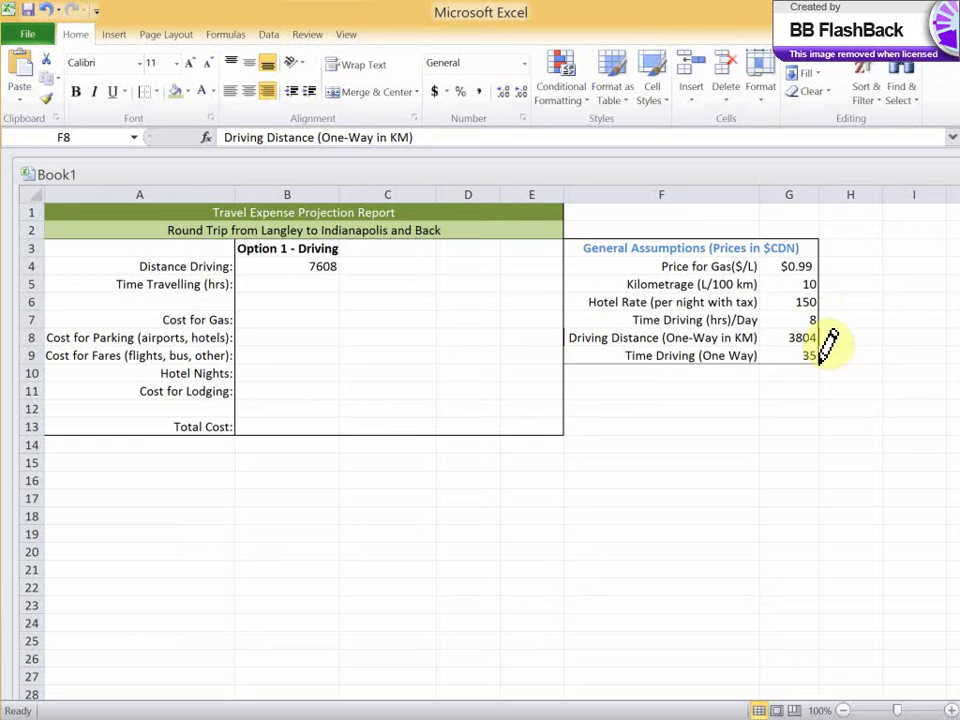
{"action": "left_click_drag", "start_coordinate": [820, 362], "coordinate": [666, 359]}
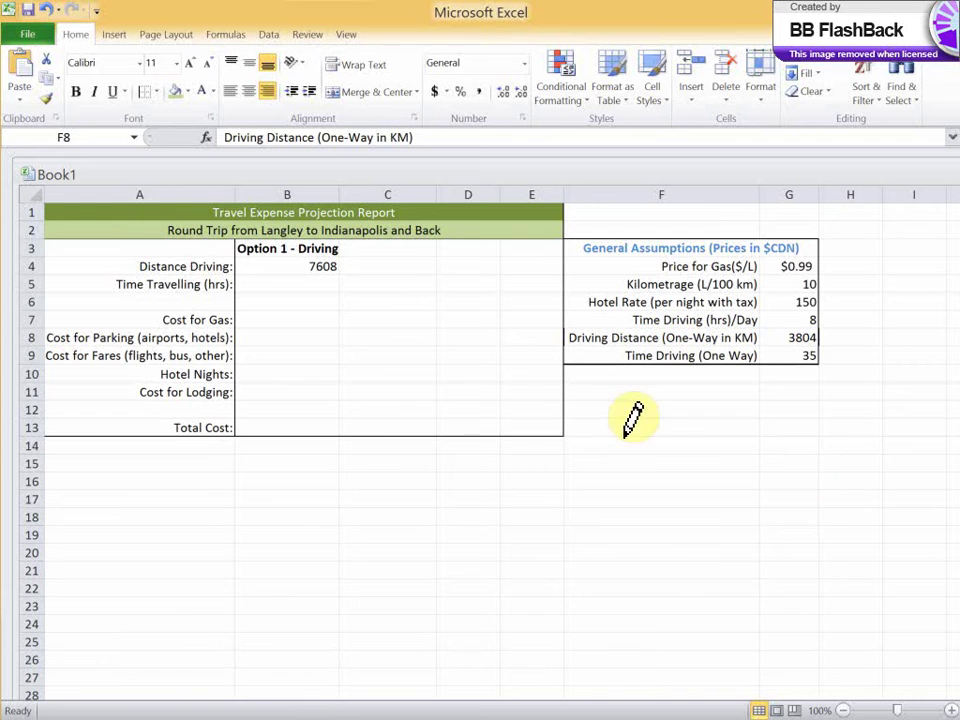
{"action": "left_click", "coordinate": [152, 95]}
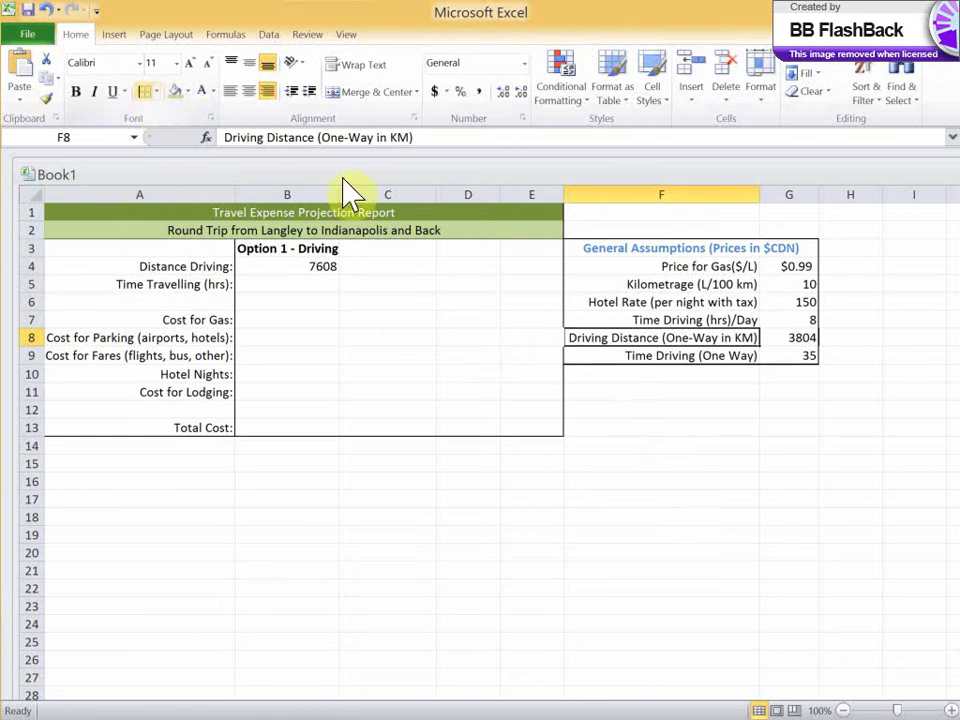
{"action": "left_click", "coordinate": [650, 370]}
{"action": "left_click", "coordinate": [633, 412]}
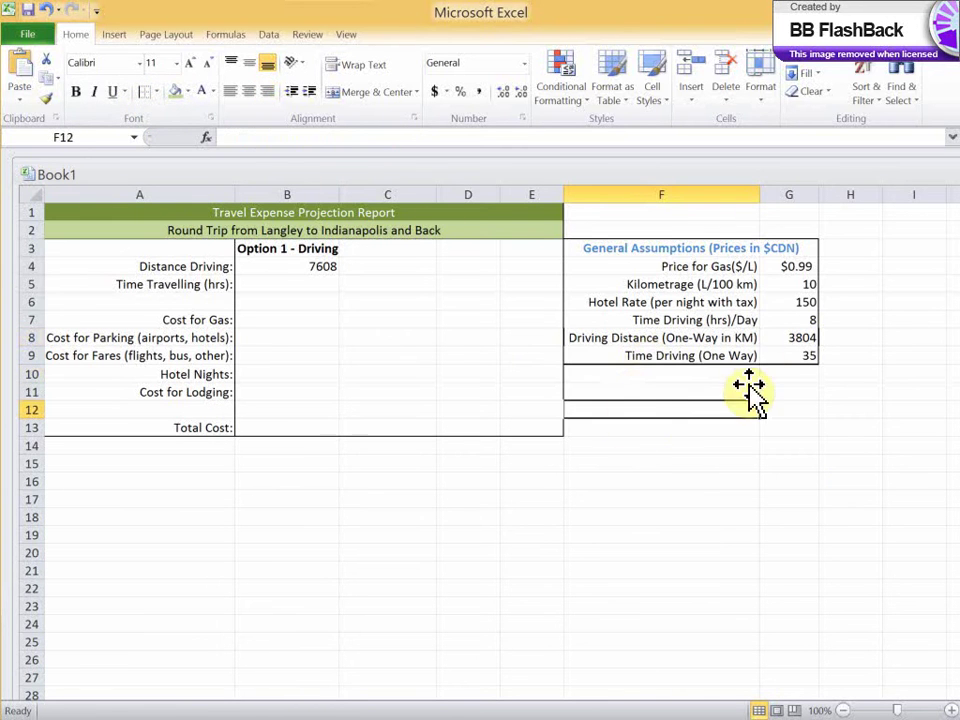
{"action": "left_click", "coordinate": [681, 337]}
{"action": "left_click", "coordinate": [767, 372]}
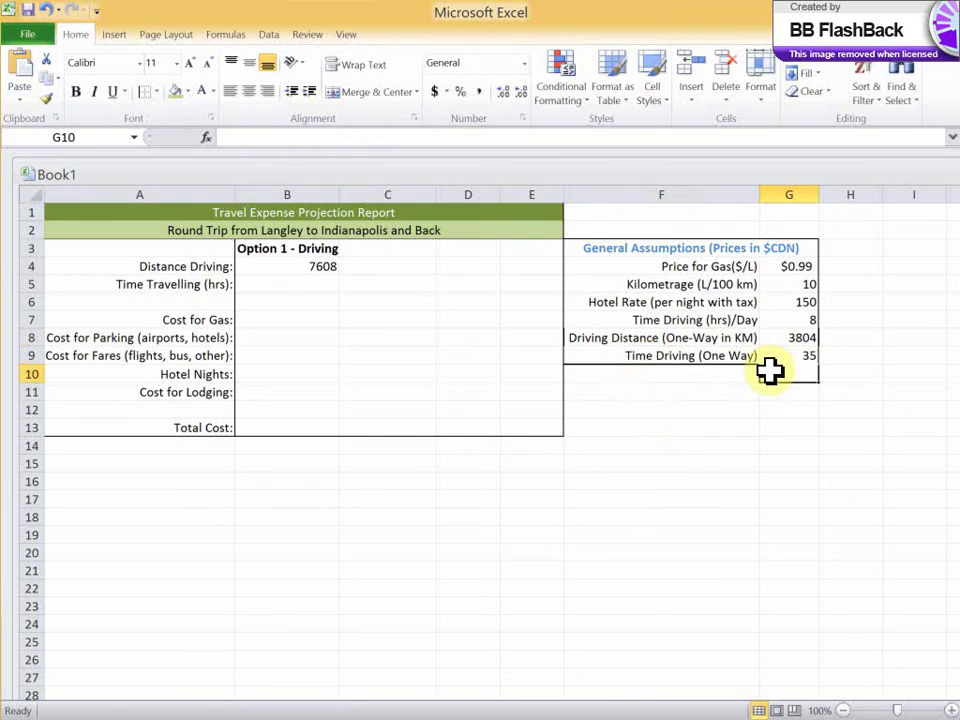
Fill the General Assumptions heading in F3 with light green and set its font colour to Automatic
{"action": "left_click", "coordinate": [617, 249]}
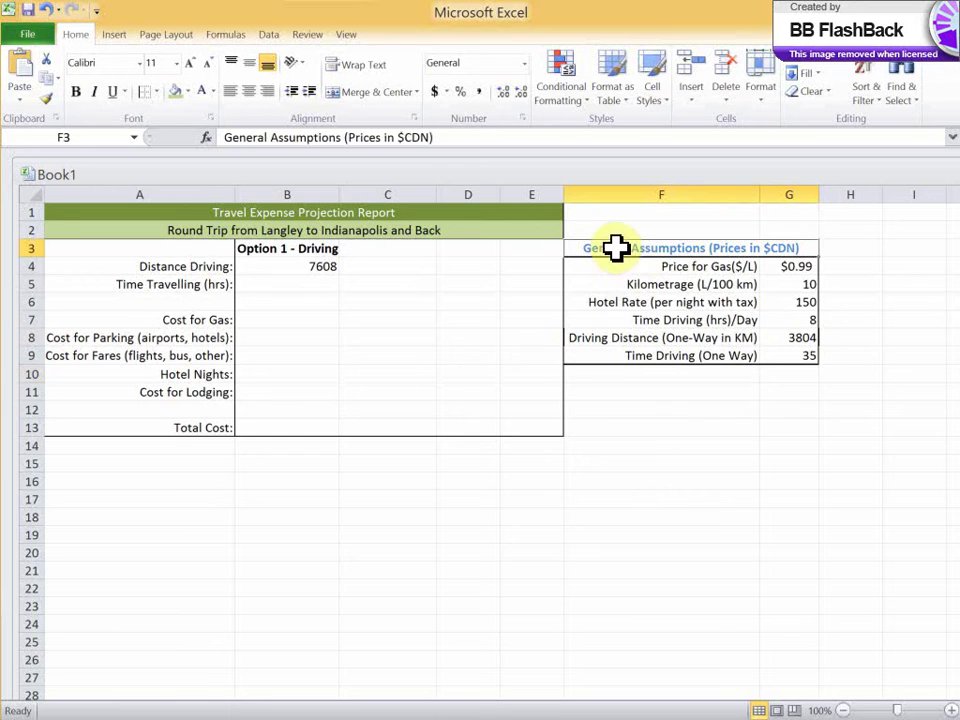
{"action": "left_click", "coordinate": [182, 100]}
{"action": "left_click", "coordinate": [211, 92]}
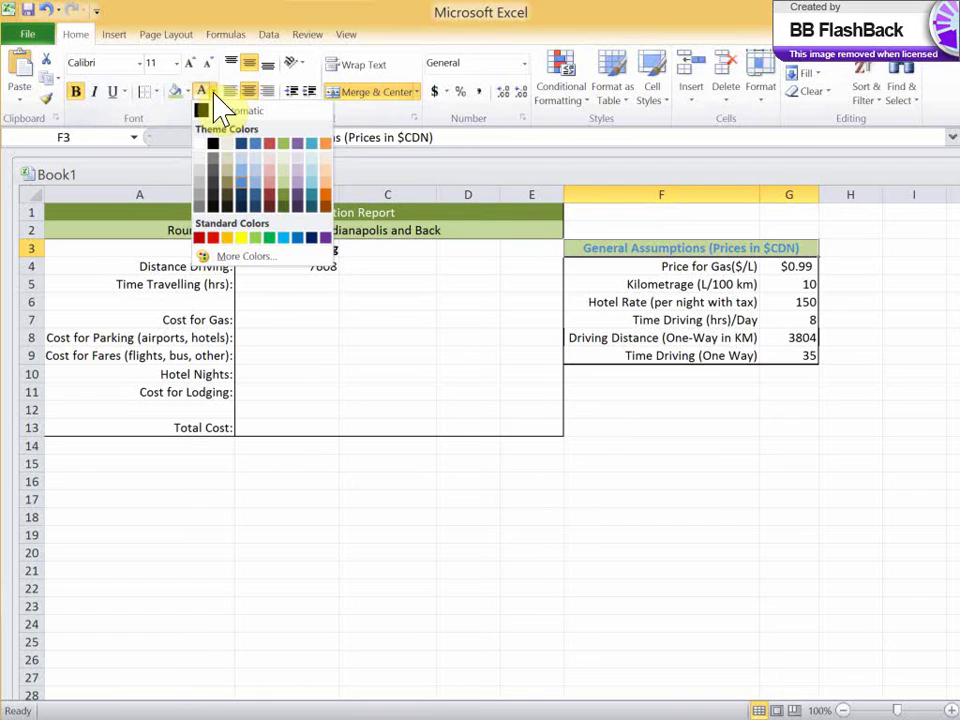
{"action": "left_click", "coordinate": [220, 108]}
{"action": "left_click", "coordinate": [626, 377]}
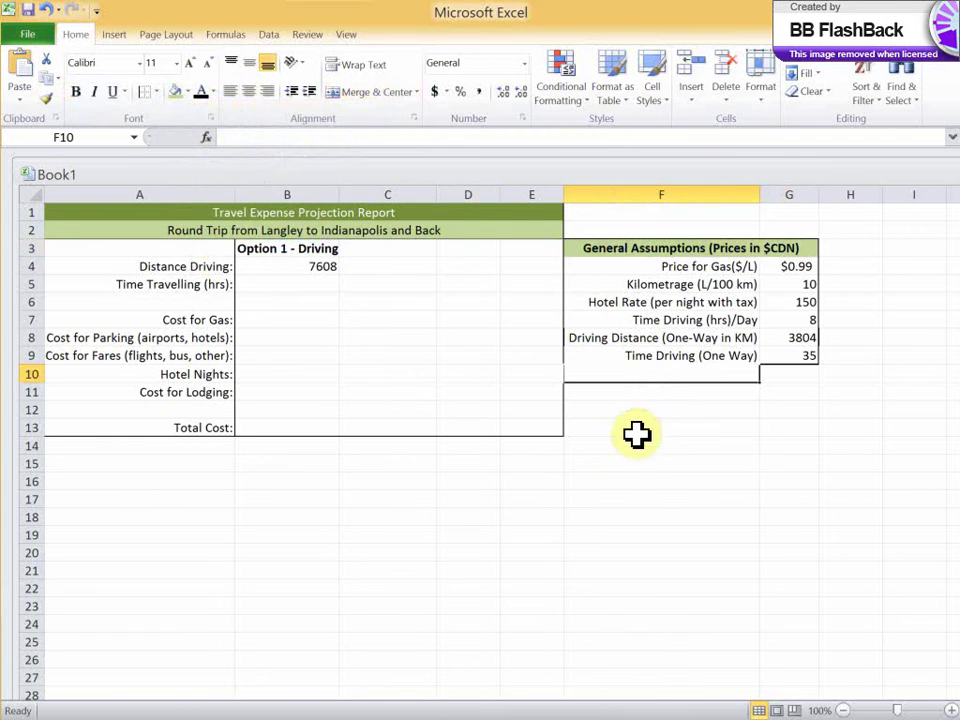
{"action": "left_click", "coordinate": [697, 250]}
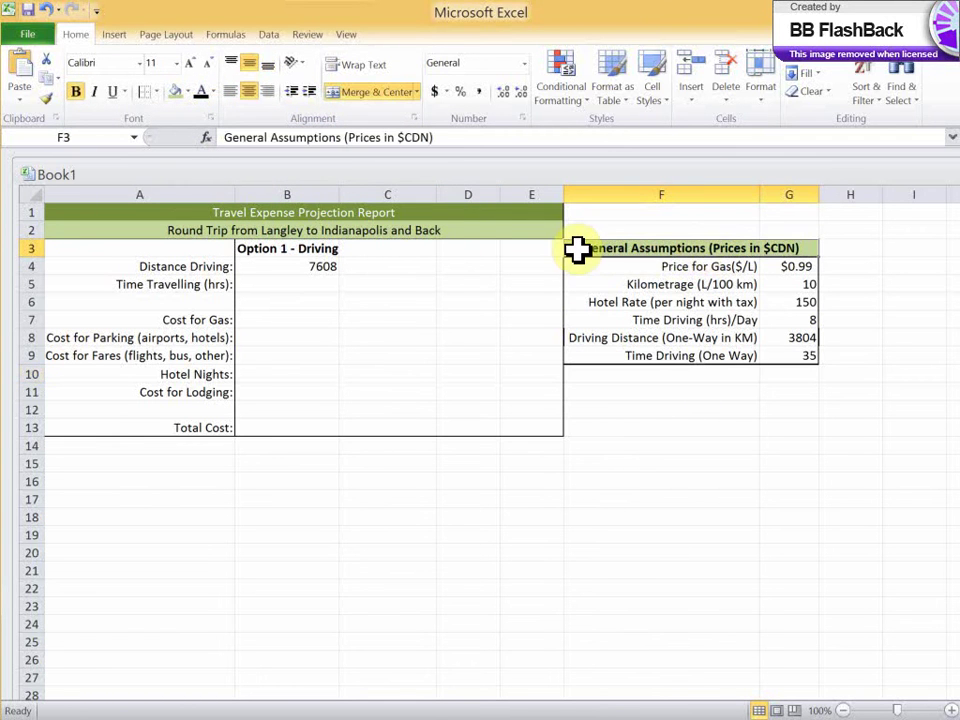
{"action": "left_click", "coordinate": [636, 285]}
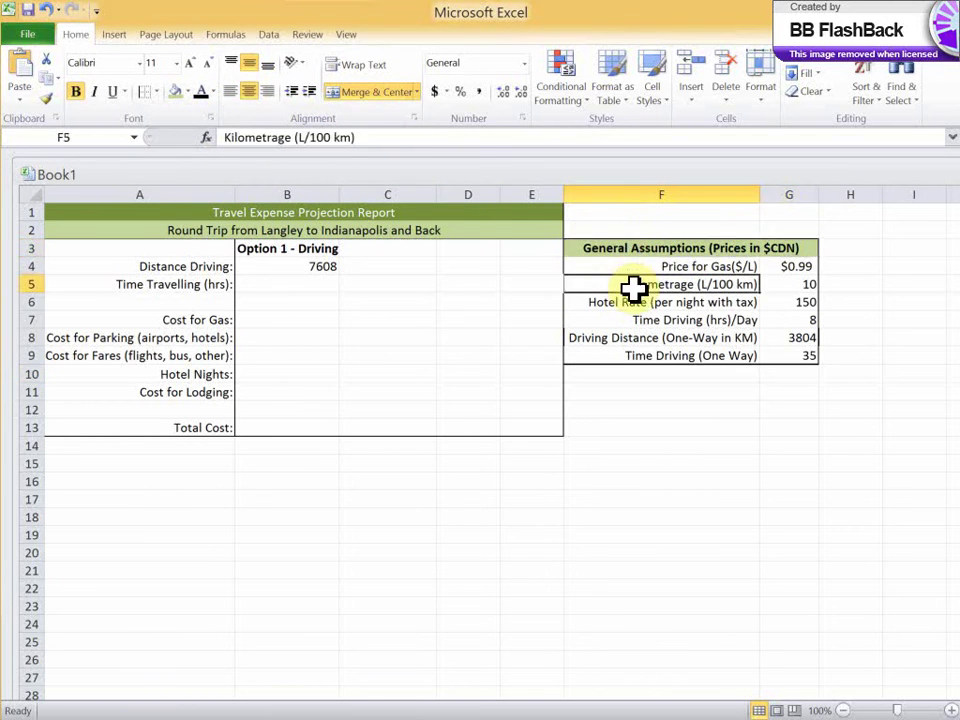
Remove bold from the General Assumptions heading in F3 and add a border to the merged cell
{"action": "left_click", "coordinate": [638, 251]}
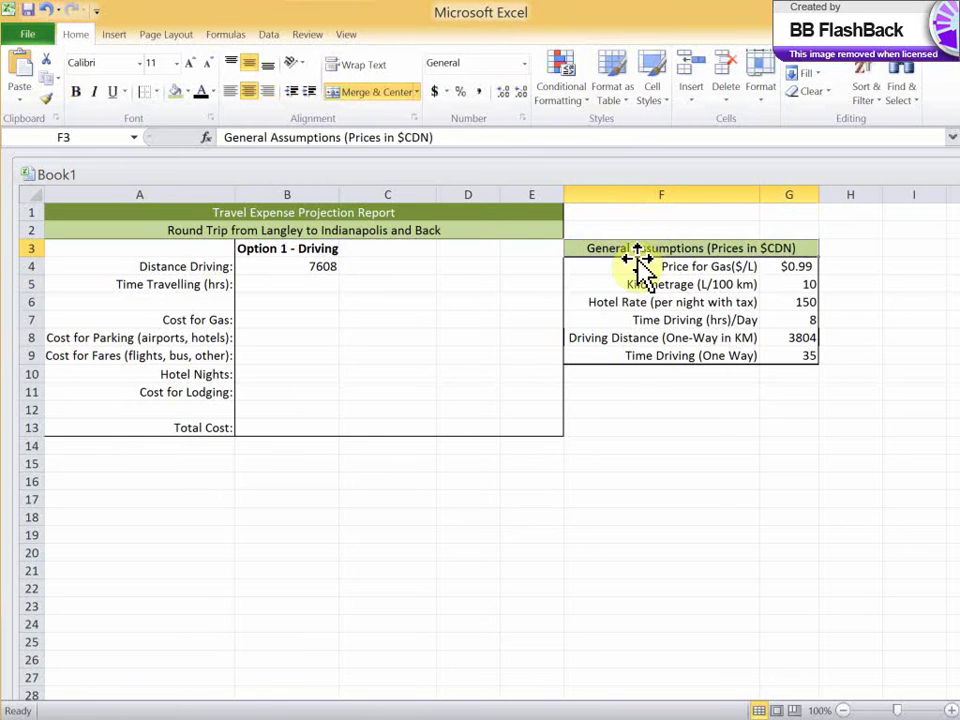
{"action": "left_click", "coordinate": [647, 371]}
{"action": "left_click", "coordinate": [671, 249]}
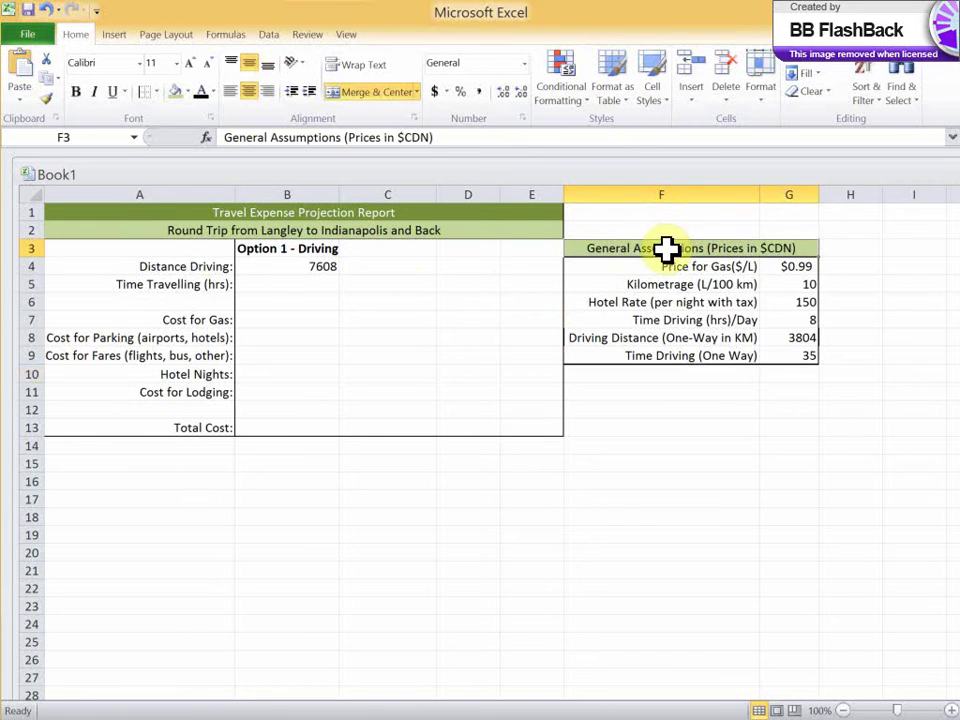
{"action": "left_click", "coordinate": [156, 91]}
{"action": "left_click", "coordinate": [196, 148]}
{"action": "left_click", "coordinate": [636, 424]}
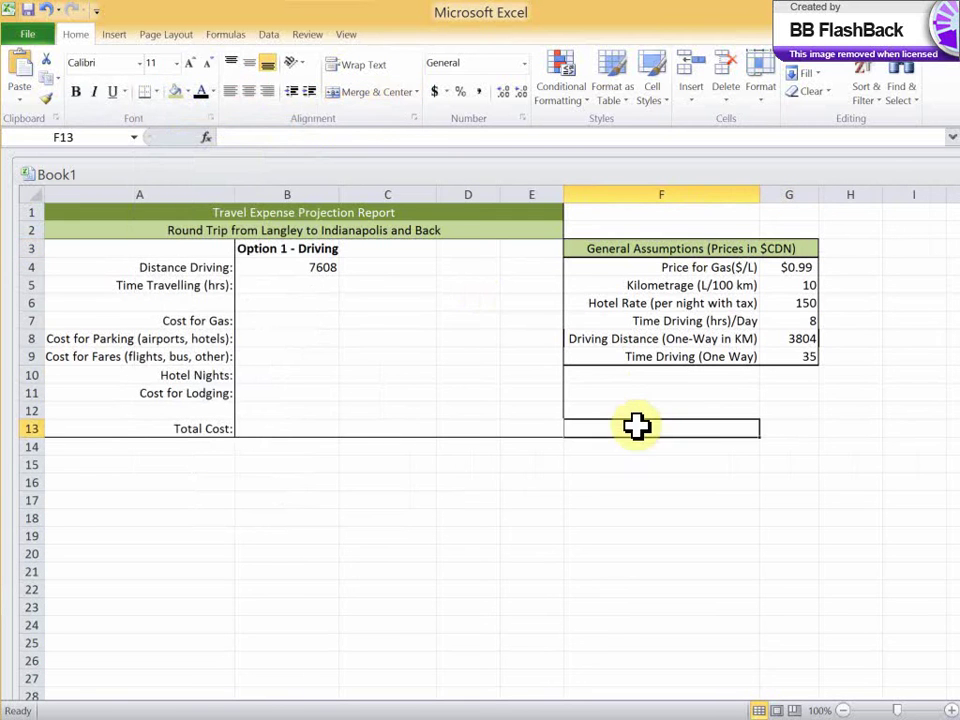
Enter the formula =35*2 for Time Travelling (hrs) in B5, under Option 1 - Driving
{"action": "left_click", "coordinate": [381, 322]}
{"action": "left_click", "coordinate": [275, 299]}
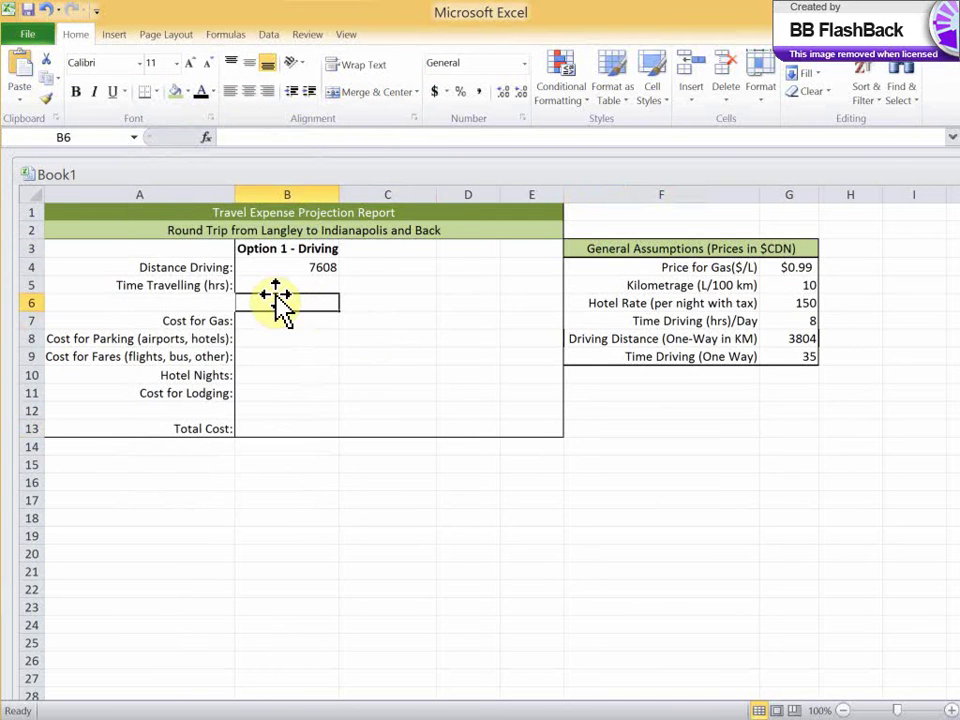
{"action": "left_click", "coordinate": [275, 286]}
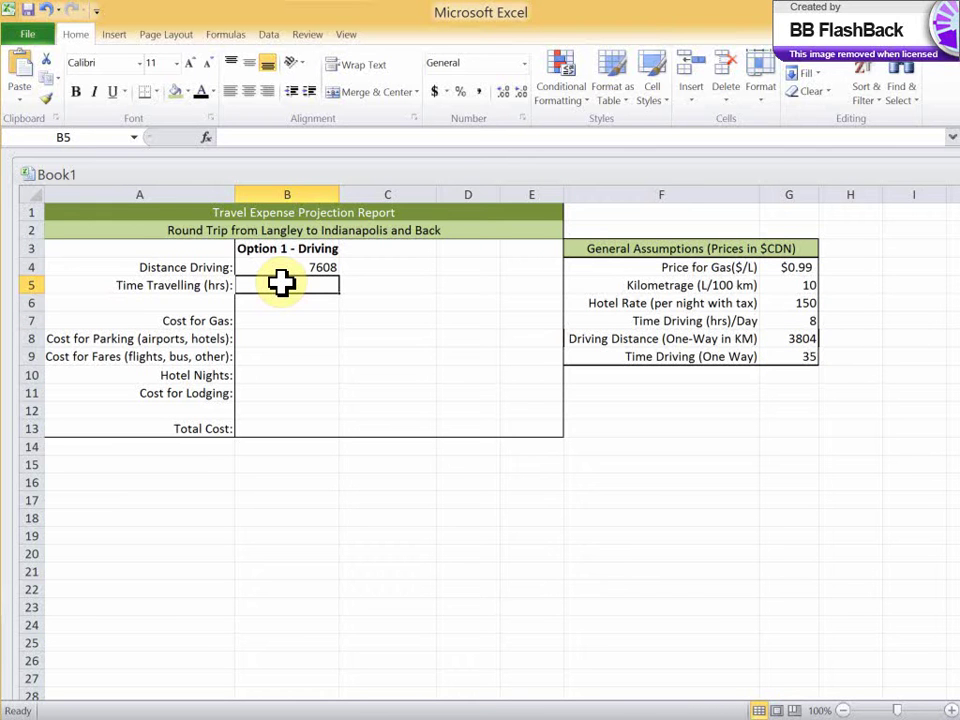
{"action": "type", "text": "="}
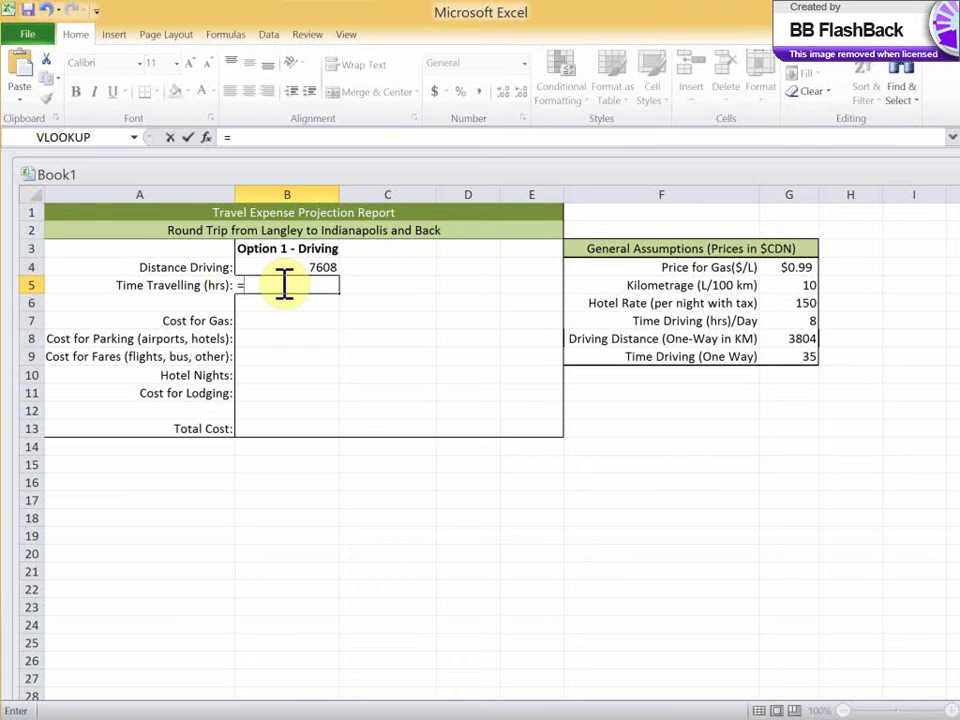
{"action": "type", "text": "35*2"}
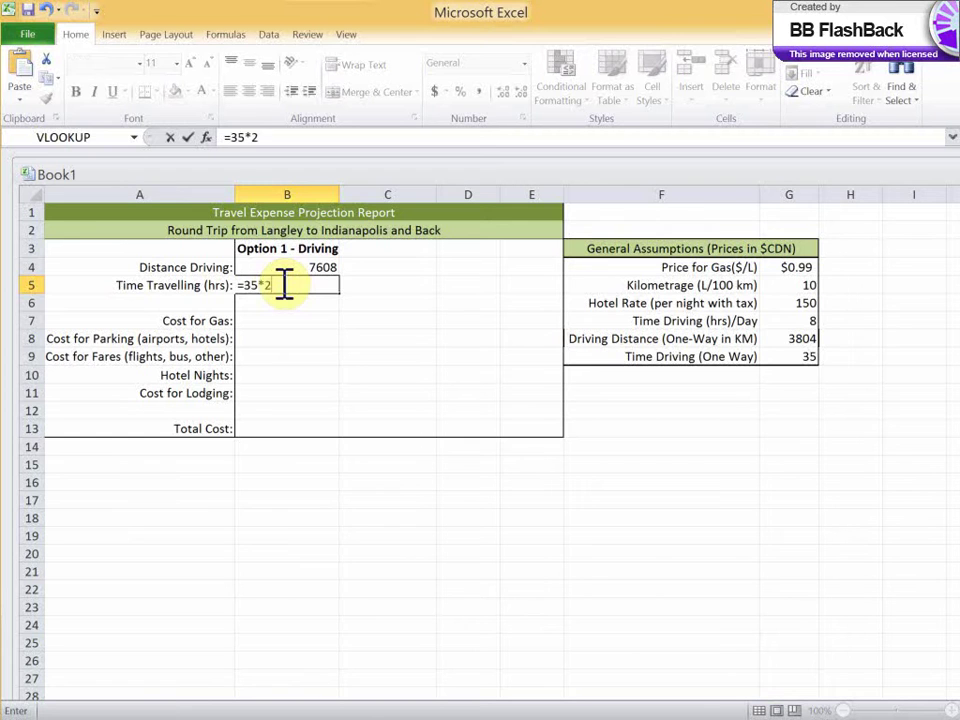
{"action": "key", "text": "Return"}
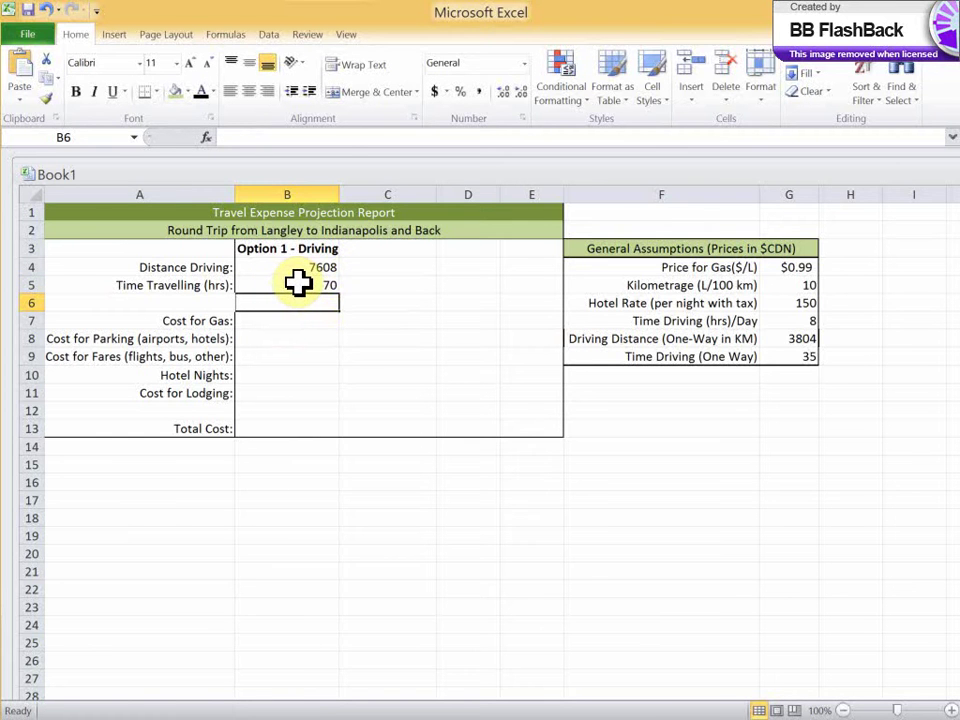
Replace the fixed 35 in B5's formula with an absolute reference to the one-way driving time in G9
{"action": "double_click", "coordinate": [317, 285]}
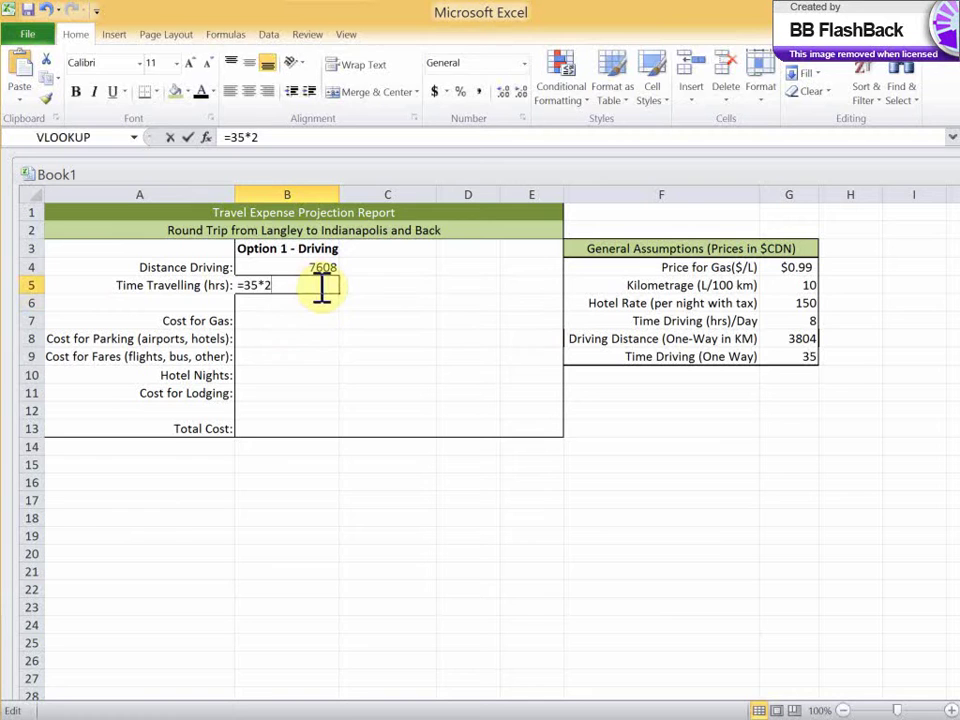
{"action": "key", "text": "BackSpace"}
{"action": "key", "text": "BackSpace"}
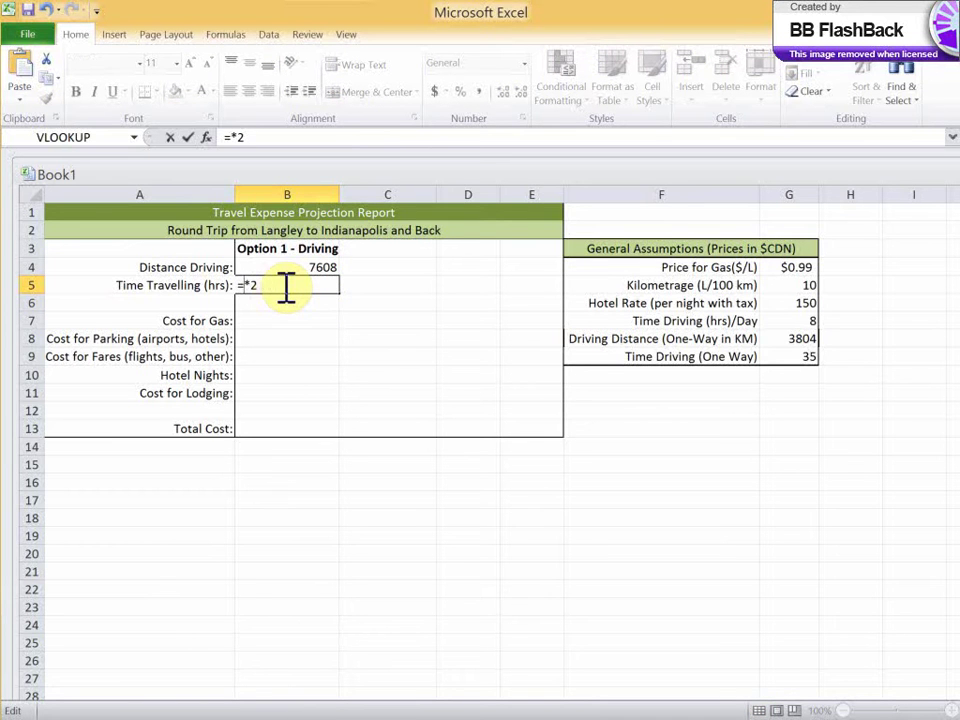
{"action": "left_click", "coordinate": [800, 358]}
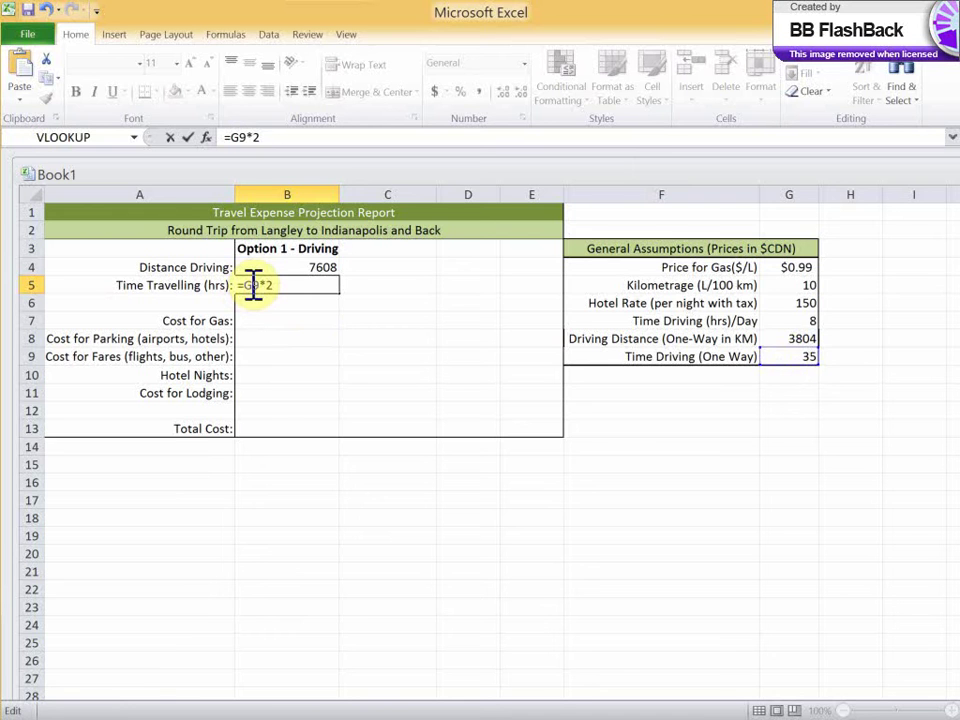
{"action": "key", "text": "F4"}
{"action": "key", "text": "Return"}
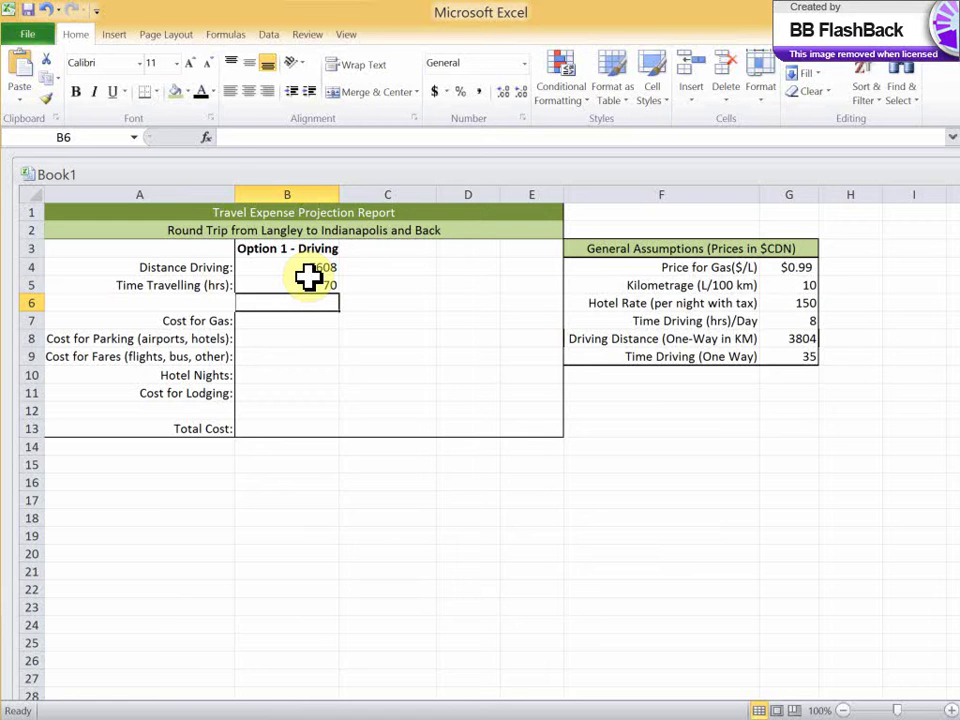
Begin the Cost for Gas formula in B7 with ROUNDUP, dividing the driving distance in B4 by 100 as =ROUNDUP(B4/100*
{"action": "left_click", "coordinate": [264, 323]}
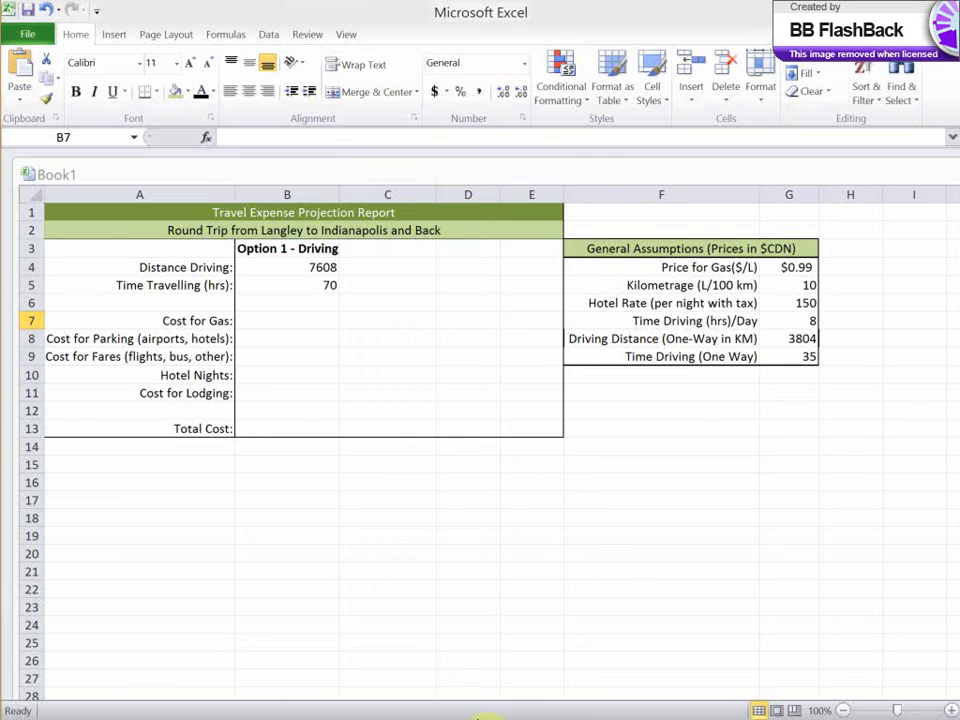
{"action": "left_click", "coordinate": [295, 320]}
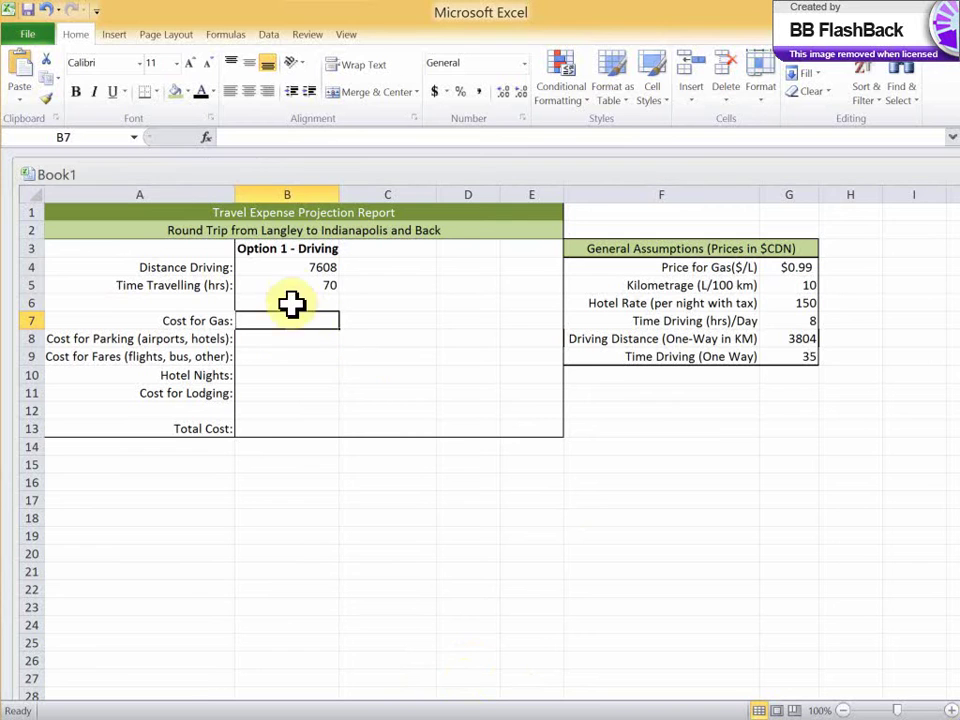
{"action": "type", "text": "="}
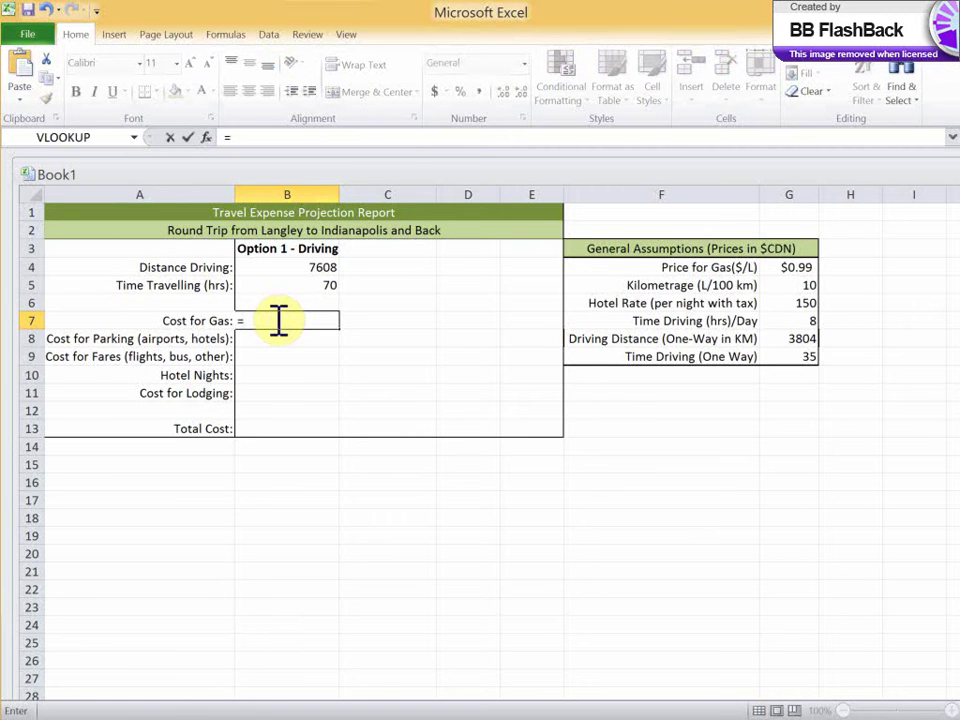
{"action": "type", "text": "round"}
{"action": "key", "text": "Down"}
{"action": "key", "text": "Down"}
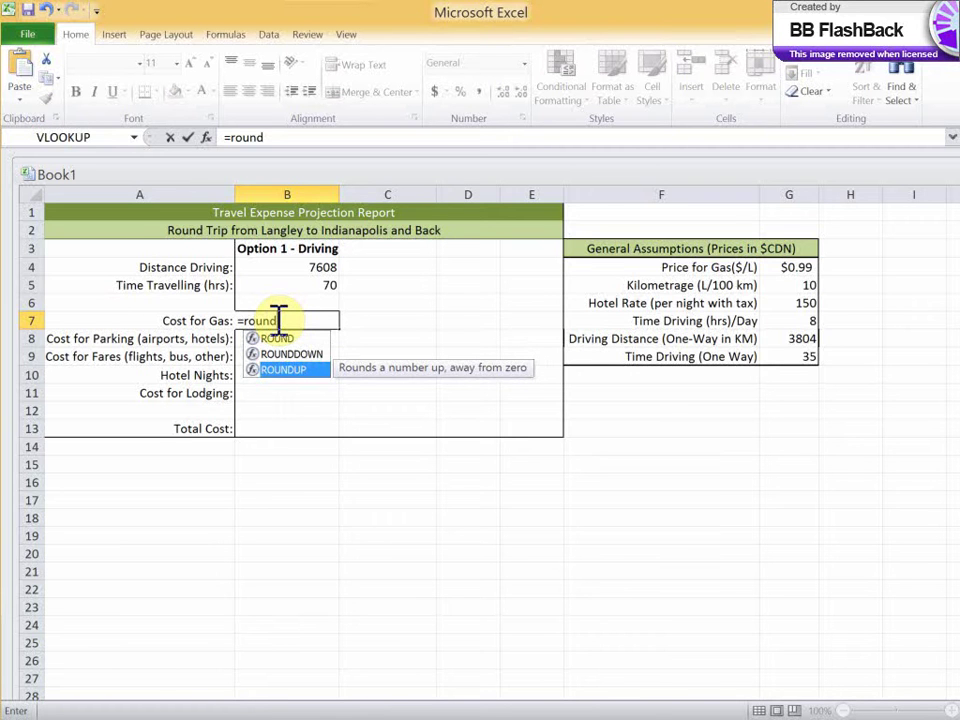
{"action": "key", "text": "Tab"}
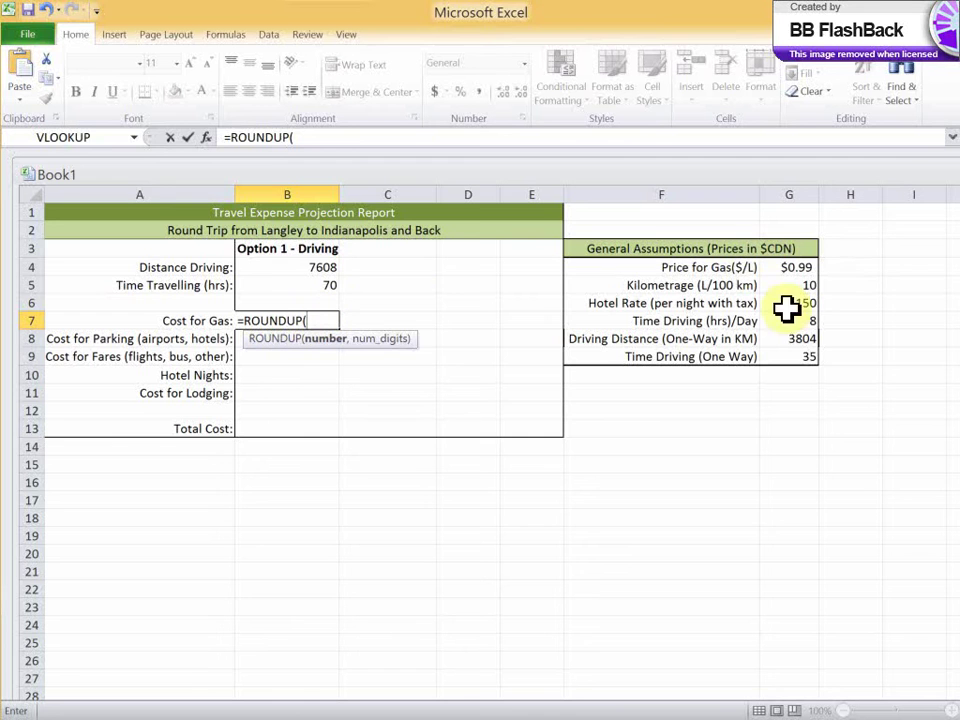
{"action": "left_click", "coordinate": [291, 266]}
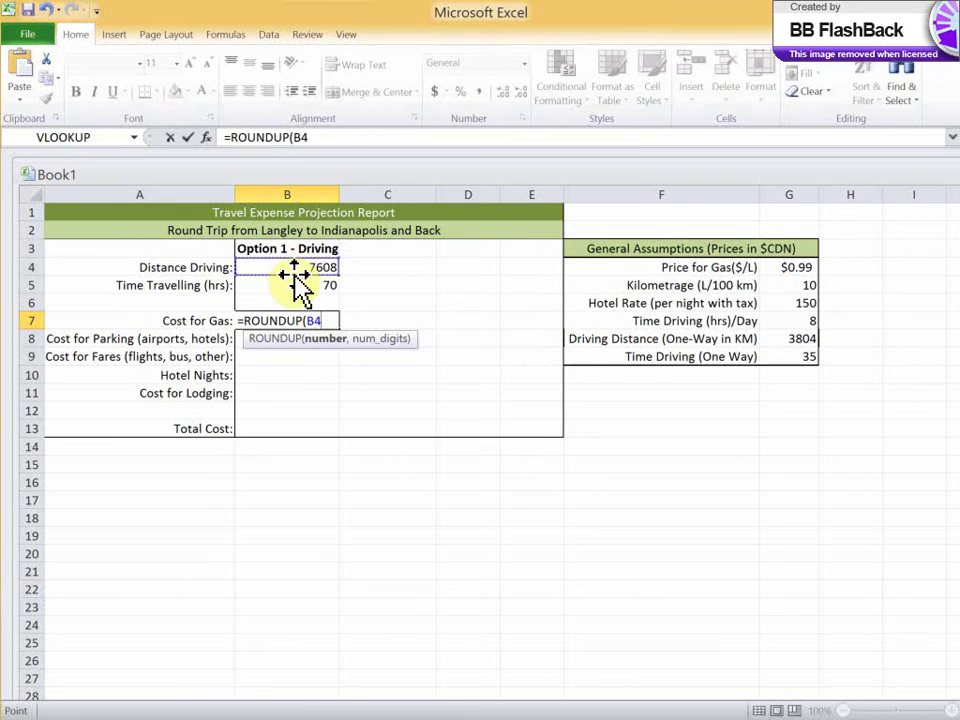
{"action": "type", "text": "/100*"}
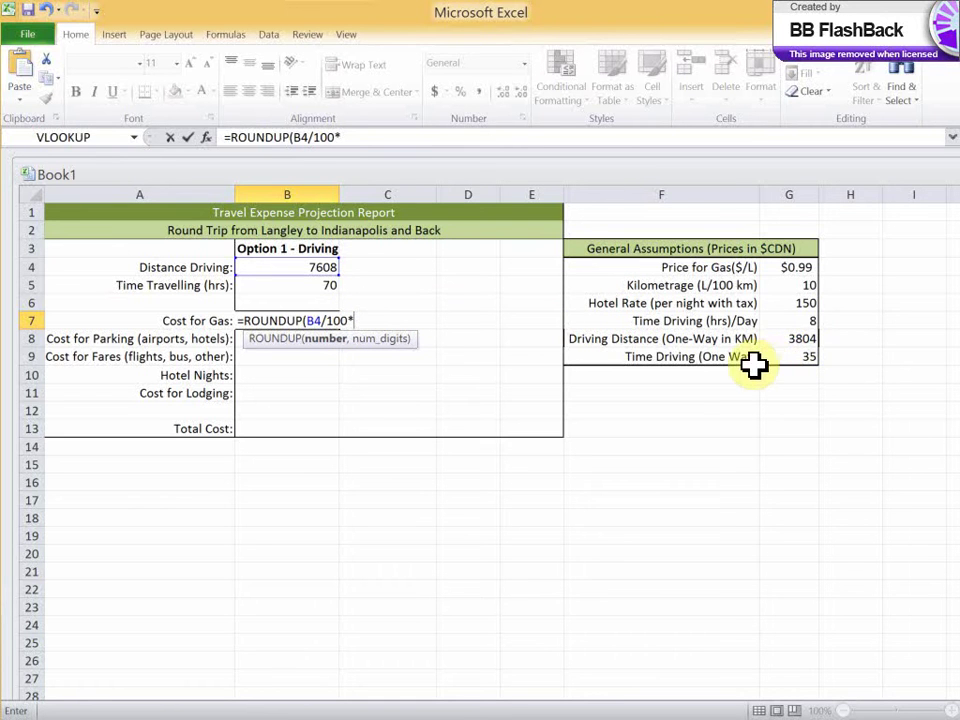
Complete the gas cost formula with absolute references to kilometrage G5 and gas price G4, rounded up to 2 digits: =ROUNDUP(B4/100*$G$5*$G$4,2)
{"action": "left_click", "coordinate": [800, 289]}
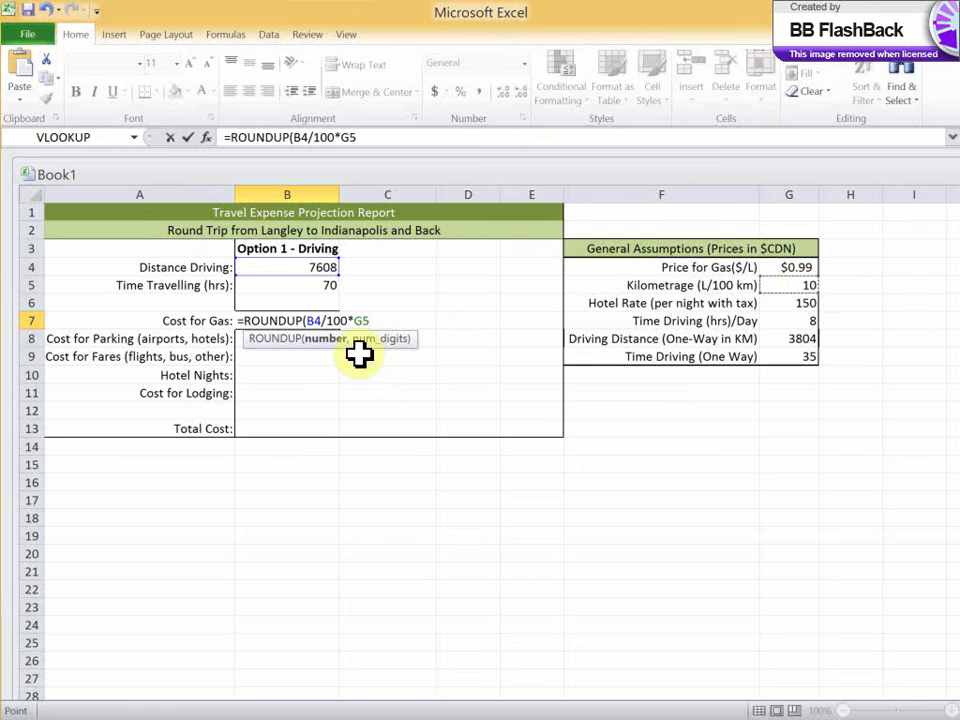
{"action": "left_click", "coordinate": [360, 321]}
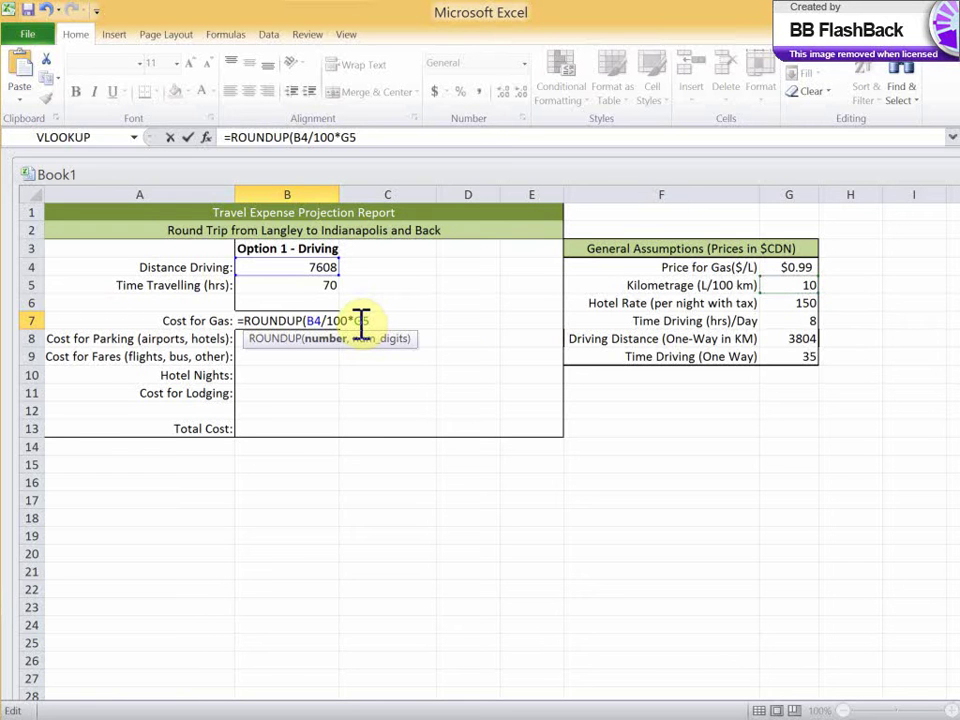
{"action": "key", "text": "F4"}
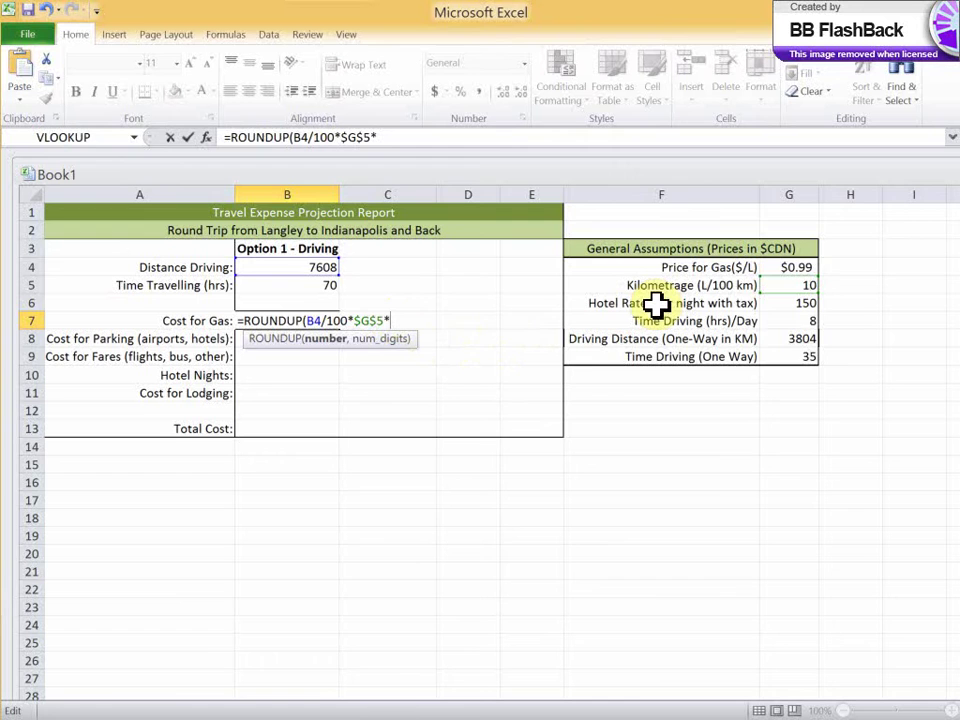
{"action": "left_click", "coordinate": [807, 266]}
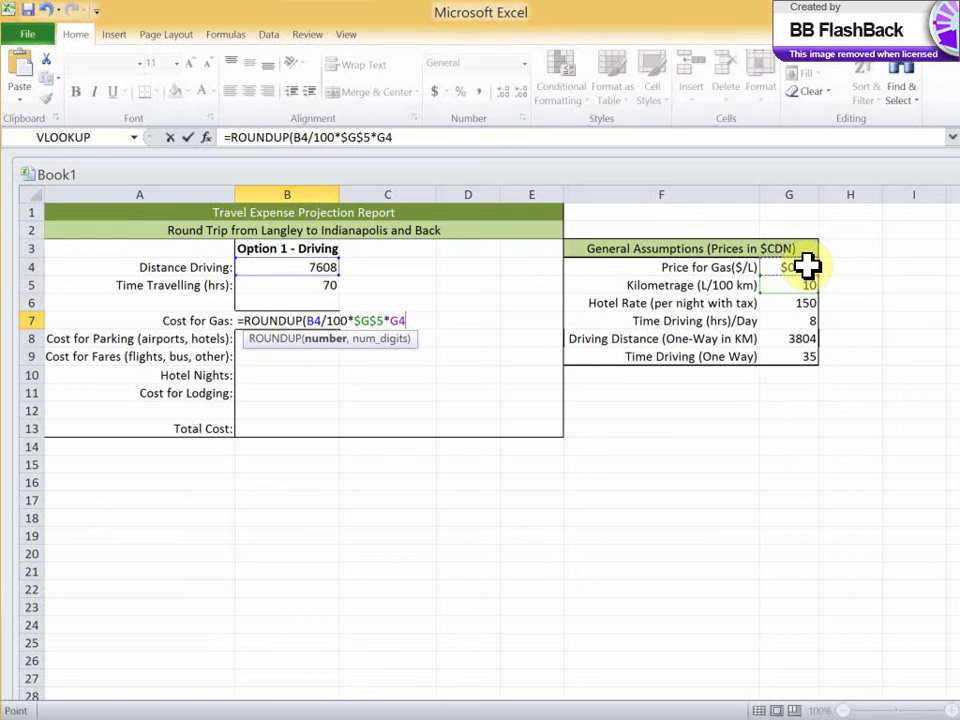
{"action": "key", "text": "F4"}
{"action": "type", "text": ","}
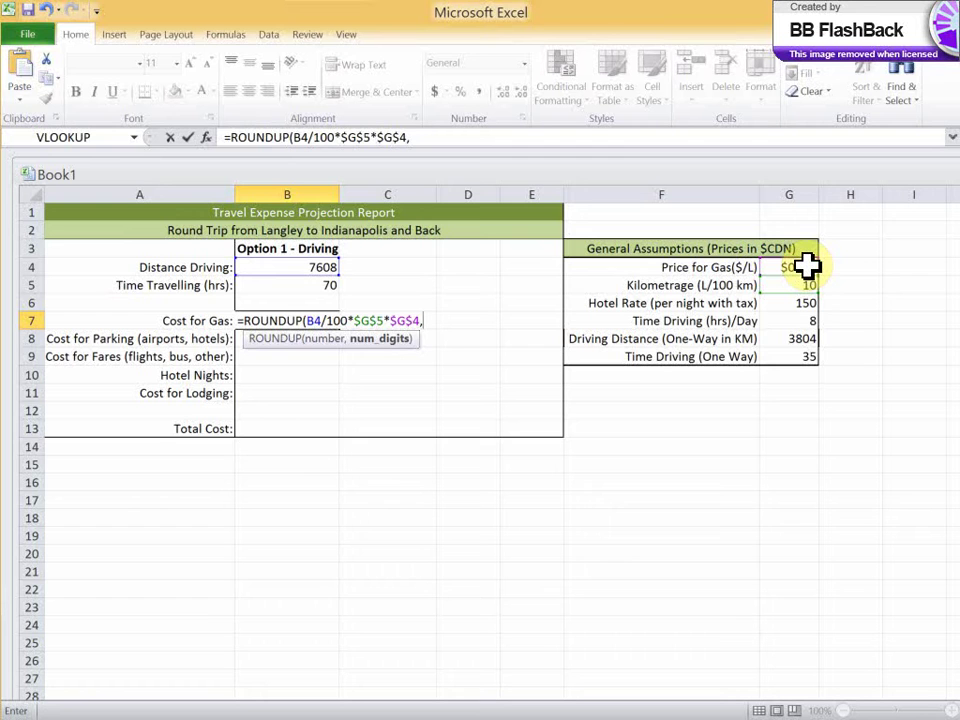
{"action": "type", "text": "2"}
{"action": "type", "text": "2"}
{"action": "key", "text": "Return"}
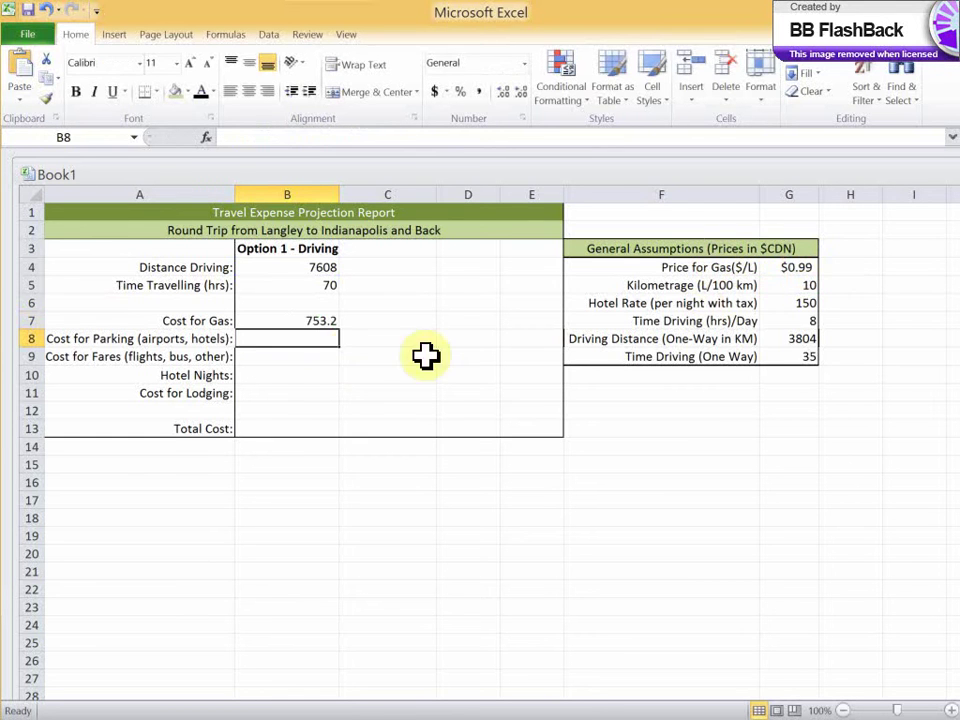
Apply the Accounting number format to the Cost for Gas value in B7
{"action": "left_click", "coordinate": [321, 321]}
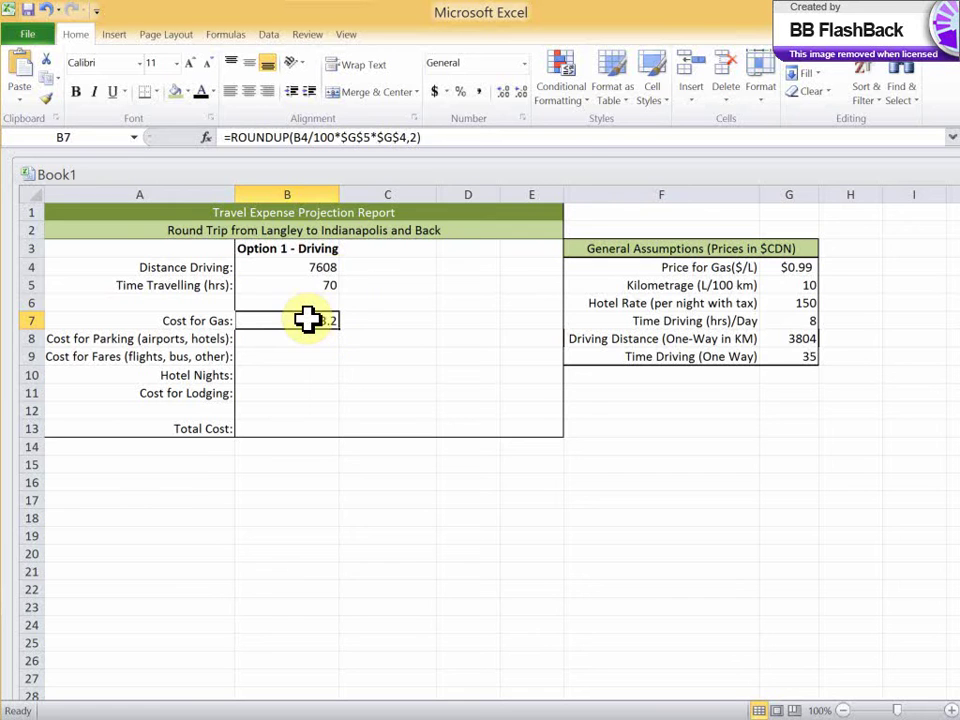
{"action": "left_click", "coordinate": [436, 92]}
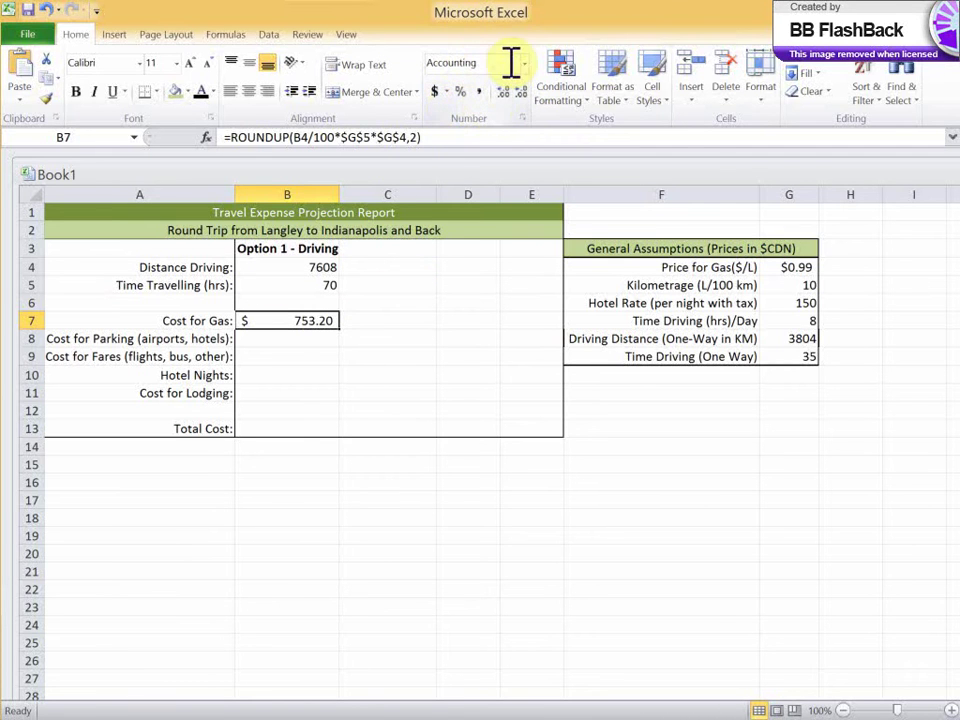
{"action": "left_click", "coordinate": [446, 92]}
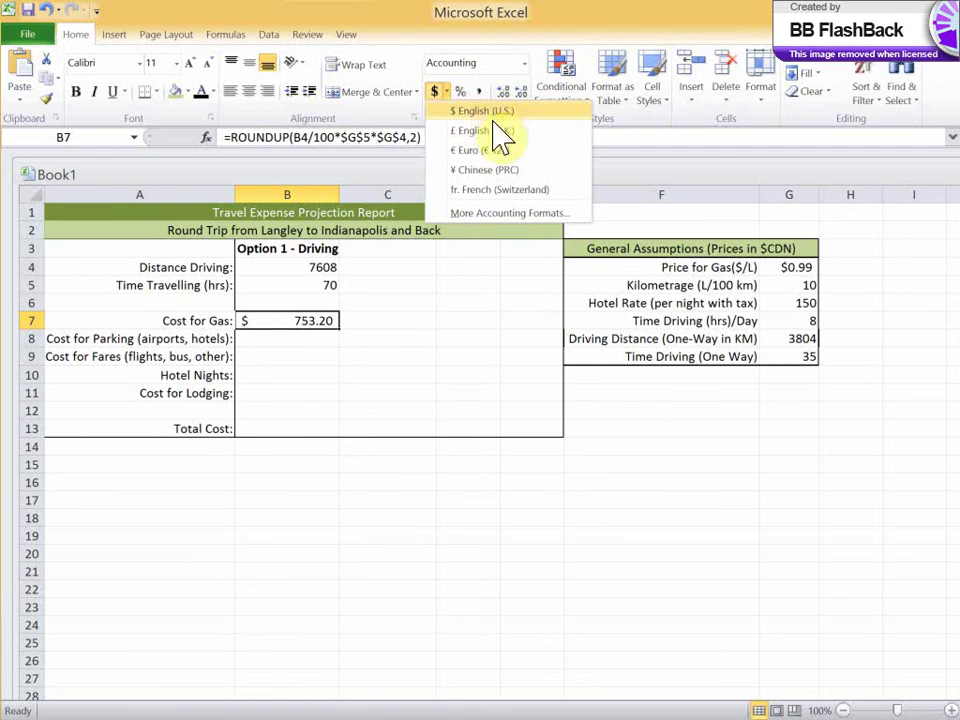
{"action": "left_click", "coordinate": [446, 93]}
{"action": "left_click", "coordinate": [525, 63]}
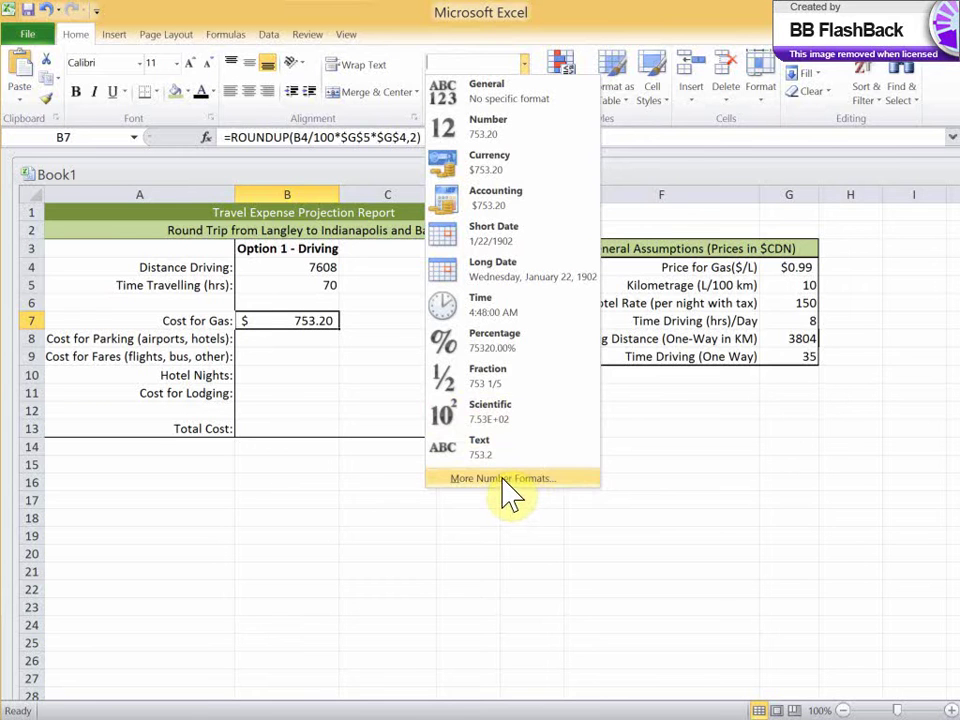
{"action": "left_click", "coordinate": [500, 195]}
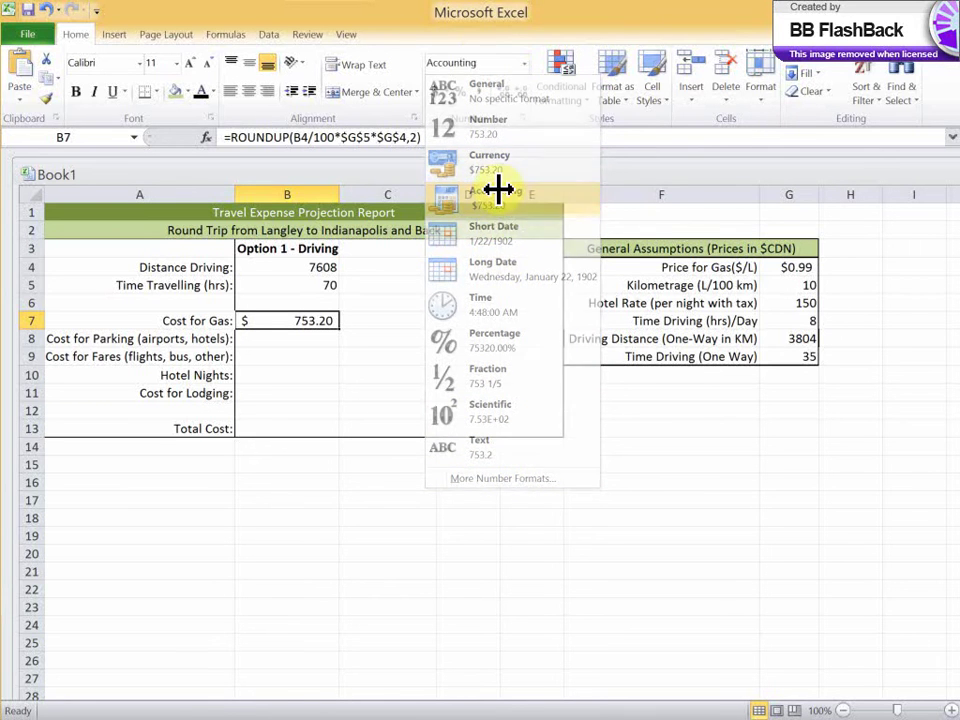
Format the Cost for Gas value in B7 as Currency
{"action": "left_click", "coordinate": [523, 63]}
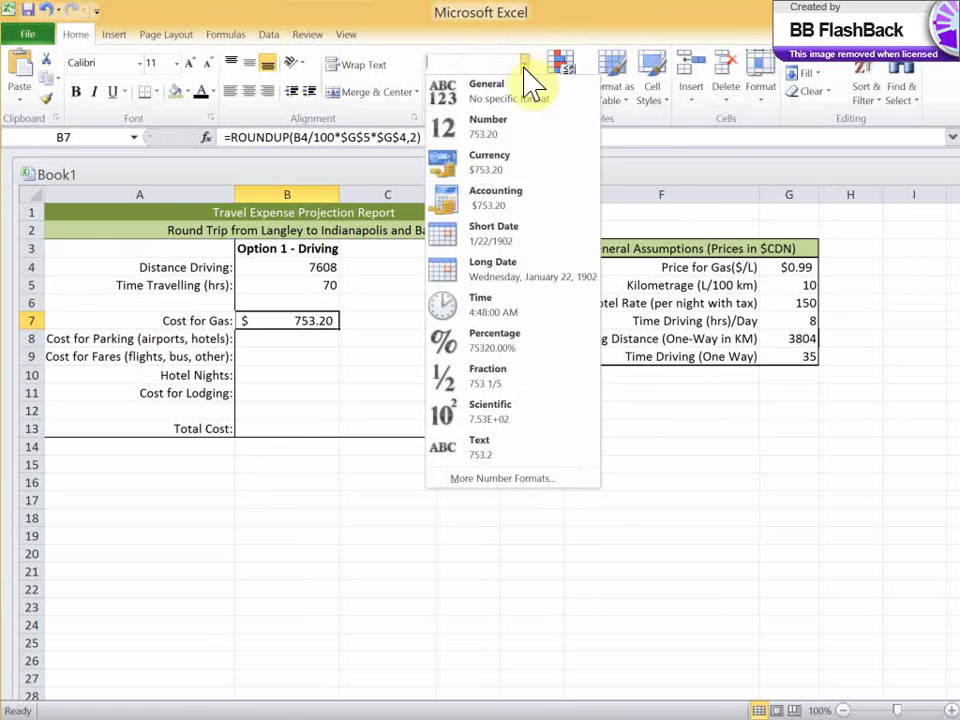
{"action": "left_click", "coordinate": [507, 170]}
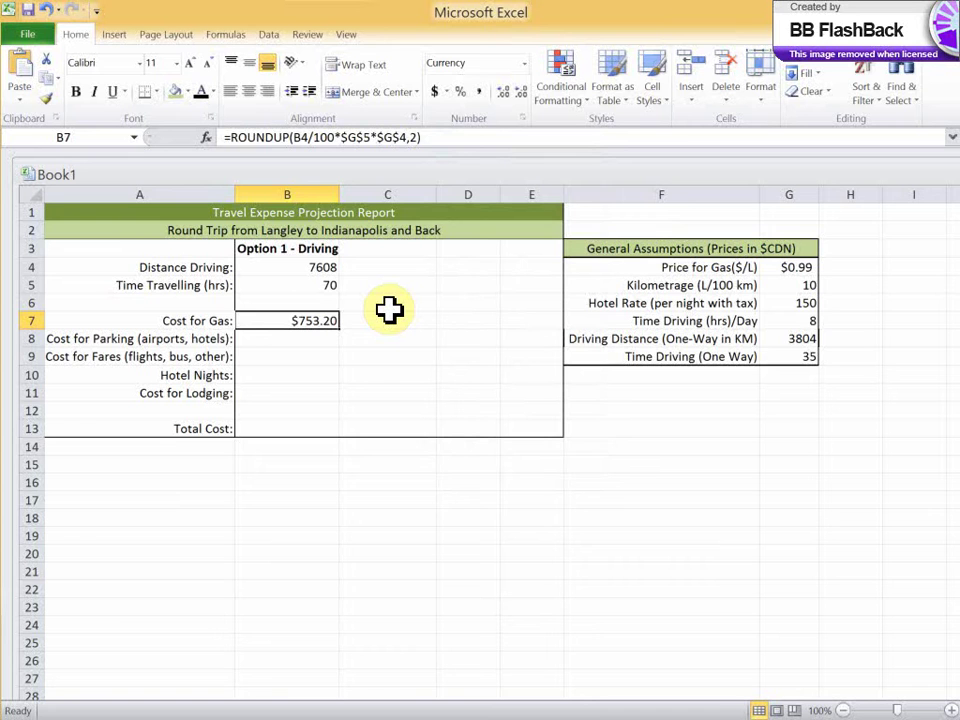
{"action": "key", "text": "Down"}
{"action": "key", "text": "Up"}
{"action": "key", "text": "Up"}
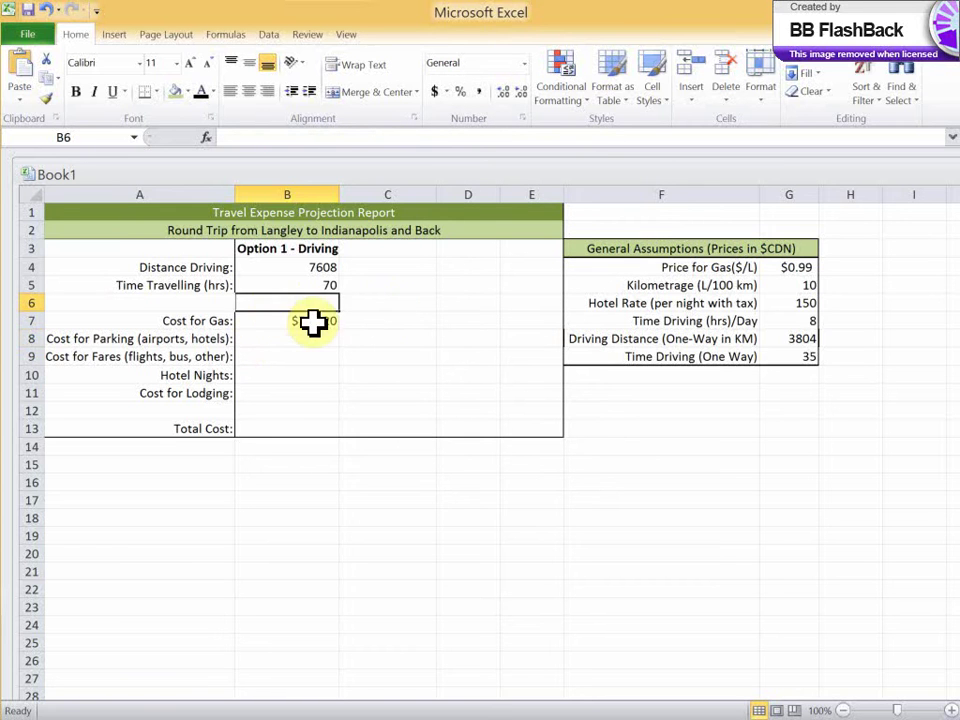
{"action": "key", "text": "Down"}
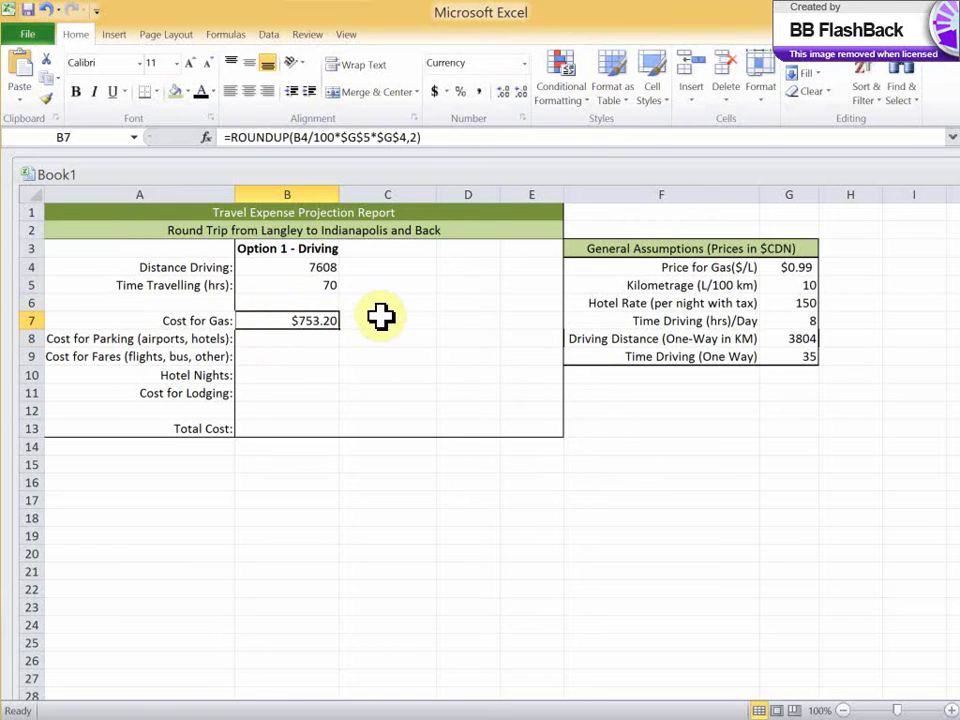
{"action": "left_click", "coordinate": [310, 267]}
{"action": "type", "text": "=$G$8*2"}
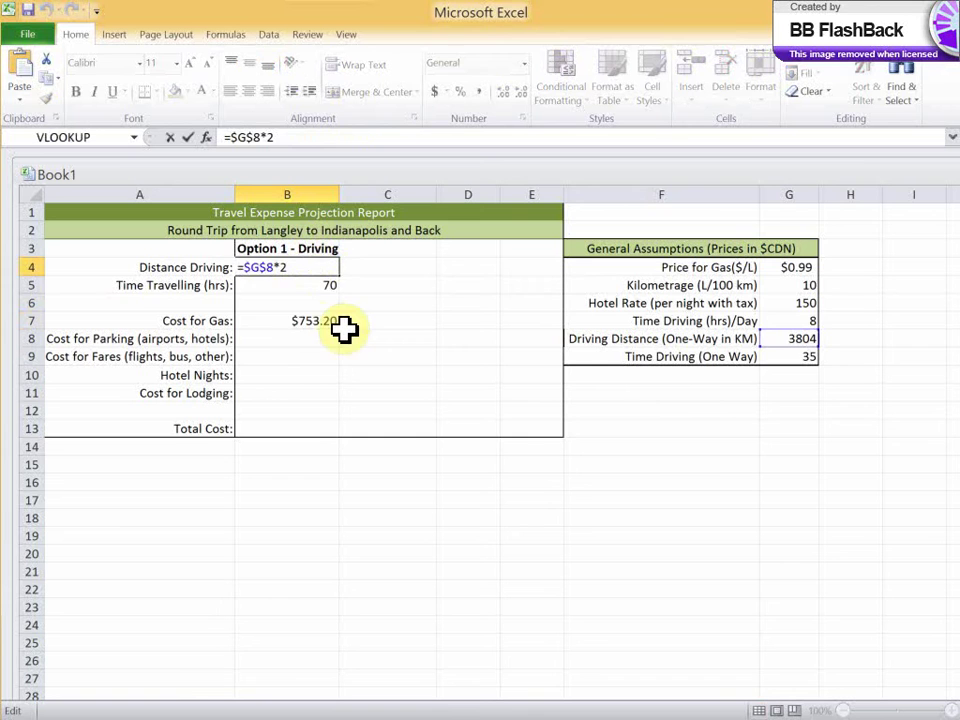
{"action": "left_click", "coordinate": [308, 320]}
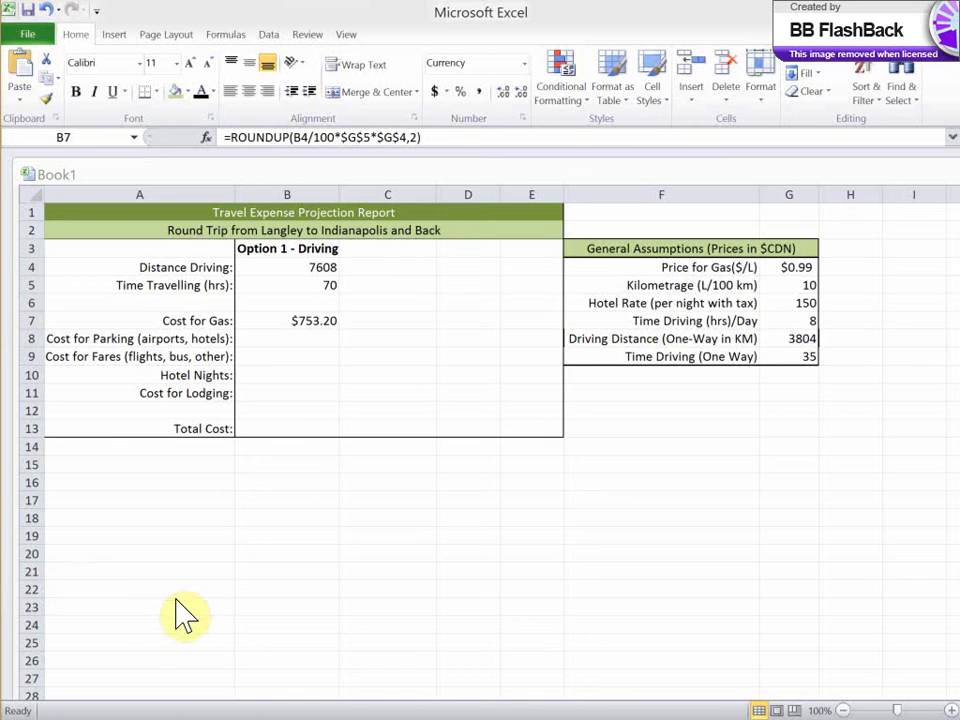
{"action": "left_click", "coordinate": [300, 322]}
Enter 0 for both Cost for Parking in B8 and Cost for Fares in B9
{"action": "left_click", "coordinate": [300, 337]}
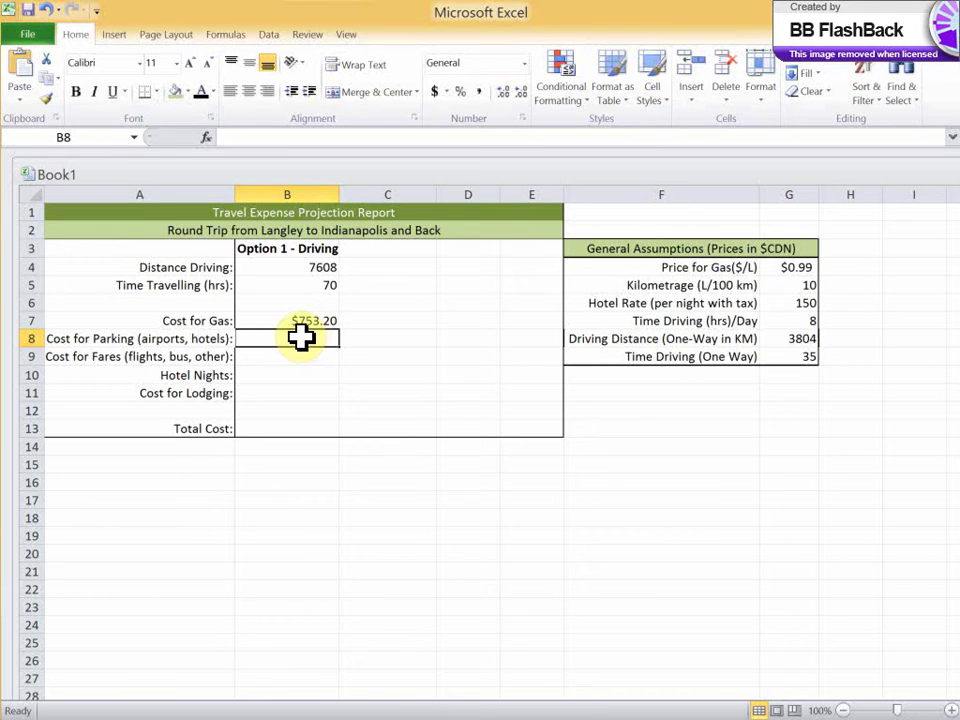
{"action": "type", "text": "0"}
{"action": "key", "text": "Return"}
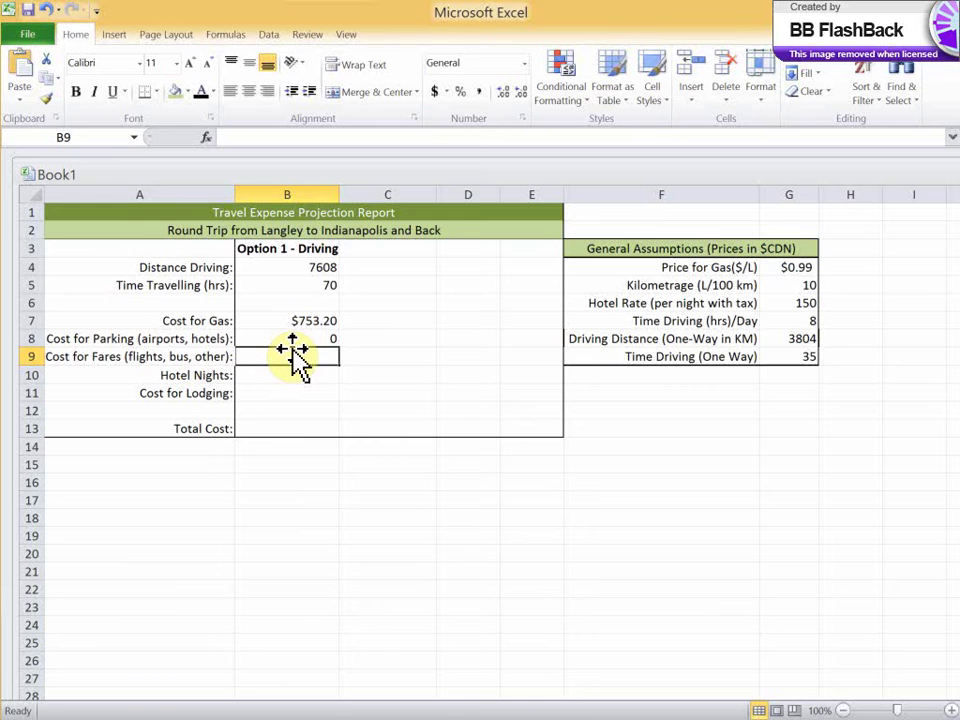
{"action": "type", "text": "0"}
{"action": "key", "text": "Return"}
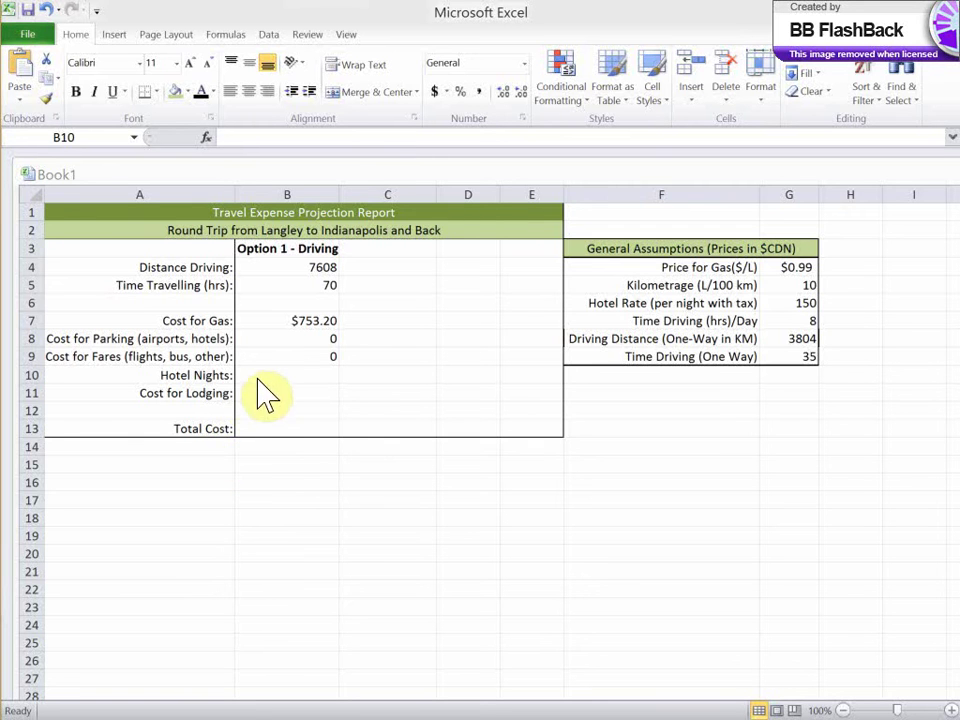
Begin the Hotel Nights formula in B10 with ROUNDUP and an absolute reference to the travelling time, as =ROUNDUP($B$5
{"action": "left_click", "coordinate": [323, 375]}
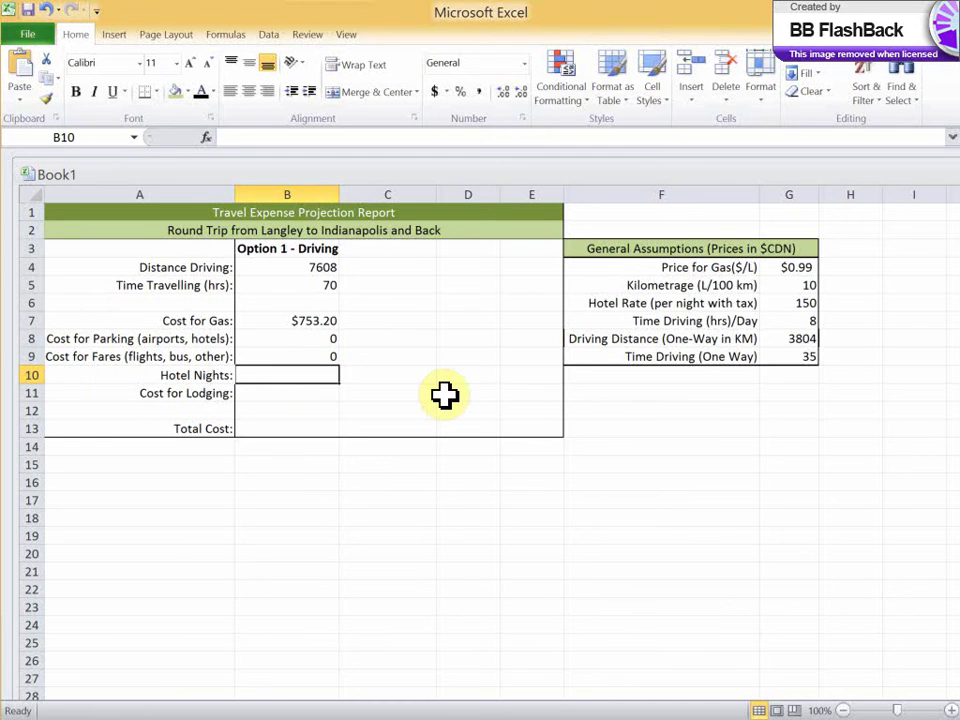
{"action": "type", "text": "=round"}
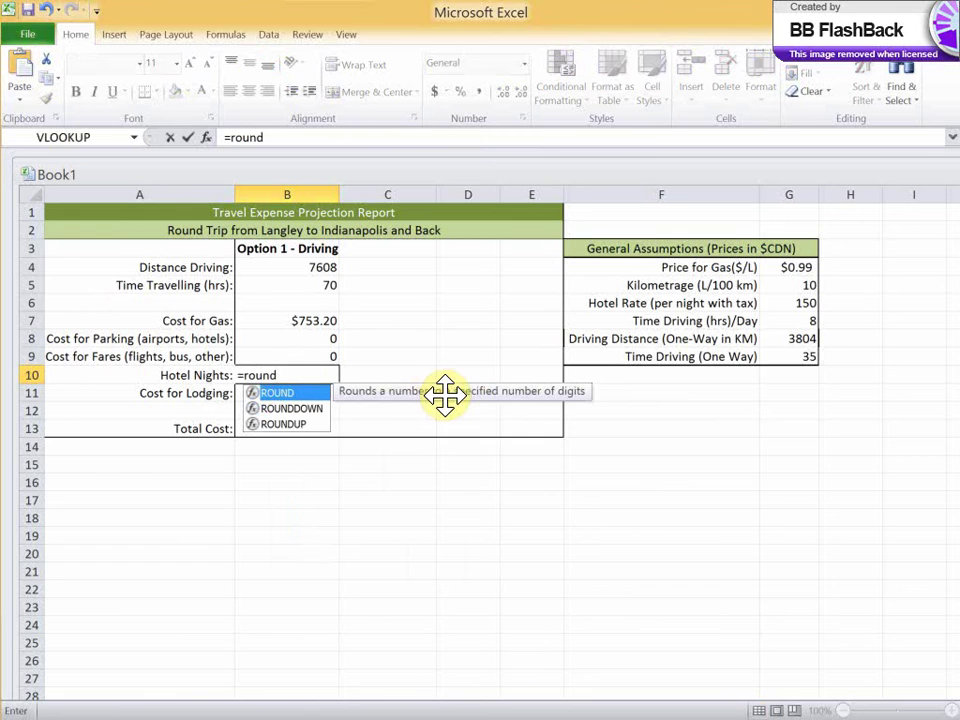
{"action": "key", "text": "Down"}
{"action": "key", "text": "Down"}
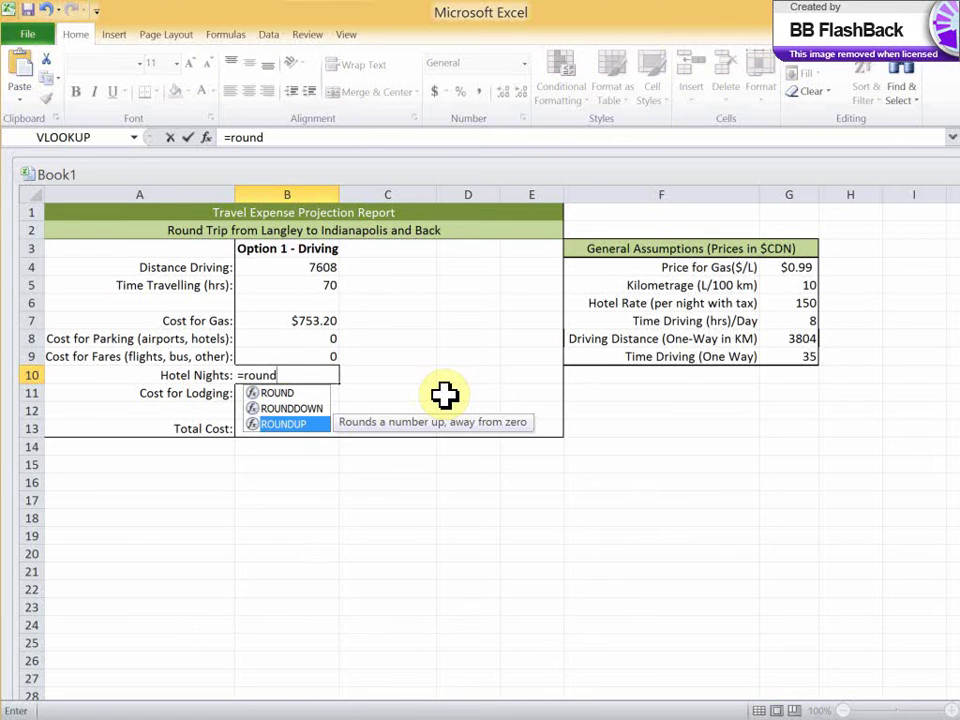
{"action": "key", "text": "Tab"}
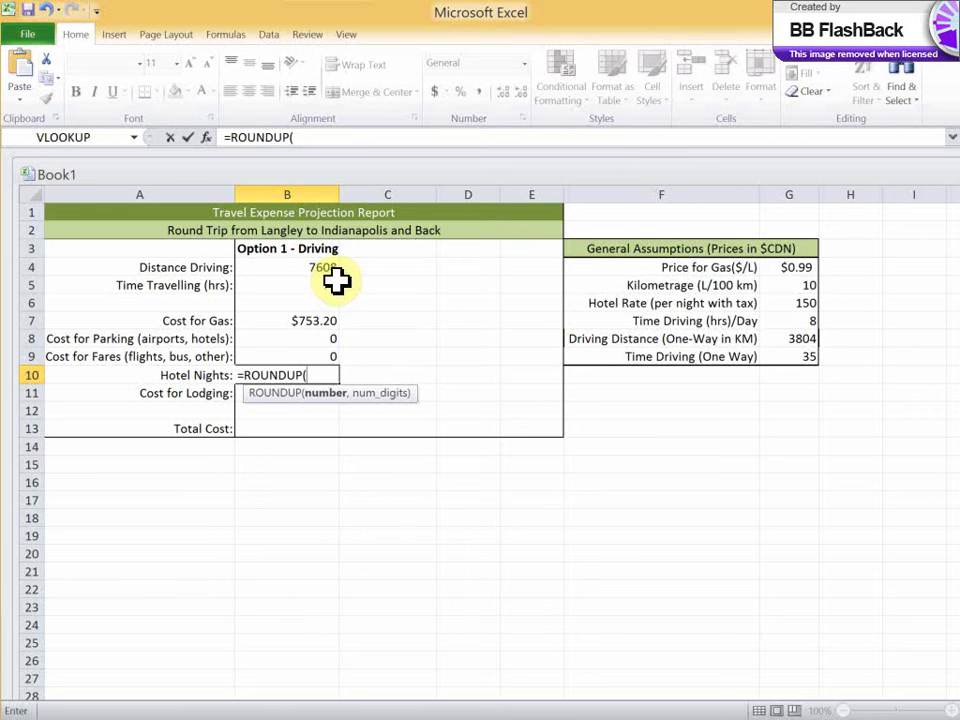
{"action": "left_click", "coordinate": [306, 283]}
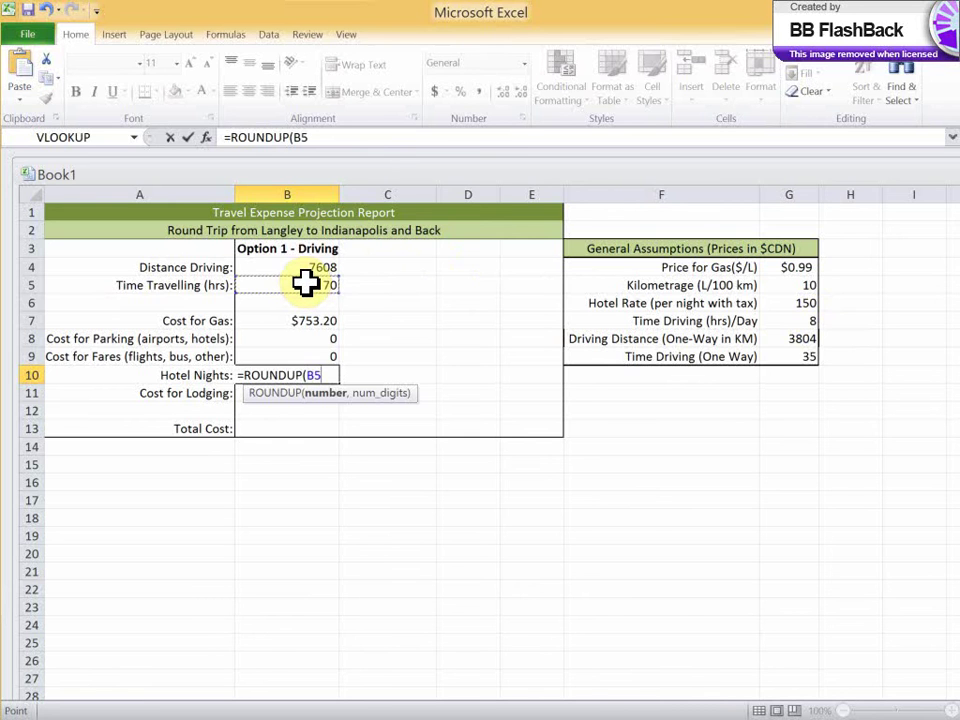
{"action": "key", "text": "Left"}
{"action": "key", "text": "Right"}
{"action": "key", "text": "F4"}
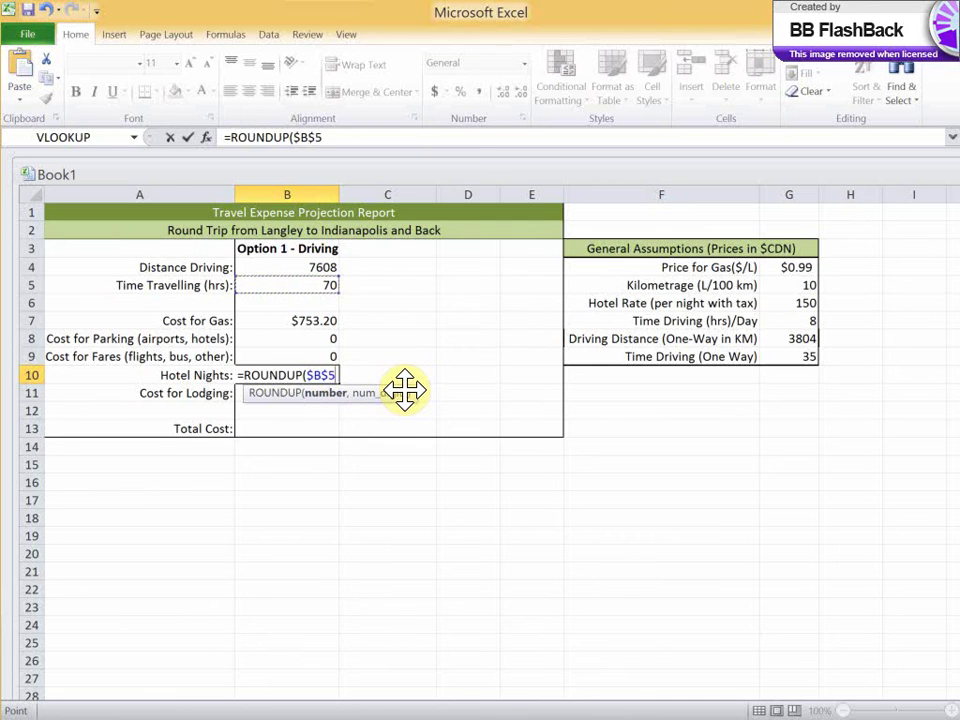
Complete the Hotel Nights formula by dividing by driving hours per day and rounding up to 0 digits: =ROUNDUP($B$5/$G$7,0)
{"action": "type", "text": "/"}
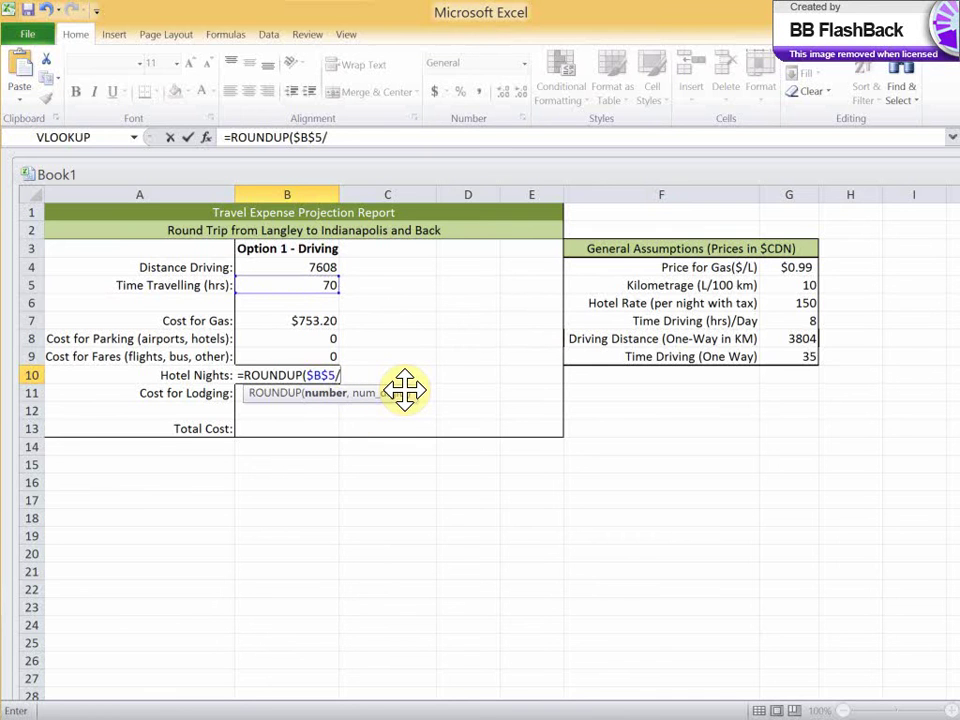
{"action": "left_click", "coordinate": [801, 320]}
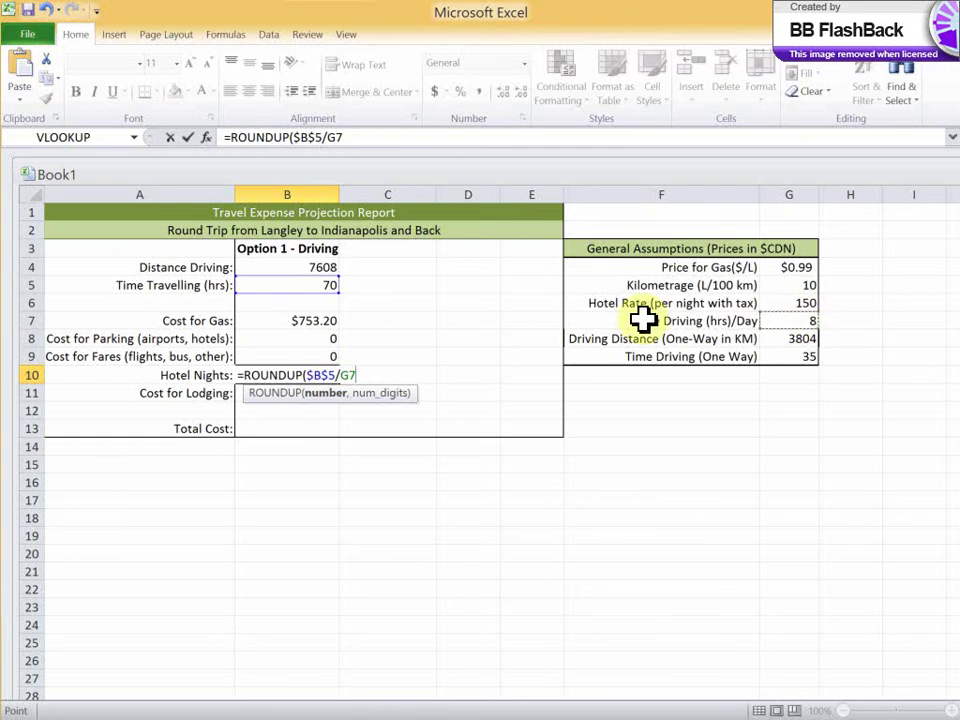
{"action": "key", "text": "F4"}
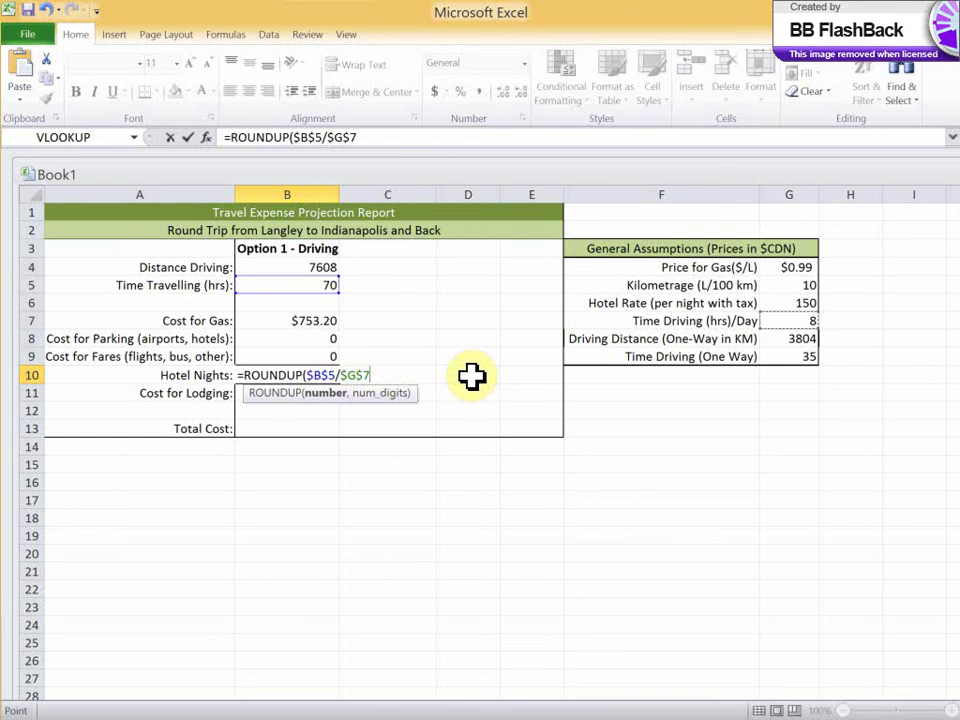
{"action": "type", "text": ",0"}
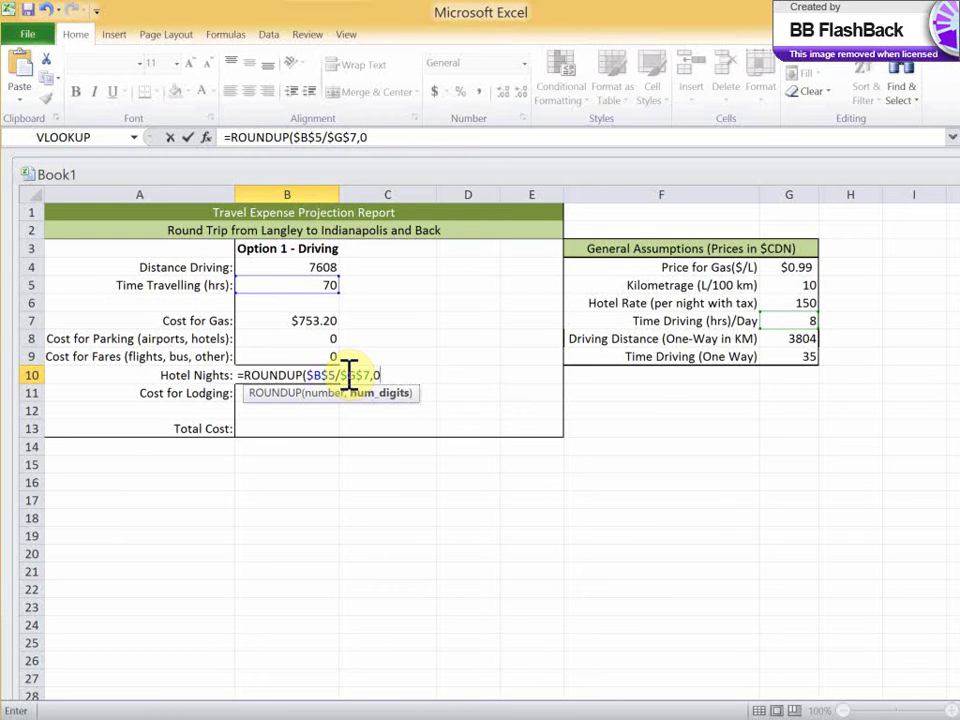
{"action": "key", "text": "Return"}
{"action": "left_click", "coordinate": [318, 375]}
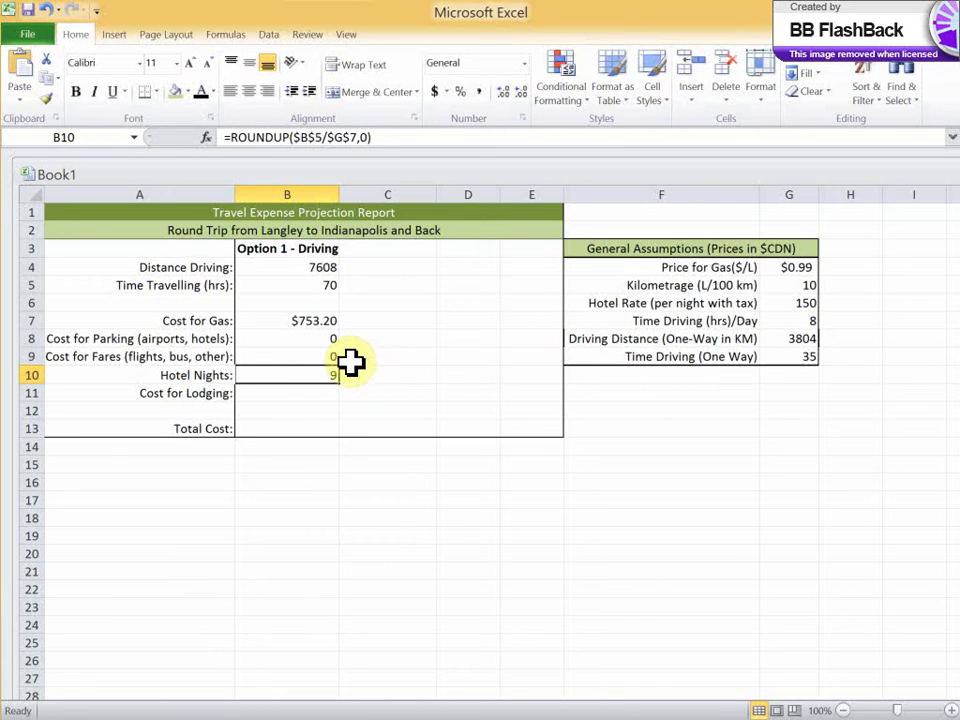
Calculate Cost for Lodging in B11 by multiplying the hotel rate by the hotel nights as =150*9
{"action": "left_click", "coordinate": [304, 395]}
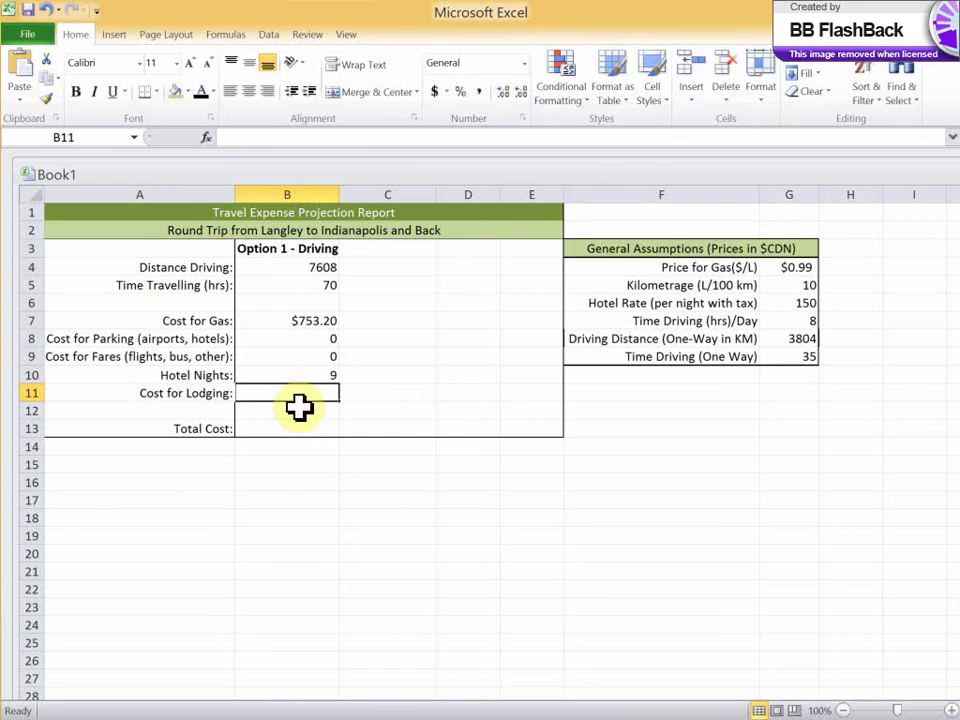
{"action": "left_click", "coordinate": [806, 305]}
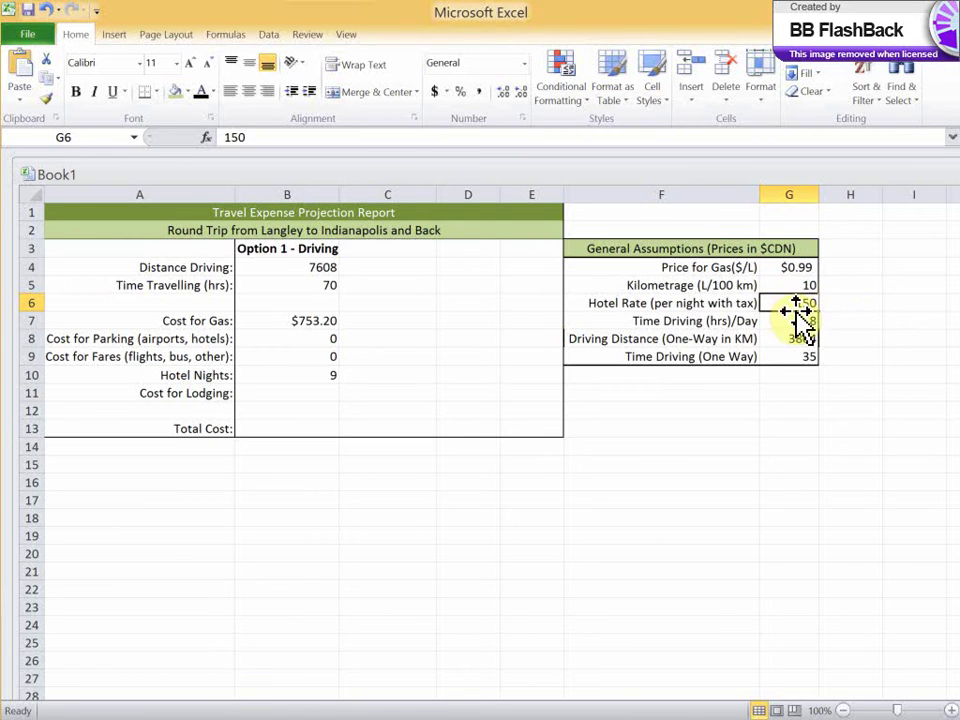
{"action": "left_click", "coordinate": [281, 376]}
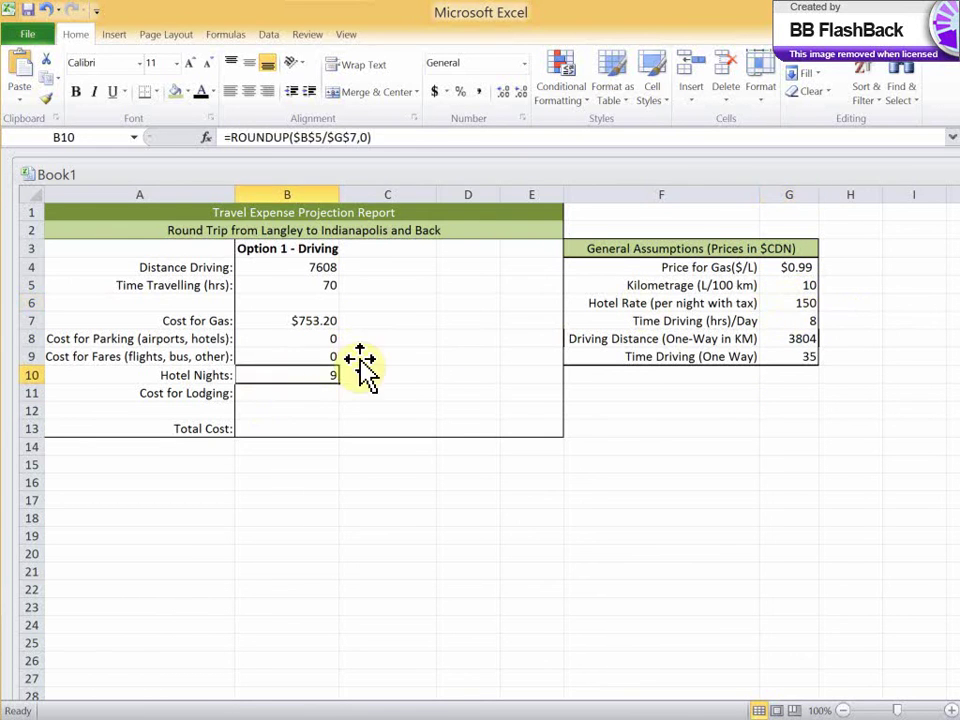
{"action": "left_click", "coordinate": [308, 400]}
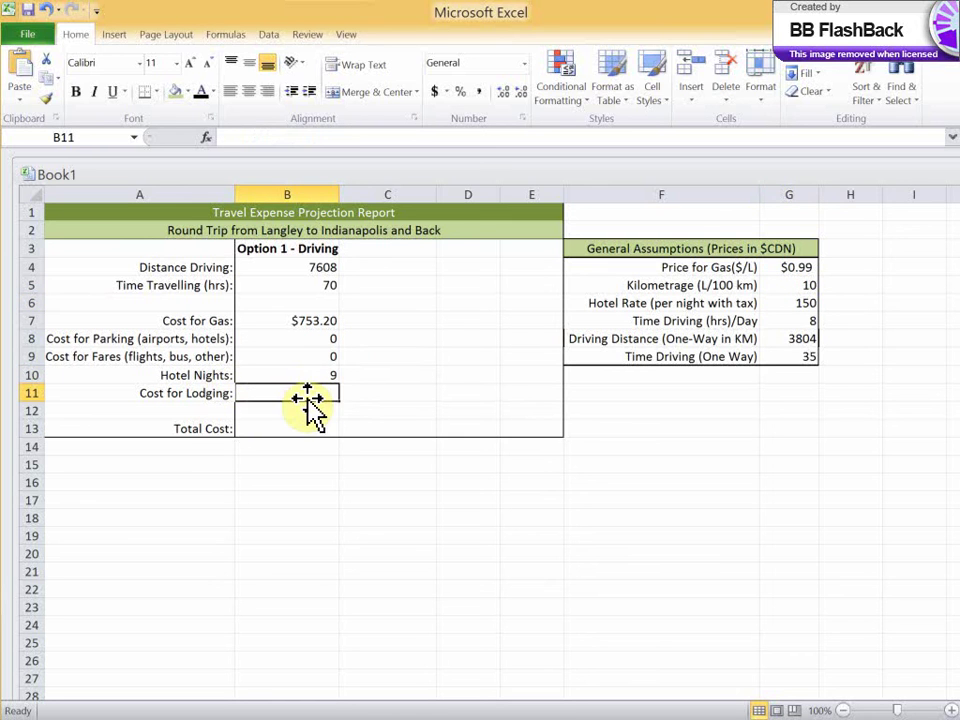
{"action": "type", "text": "=150*9"}
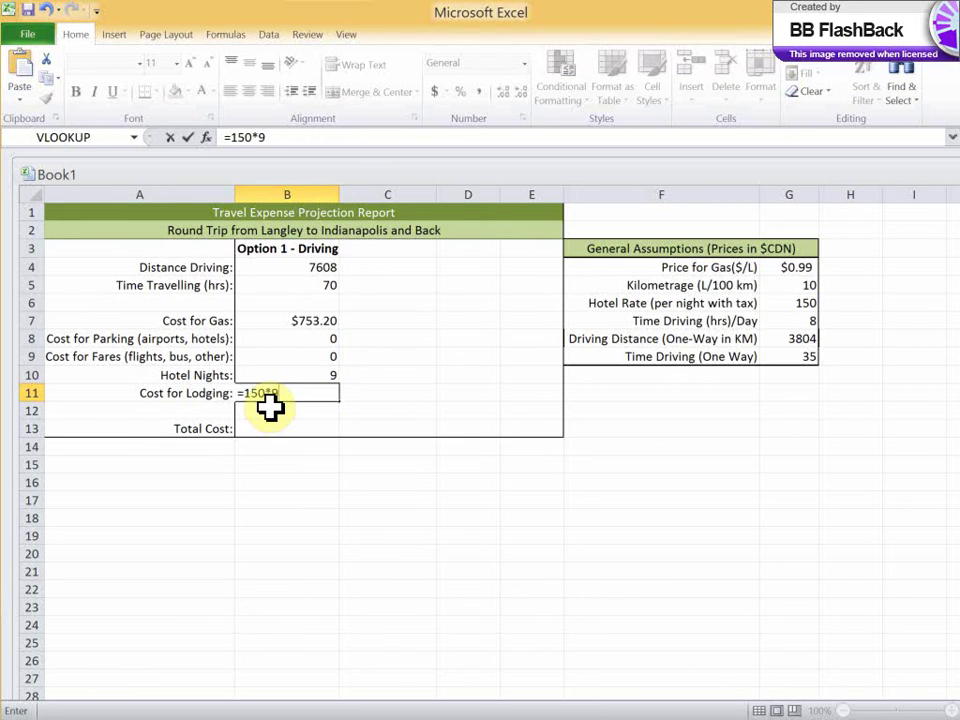
{"action": "key", "text": "Return"}
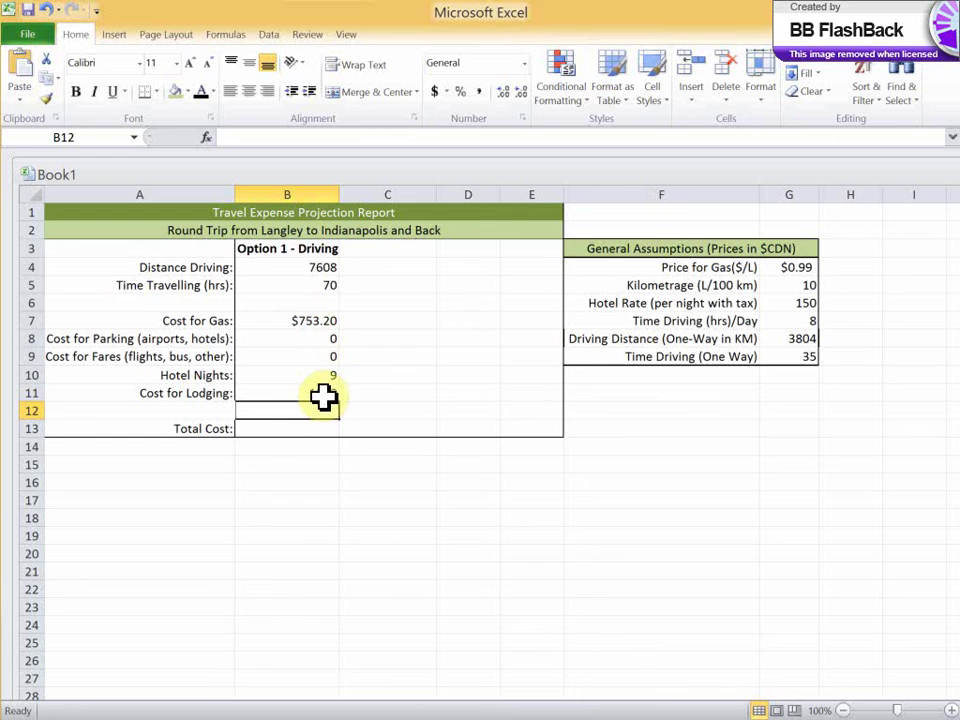
Format the Cost for Lodging value in B11 as Currency
{"action": "left_click", "coordinate": [278, 428]}
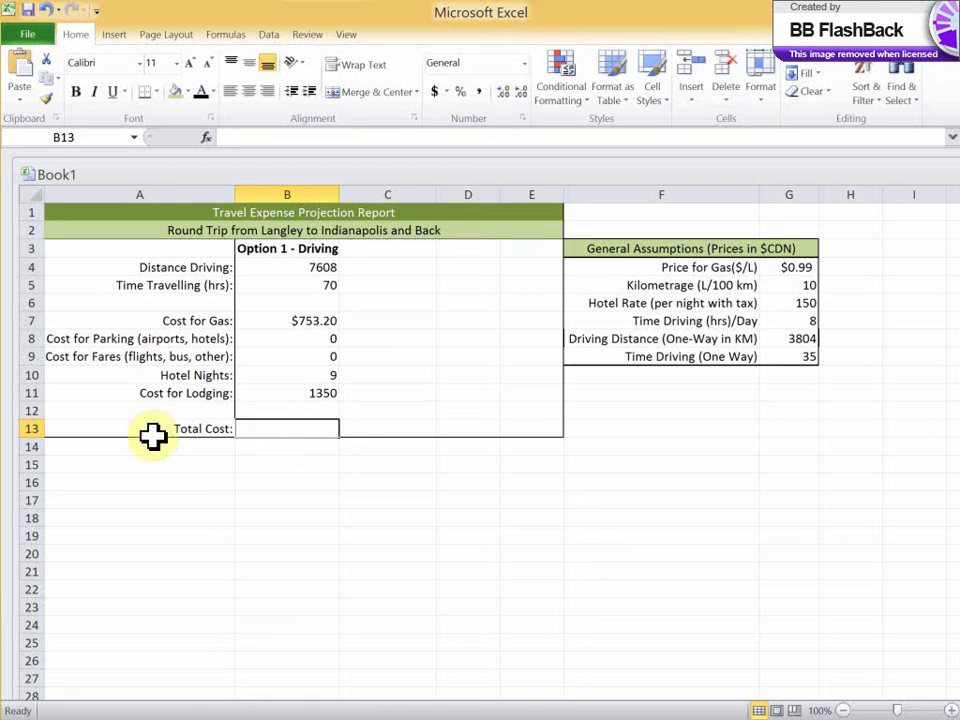
{"action": "left_click", "coordinate": [213, 428]}
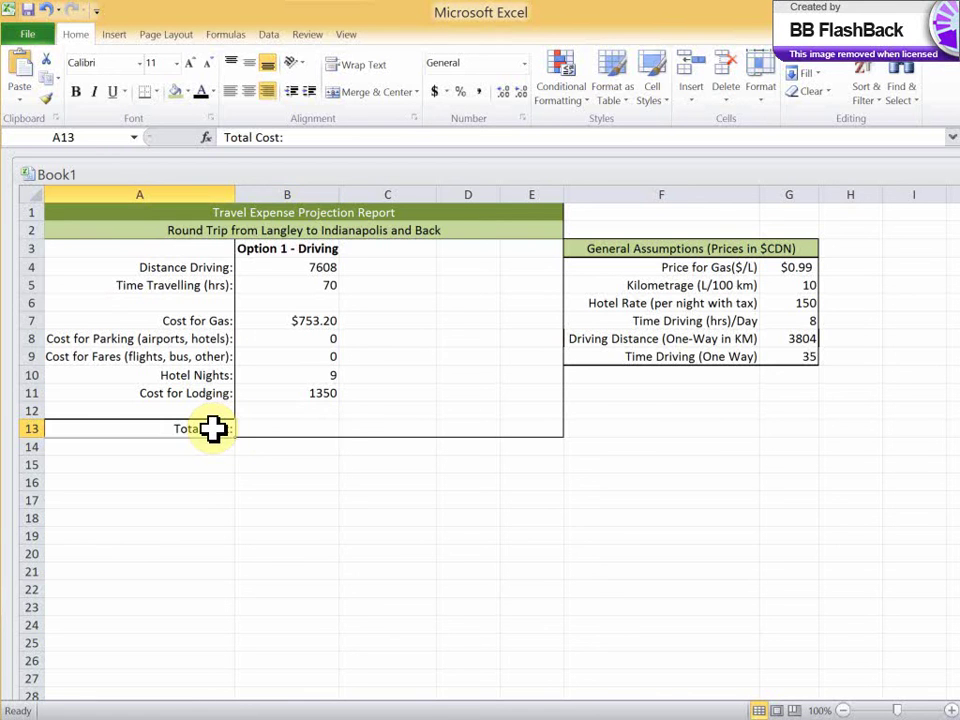
{"action": "left_click", "coordinate": [268, 428]}
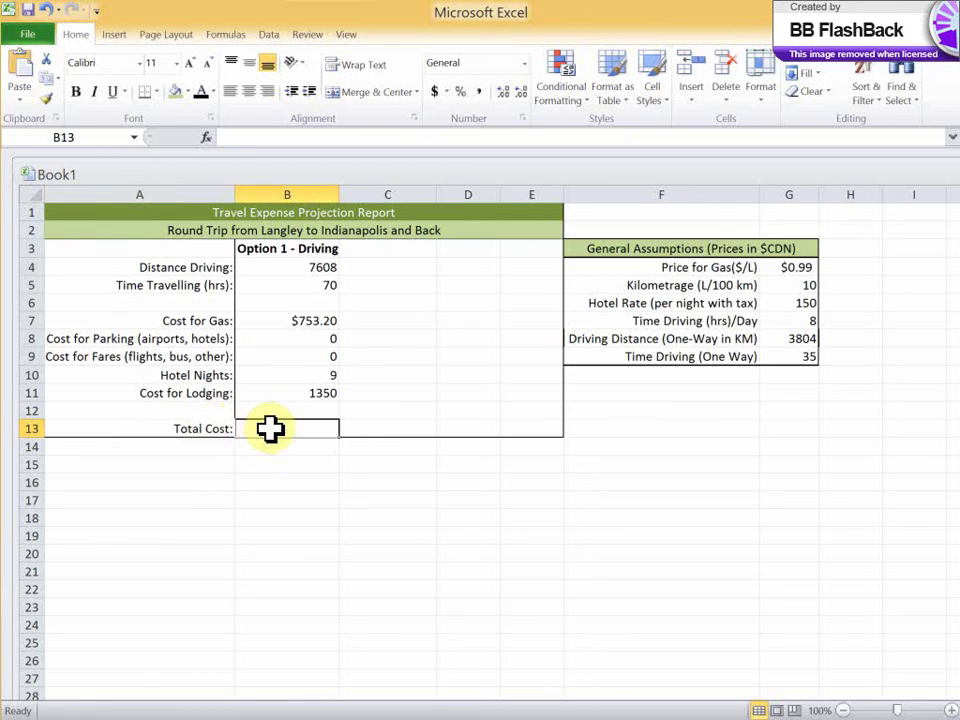
{"action": "left_click", "coordinate": [318, 394]}
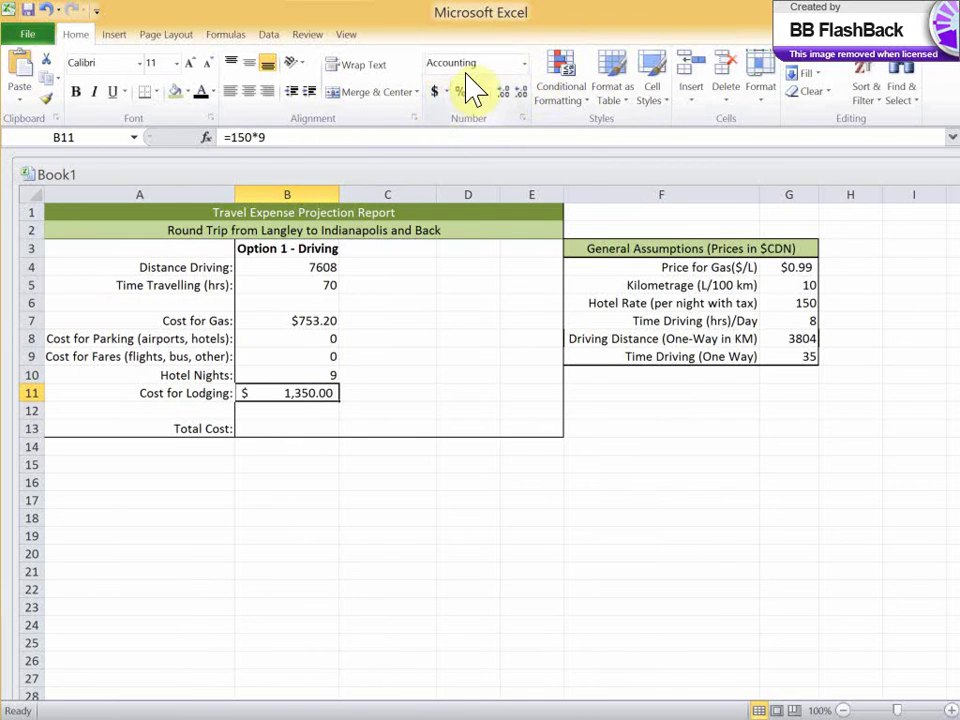
{"action": "left_click", "coordinate": [524, 63]}
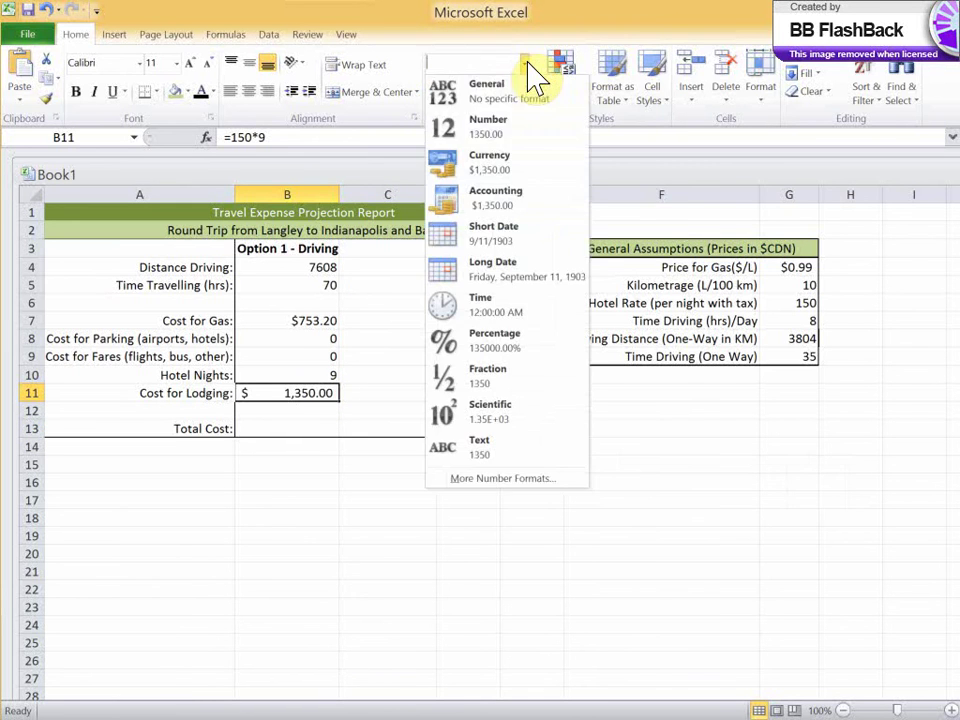
{"action": "left_click", "coordinate": [494, 168]}
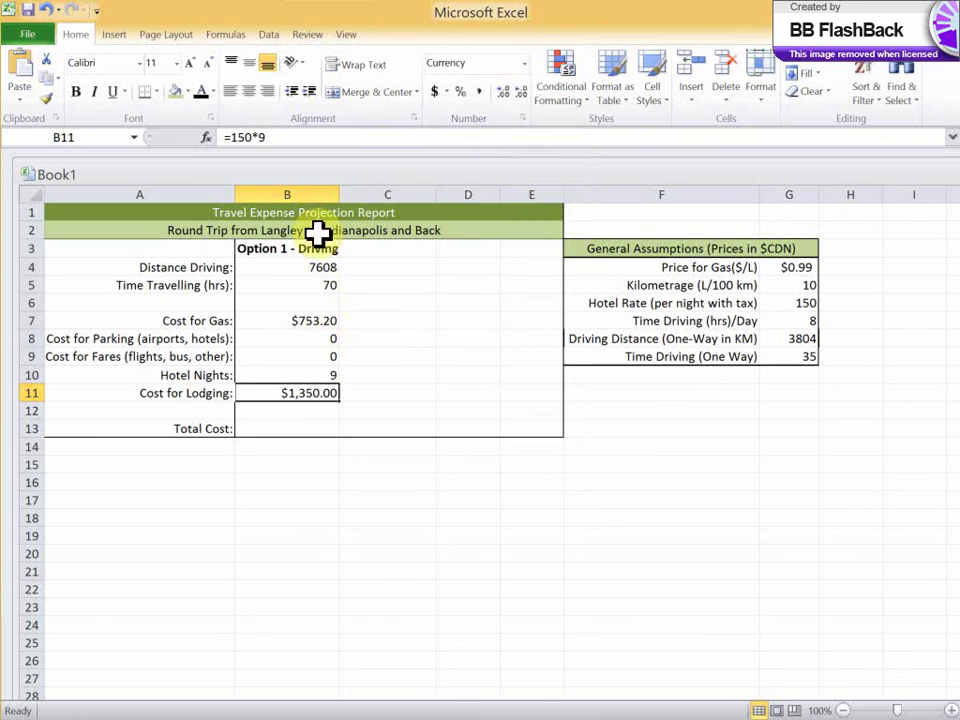
Examine the formulas and number formats of the distance, travelling time, gas, hotel nights and lodging cells in column B
{"action": "left_click", "coordinate": [315, 285]}
{"action": "left_click", "coordinate": [319, 268]}
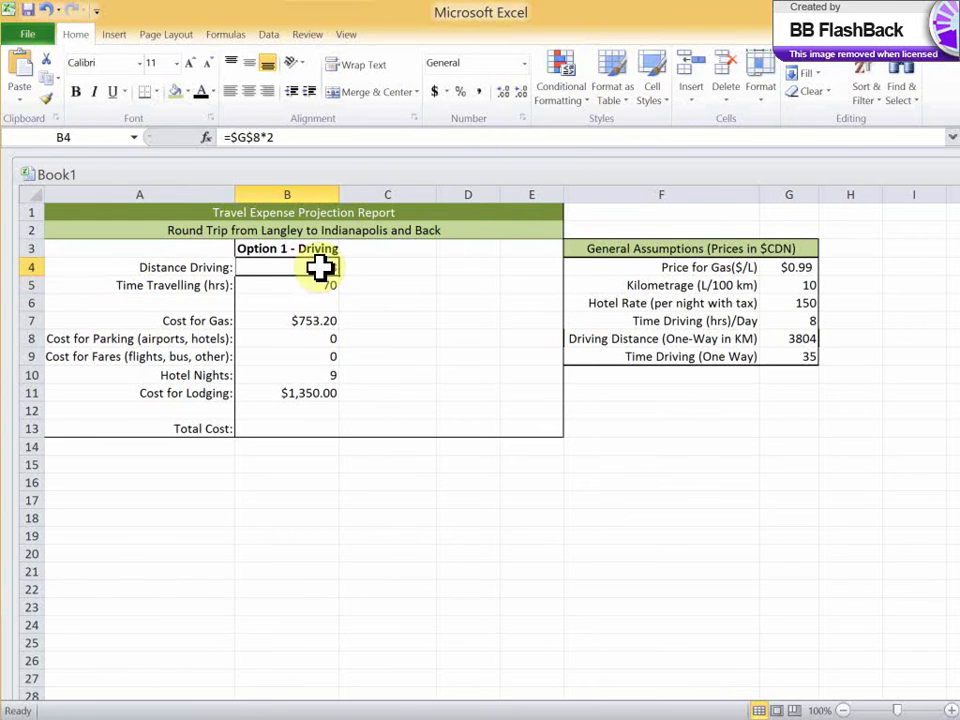
{"action": "left_click", "coordinate": [523, 64]}
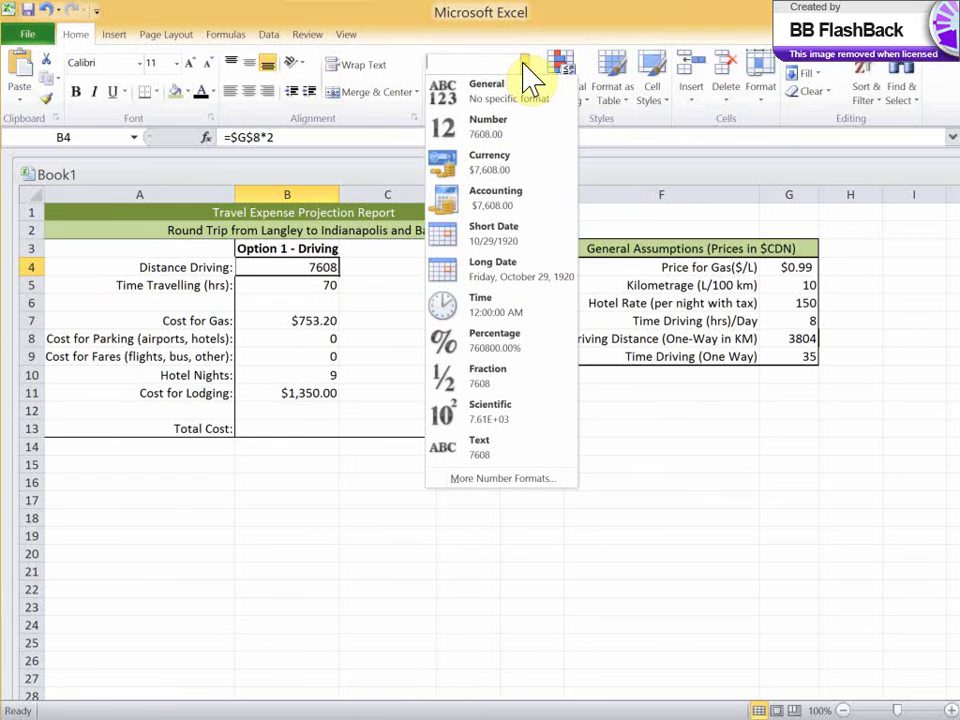
{"action": "left_click", "coordinate": [530, 75]}
{"action": "left_click", "coordinate": [287, 464]}
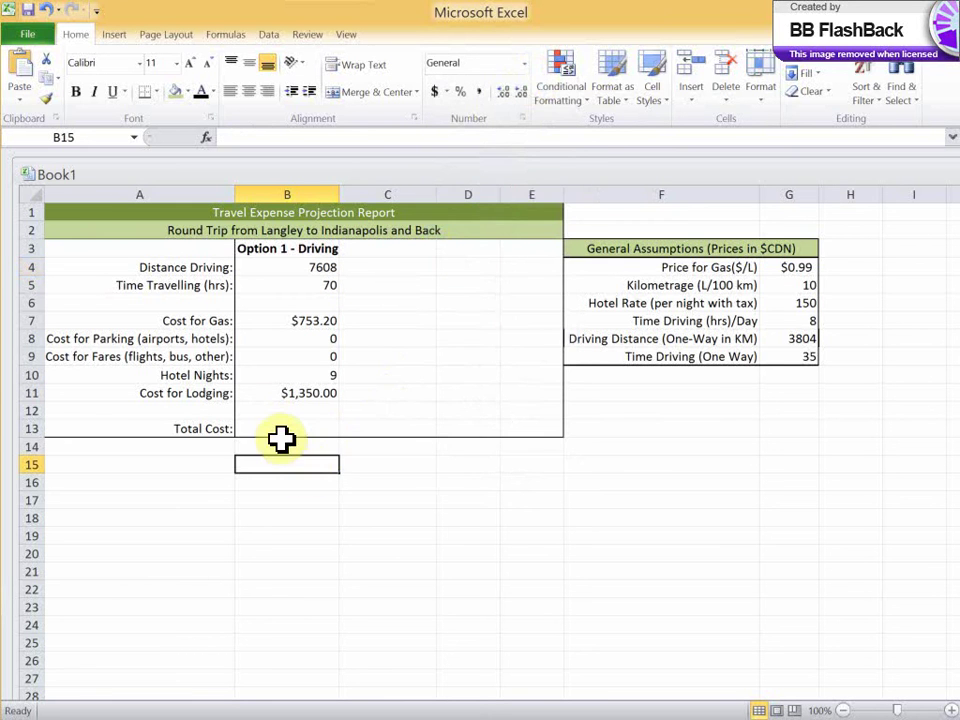
{"action": "left_click", "coordinate": [287, 428]}
{"action": "left_click", "coordinate": [306, 391]}
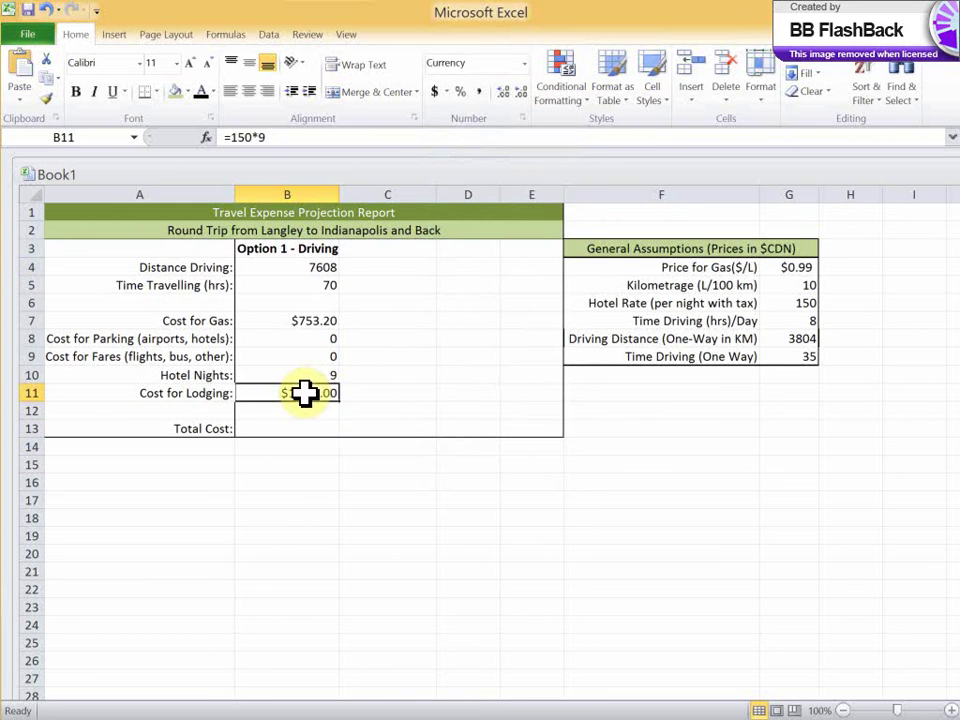
{"action": "left_click", "coordinate": [306, 321]}
{"action": "left_click", "coordinate": [326, 271]}
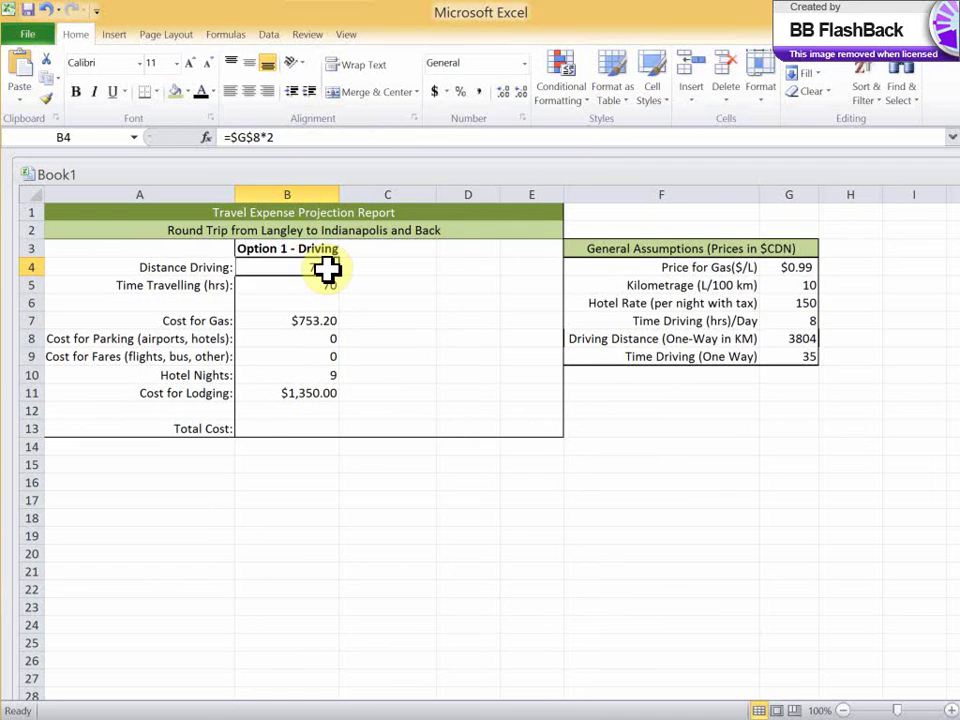
{"action": "left_click", "coordinate": [334, 285]}
{"action": "left_click", "coordinate": [326, 376]}
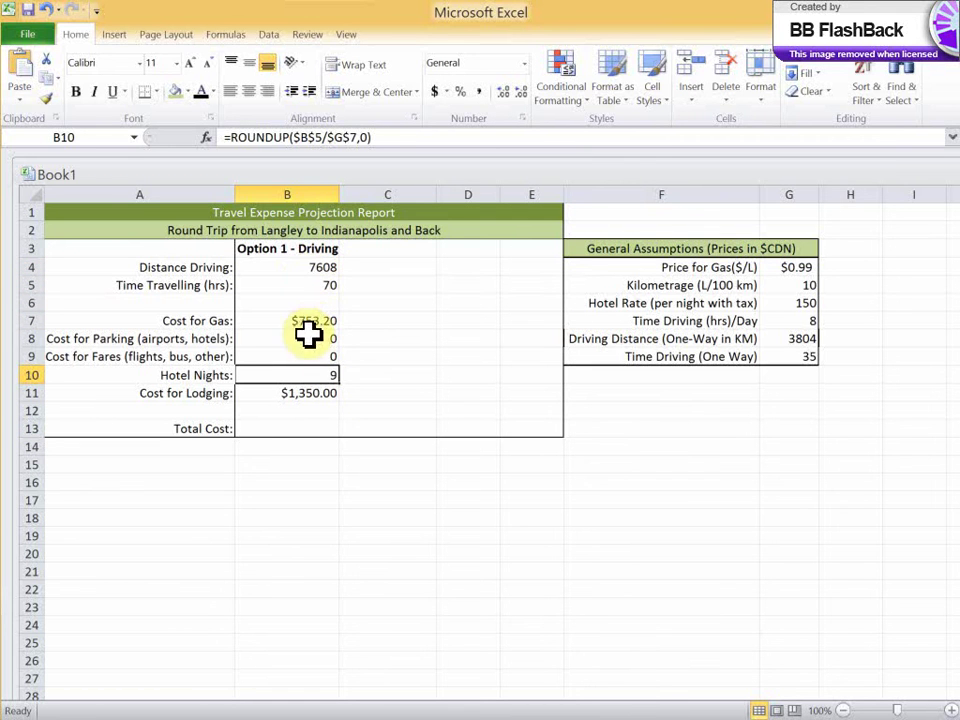
{"action": "left_click", "coordinate": [313, 392]}
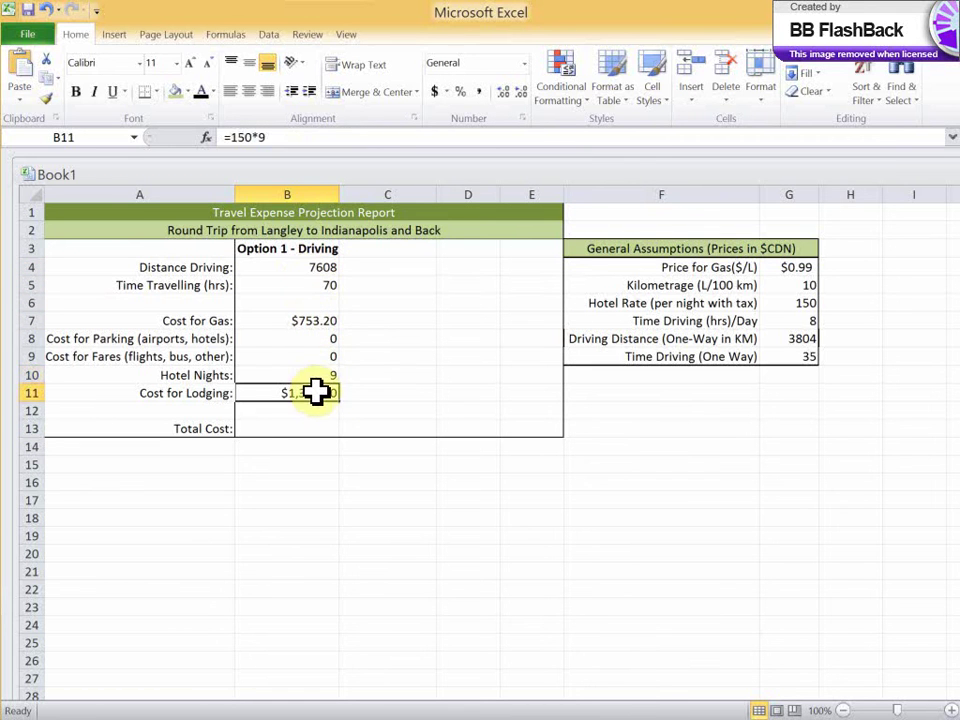
Check the formulas behind the gas, distance, travelling time and hotel nights values in column B
{"action": "left_click", "coordinate": [320, 320]}
{"action": "left_click", "coordinate": [326, 270]}
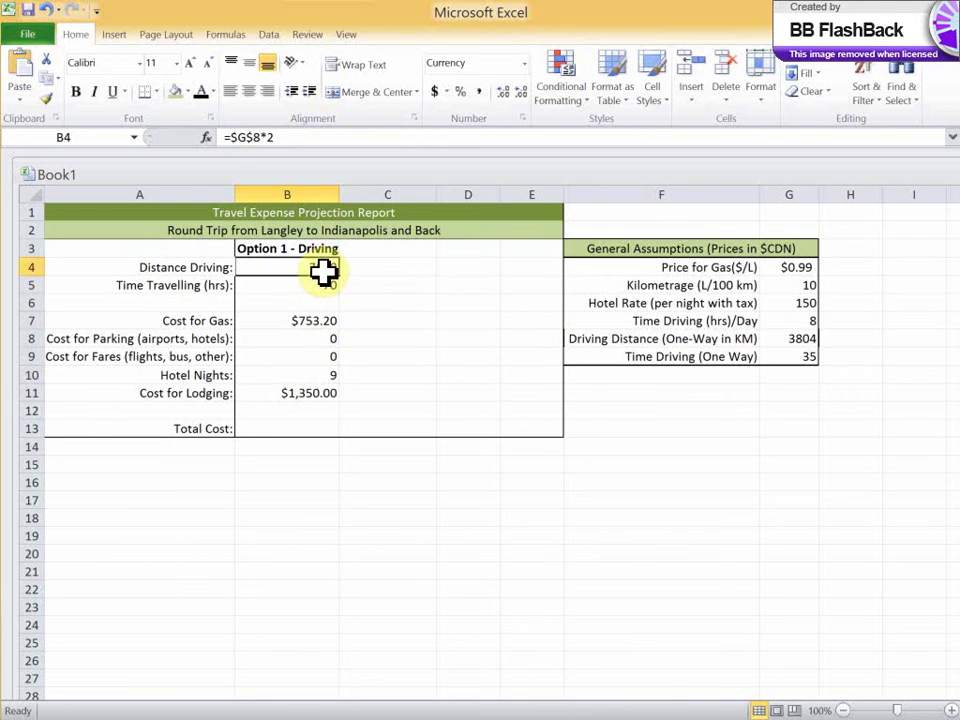
{"action": "left_click", "coordinate": [326, 285]}
{"action": "left_click", "coordinate": [333, 376]}
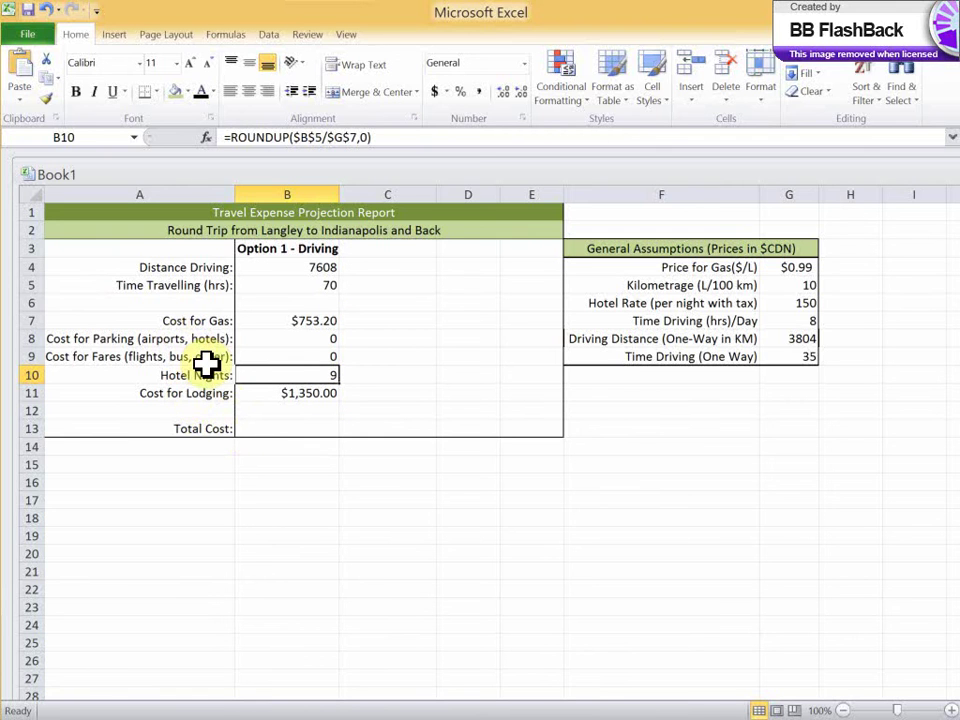
Bold the Total Cost, Cost for Lodging, Cost for Gas, Cost for Parking and Cost for Fares labels in column A
{"action": "left_click", "coordinate": [200, 428]}
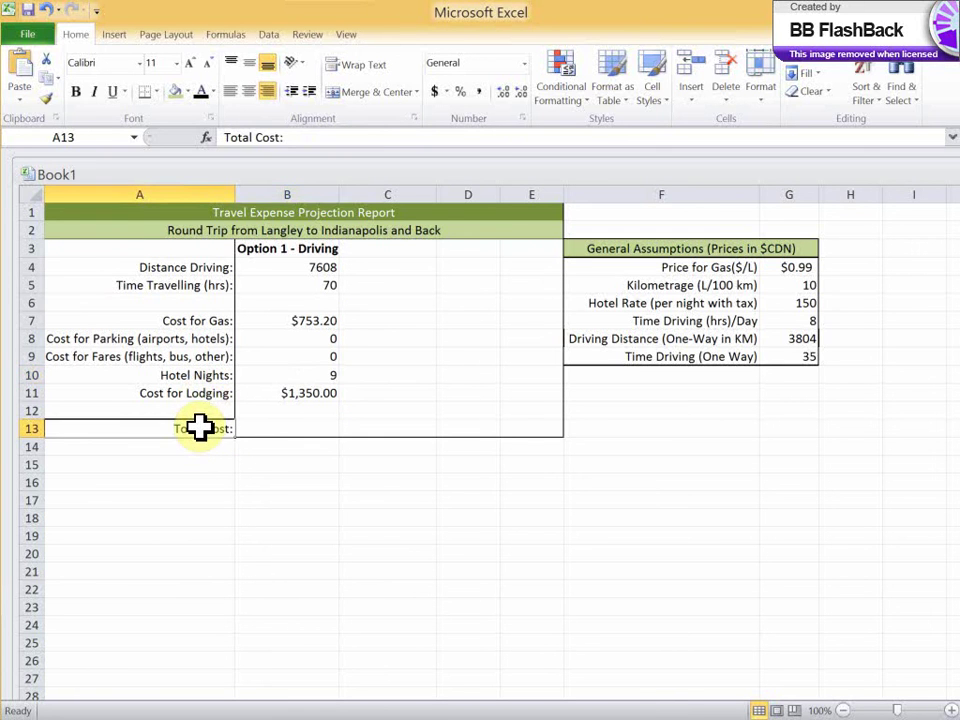
{"action": "key", "text": "ctrl+b"}
{"action": "left_click", "coordinate": [199, 393]}
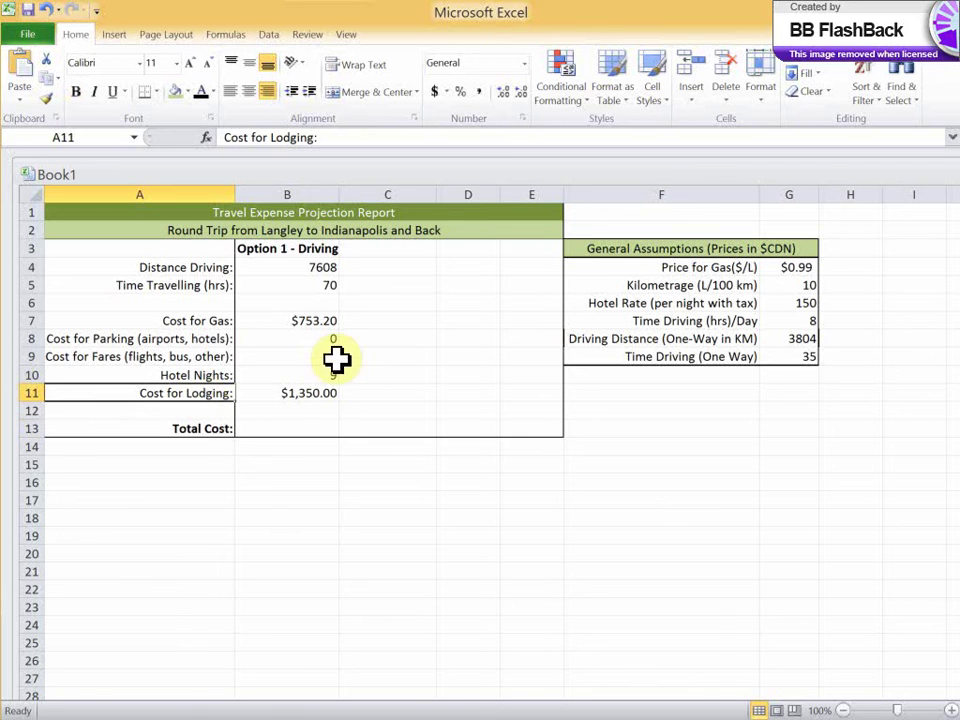
{"action": "key", "text": "ctrl+b"}
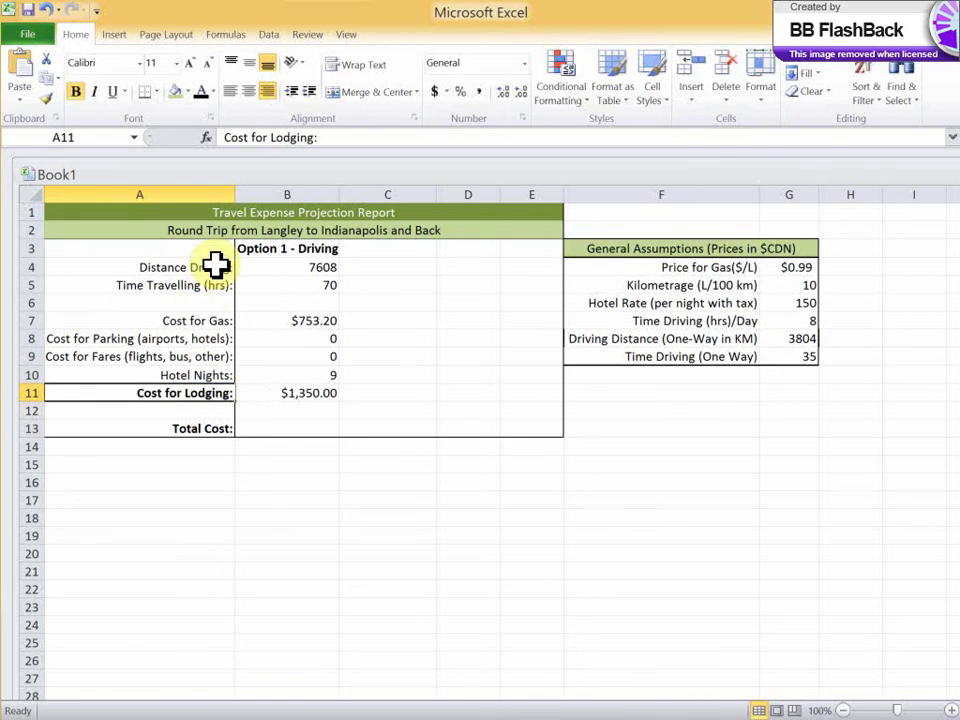
{"action": "left_click", "coordinate": [200, 318]}
{"action": "key", "text": "ctrl+b"}
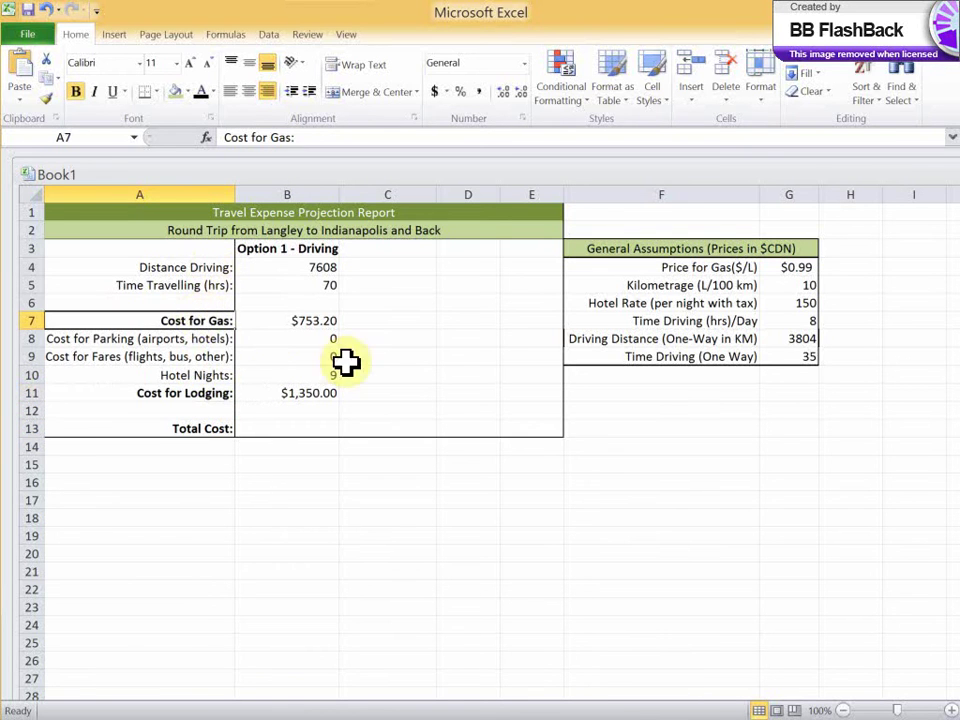
{"action": "left_click", "coordinate": [182, 341]}
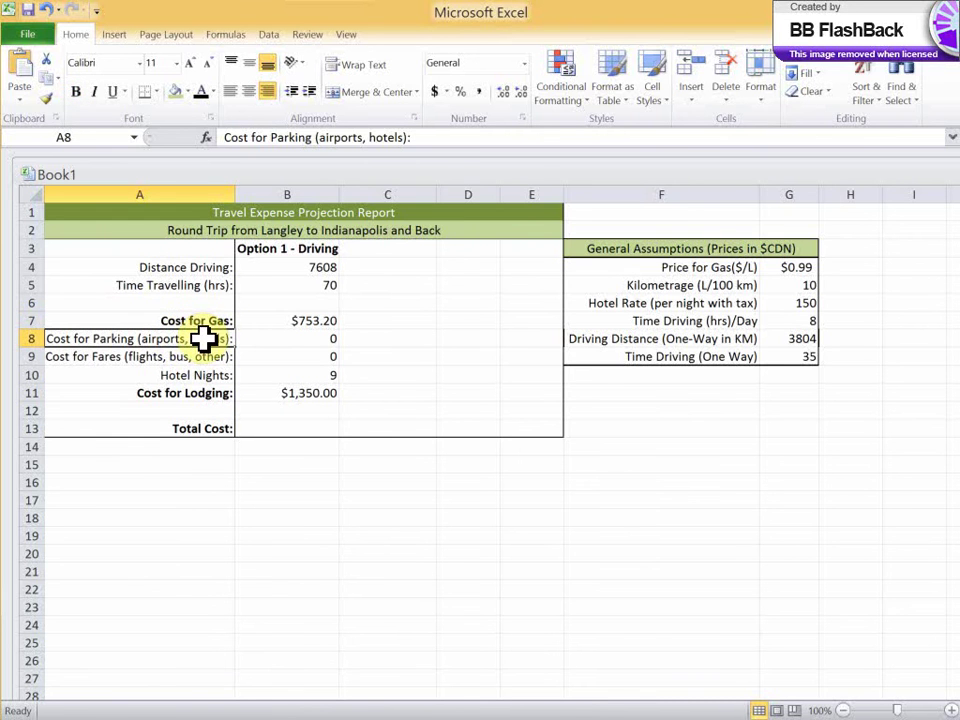
{"action": "left_click_drag", "start_coordinate": [203, 340], "coordinate": [201, 352]}
{"action": "key", "text": "ctrl+b"}
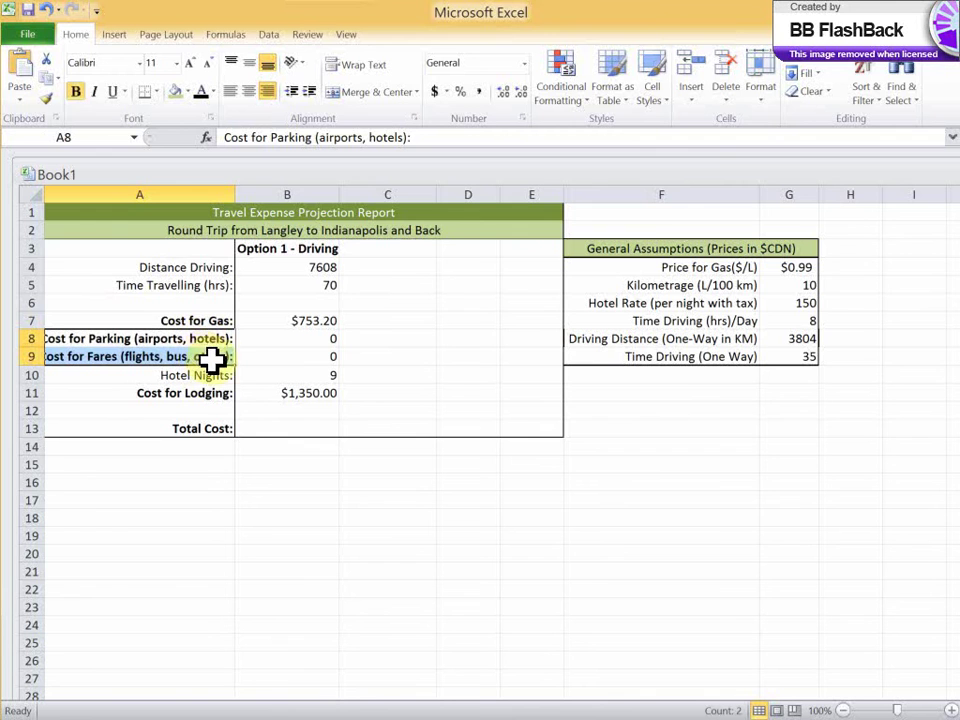
Italicize the Distance Driving, Time Travelling (hrs) and Hotel Nights labels in column A
{"action": "left_click", "coordinate": [213, 266]}
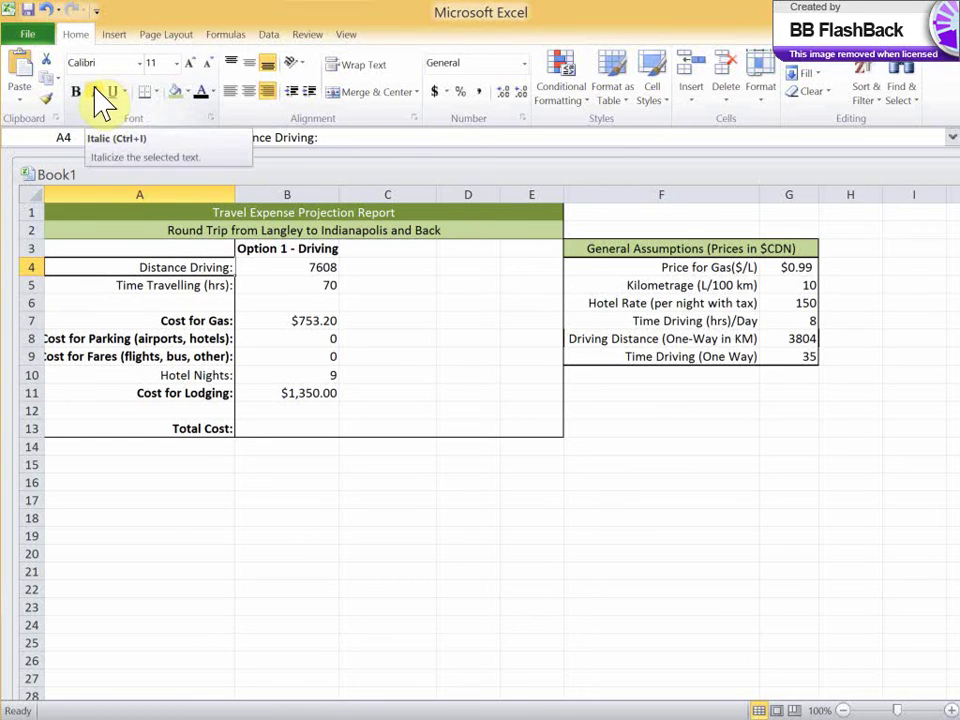
{"action": "key", "text": "ctrl+i"}
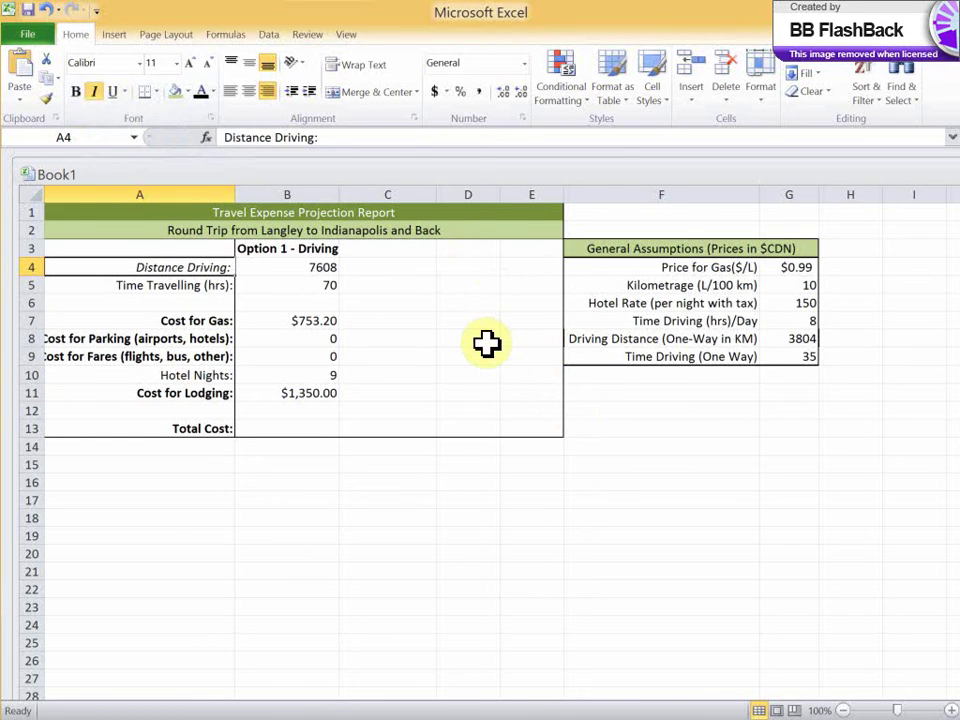
{"action": "left_click", "coordinate": [214, 285]}
{"action": "key", "text": "ctrl+i"}
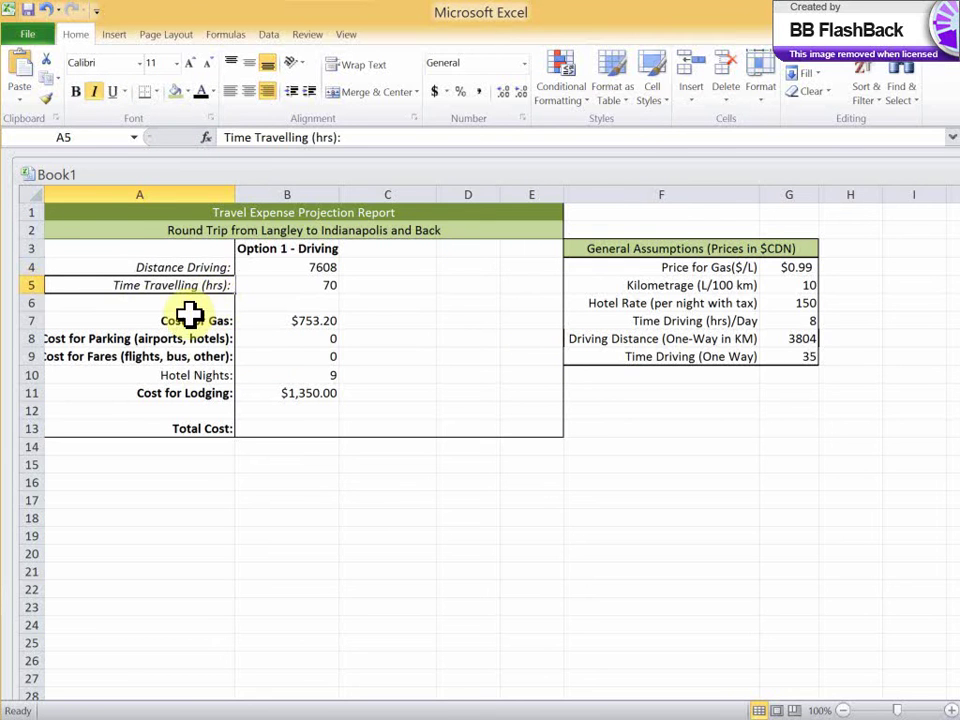
{"action": "left_click", "coordinate": [214, 375]}
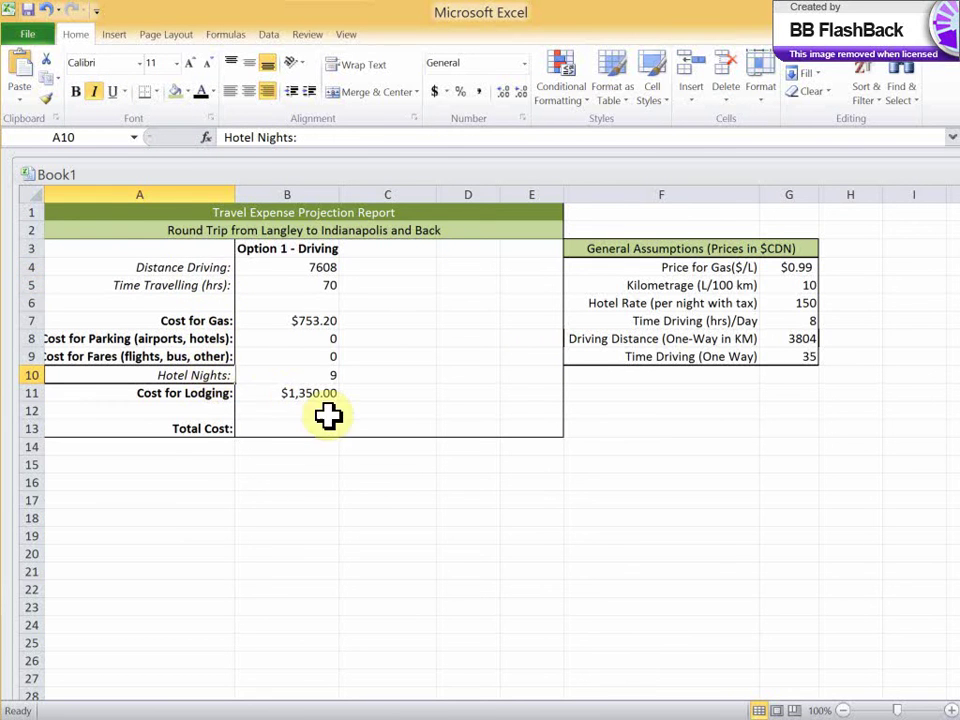
{"action": "left_click", "coordinate": [208, 268]}
{"action": "left_click", "coordinate": [199, 321]}
{"action": "left_click", "coordinate": [200, 352]}
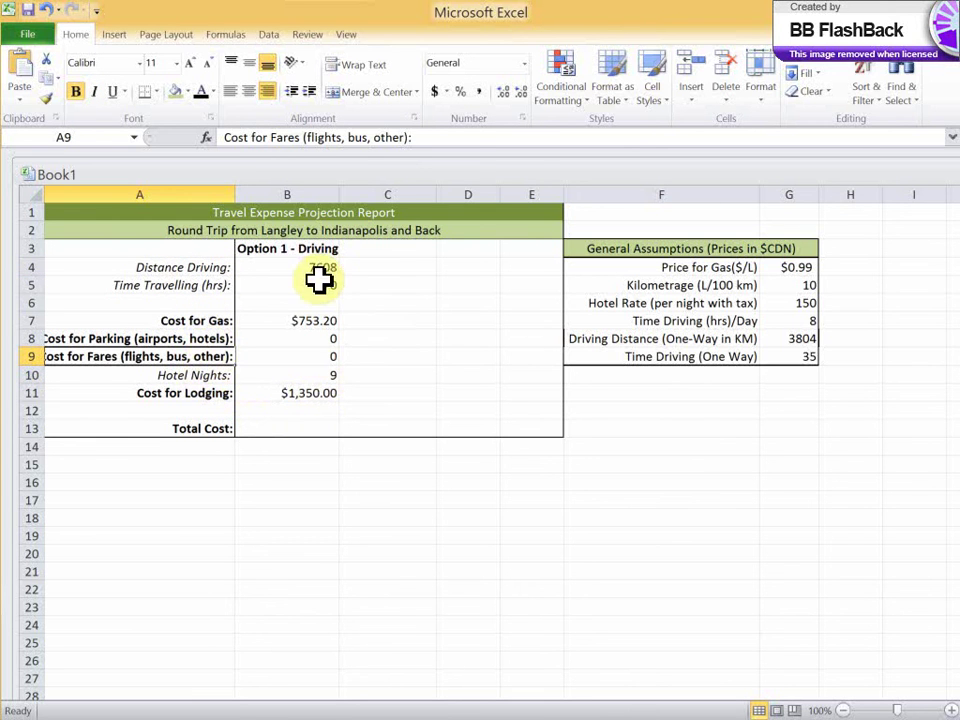
Enter the Total Cost formula in B13 as =SUM(B11+B7:B9), combining lodging with the gas, parking and fares costs
{"action": "left_click", "coordinate": [287, 430]}
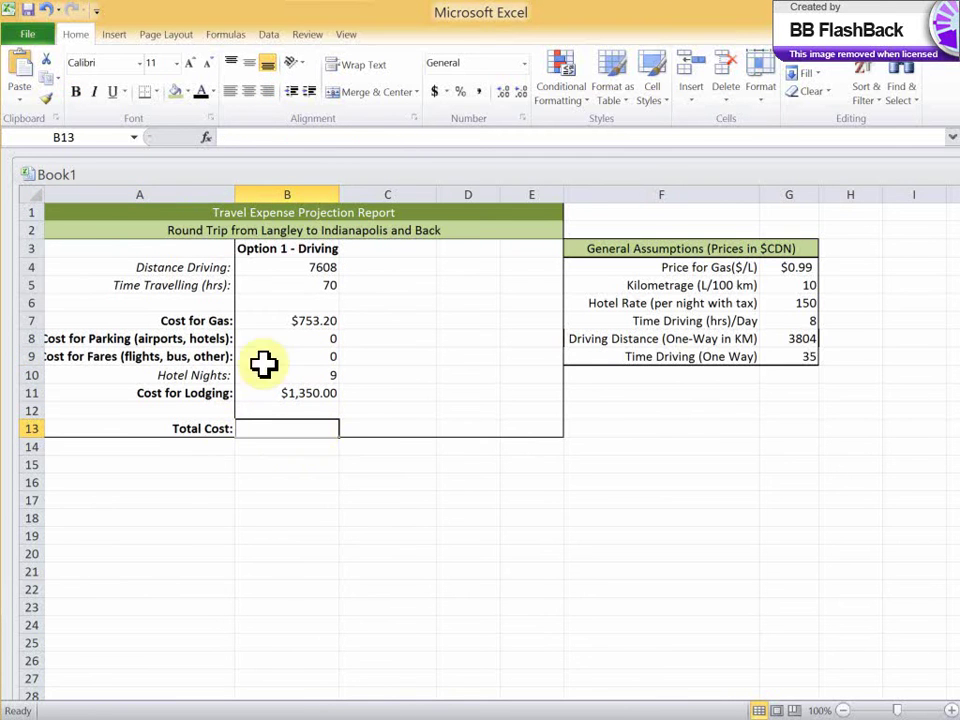
{"action": "type", "text": "="}
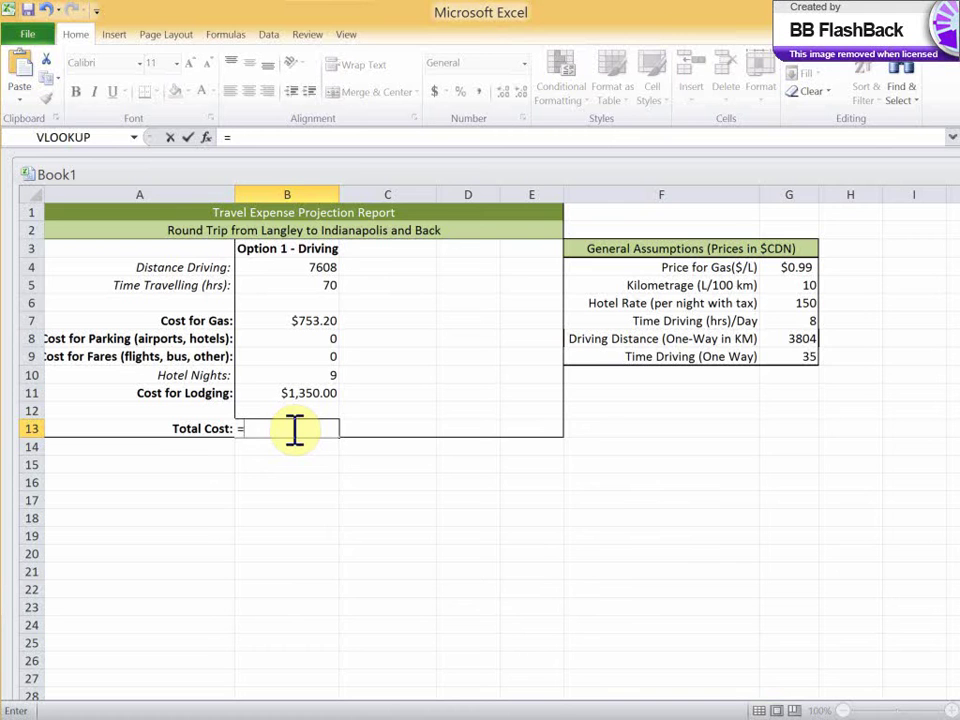
{"action": "type", "text": "sum"}
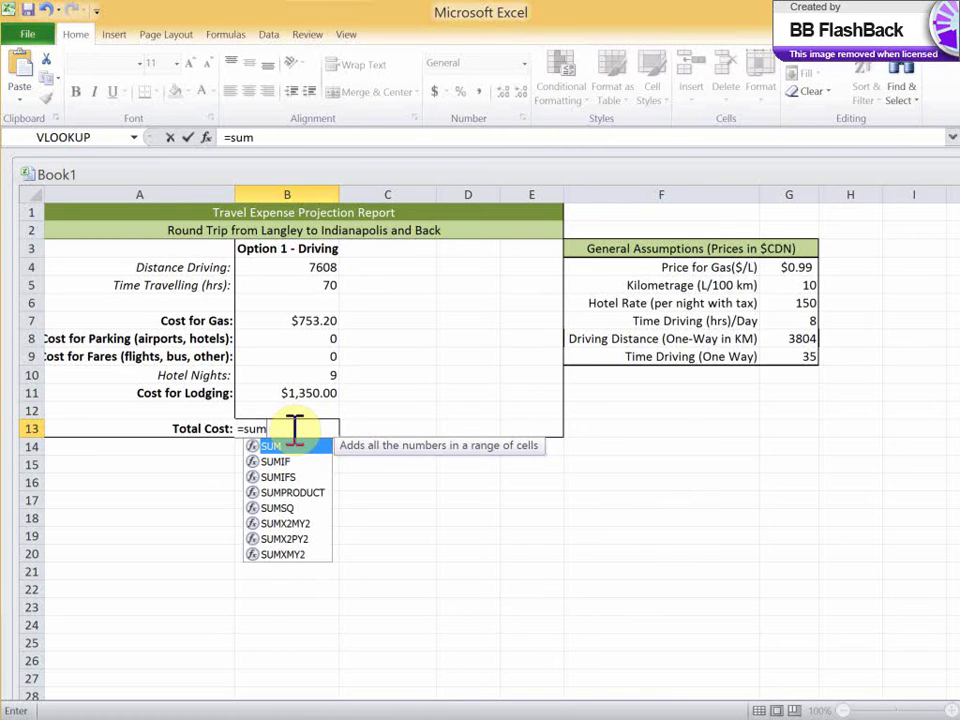
{"action": "key", "text": "Tab"}
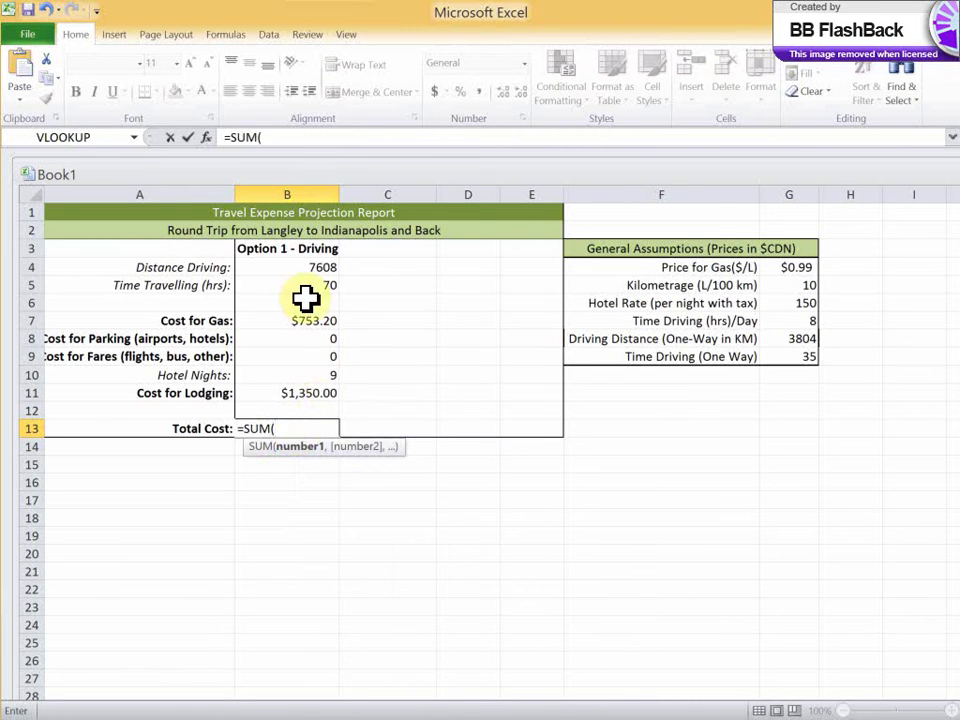
{"action": "left_click", "coordinate": [300, 393]}
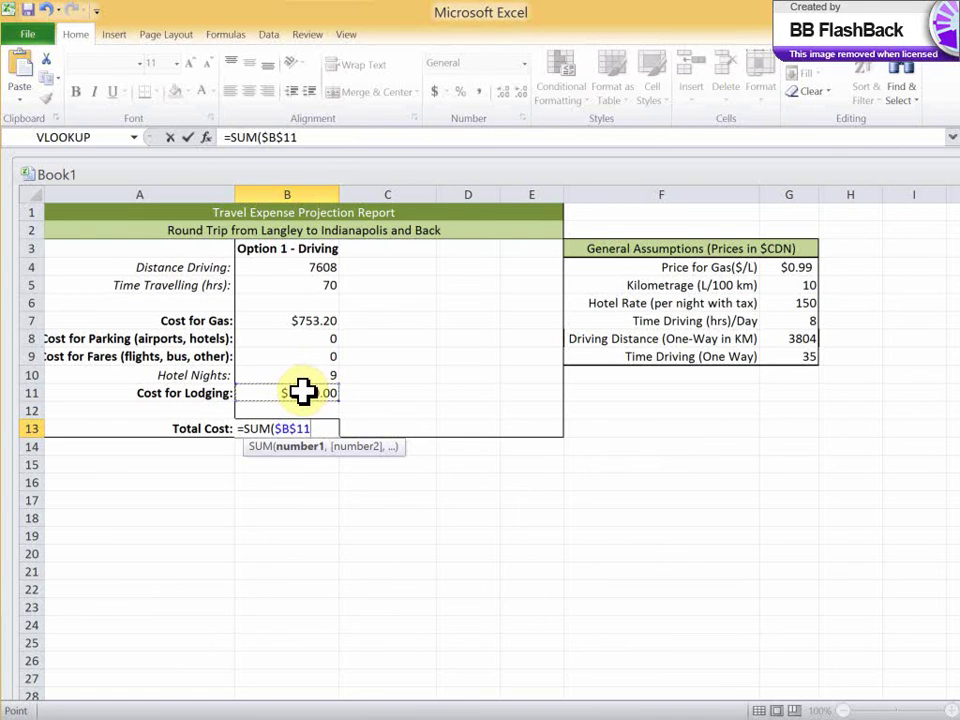
{"action": "left_click_drag", "start_coordinate": [317, 356], "coordinate": [315, 320]}
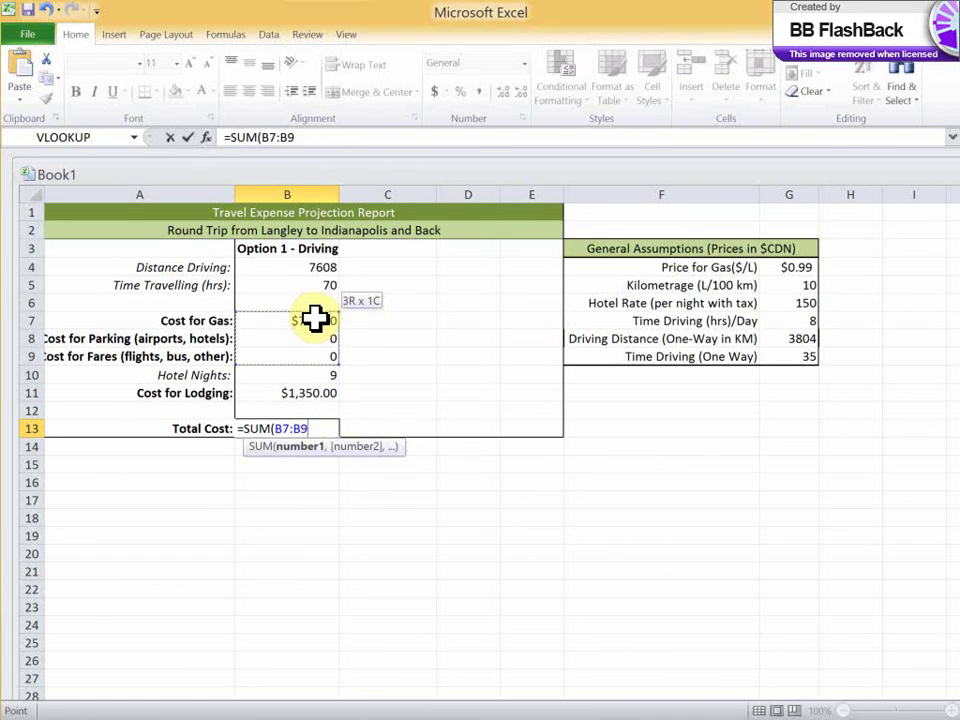
{"action": "left_click", "coordinate": [321, 393]}
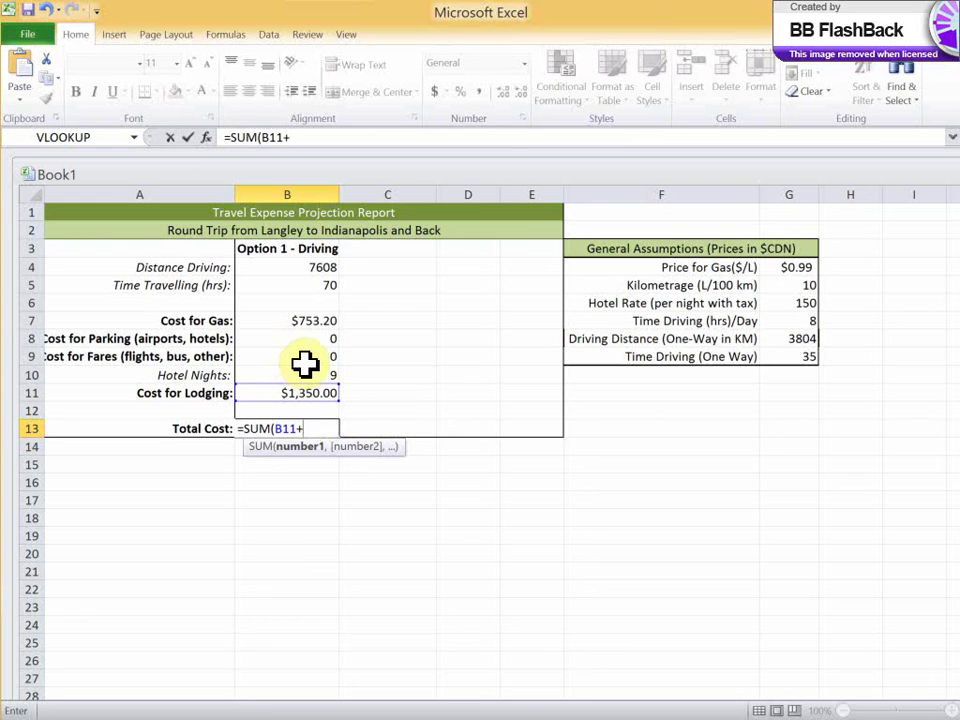
{"action": "left_click_drag", "start_coordinate": [308, 358], "coordinate": [303, 320]}
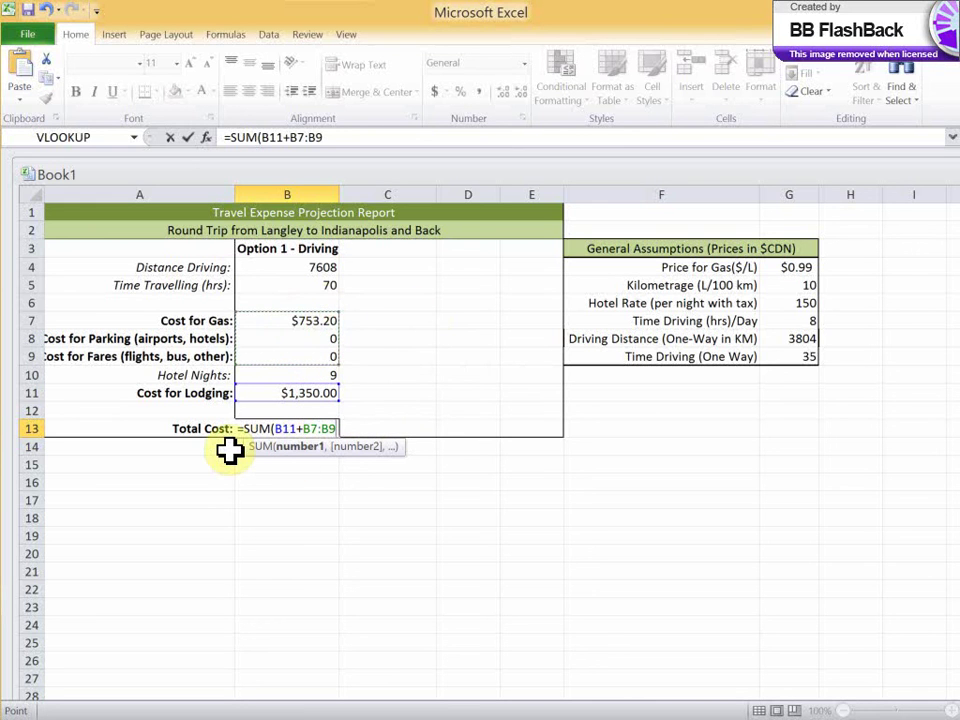
{"action": "type", "text": ")"}
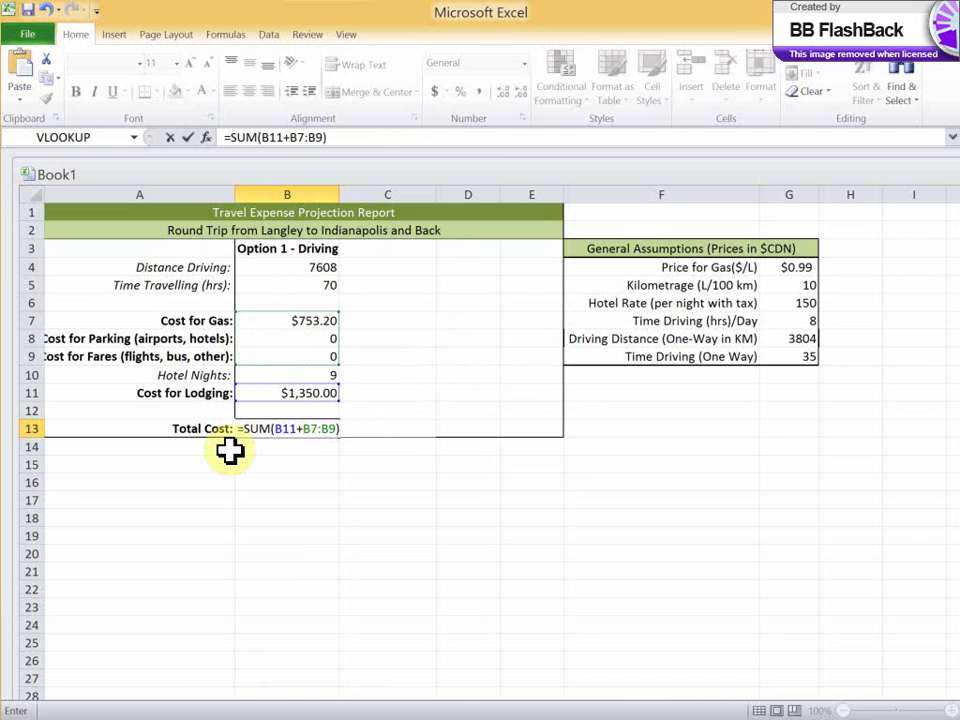
{"action": "key", "text": "Return"}
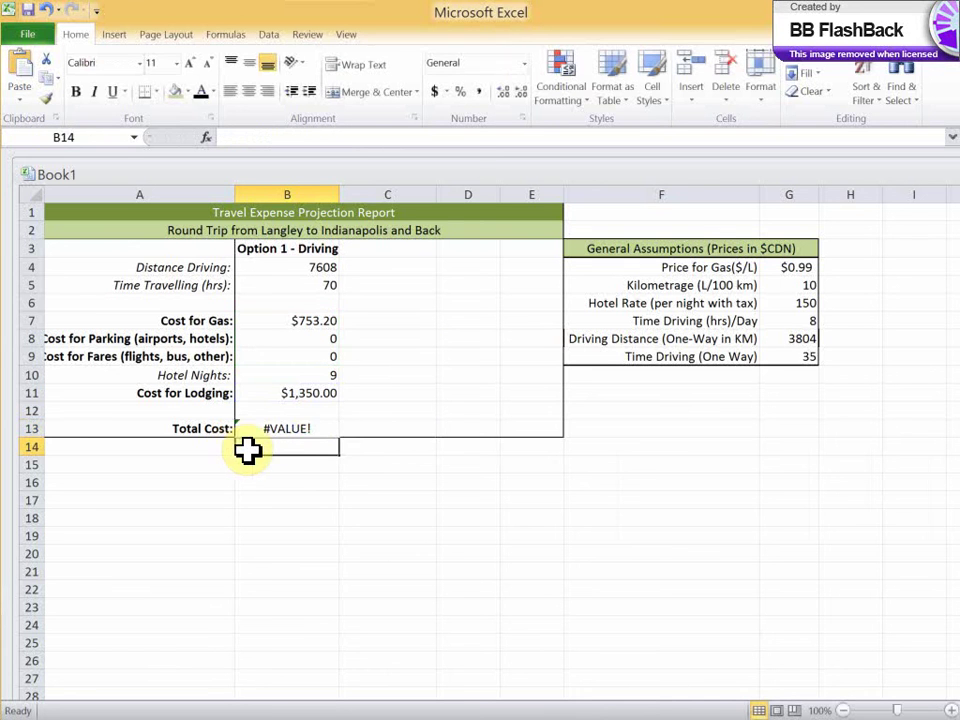
Replace the plus sign in the Total Cost formula with a comma so it reads =SUM(B11, B7:B9)
{"action": "double_click", "coordinate": [322, 428]}
{"action": "left_click", "coordinate": [287, 510]}
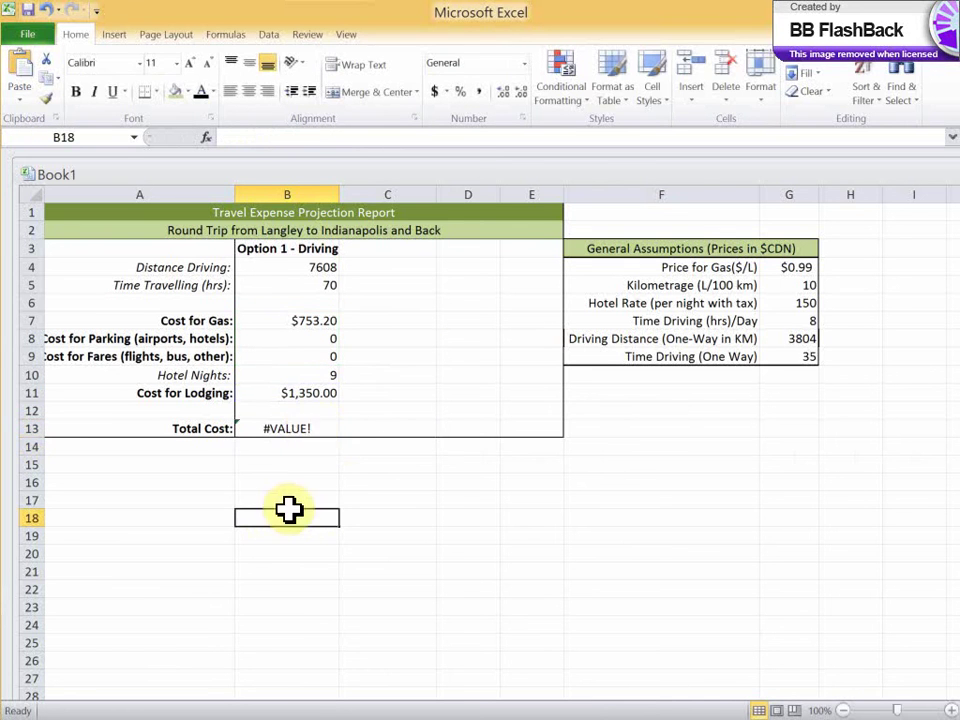
{"action": "left_click", "coordinate": [254, 428]}
{"action": "double_click", "coordinate": [262, 428]}
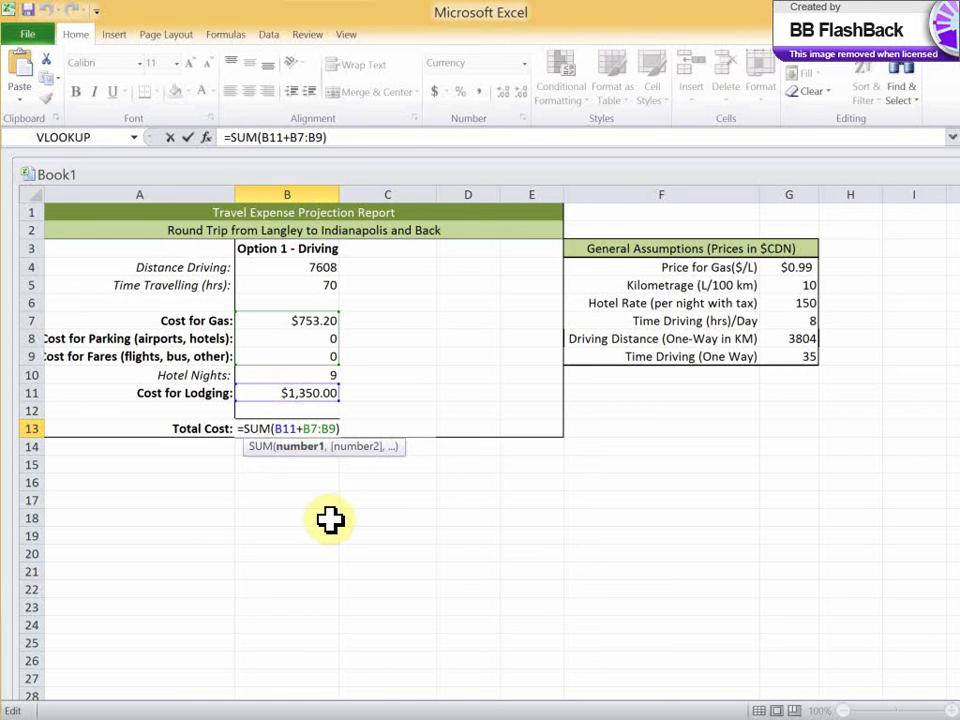
{"action": "key", "text": "BackSpace"}
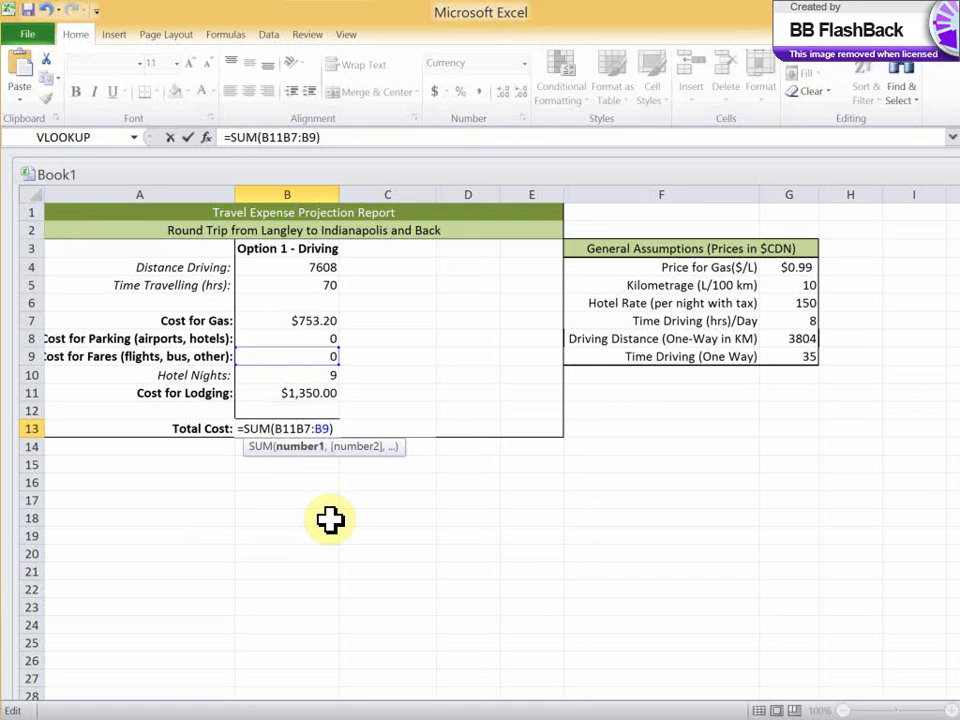
{"action": "type", "text": ","}
{"action": "key", "text": "Return"}
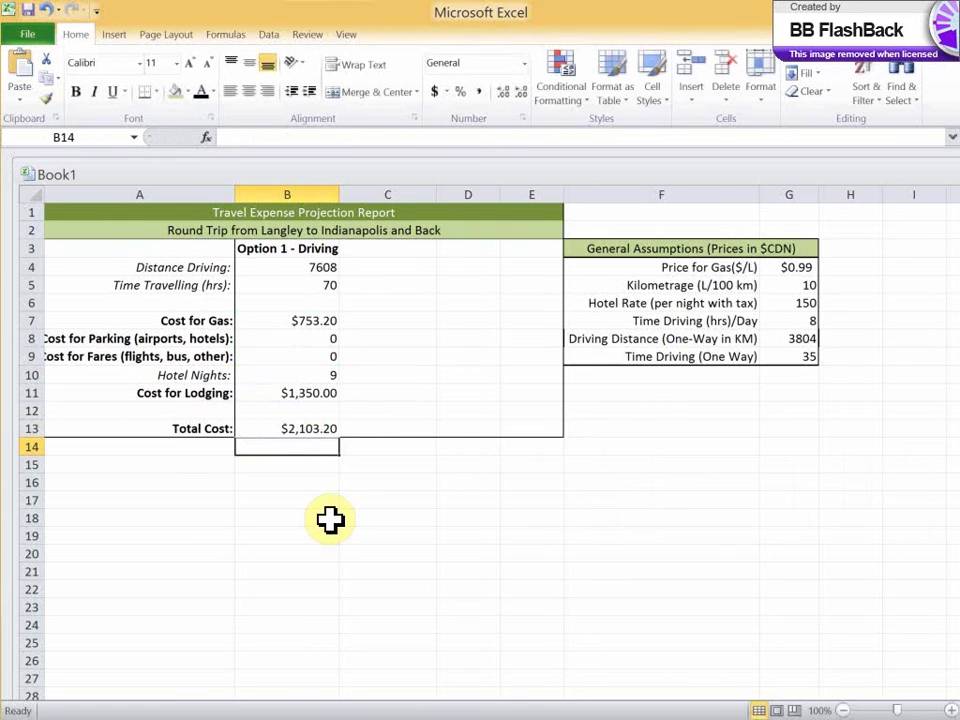
Swap the comma in the B13 formula for a plus sign and restore the formula to =SUM(B11, B7:B9)
{"action": "double_click", "coordinate": [320, 430]}
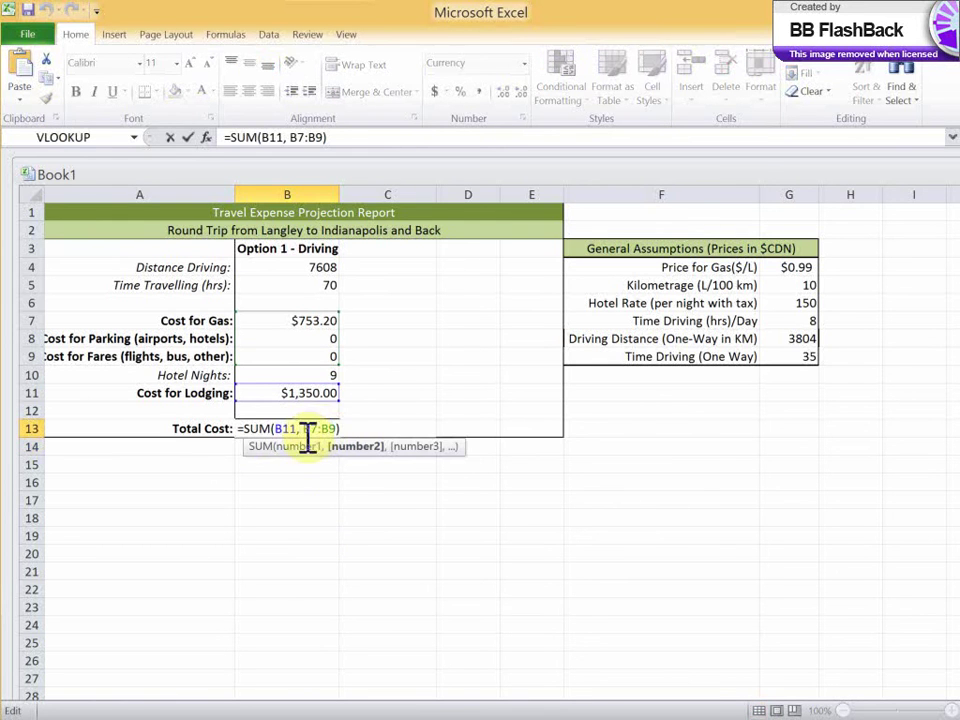
{"action": "key", "text": "BackSpace"}
{"action": "key", "text": "Delete"}
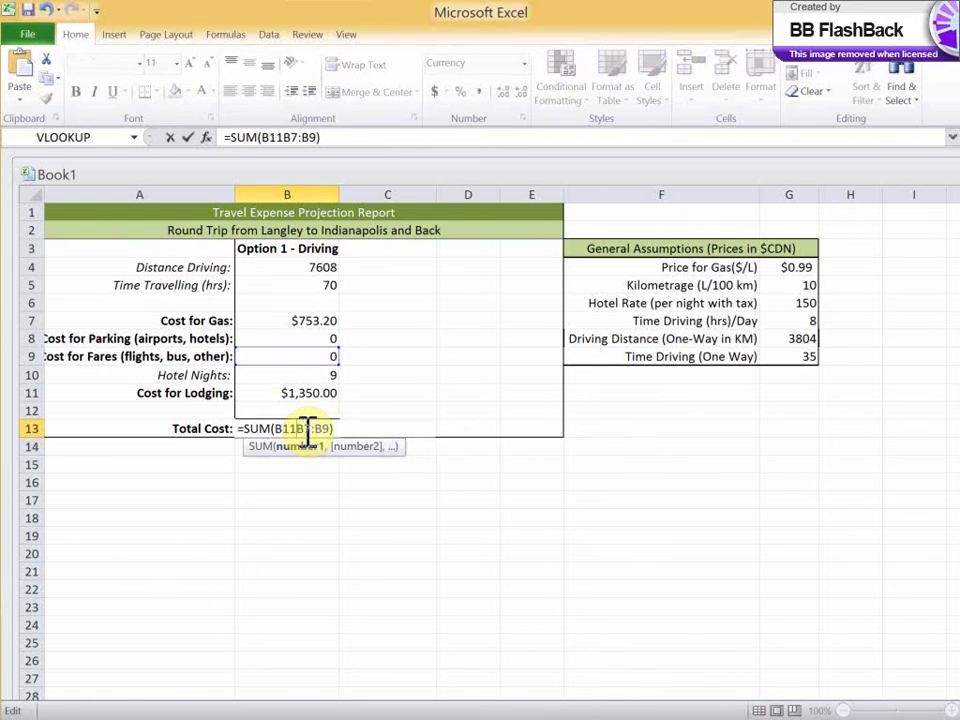
{"action": "type", "text": "+"}
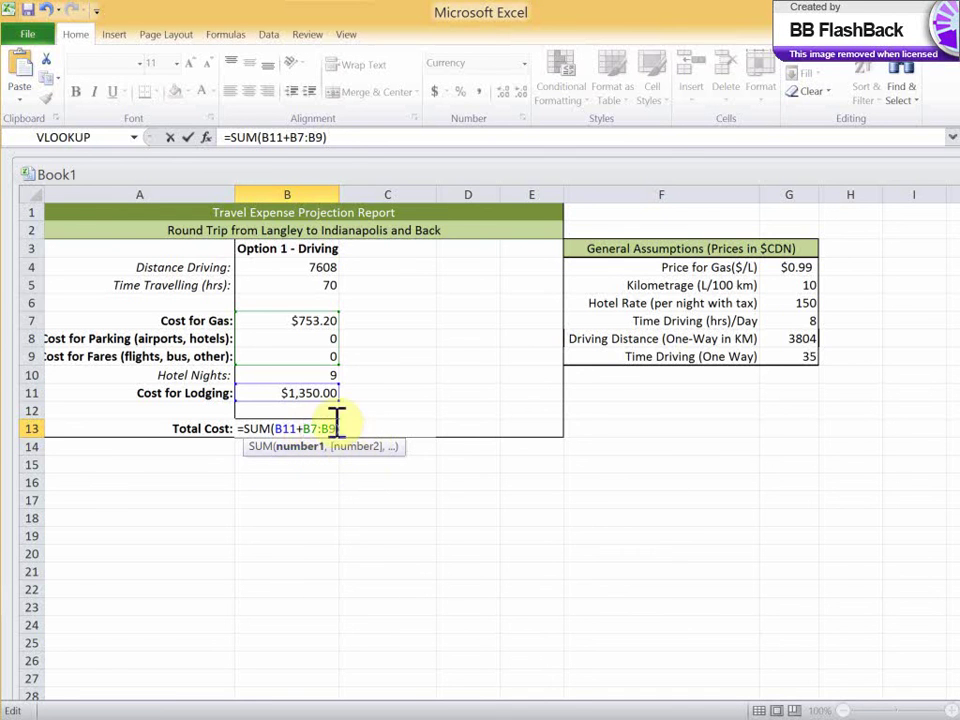
{"action": "key", "text": "BackSpace"}
{"action": "type", "text": ","}
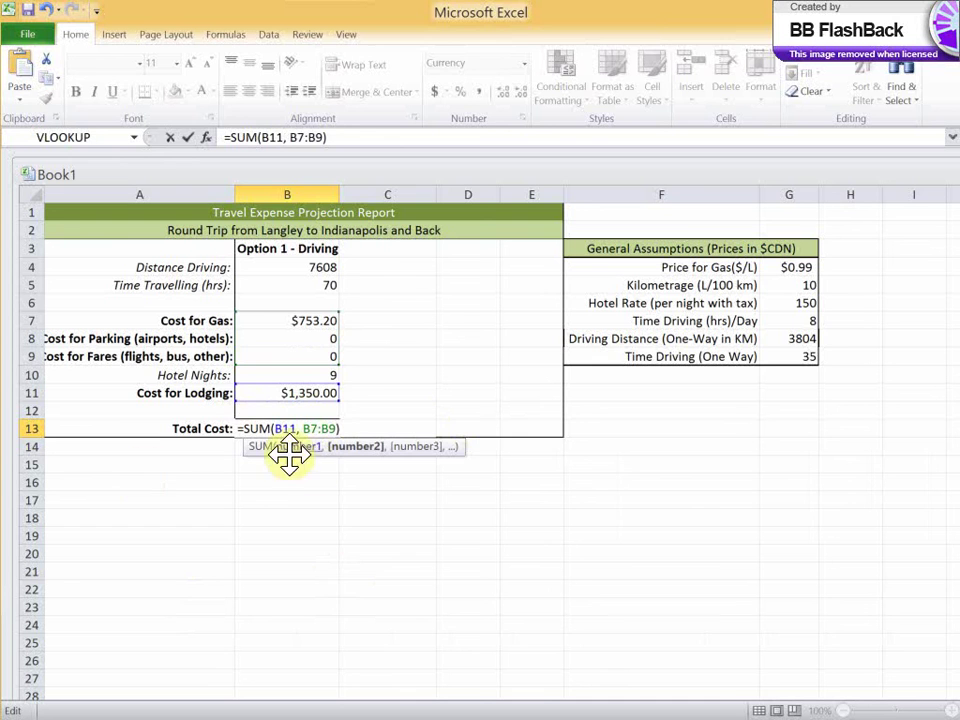
{"action": "key", "text": "Return"}
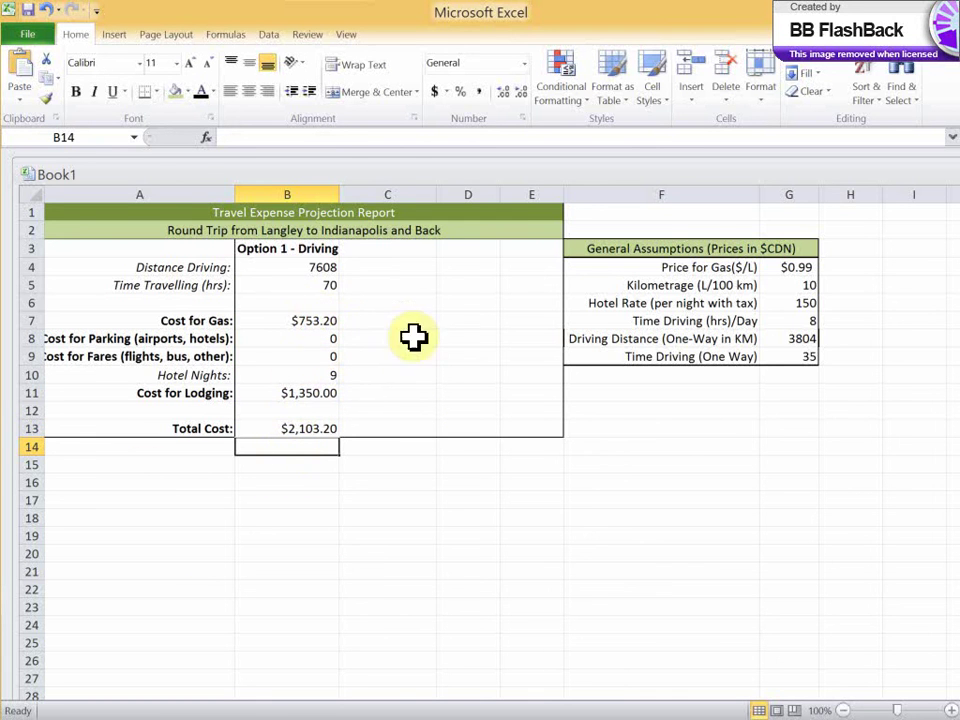
Fill the Total Cost row, A13:E13, with the same light green shade as the subtitle row
{"action": "left_click", "coordinate": [286, 428]}
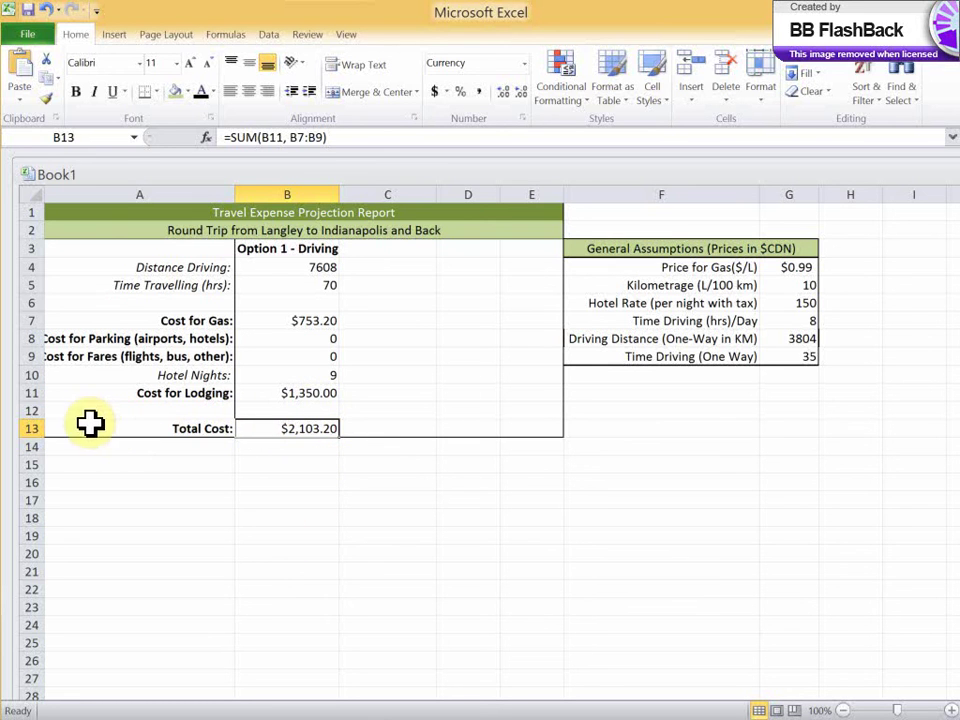
{"action": "left_click_drag", "start_coordinate": [71, 422], "coordinate": [541, 429]}
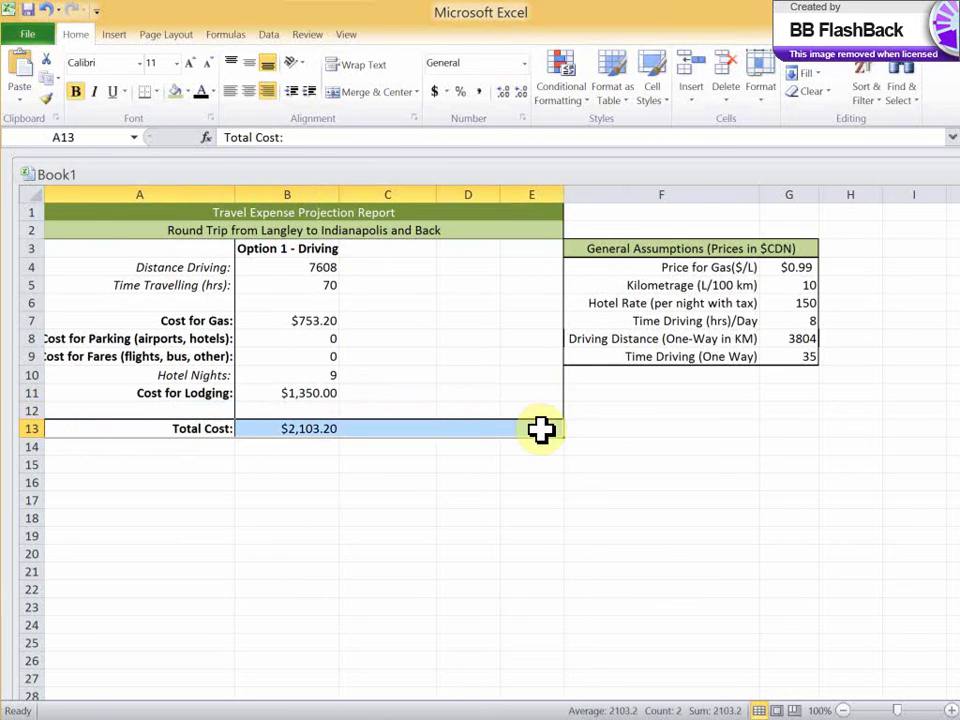
{"action": "left_click", "coordinate": [187, 91]}
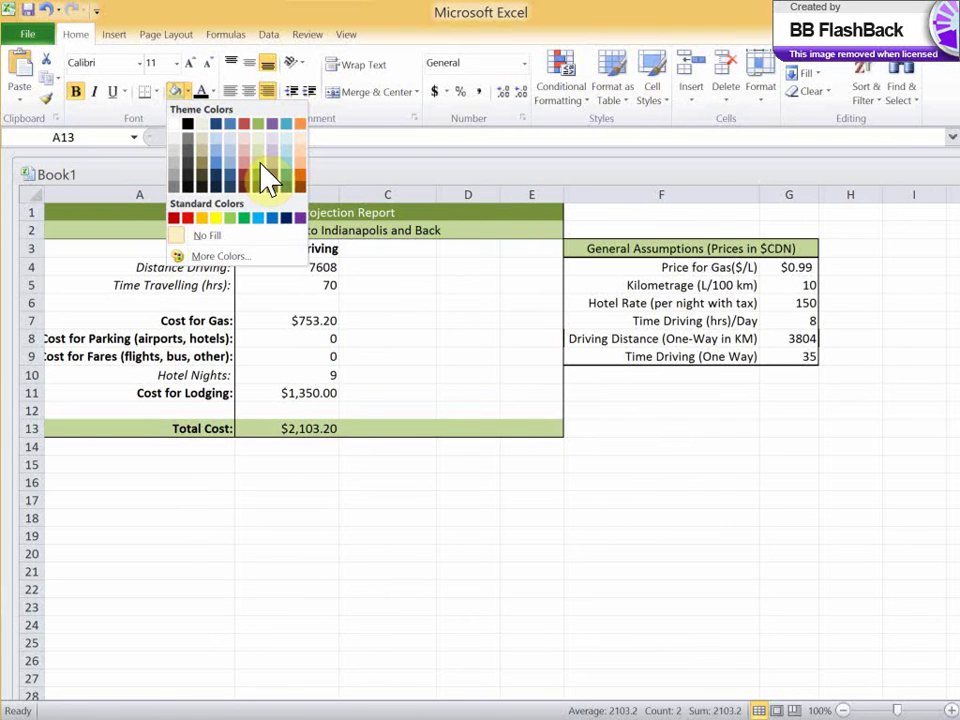
{"action": "left_click", "coordinate": [262, 168]}
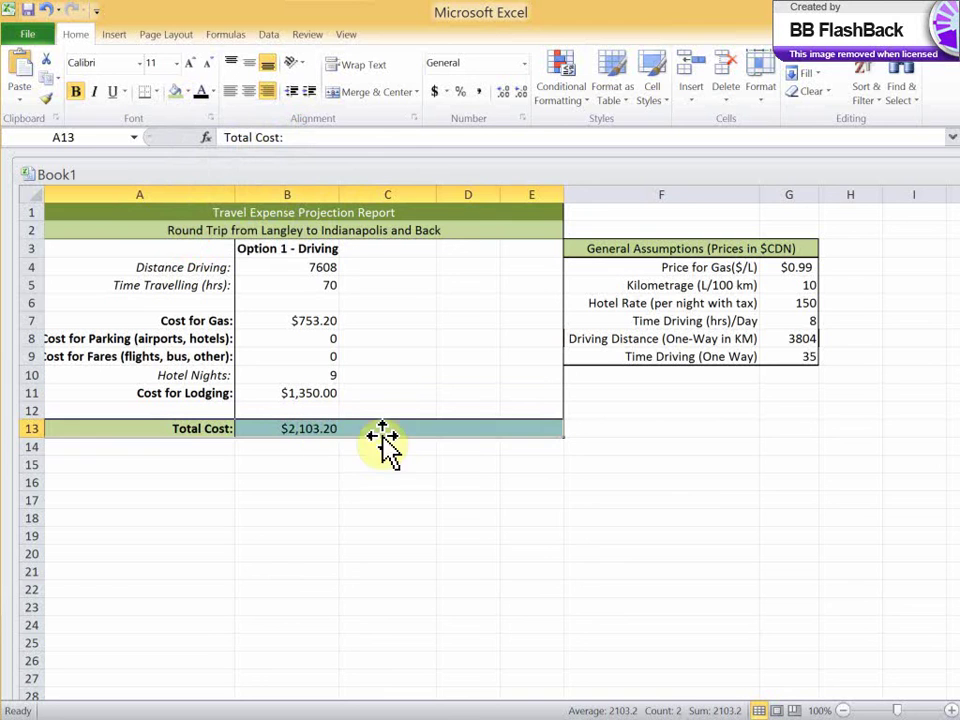
{"action": "left_click", "coordinate": [289, 448]}
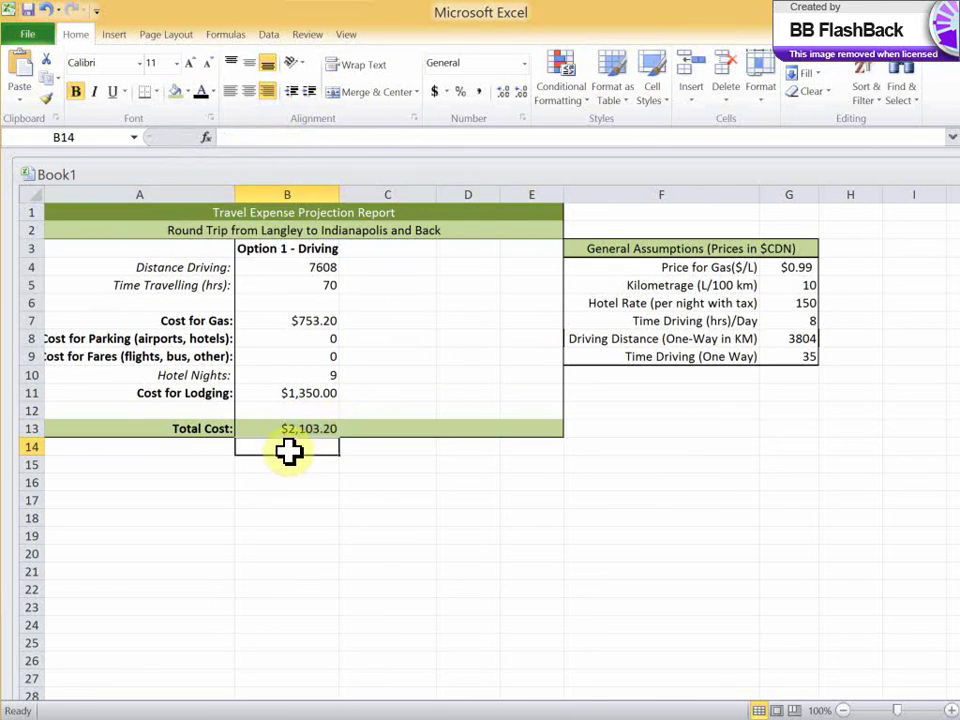
Add the heading Option 2 - Flying in C3 and make it bold
{"action": "left_click", "coordinate": [374, 424]}
{"action": "left_click", "coordinate": [392, 407]}
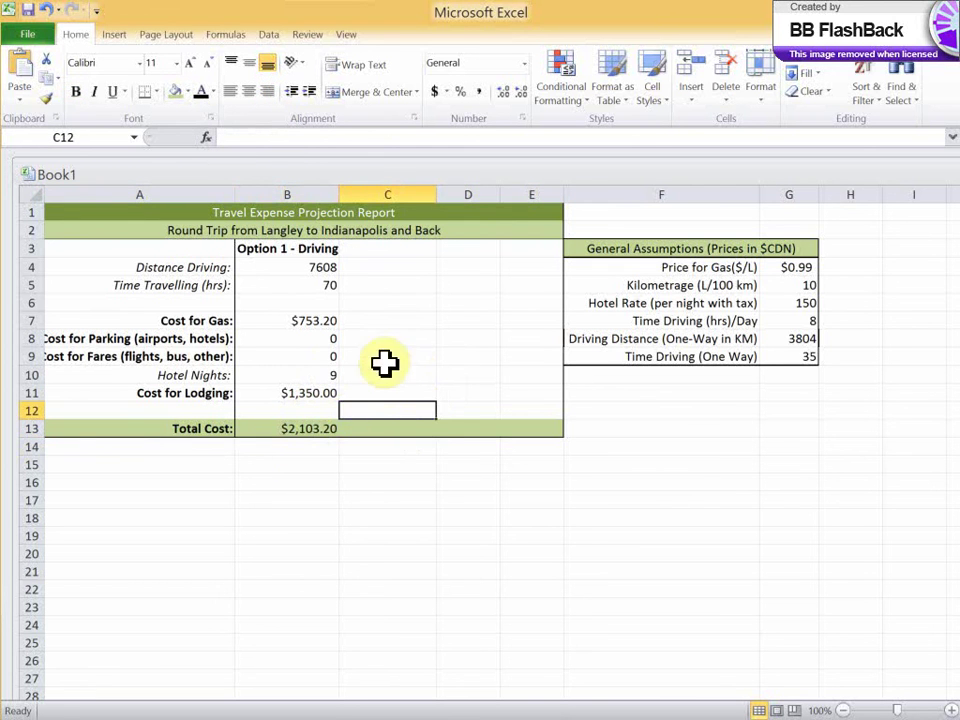
{"action": "left_click", "coordinate": [397, 390]}
{"action": "left_click_drag", "start_coordinate": [372, 247], "coordinate": [379, 414]}
{"action": "left_click", "coordinate": [365, 247]}
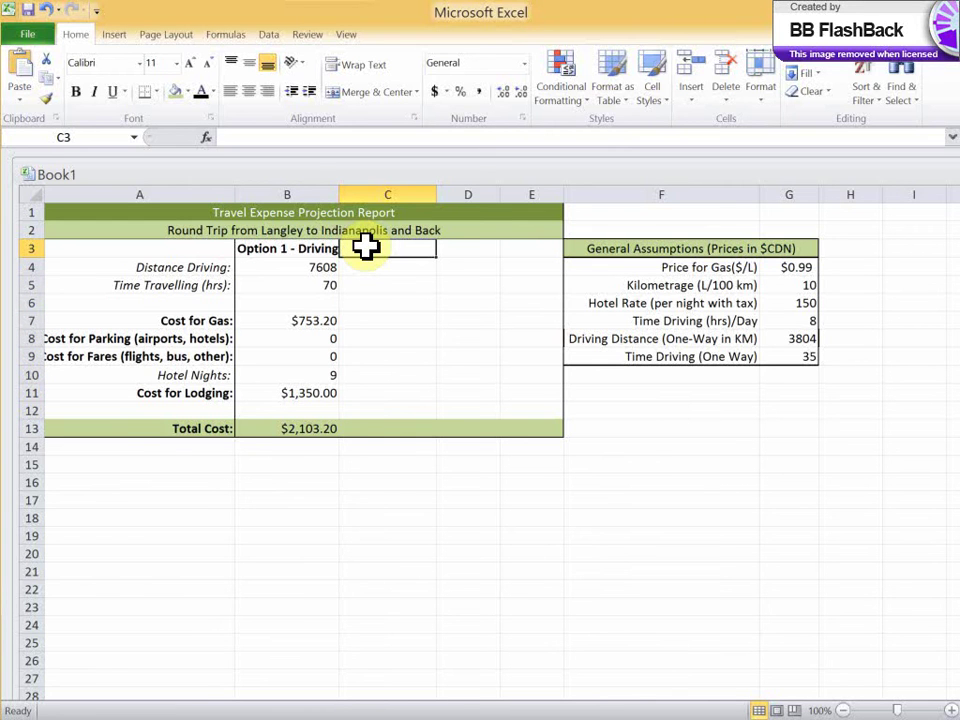
{"action": "type", "text": "Ope"}
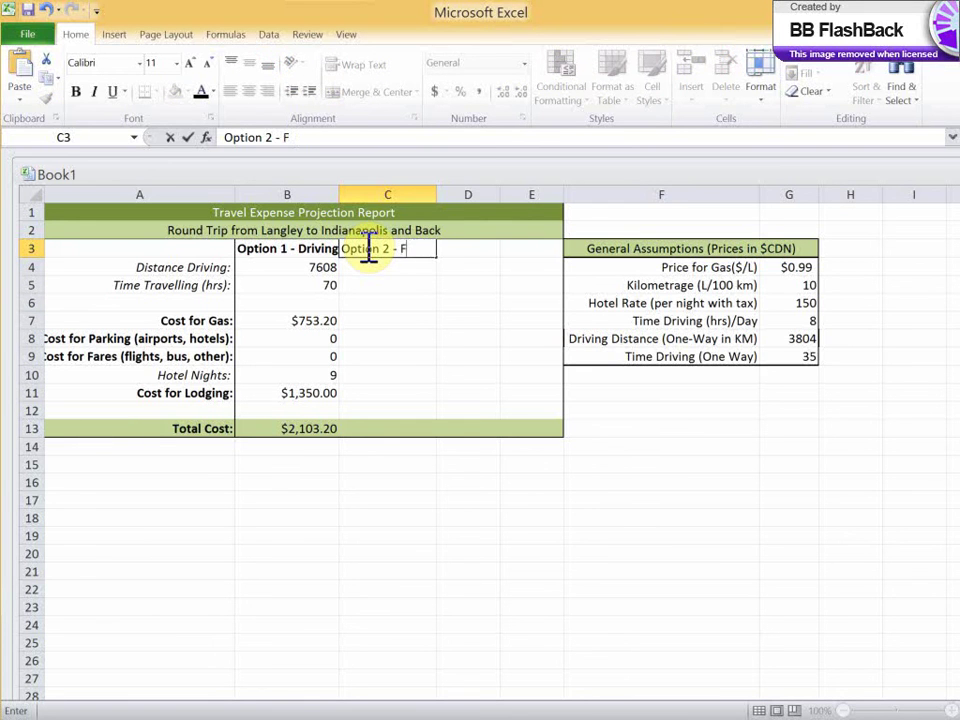
{"action": "key", "text": "Return"}
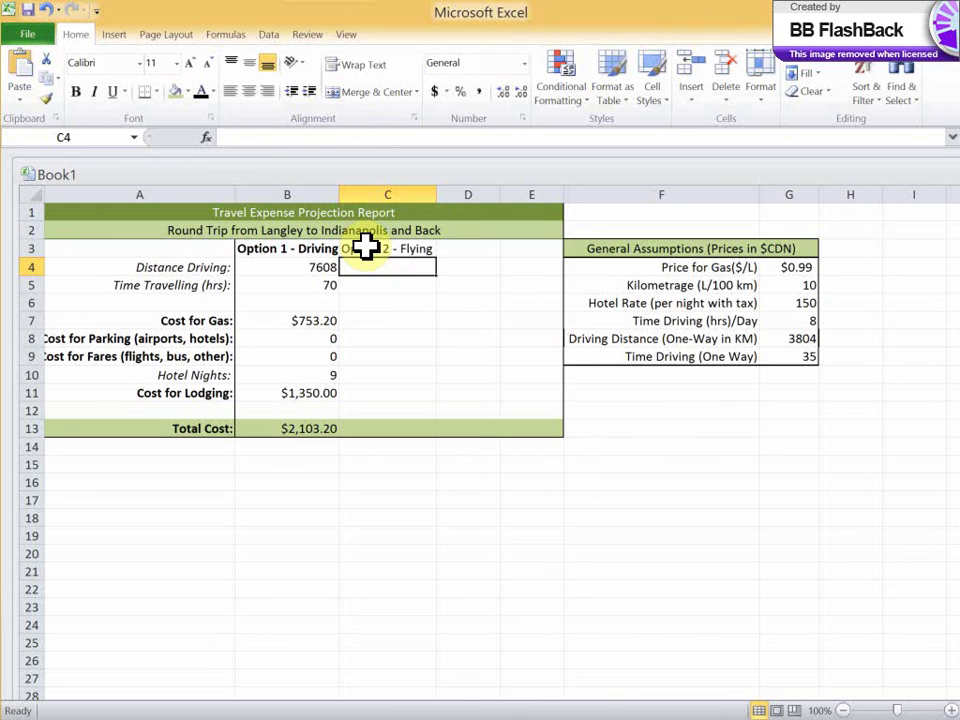
{"action": "left_click", "coordinate": [366, 250]}
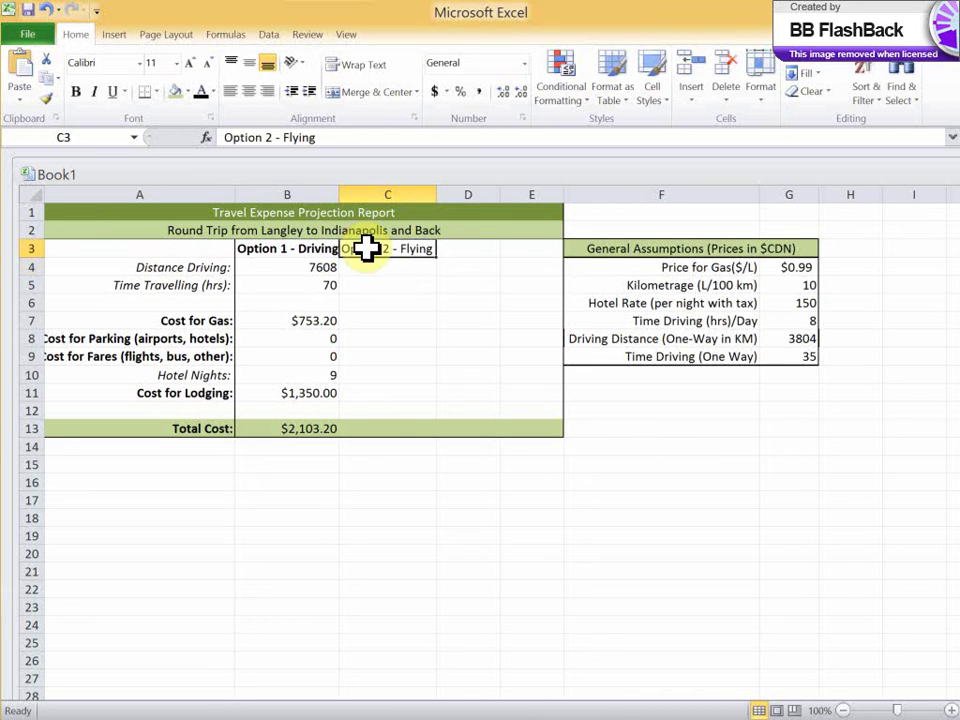
Enter the flying option's driving distance as 9 in C4 and its travelling time as .5 hours in C5
{"action": "left_click", "coordinate": [386, 270]}
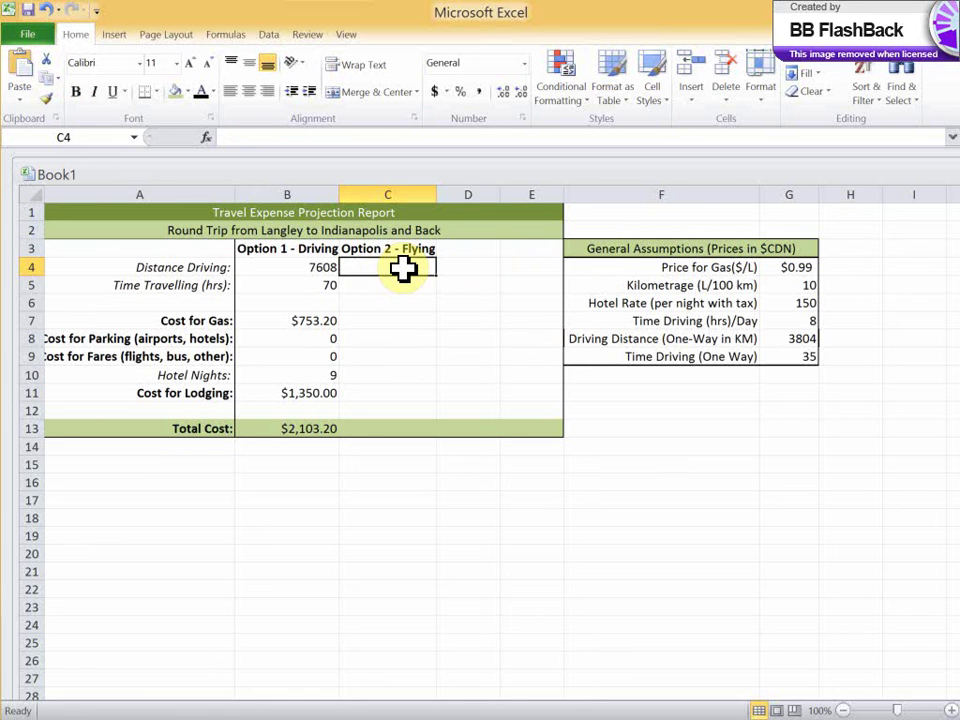
{"action": "type", "text": "9"}
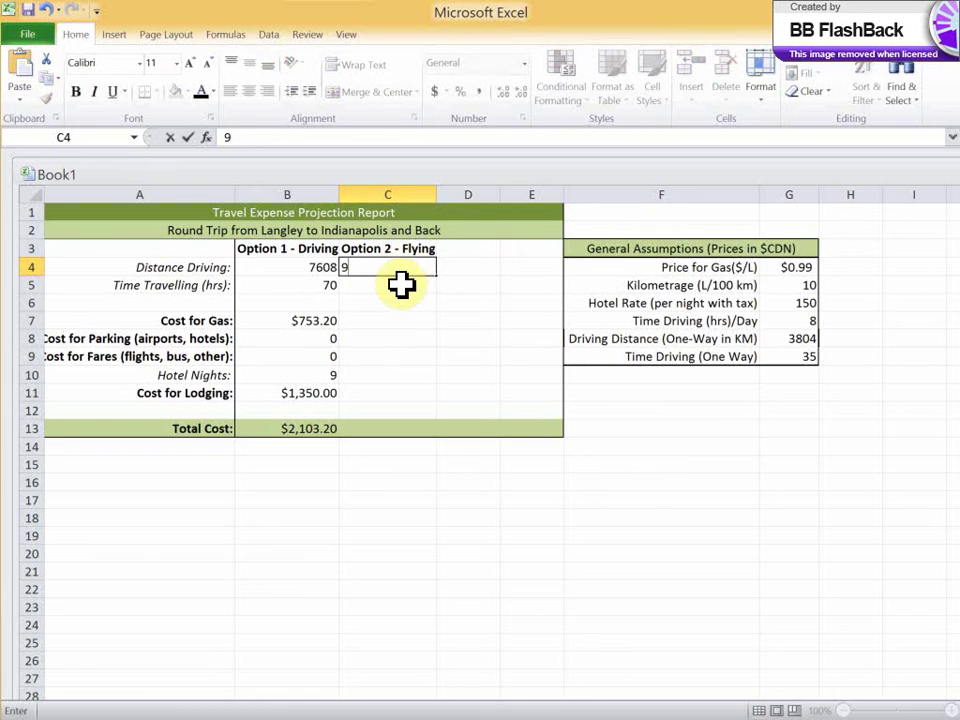
{"action": "left_click", "coordinate": [407, 304]}
{"action": "left_click", "coordinate": [407, 283]}
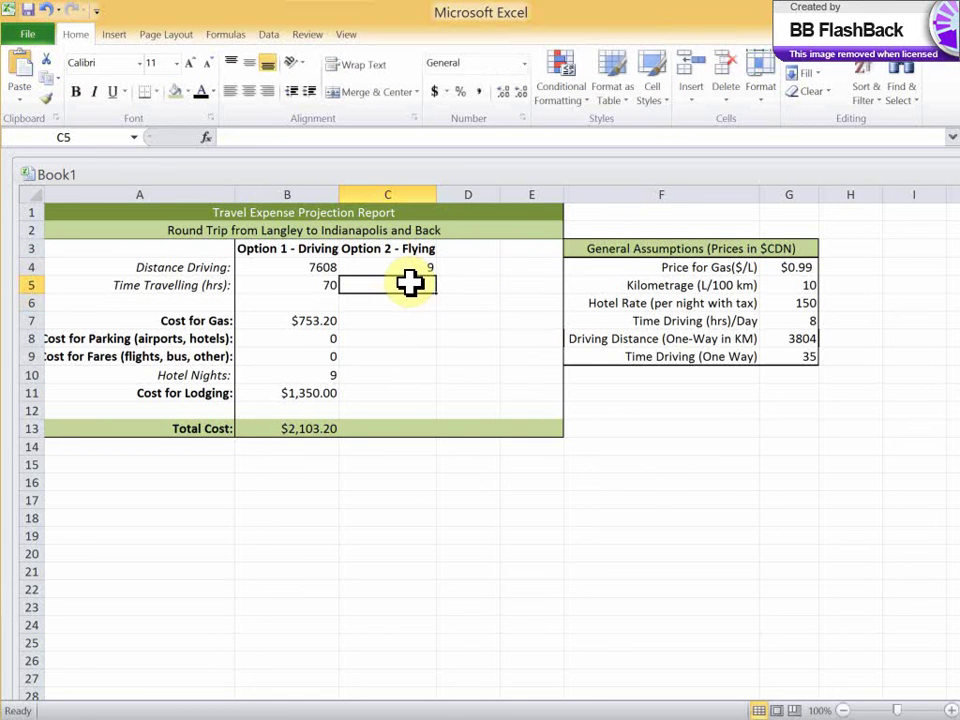
{"action": "type", "text": ".5"}
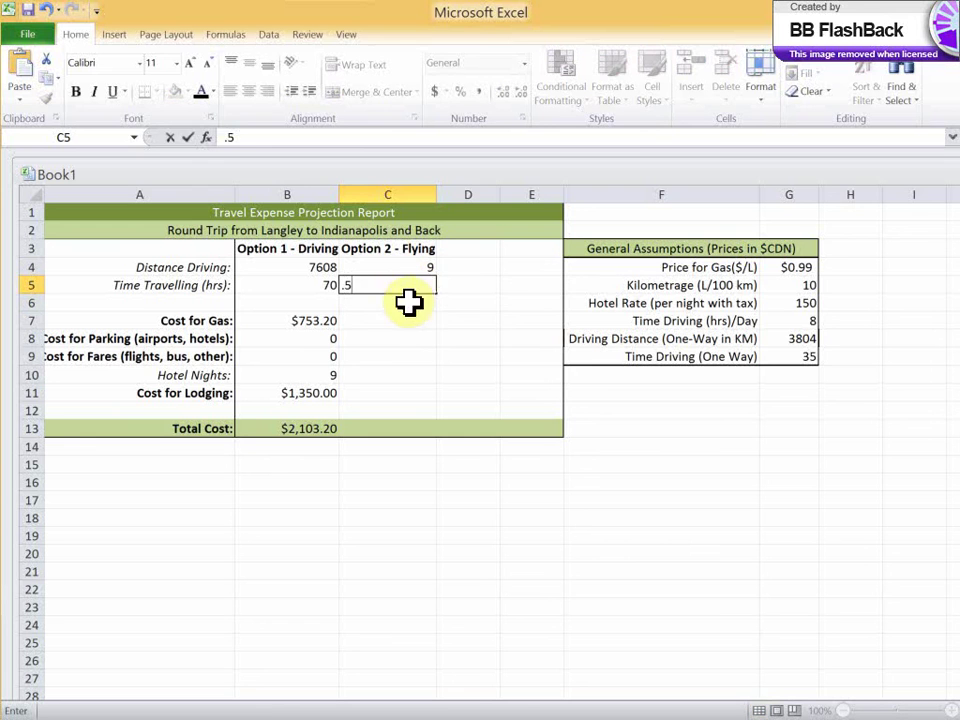
Enter the flying option's gas cost of 5, parking cost of 100 and fares cost of 1500 in C7:C9
{"action": "left_click", "coordinate": [381, 320]}
{"action": "type", "text": "0"}
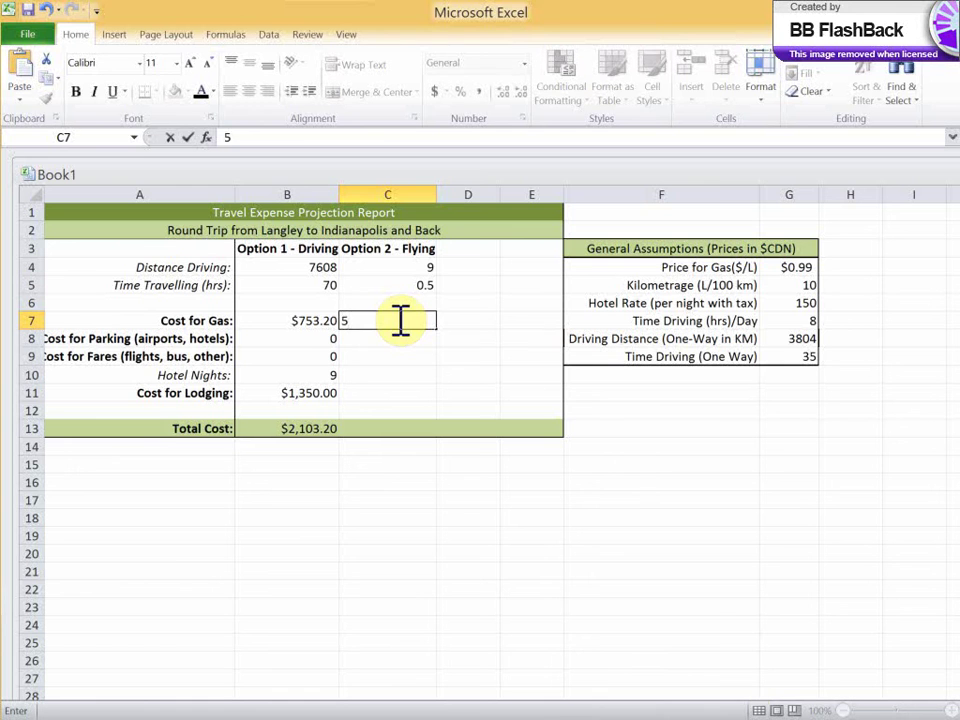
{"action": "key", "text": "Return"}
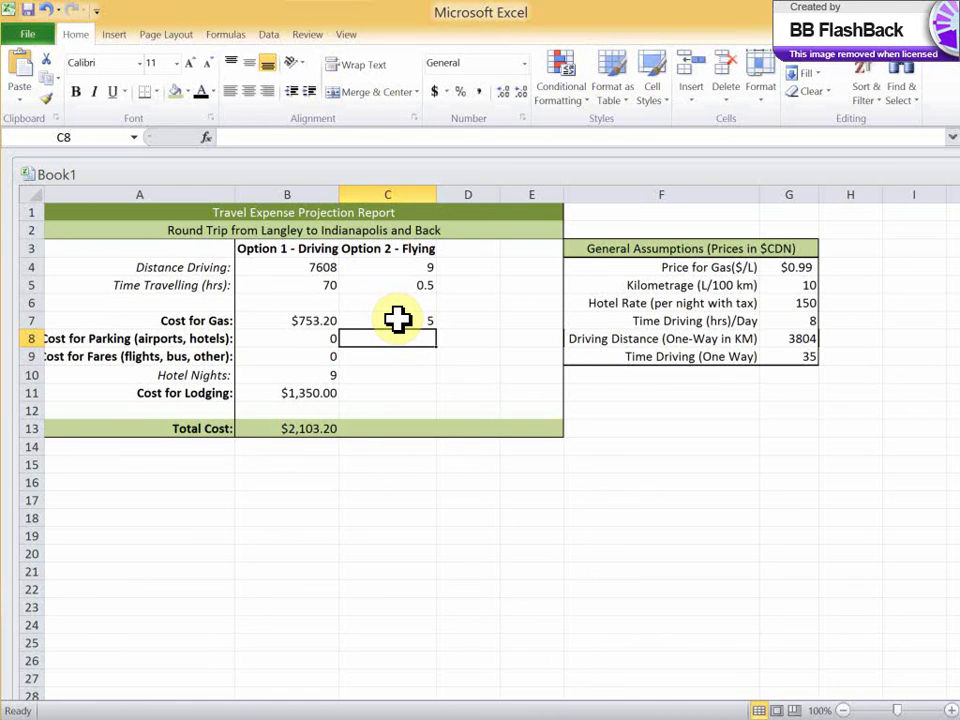
{"action": "type", "text": "100"}
{"action": "key", "text": "Return"}
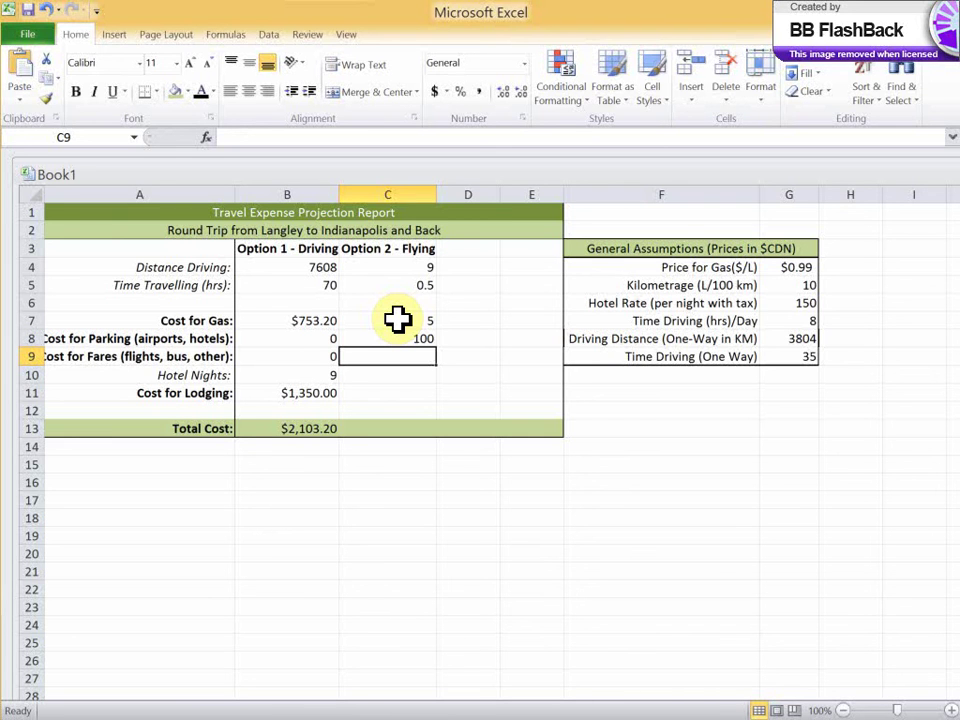
{"action": "type", "text": "1500"}
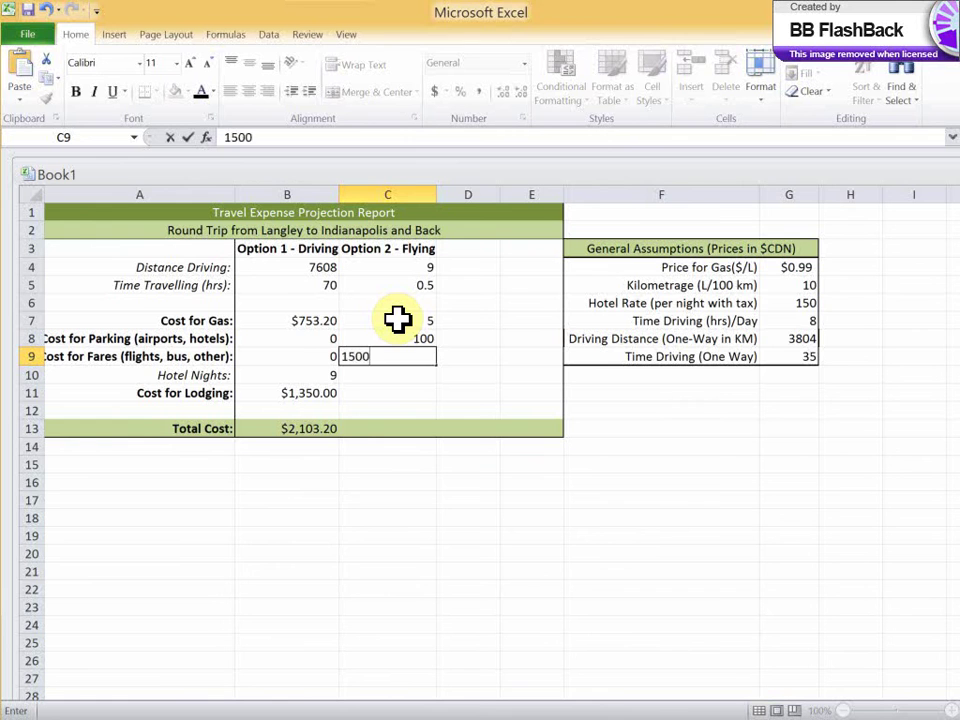
{"action": "key", "text": "Return"}
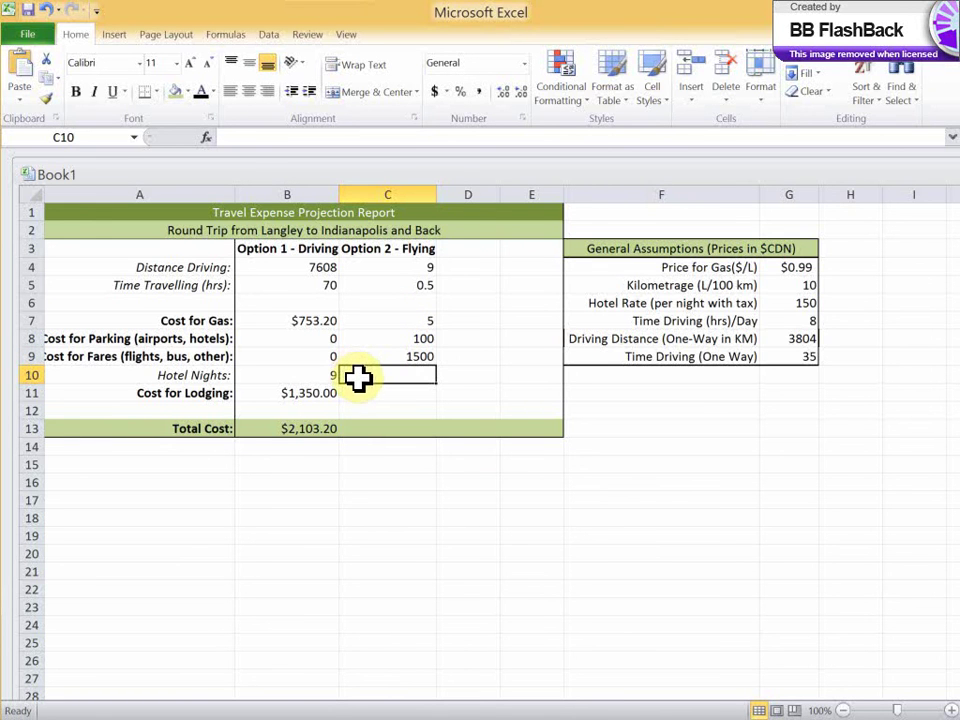
Enter 1 hotel night in C10 and a lodging cost of 150 in C11 for the flying option
{"action": "type", "text": "1"}
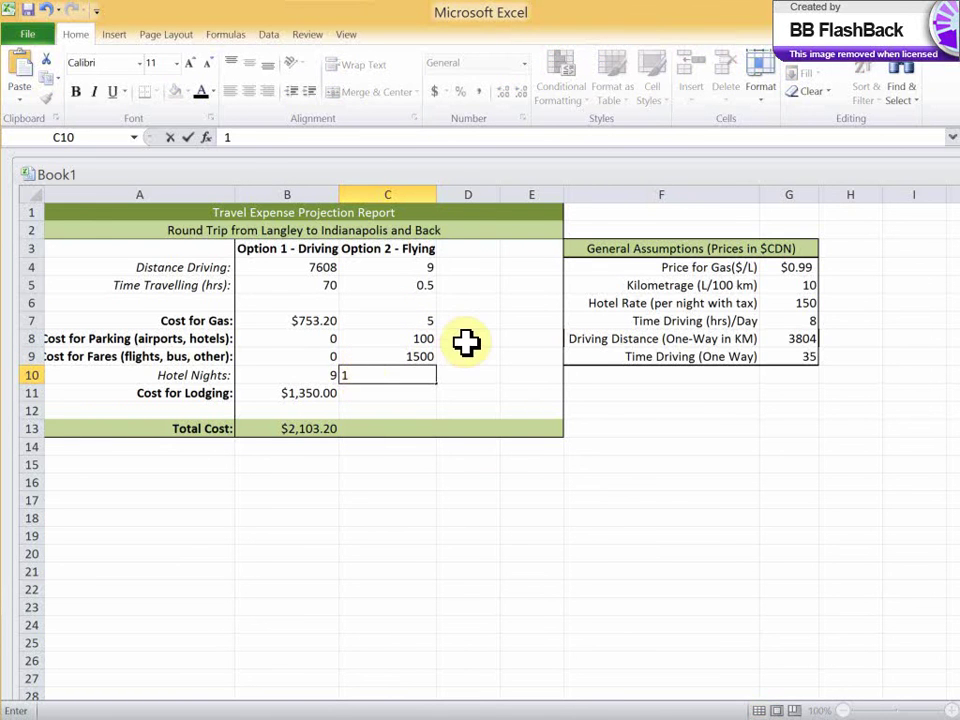
{"action": "key", "text": "Return"}
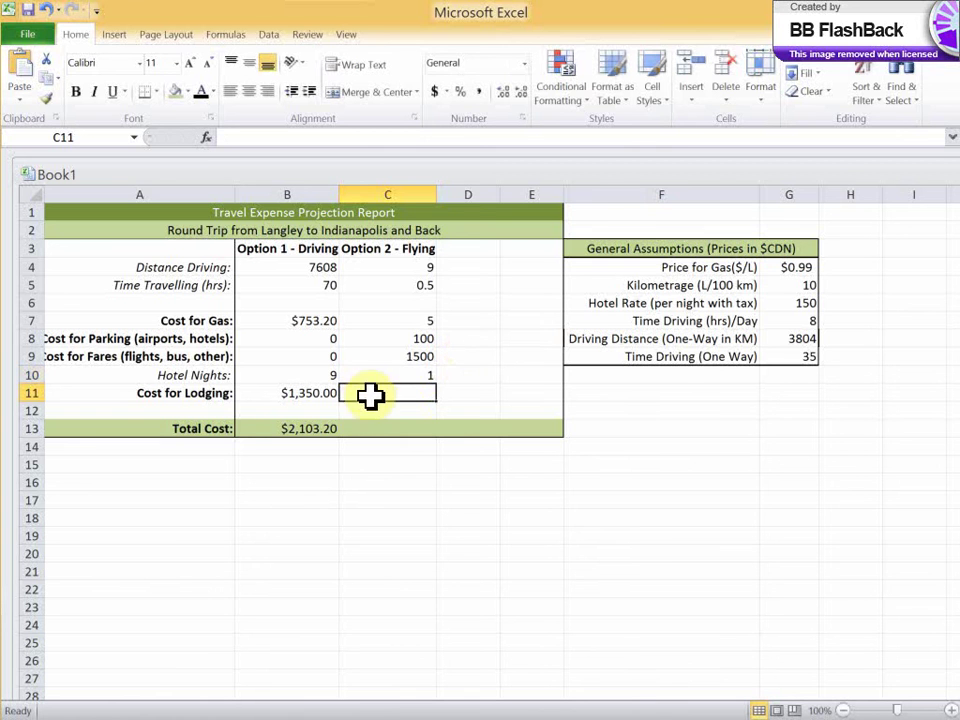
{"action": "left_click", "coordinate": [396, 375]}
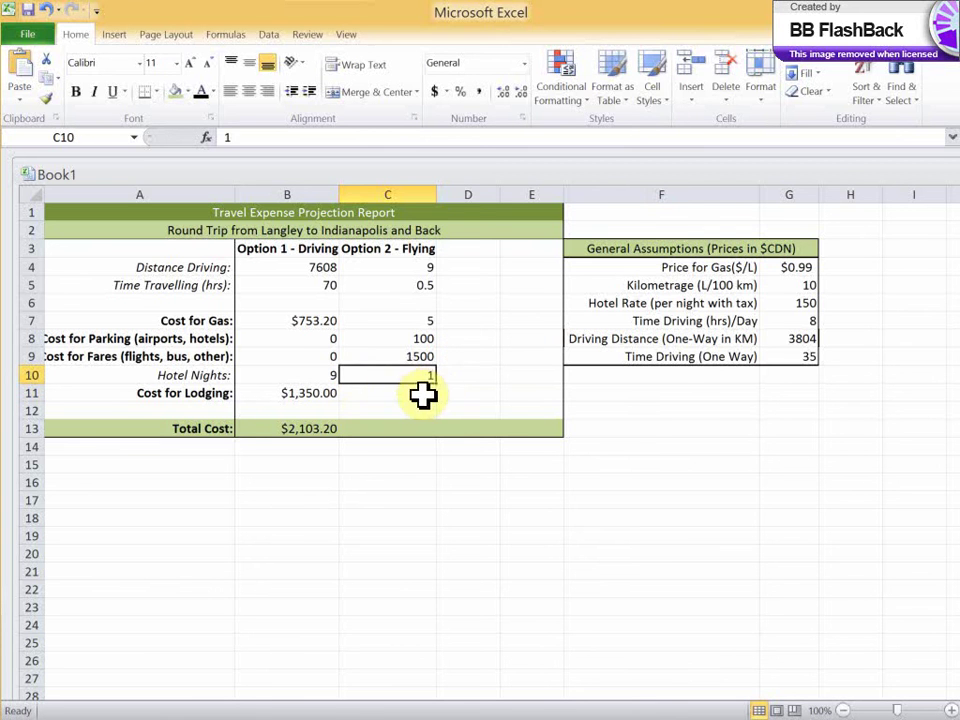
{"action": "left_click", "coordinate": [422, 392]}
{"action": "type", "text": "150"}
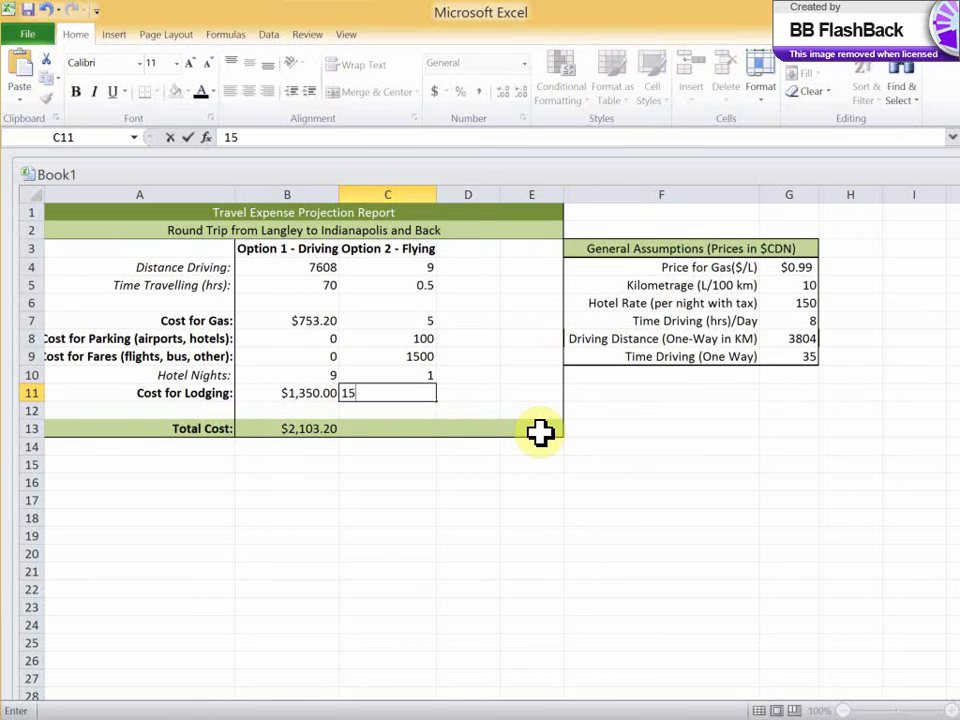
{"action": "key", "text": "Return"}
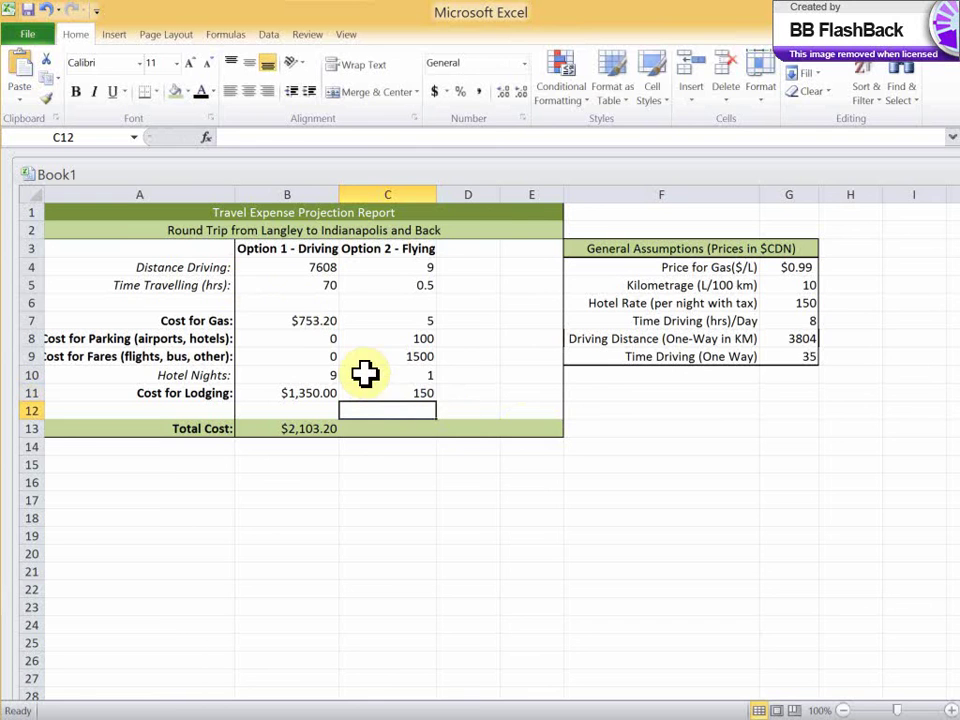
Apply the Currency format to the flying option's lodging cost in C11 and its gas, parking and fares costs in C7:C9
{"action": "key", "text": "Up"}
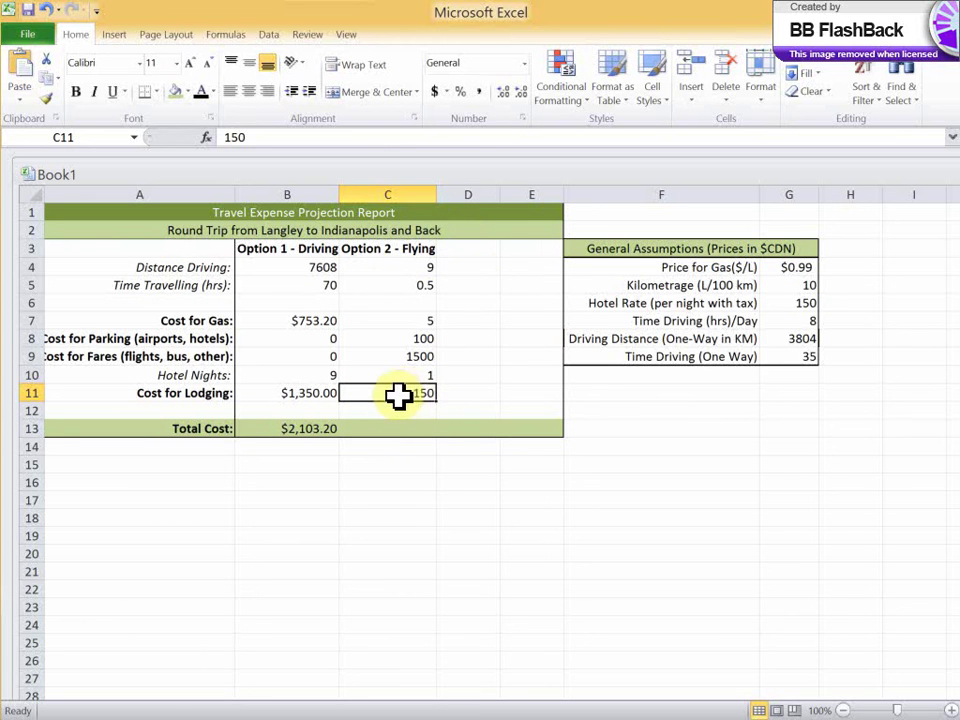
{"action": "left_click", "coordinate": [524, 63]}
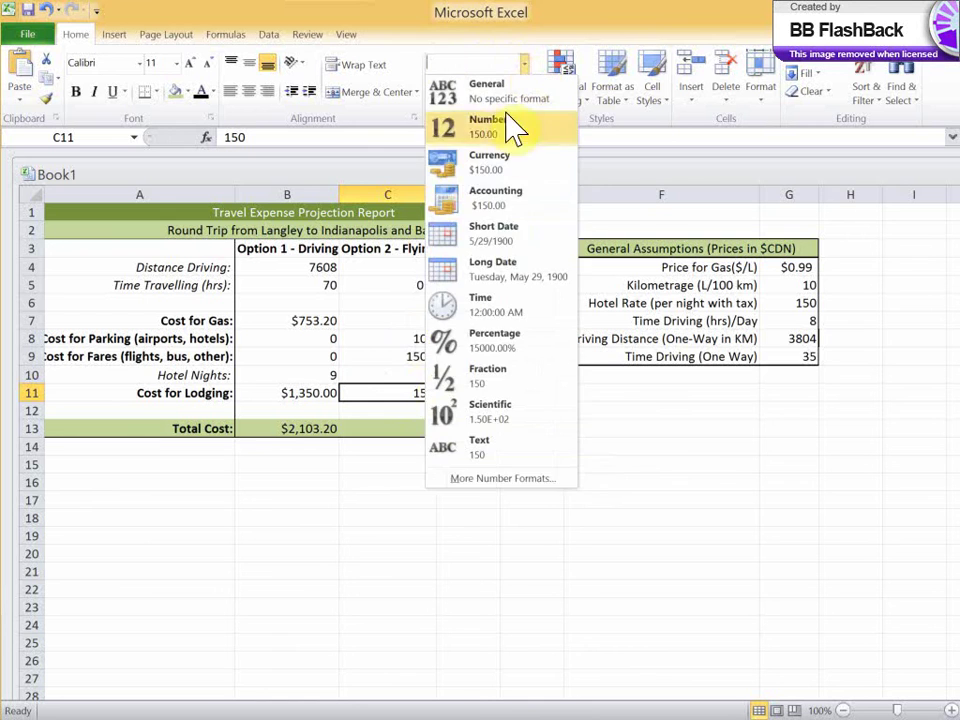
{"action": "left_click", "coordinate": [499, 171]}
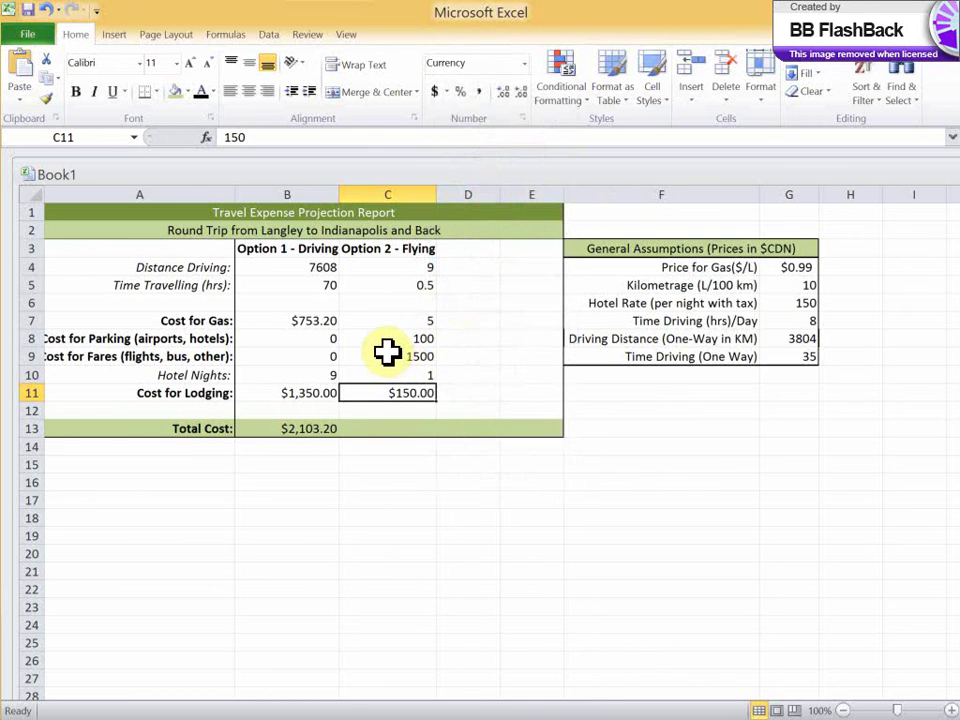
{"action": "left_click", "coordinate": [394, 357]}
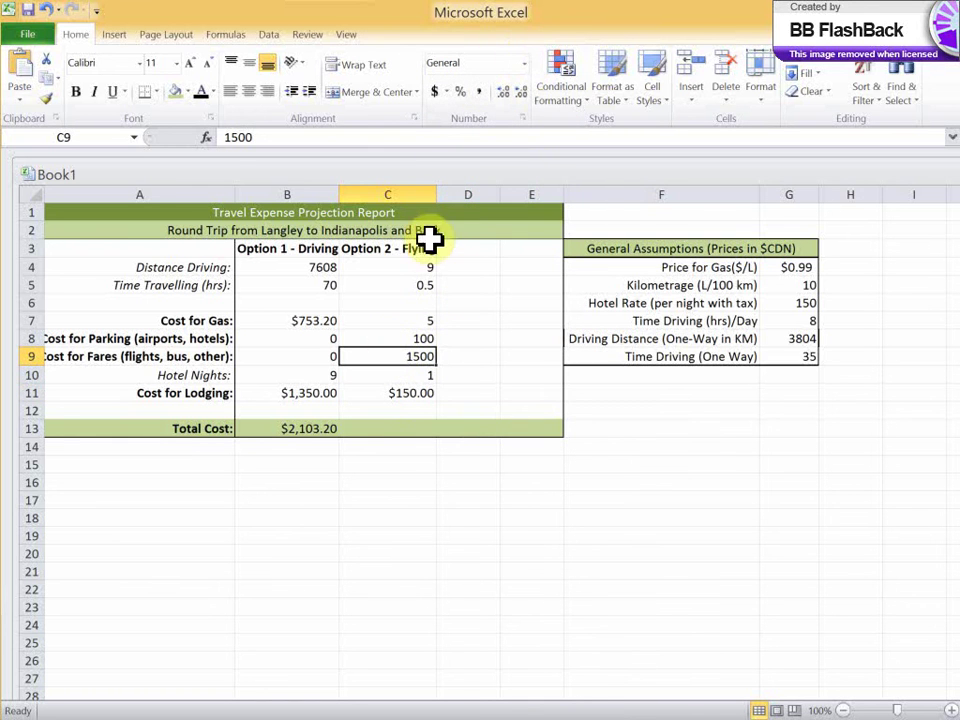
{"action": "left_click_drag", "start_coordinate": [416, 352], "coordinate": [419, 340]}
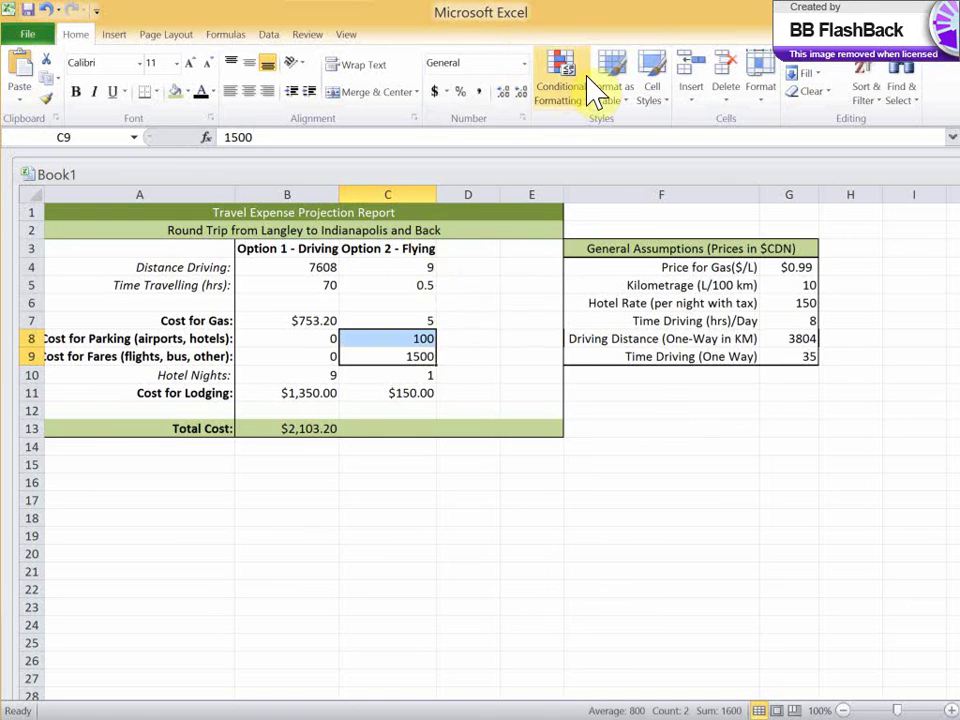
{"action": "left_click", "coordinate": [524, 63]}
{"action": "left_click", "coordinate": [497, 179]}
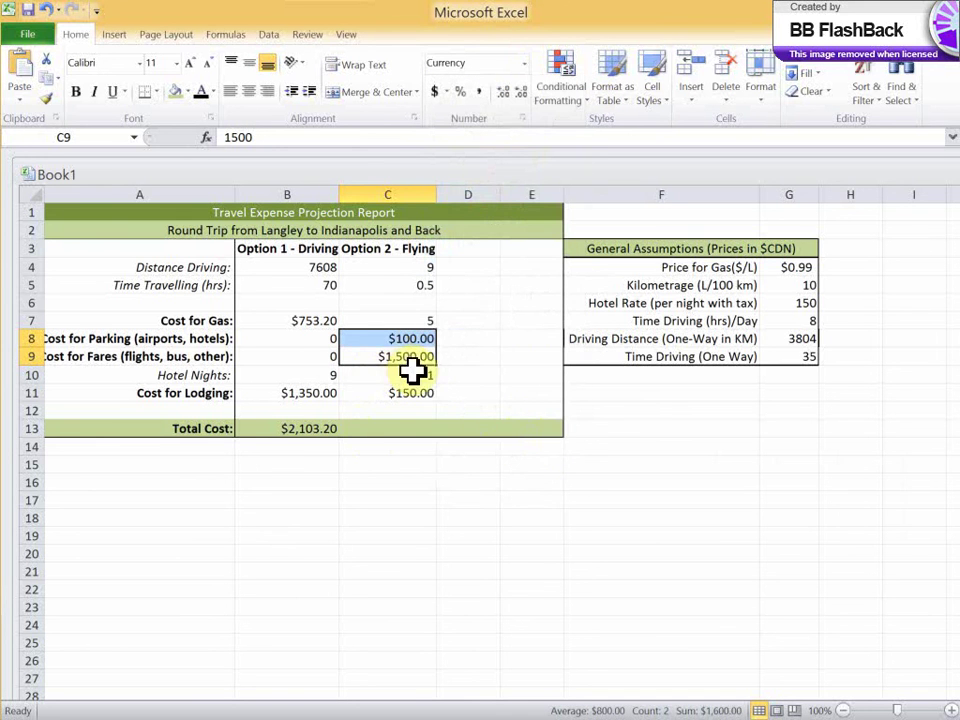
{"action": "left_click", "coordinate": [398, 321]}
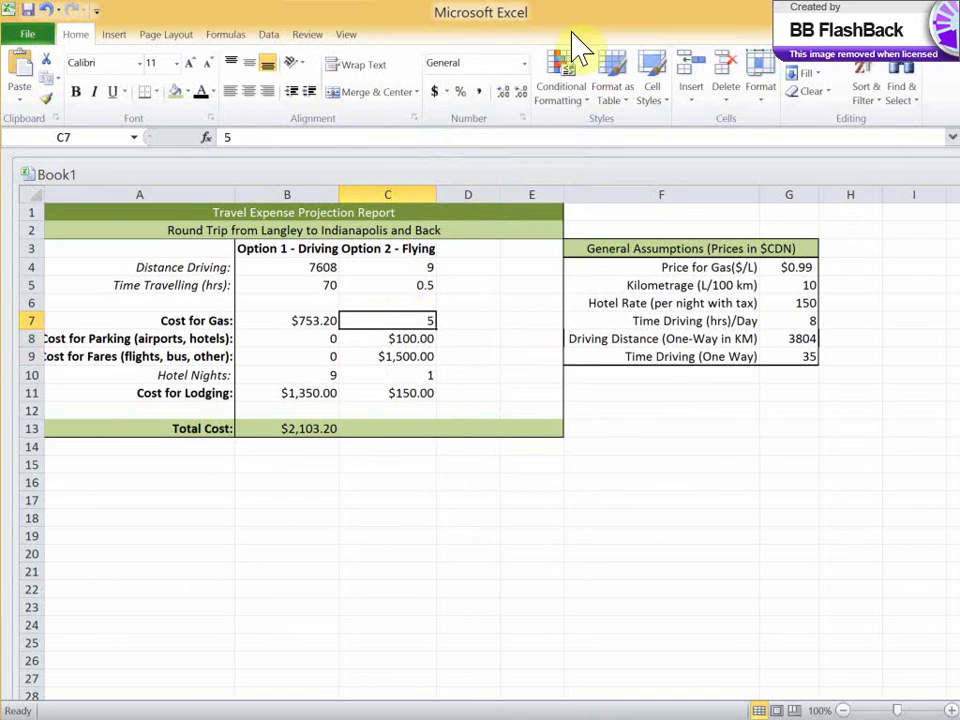
{"action": "left_click", "coordinate": [524, 63]}
{"action": "left_click", "coordinate": [510, 183]}
{"action": "left_click", "coordinate": [398, 553]}
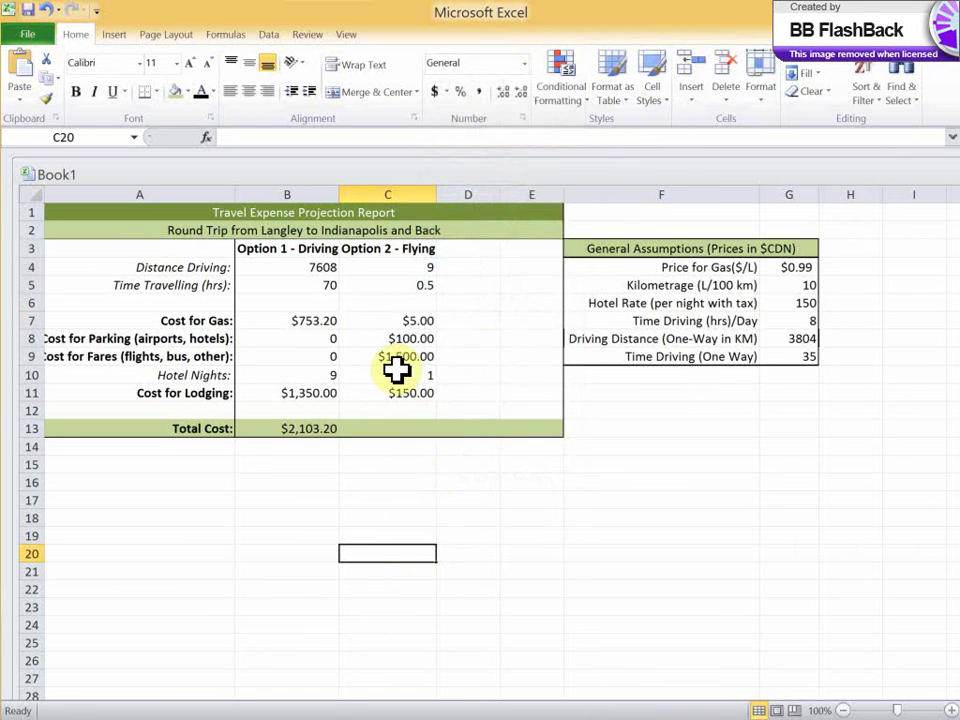
Examine the Total Cost formula in B13 and the cells it references
{"action": "left_click", "coordinate": [397, 430]}
{"action": "left_click", "coordinate": [296, 430]}
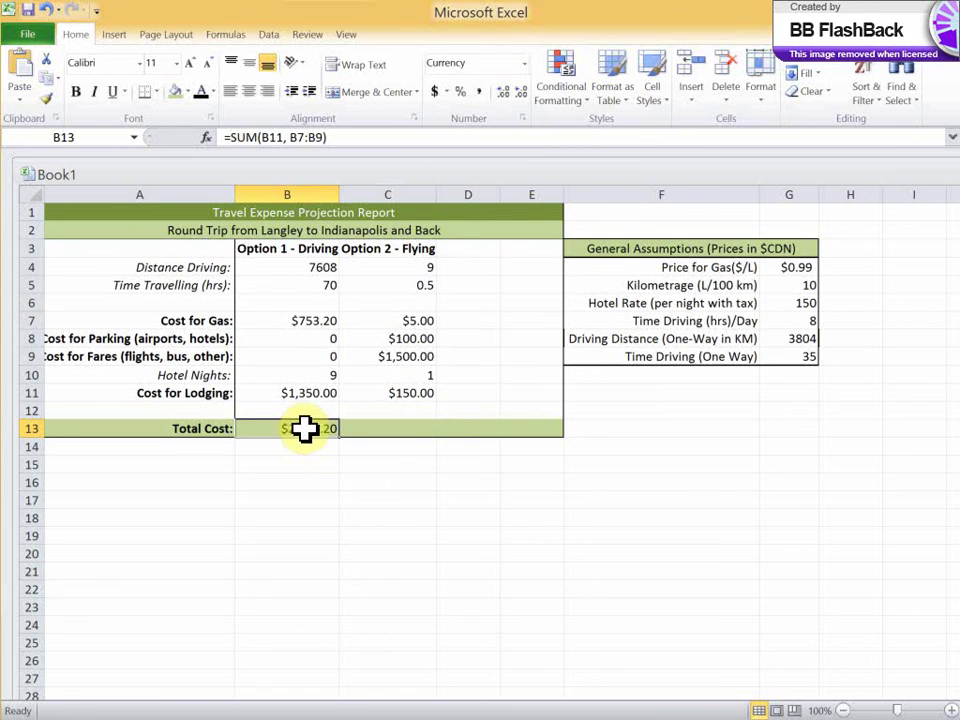
{"action": "double_click", "coordinate": [306, 430]}
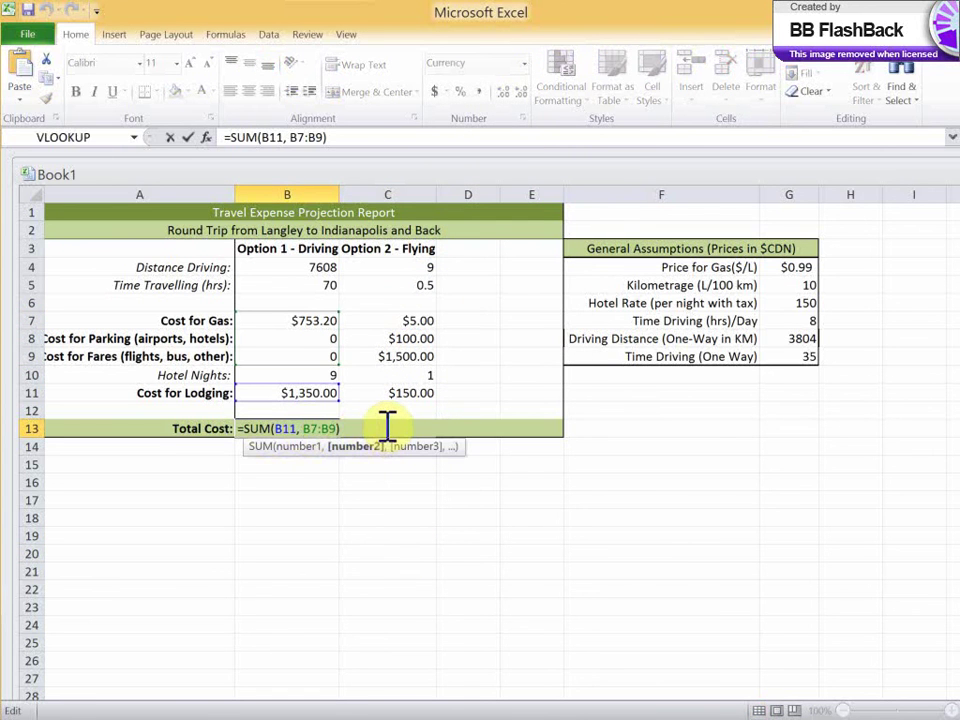
{"action": "left_click", "coordinate": [388, 463]}
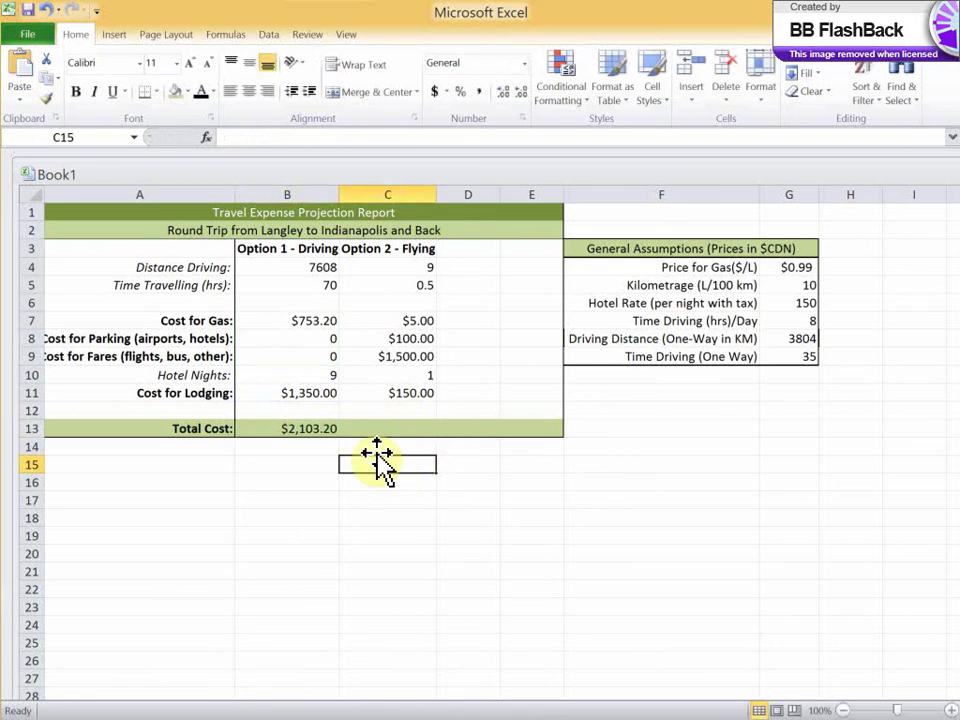
Copy the Total Cost formula from B13 into C13 for the flying option
{"action": "left_click", "coordinate": [382, 427]}
{"action": "left_click", "coordinate": [320, 428]}
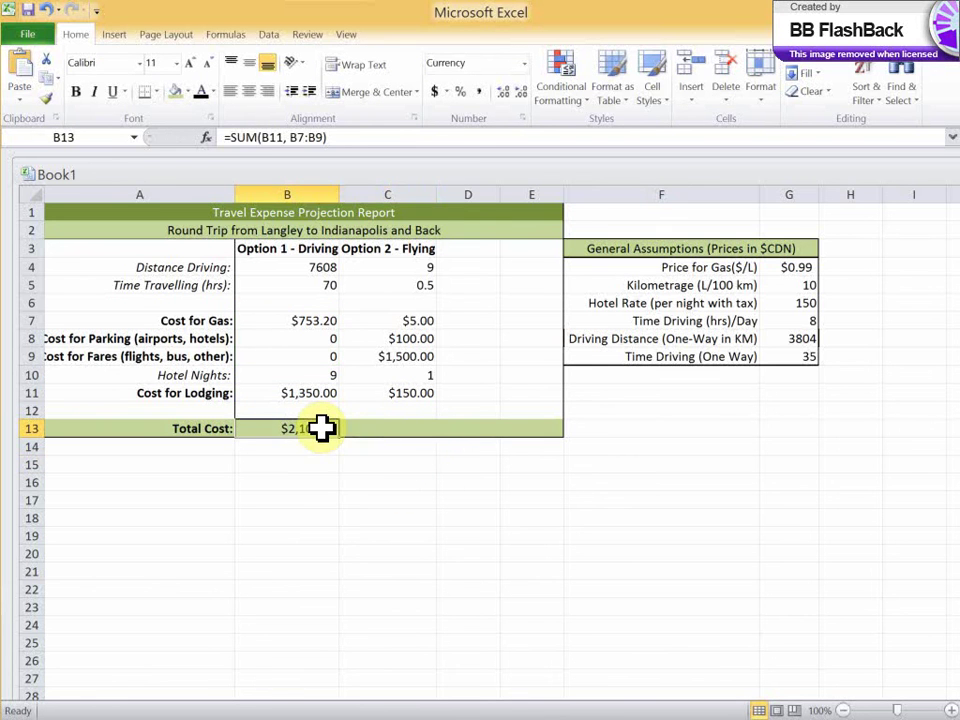
{"action": "double_click", "coordinate": [308, 430]}
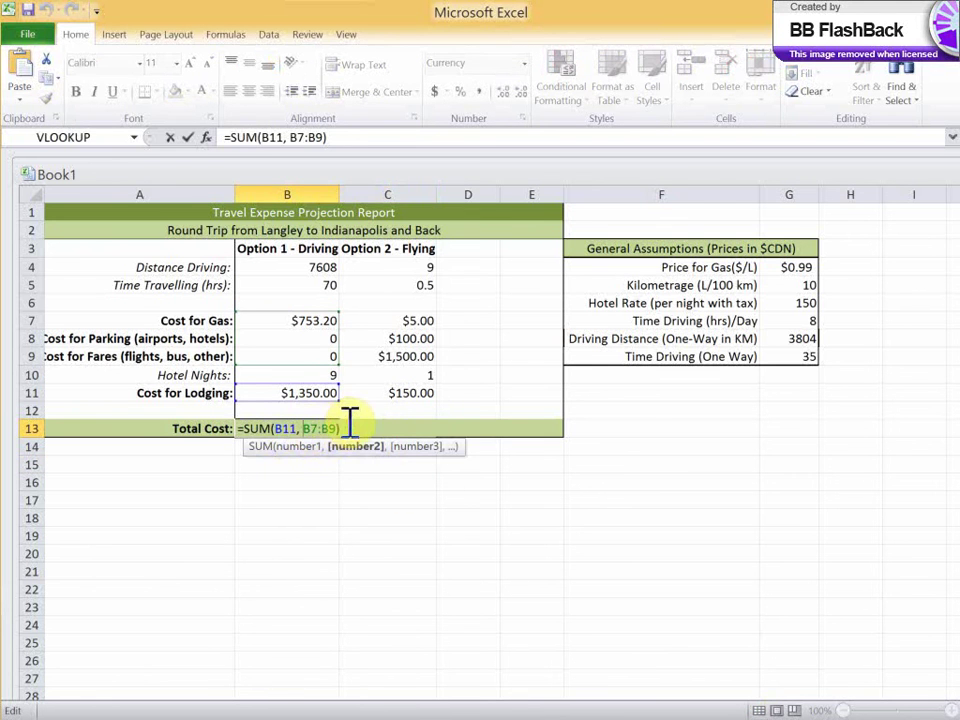
{"action": "left_click", "coordinate": [369, 478]}
{"action": "left_click", "coordinate": [326, 430]}
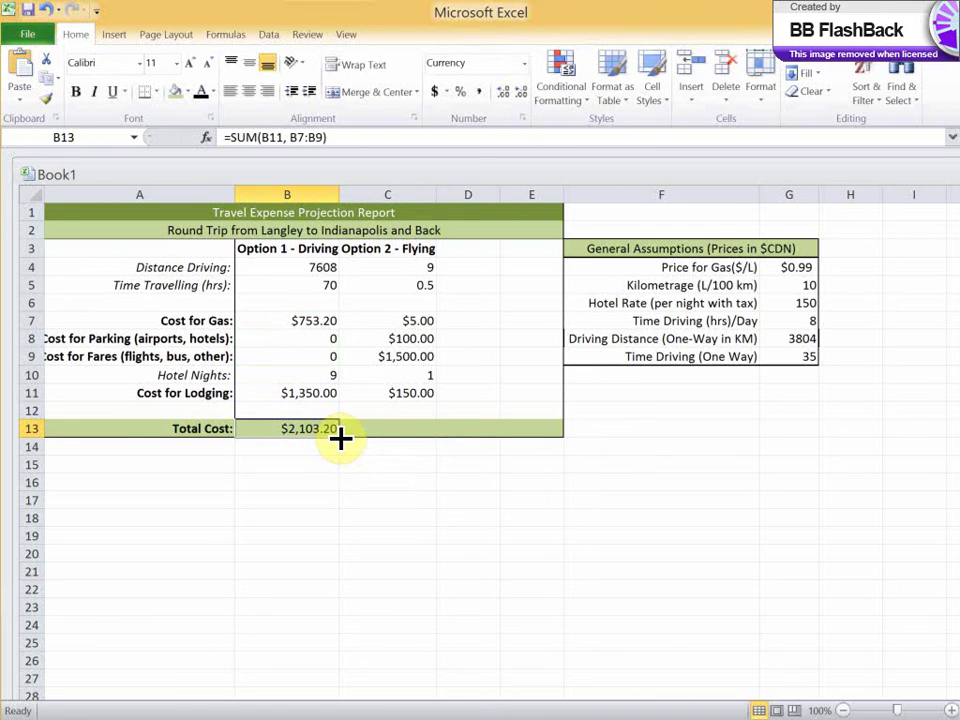
{"action": "left_click_drag", "start_coordinate": [341, 439], "coordinate": [407, 426]}
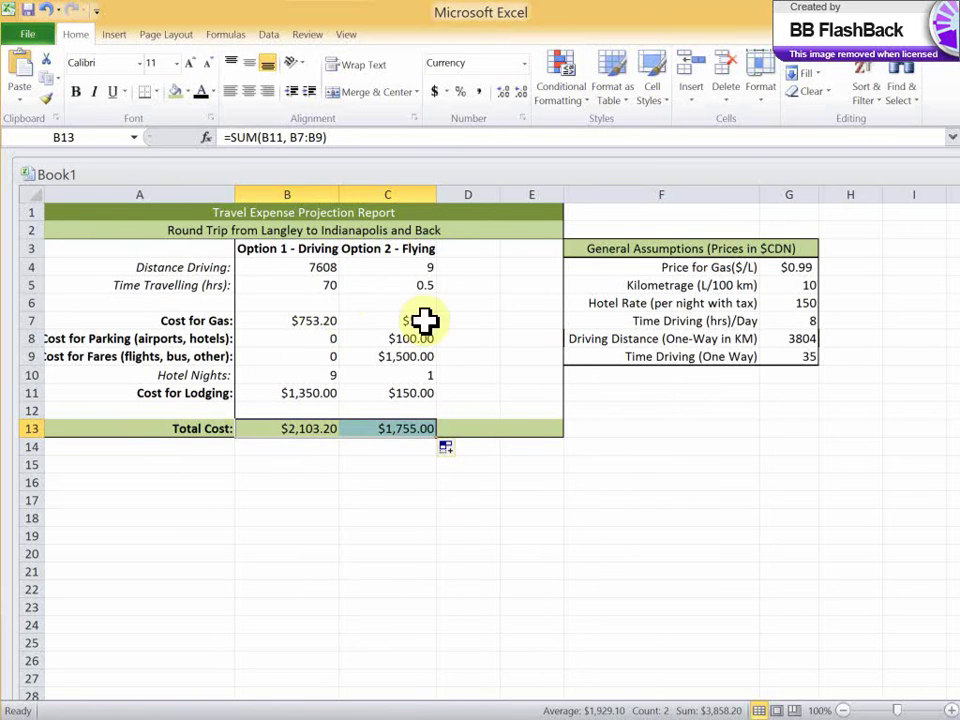
Compare the copied Total Cost formula in C13 with the original in B13 and check the cells each references
{"action": "double_click", "coordinate": [417, 428]}
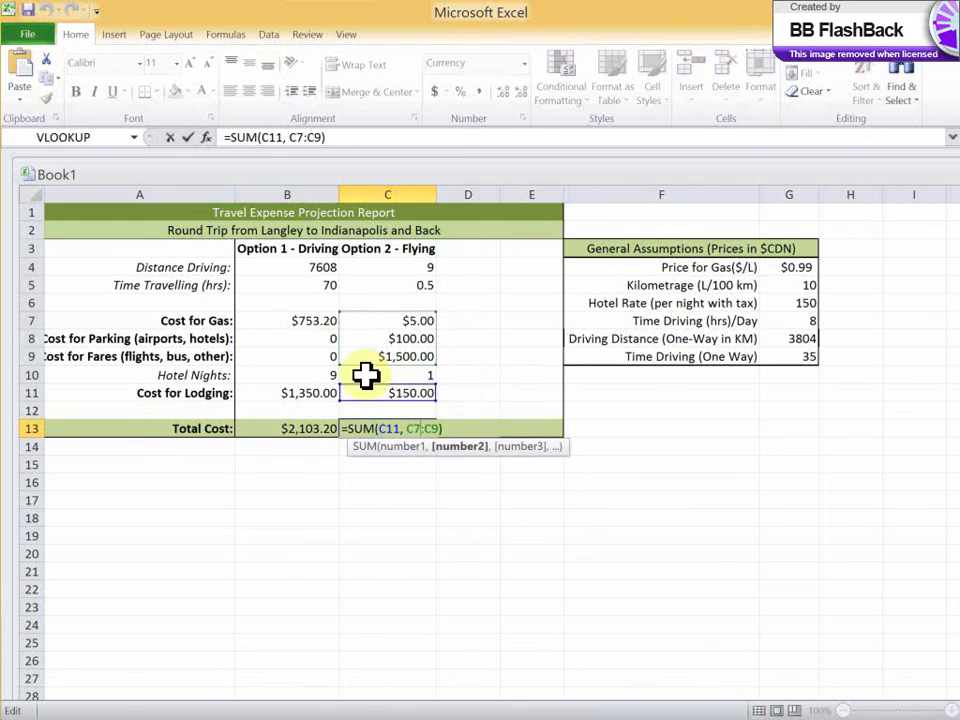
{"action": "double_click", "coordinate": [310, 431]}
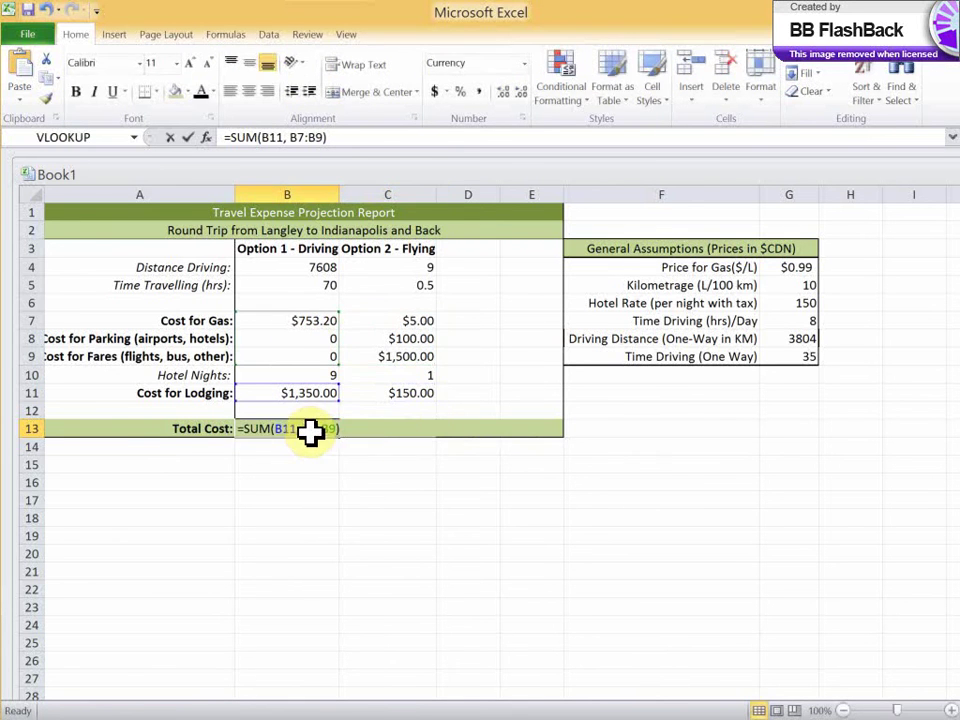
{"action": "left_click", "coordinate": [379, 461]}
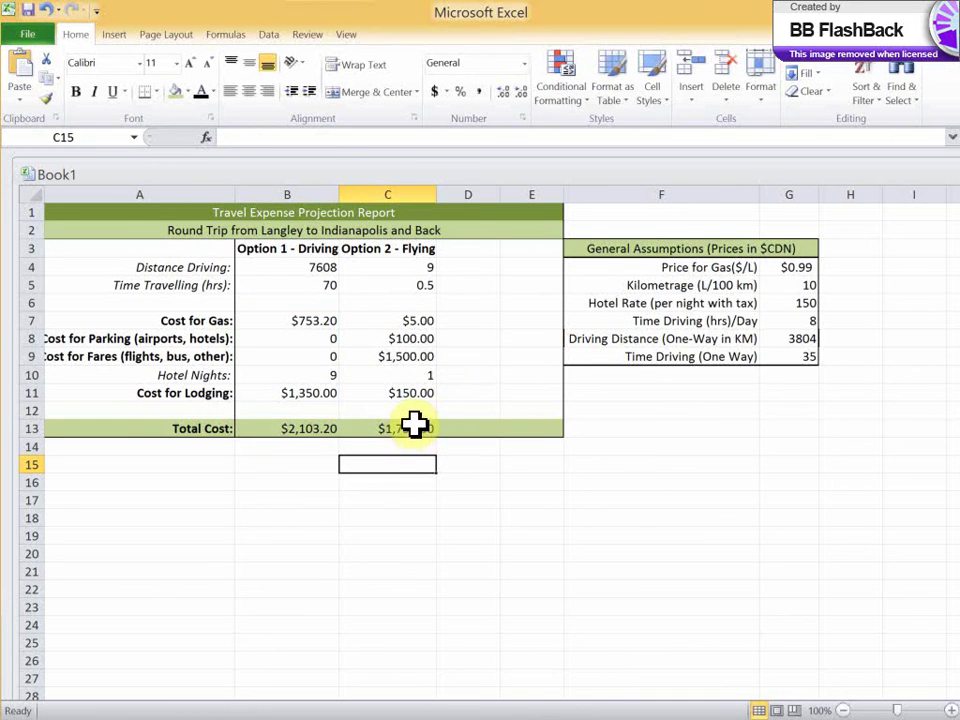
{"action": "right_click", "coordinate": [407, 428]}
{"action": "left_click", "coordinate": [369, 422]}
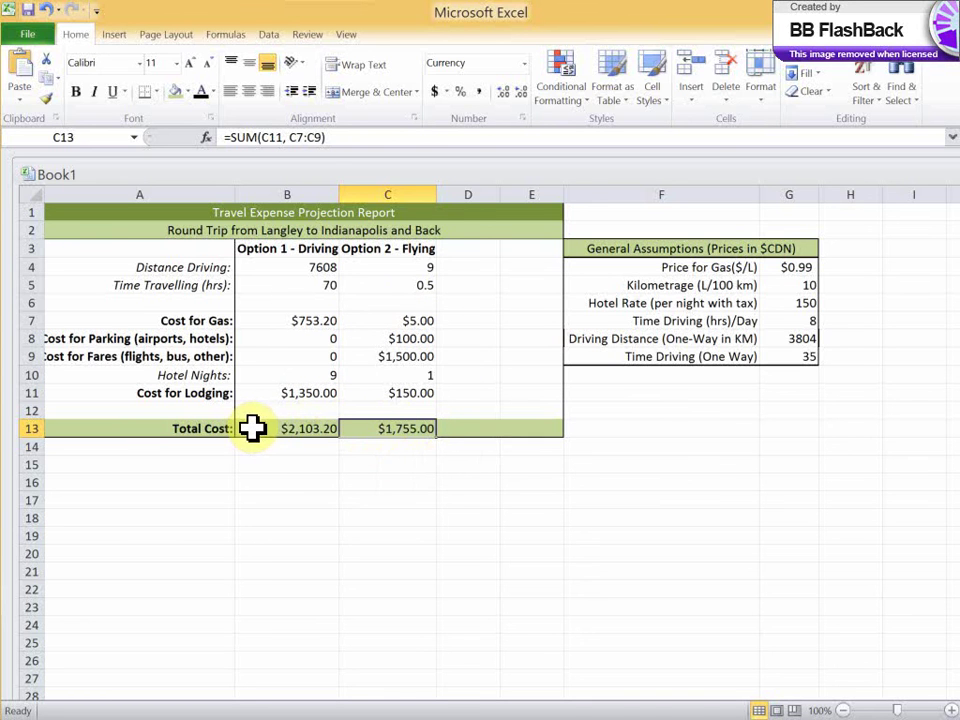
{"action": "left_click_drag", "start_coordinate": [253, 426], "coordinate": [388, 430]}
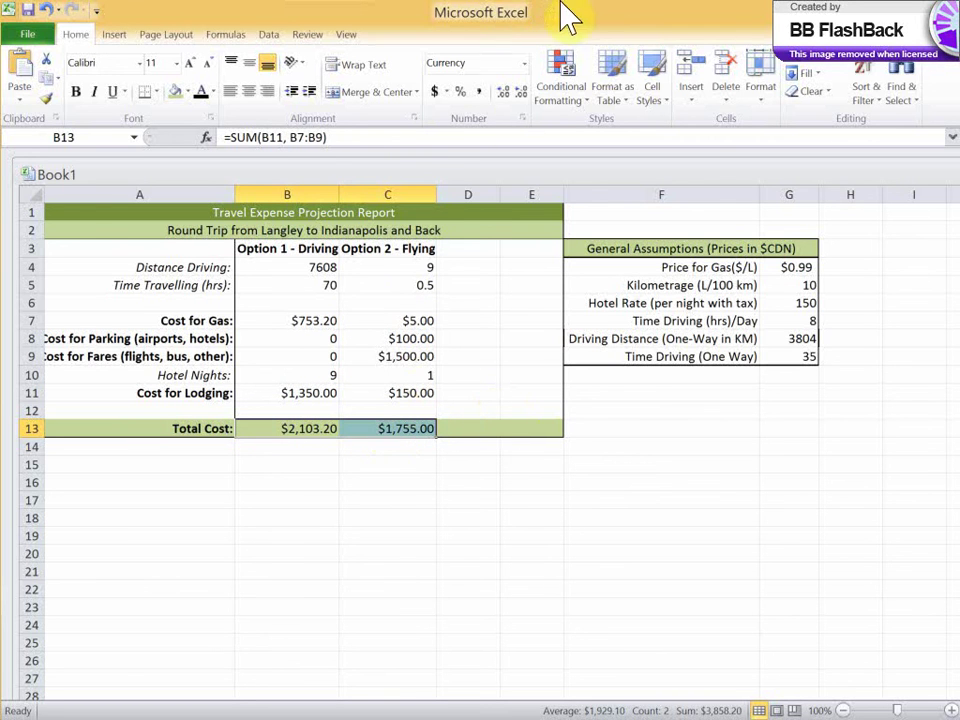
{"action": "left_click", "coordinate": [590, 108]}
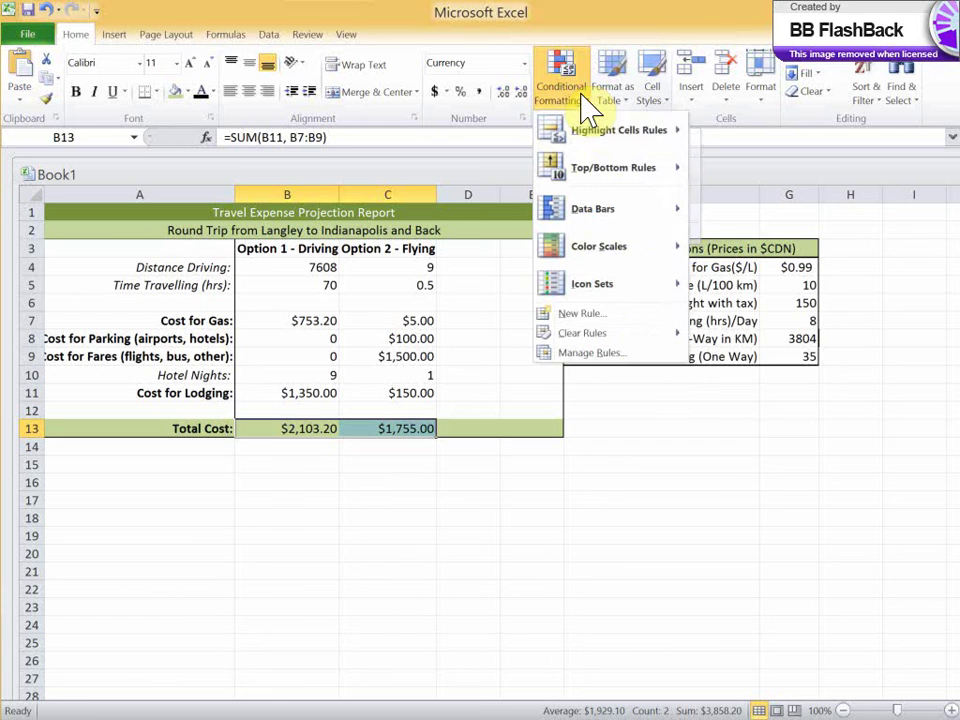
{"action": "mouse_move", "coordinate": [600, 136]}
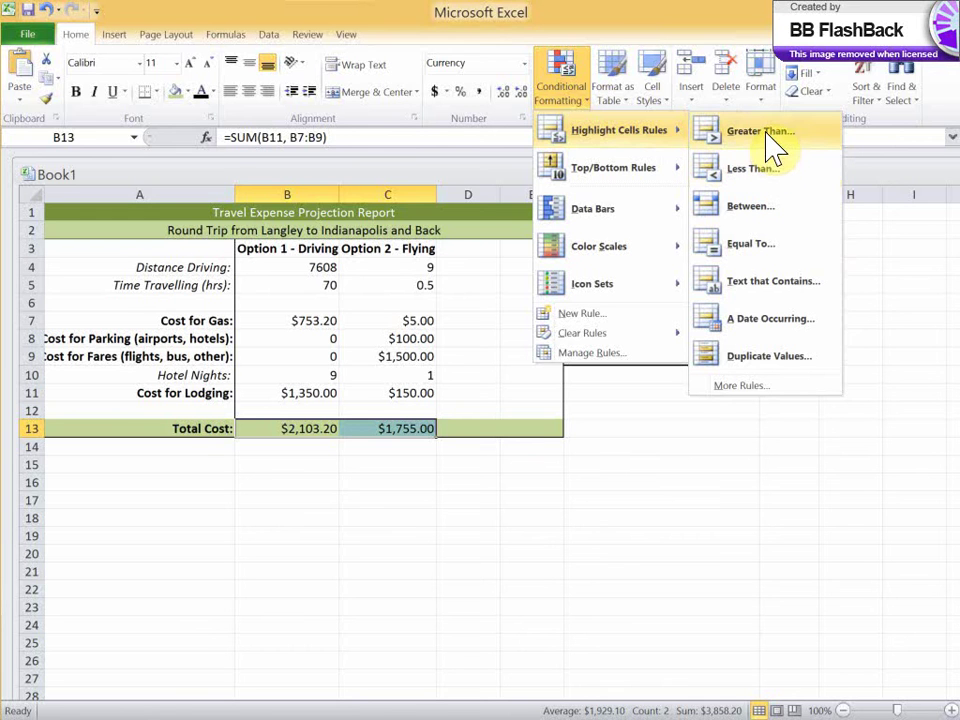
{"action": "mouse_move", "coordinate": [620, 172]}
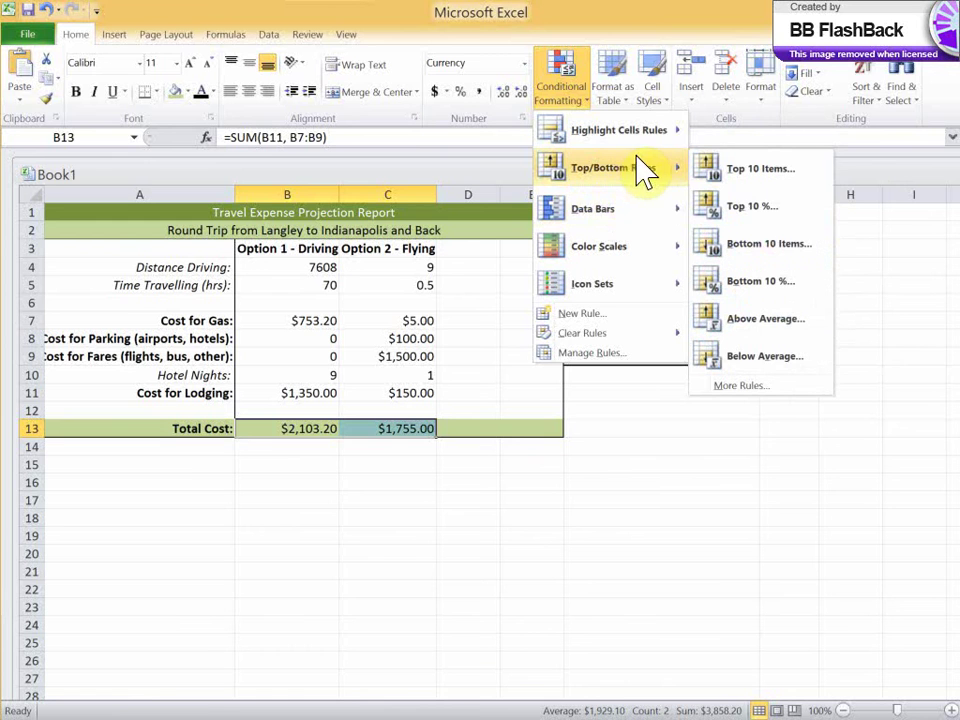
{"action": "mouse_move", "coordinate": [634, 146]}
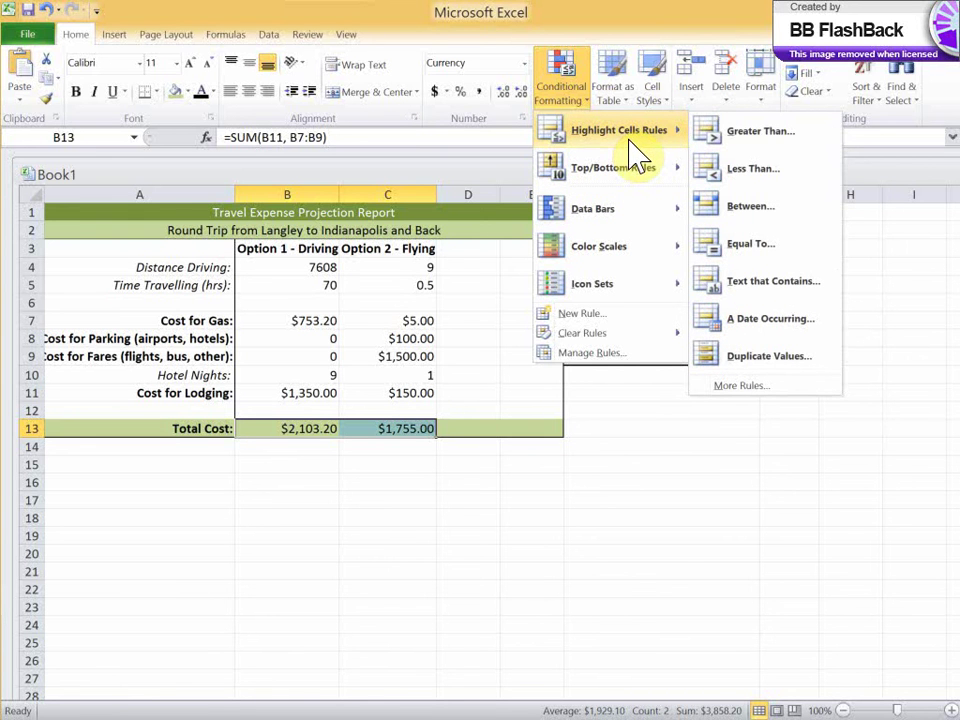
{"action": "left_click", "coordinate": [748, 145]}
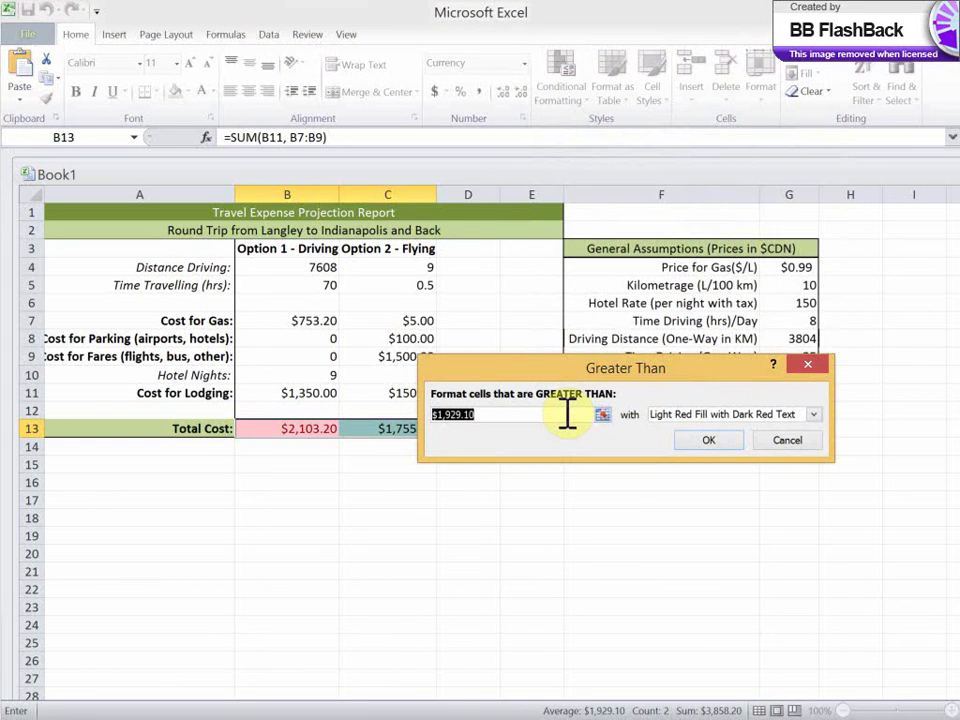
{"action": "left_click_drag", "start_coordinate": [508, 416], "coordinate": [385, 410]}
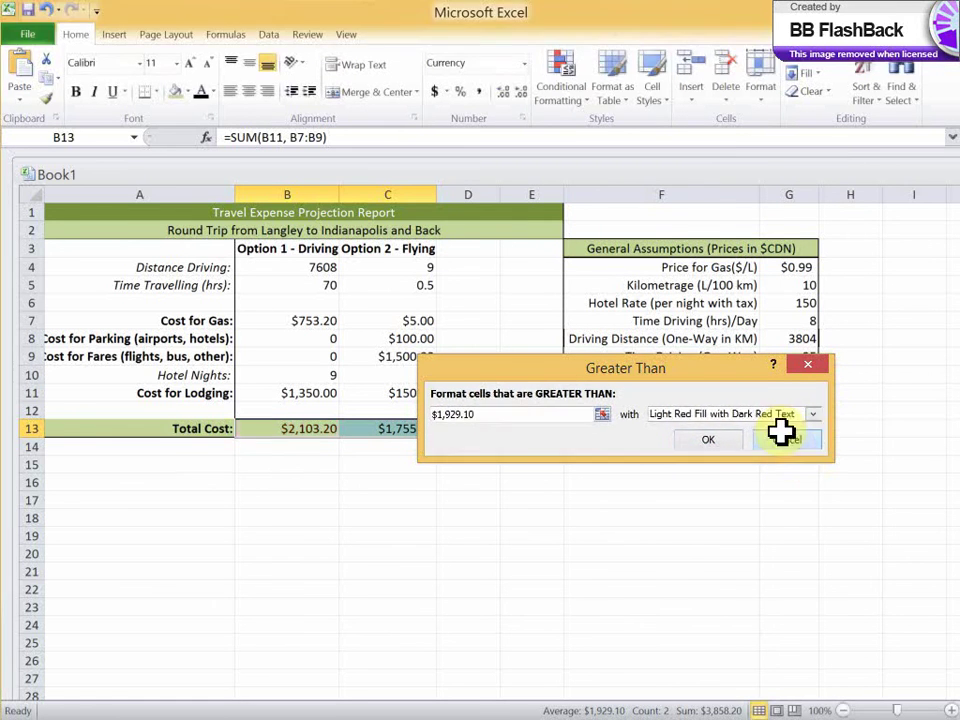
{"action": "left_click", "coordinate": [781, 436]}
Enter "Budget: 1800" in F11 below the General Assumptions table and right-align it
{"action": "left_click", "coordinate": [700, 389]}
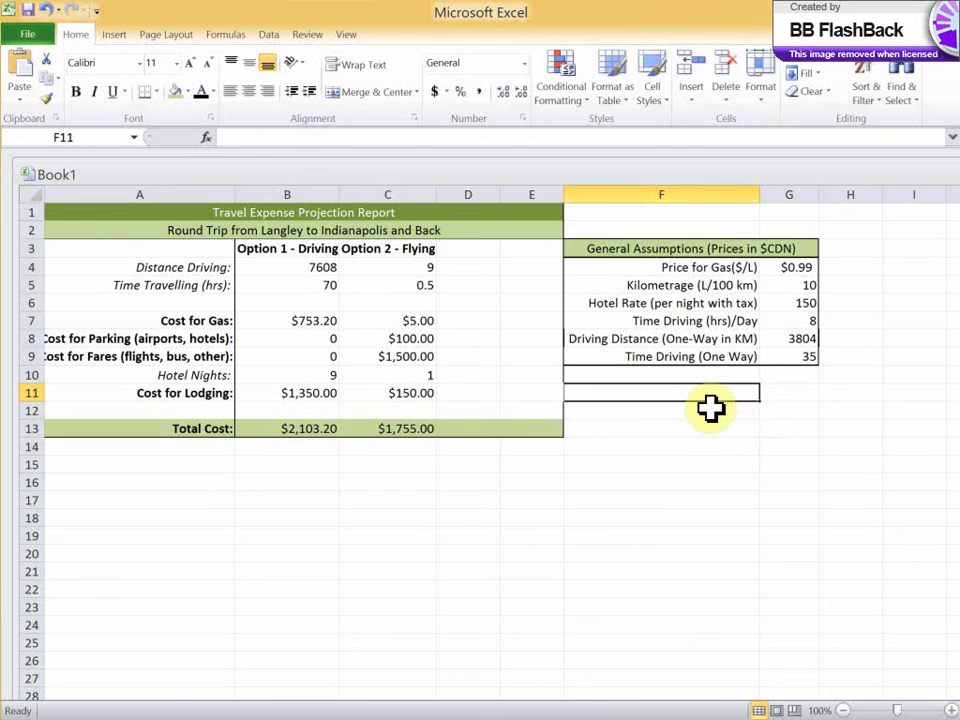
{"action": "type", "text": "Budget: 1800"}
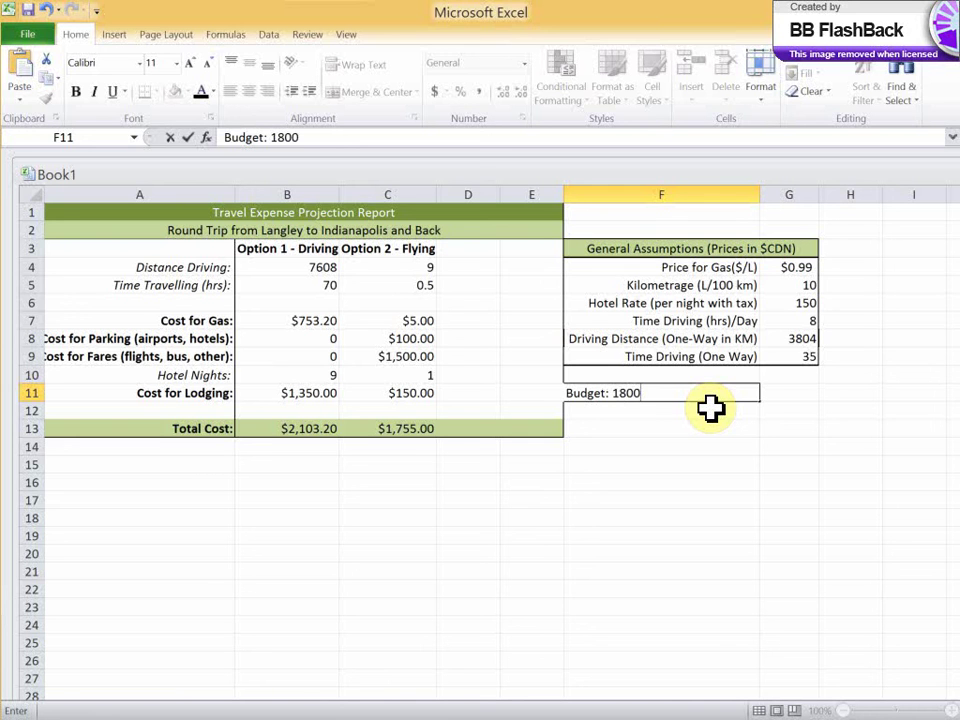
{"action": "key", "text": "Return"}
{"action": "left_click", "coordinate": [745, 391]}
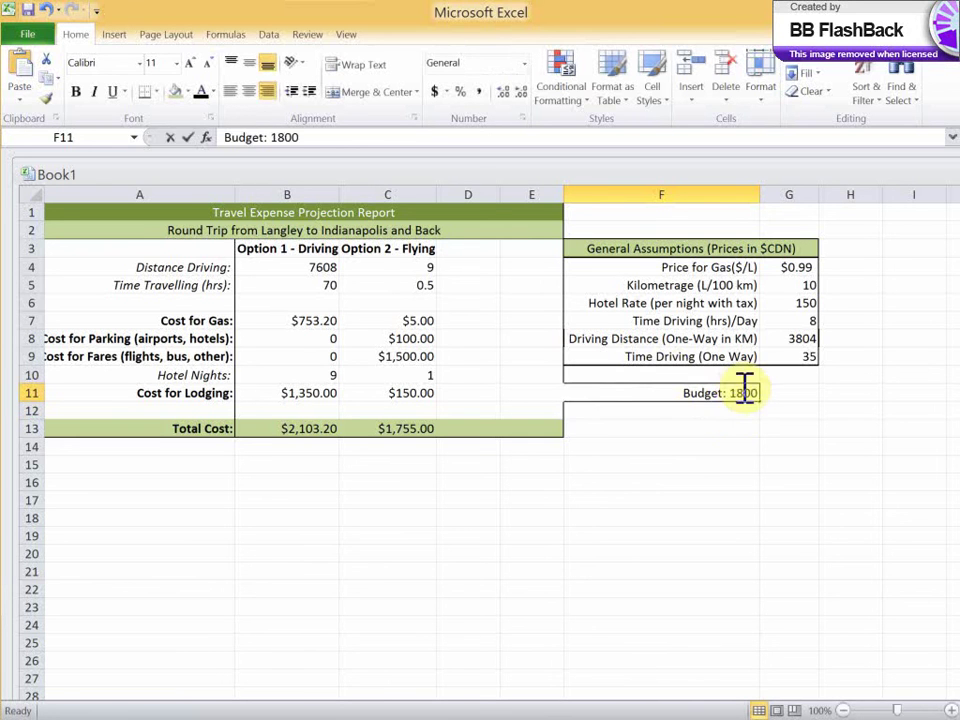
{"action": "left_click", "coordinate": [735, 430]}
{"action": "left_click", "coordinate": [714, 397]}
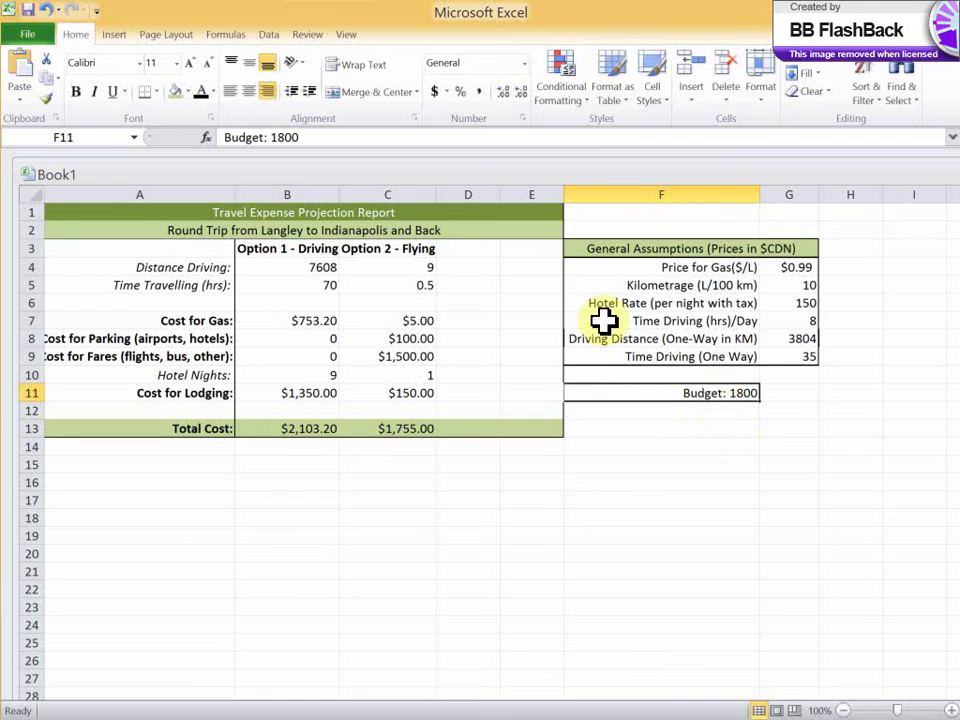
Replace the combined text in F11 with the label "Budget" and enter 1800 in G11
{"action": "left_click", "coordinate": [732, 518]}
{"action": "left_click", "coordinate": [722, 406]}
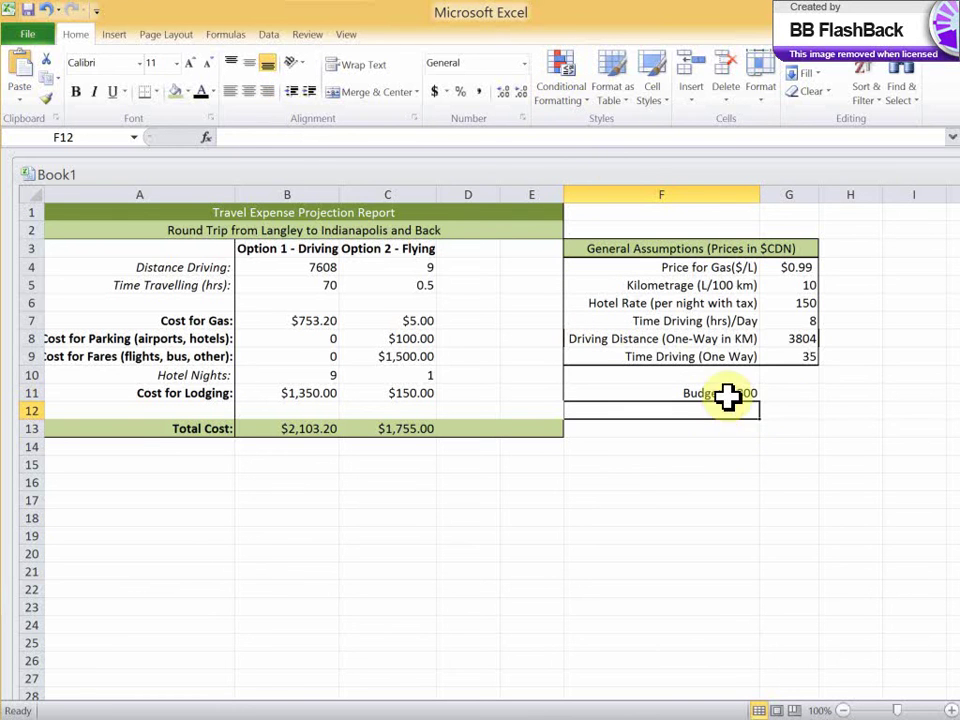
{"action": "left_click", "coordinate": [727, 395]}
{"action": "double_click", "coordinate": [731, 395]}
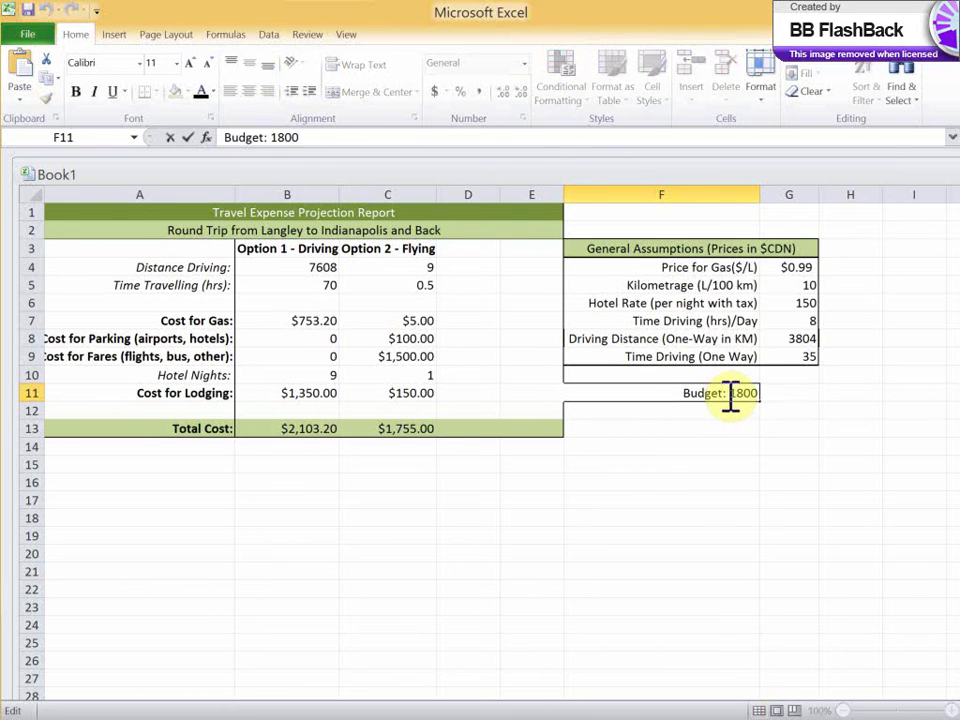
{"action": "left_click_drag", "start_coordinate": [731, 394], "coordinate": [662, 395]}
{"action": "left_click", "coordinate": [746, 428]}
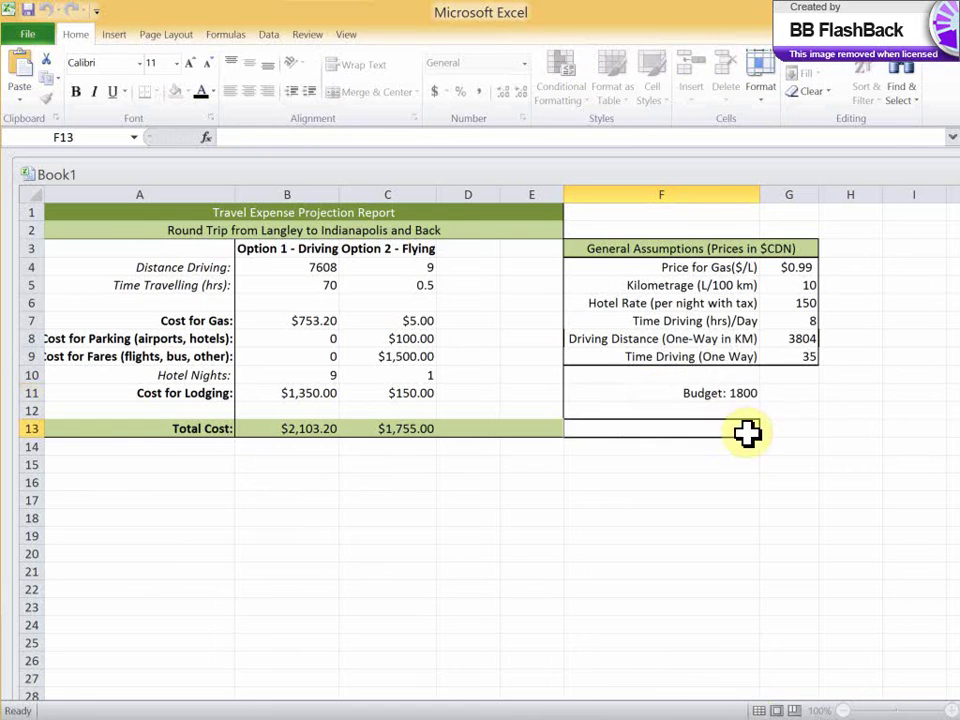
{"action": "left_click", "coordinate": [739, 399]}
{"action": "key", "text": "BackSpace"}
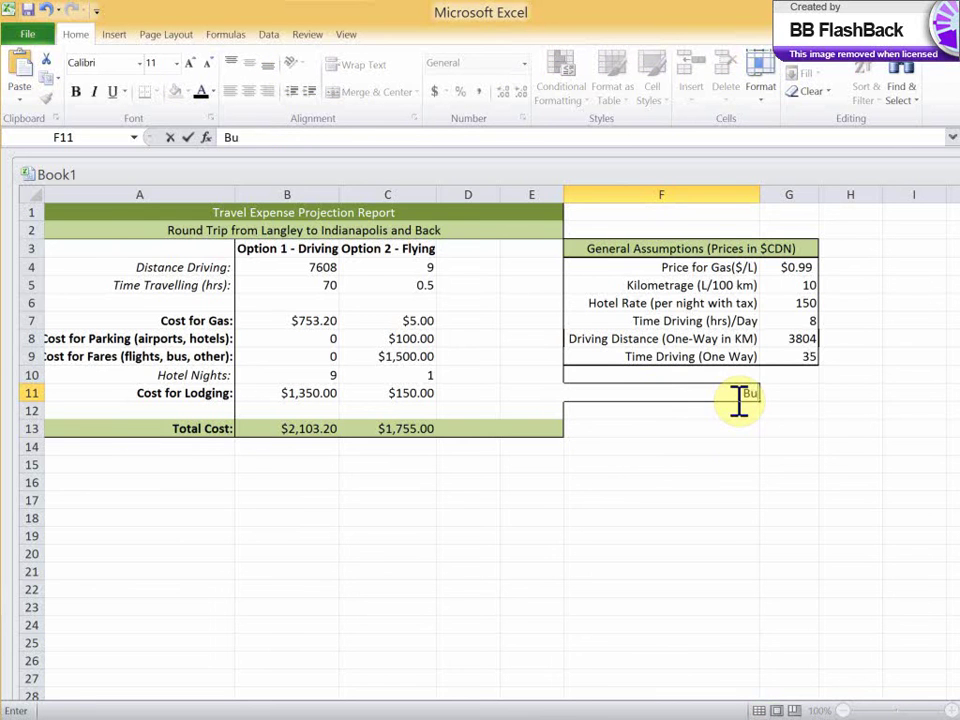
{"action": "key", "text": "Return"}
{"action": "key", "text": "Right"}
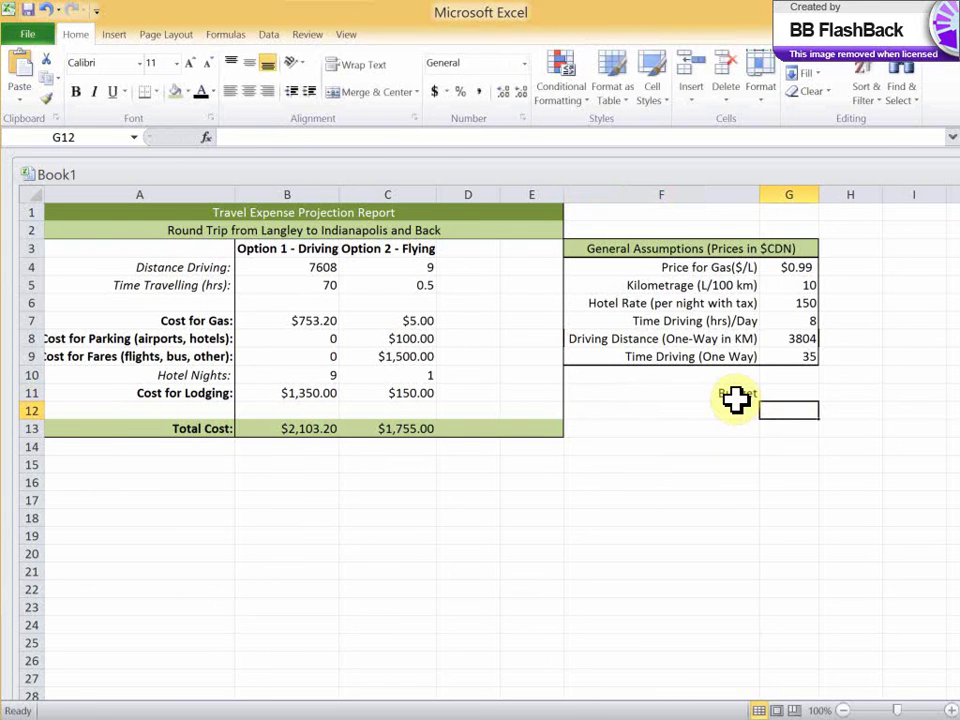
{"action": "type", "text": "1800"}
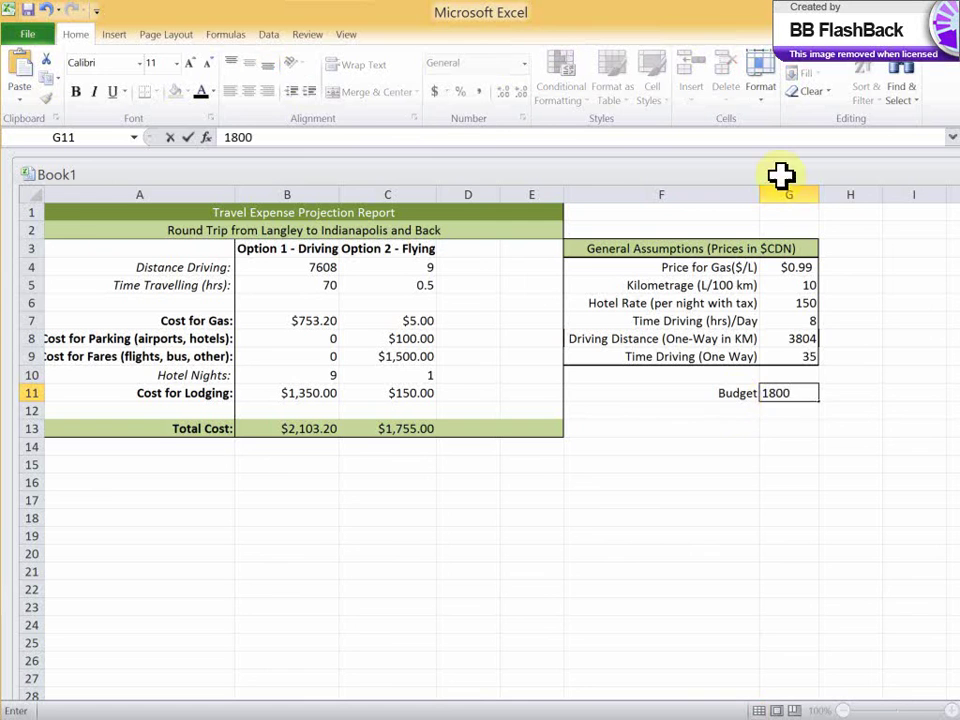
{"action": "key", "text": "Return"}
Add a colon to the label in F11 so it reads "Budget:"
{"action": "left_click", "coordinate": [745, 399]}
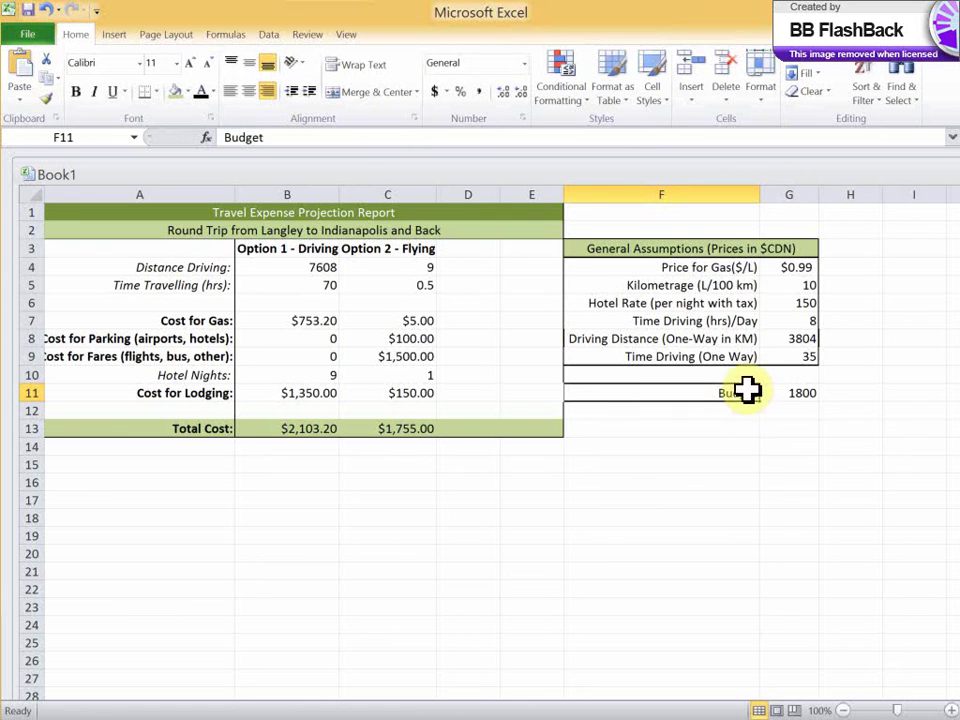
{"action": "double_click", "coordinate": [748, 389]}
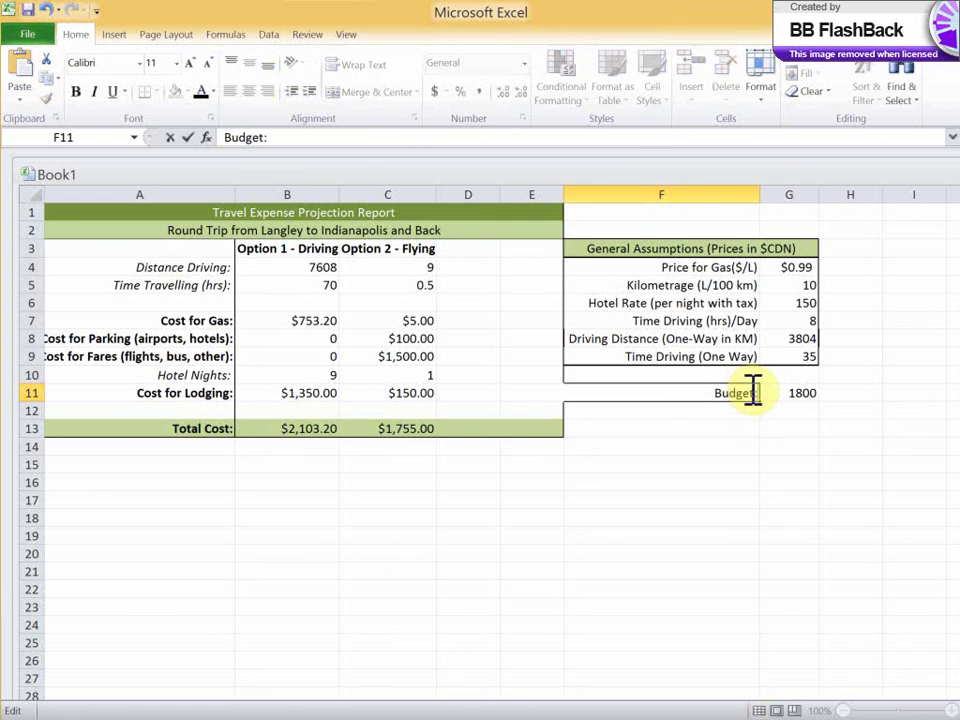
{"action": "left_click", "coordinate": [731, 463]}
Apply a Thick Box Border around the budget label and amount in F11:G11
{"action": "left_click_drag", "start_coordinate": [731, 392], "coordinate": [795, 392]}
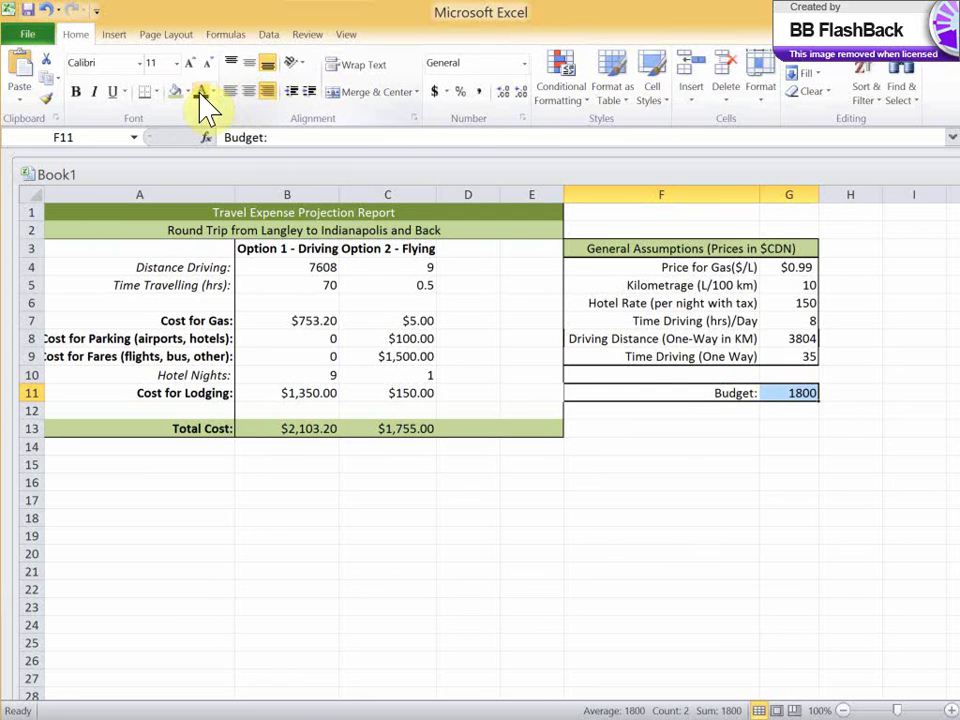
{"action": "left_click", "coordinate": [157, 92]}
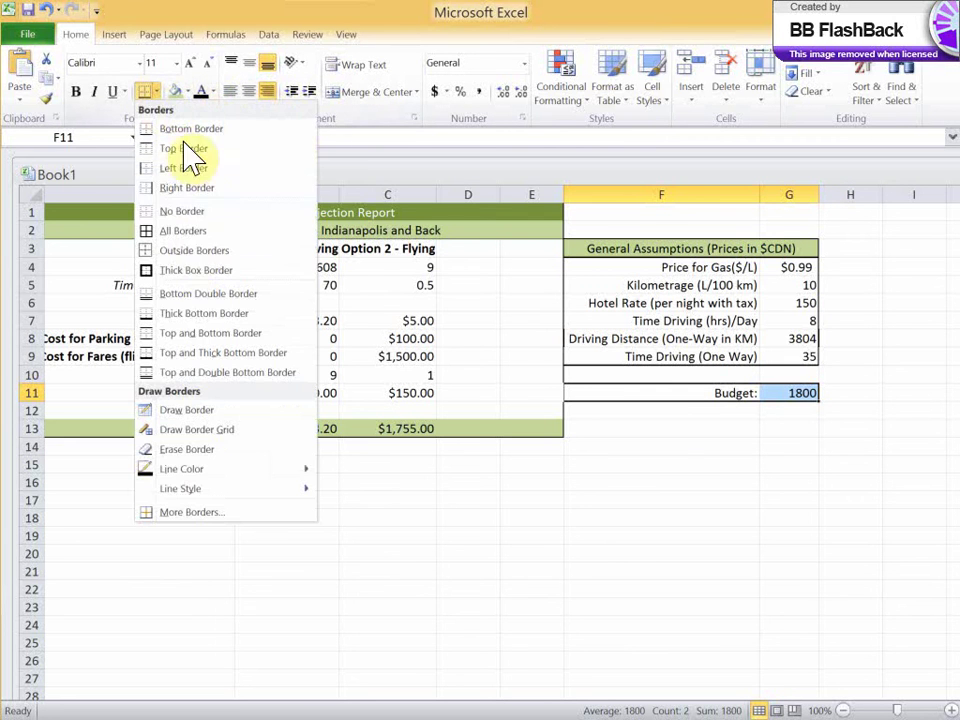
{"action": "left_click", "coordinate": [189, 272]}
{"action": "left_click", "coordinate": [803, 393]}
{"action": "type", "text": "1800"}
{"action": "key", "text": "Return"}
{"action": "left_click", "coordinate": [799, 396]}
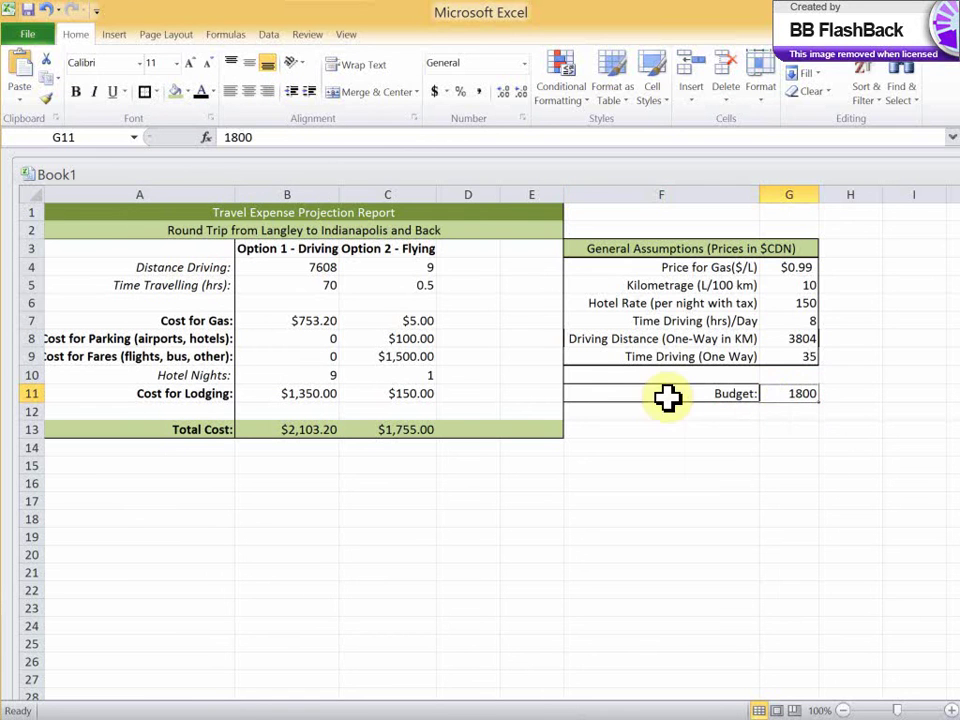
Make the "Budget:" label in F11 bold
{"action": "left_click", "coordinate": [700, 393]}
{"action": "key", "text": "ctrl+b"}
{"action": "left_click", "coordinate": [789, 466]}
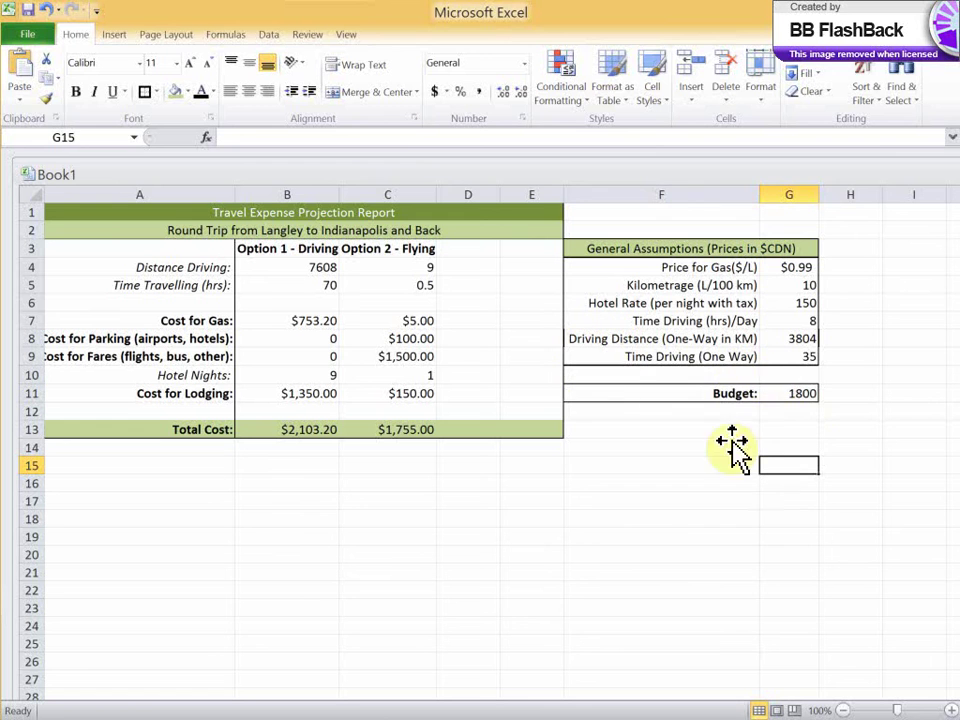
{"action": "left_click", "coordinate": [699, 392]}
{"action": "left_click", "coordinate": [732, 408]}
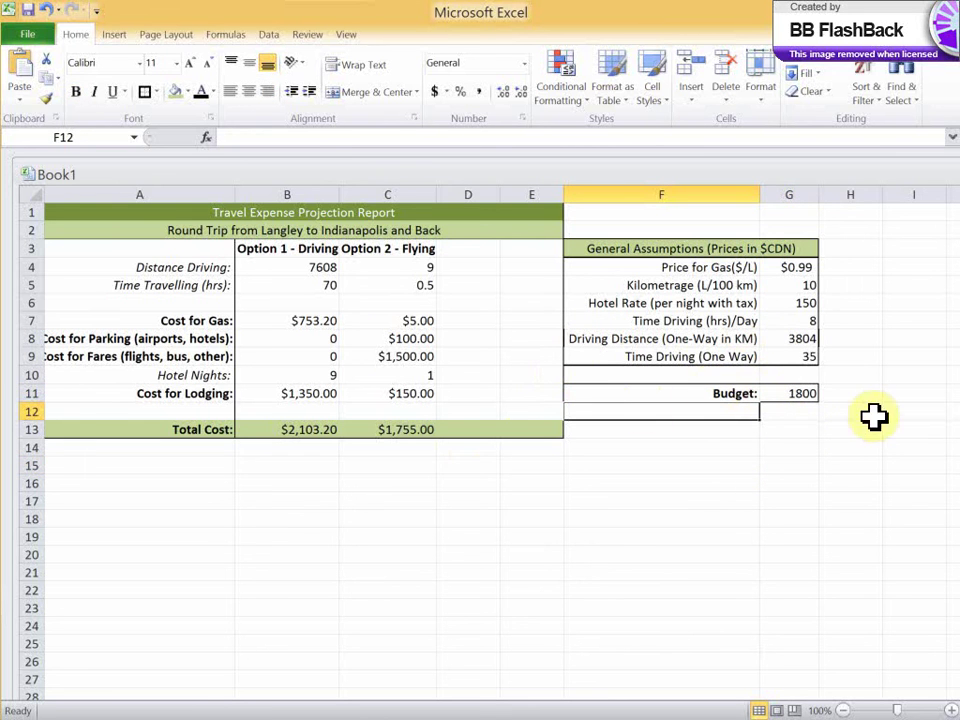
Conditionally format total costs B13:C13 with Light Red Fill with Dark Red Text when greater than the budget in =$G$11
{"action": "left_click", "coordinate": [797, 394]}
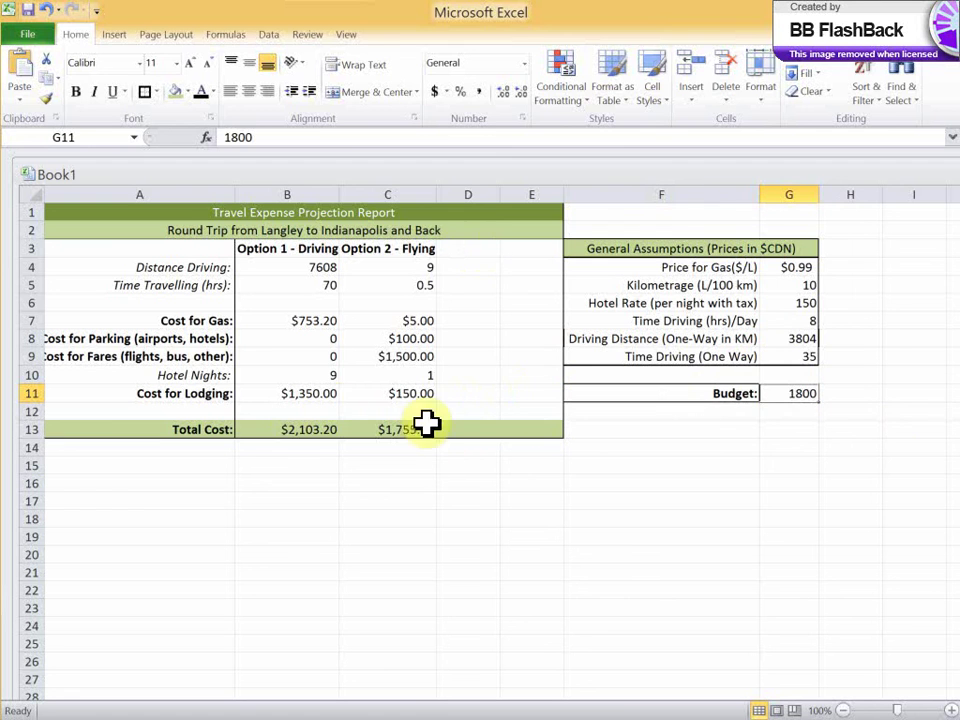
{"action": "left_click_drag", "start_coordinate": [286, 430], "coordinate": [428, 432]}
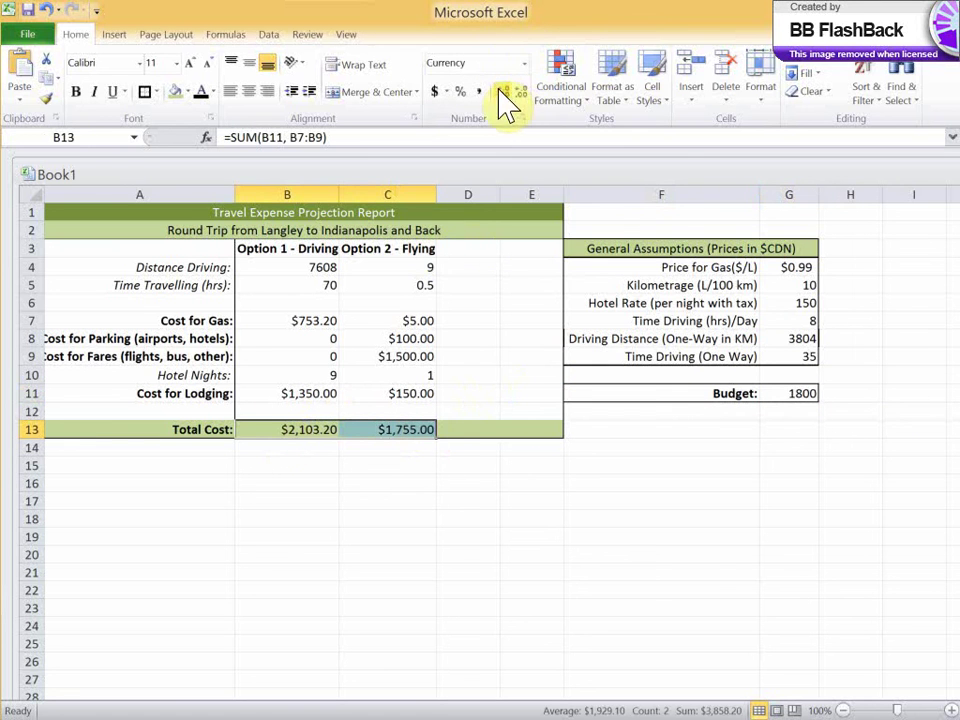
{"action": "left_click", "coordinate": [583, 100]}
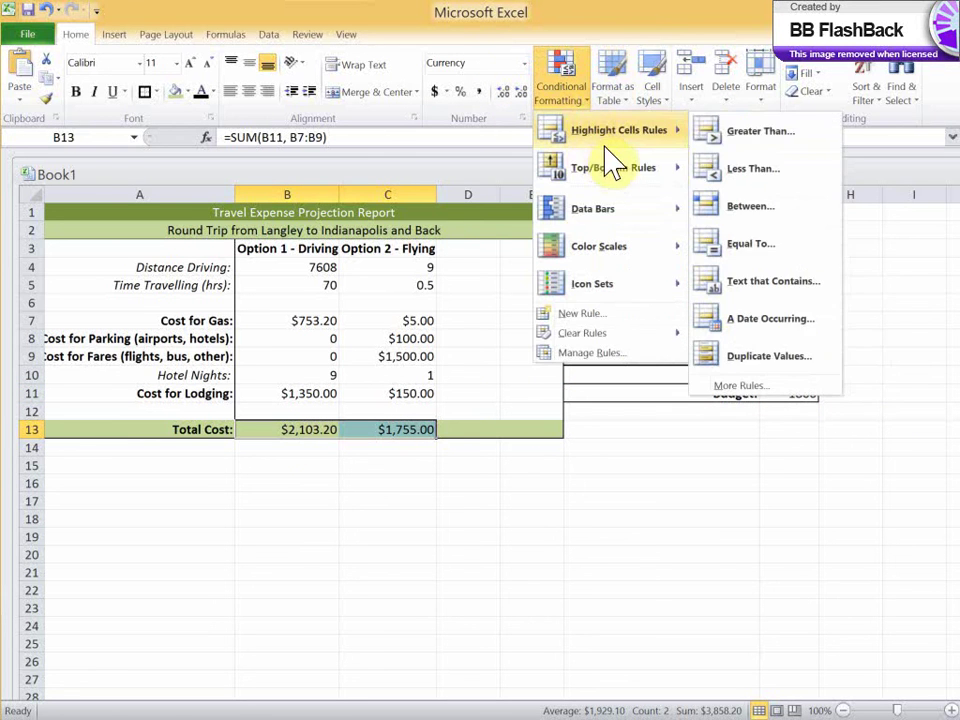
{"action": "mouse_move", "coordinate": [632, 135]}
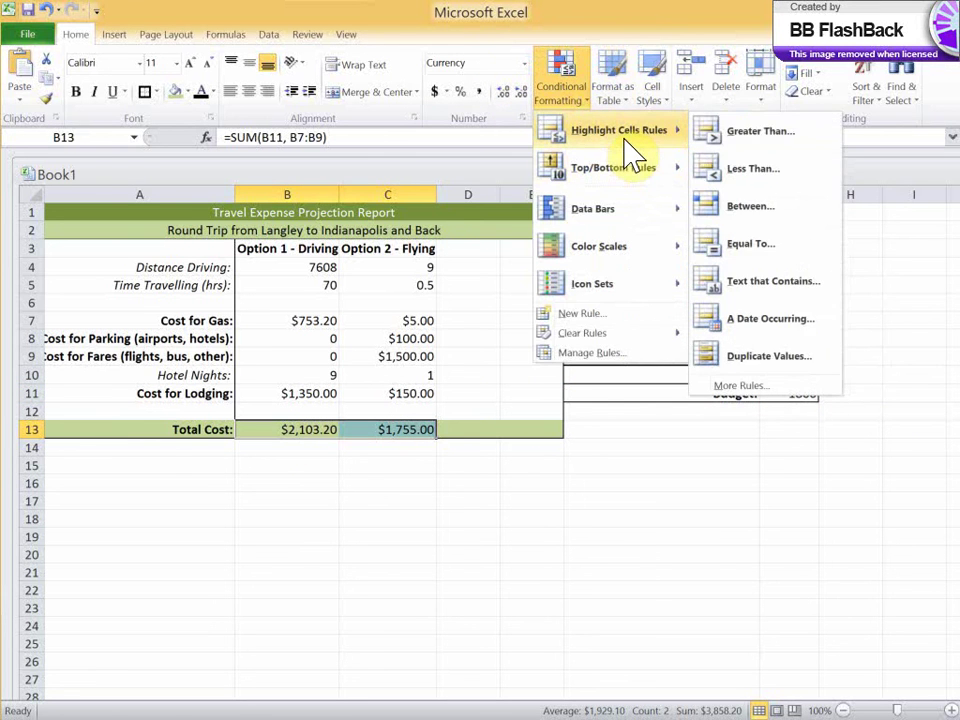
{"action": "left_click", "coordinate": [755, 138]}
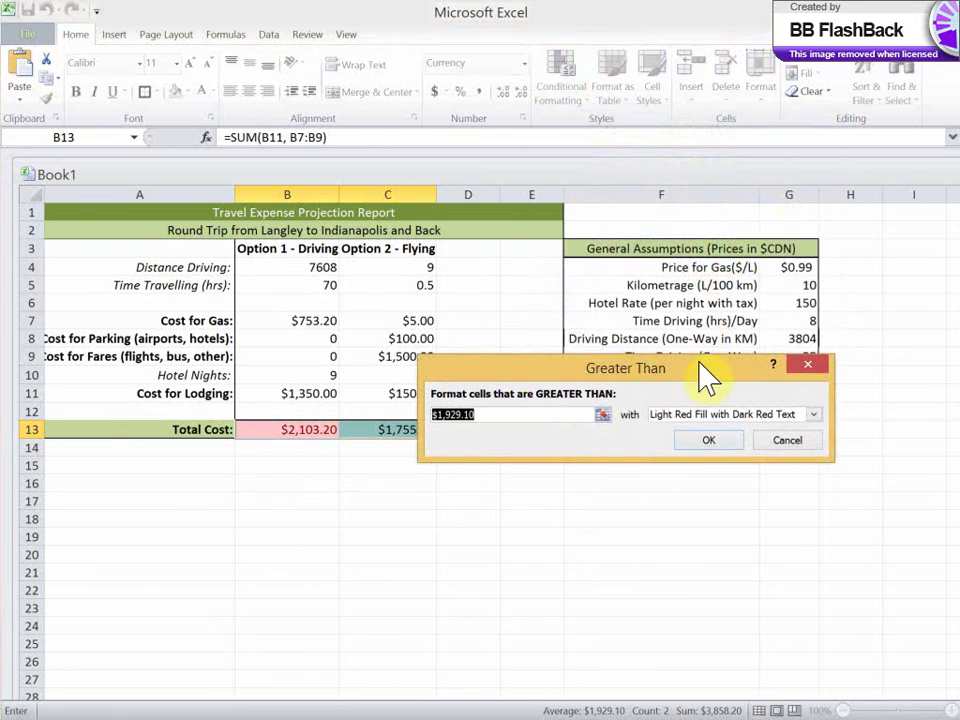
{"action": "left_click_drag", "start_coordinate": [705, 378], "coordinate": [697, 457]}
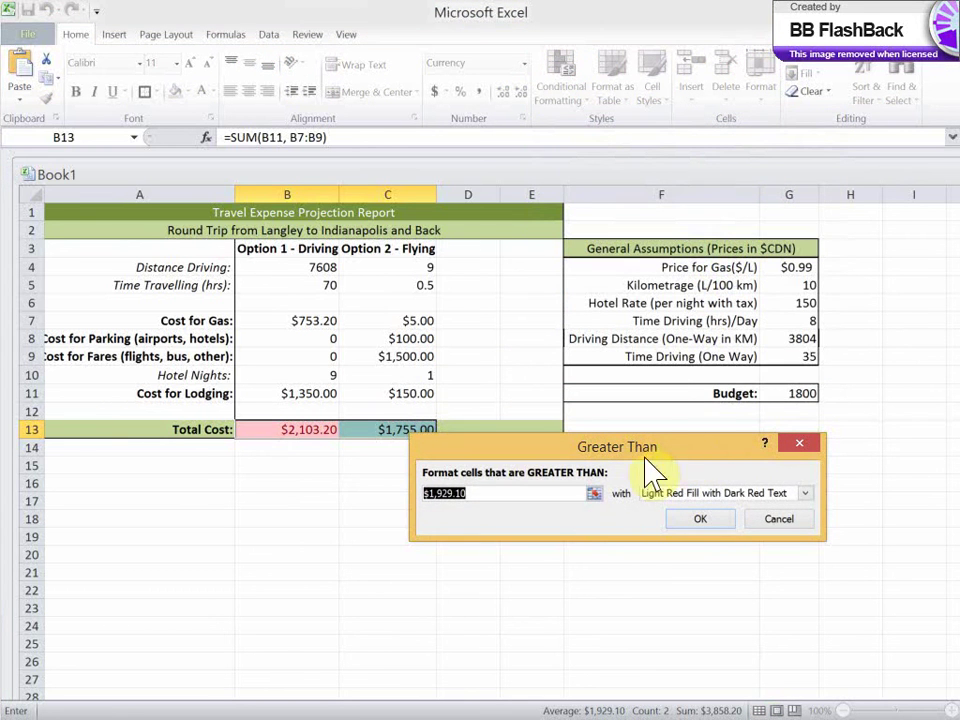
{"action": "left_click", "coordinate": [592, 495]}
{"action": "left_click", "coordinate": [790, 393]}
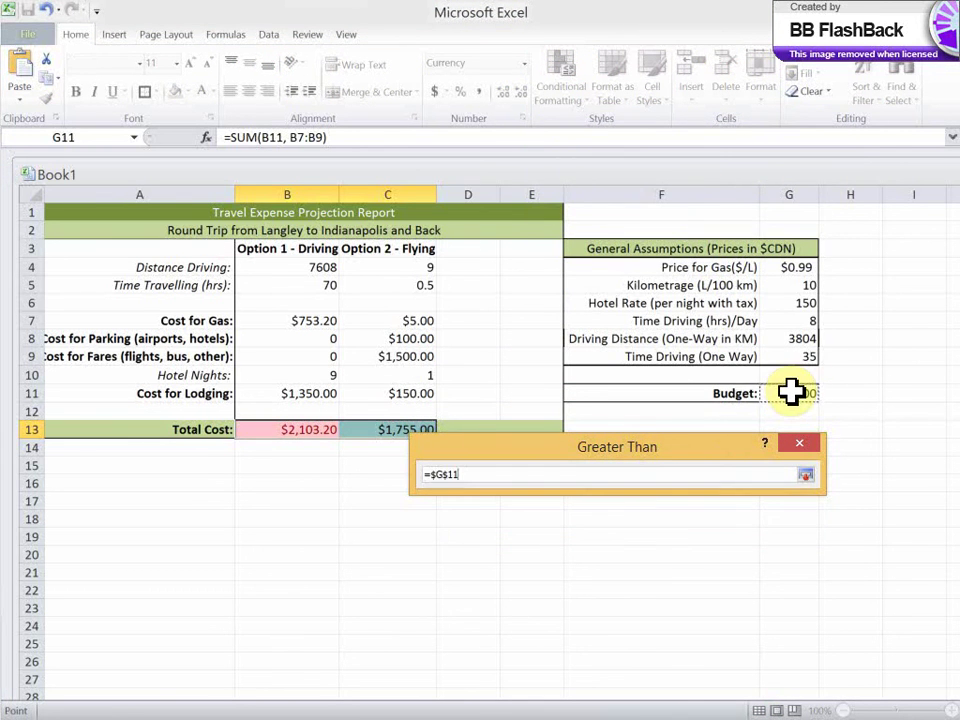
{"action": "left_click", "coordinate": [805, 475]}
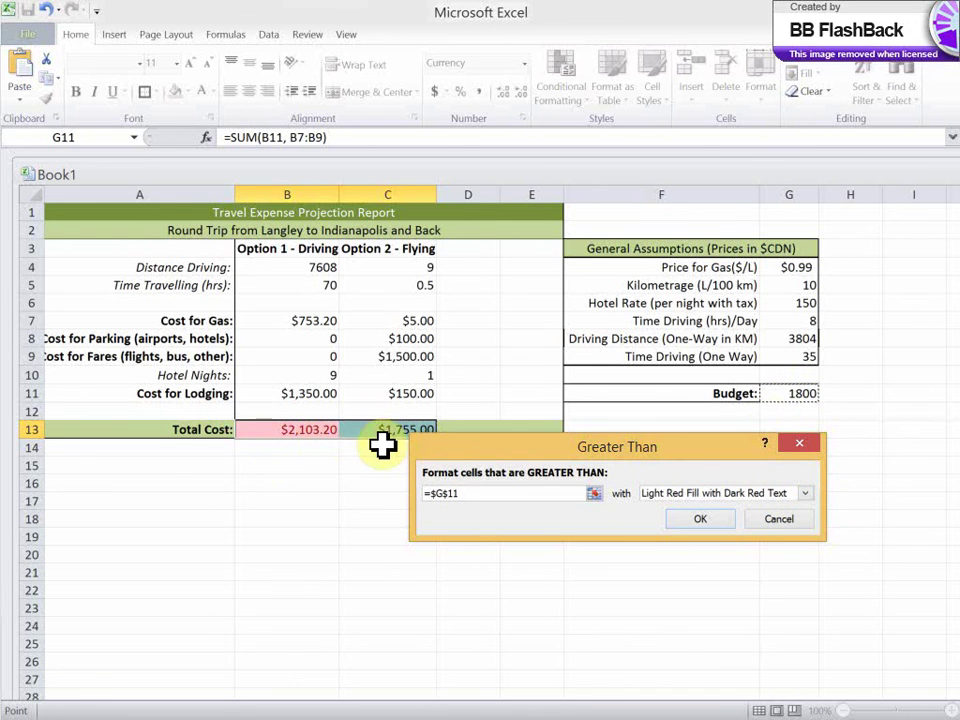
{"action": "left_click", "coordinate": [711, 527]}
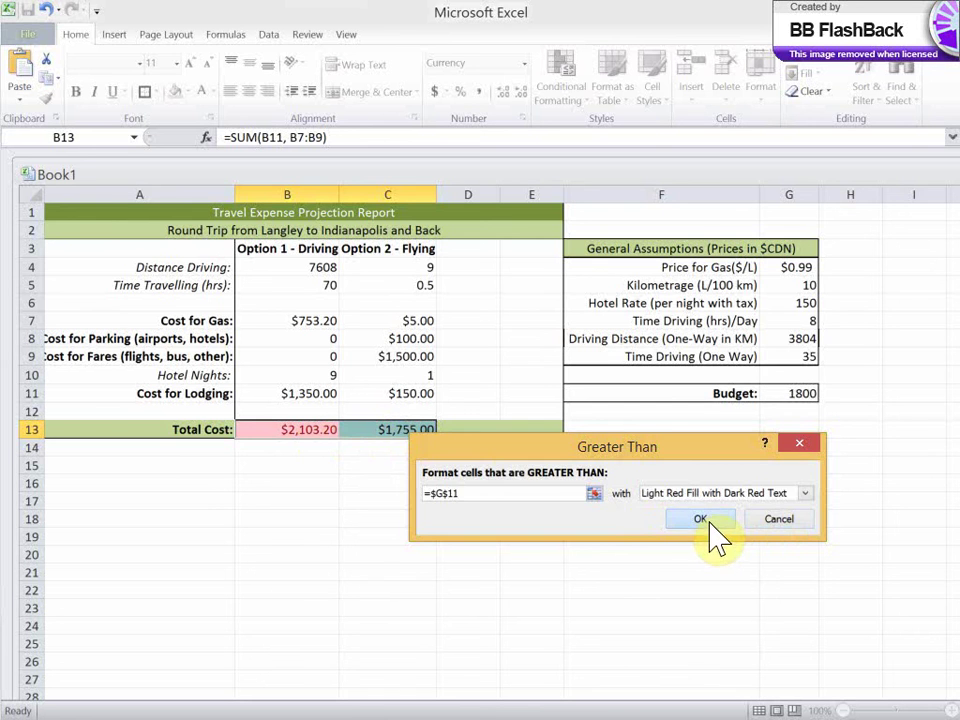
{"action": "left_click", "coordinate": [377, 433]}
{"action": "left_click", "coordinate": [356, 450]}
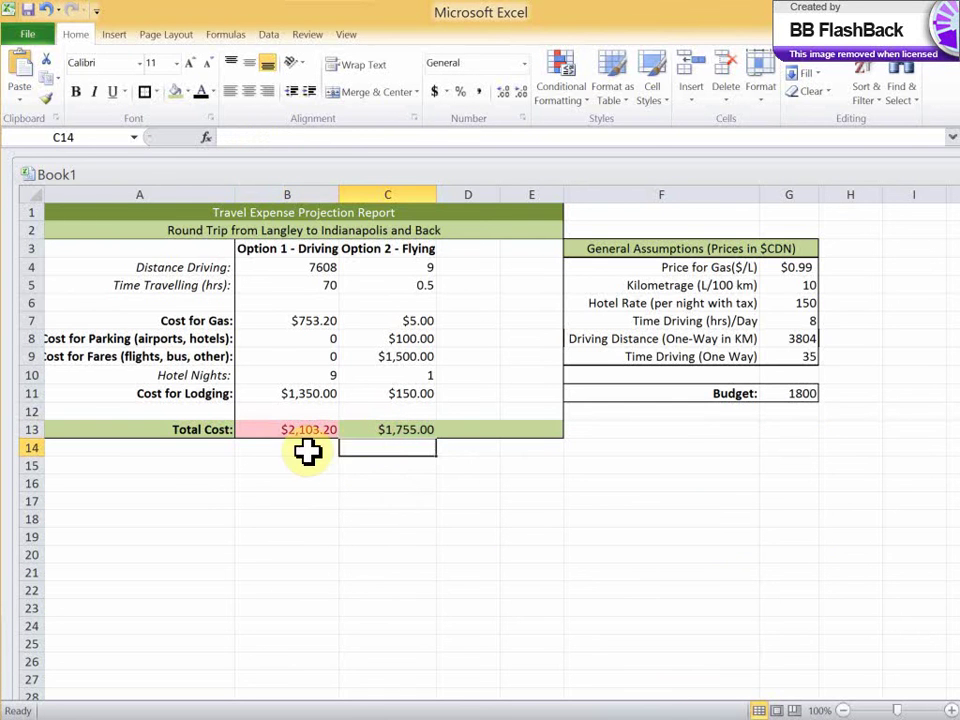
{"action": "left_click", "coordinate": [300, 428]}
{"action": "left_click", "coordinate": [390, 428]}
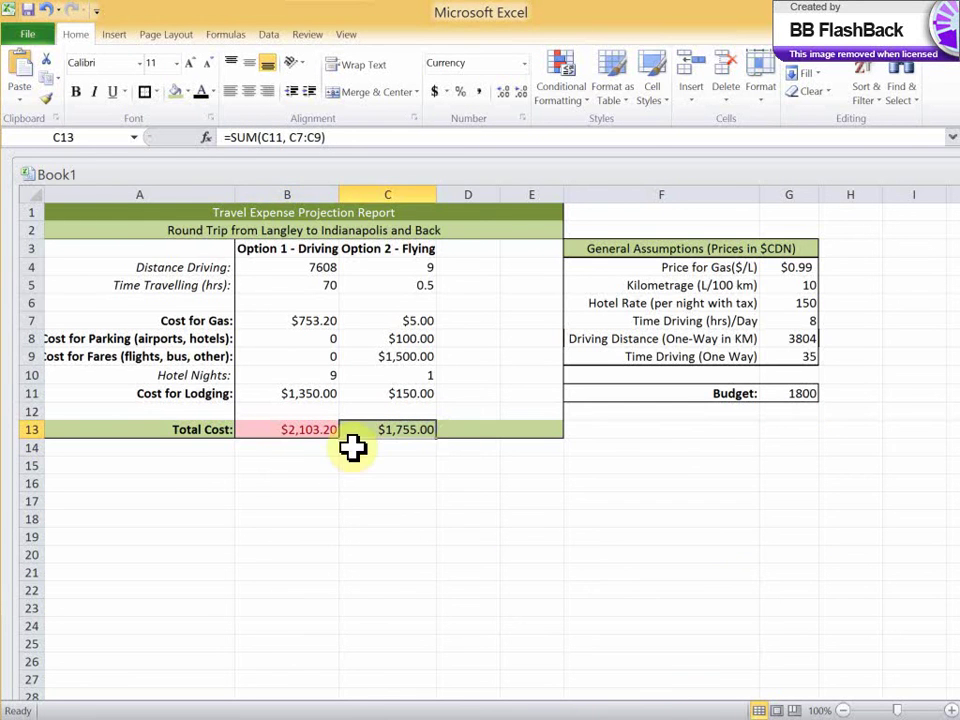
{"action": "left_click", "coordinate": [315, 430]}
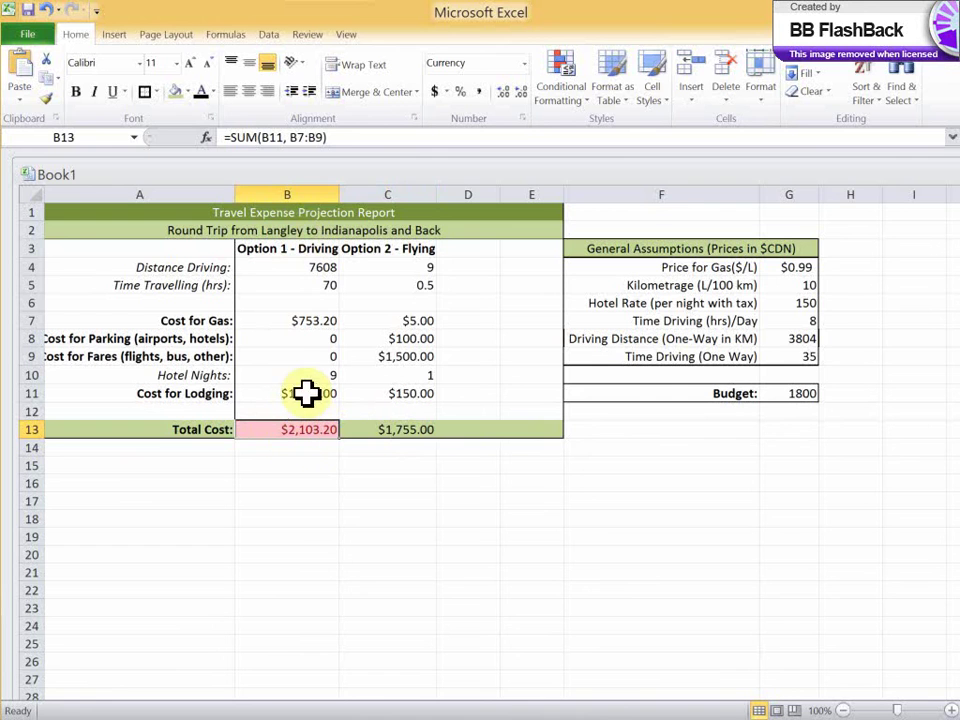
{"action": "left_click", "coordinate": [405, 429]}
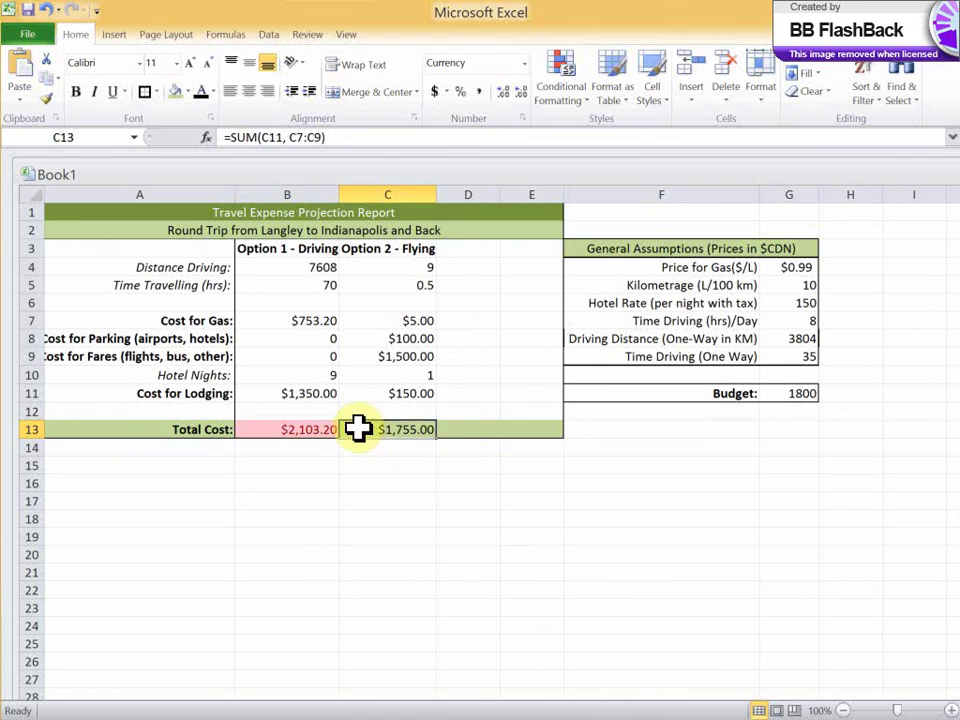
Conditionally format the total cost cells B13:E13 with Green Fill with Dark Green Text when less than the budget in =$G$11
{"action": "left_click_drag", "start_coordinate": [330, 430], "coordinate": [540, 424]}
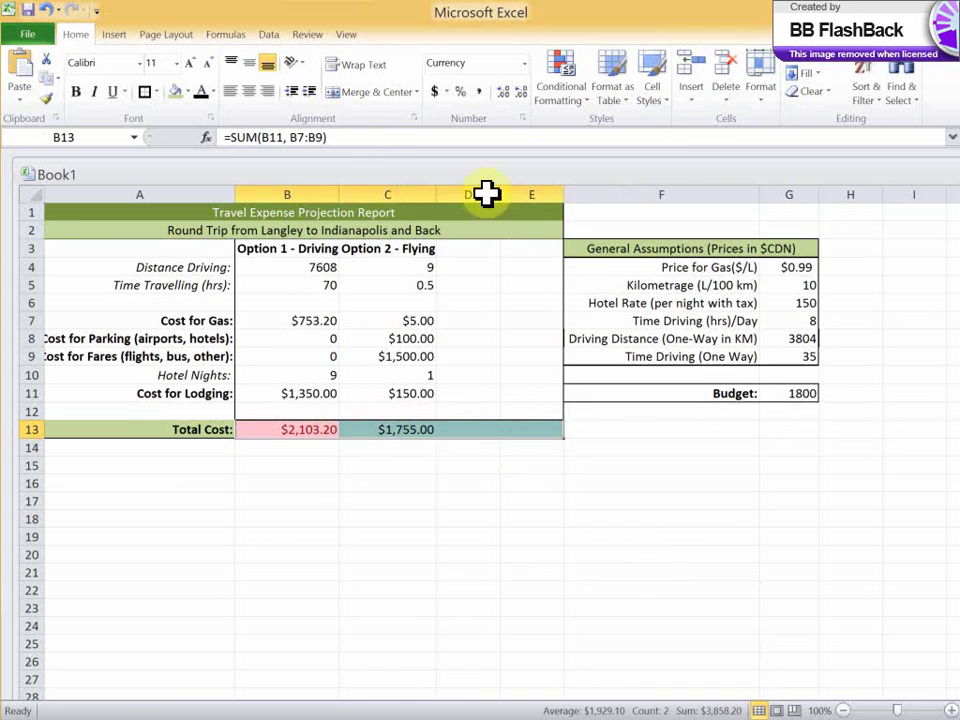
{"action": "left_click", "coordinate": [572, 85]}
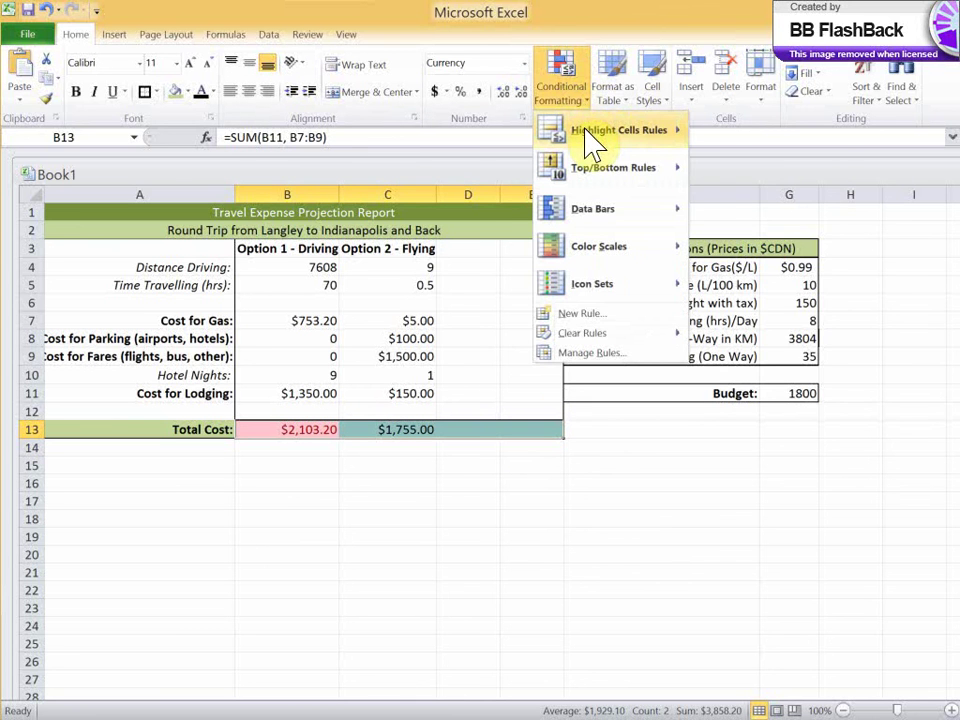
{"action": "mouse_move", "coordinate": [592, 145]}
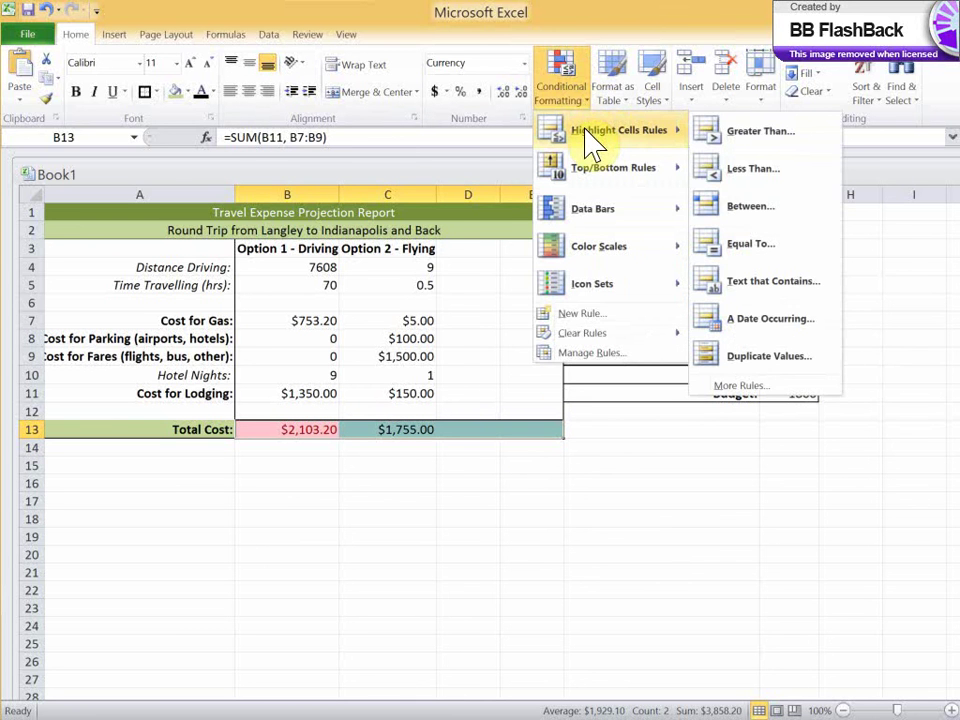
{"action": "left_click", "coordinate": [781, 179]}
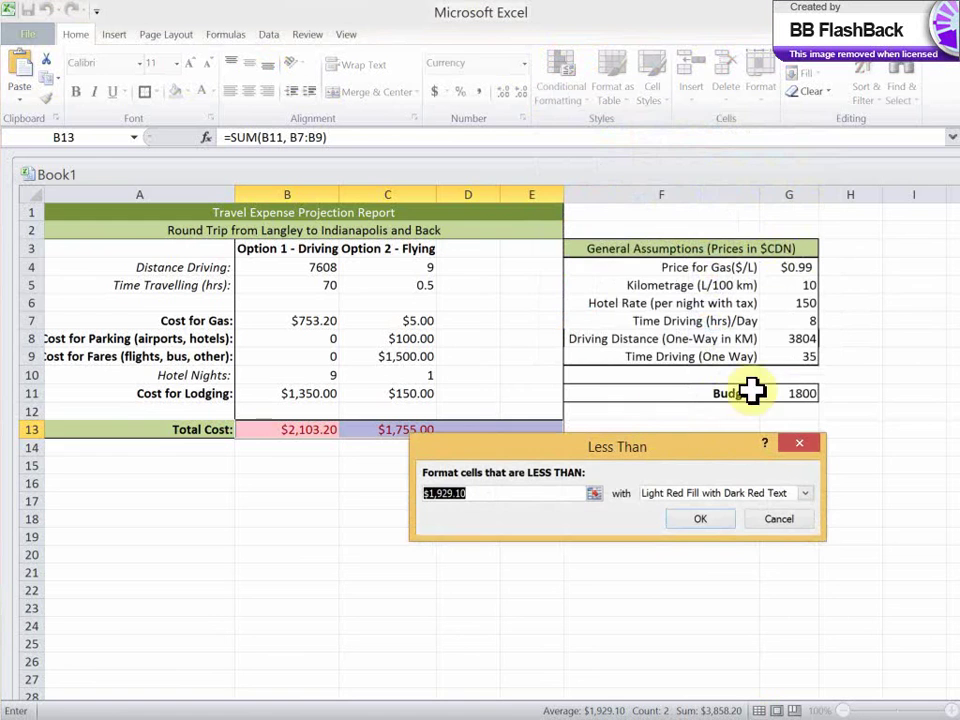
{"action": "left_click", "coordinate": [594, 493]}
{"action": "left_click", "coordinate": [810, 392]}
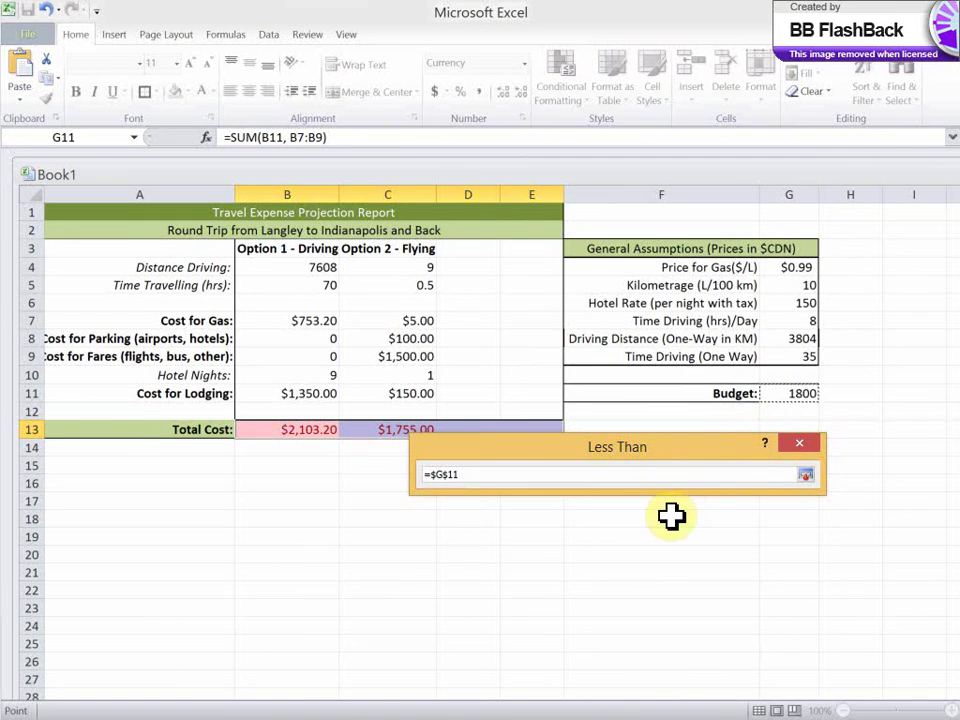
{"action": "left_click", "coordinate": [806, 475]}
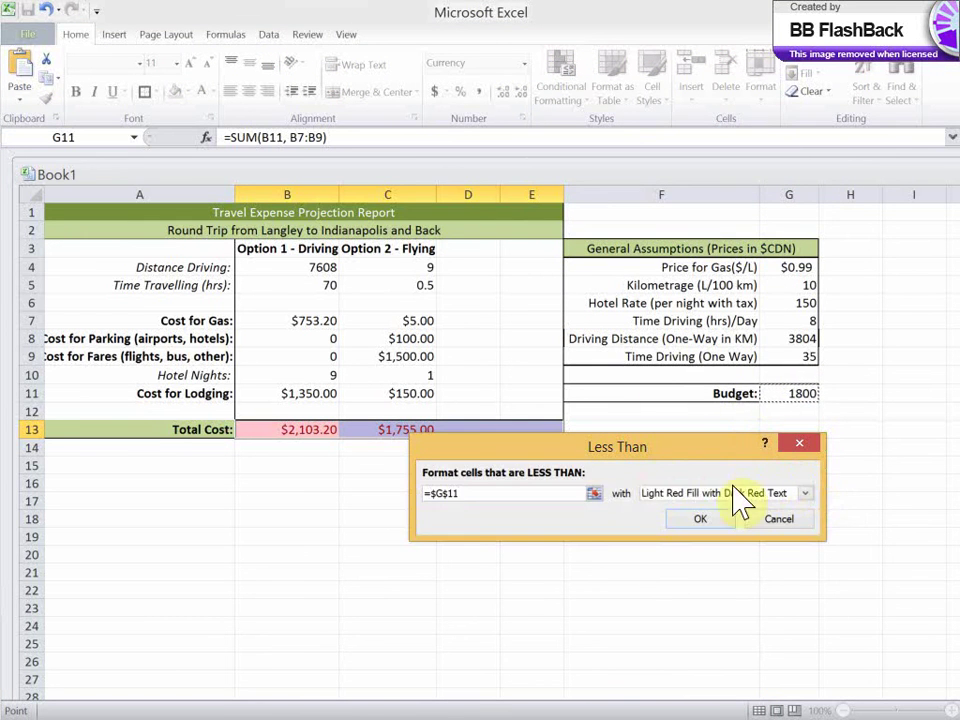
{"action": "left_click", "coordinate": [760, 493]}
{"action": "left_click", "coordinate": [710, 531]}
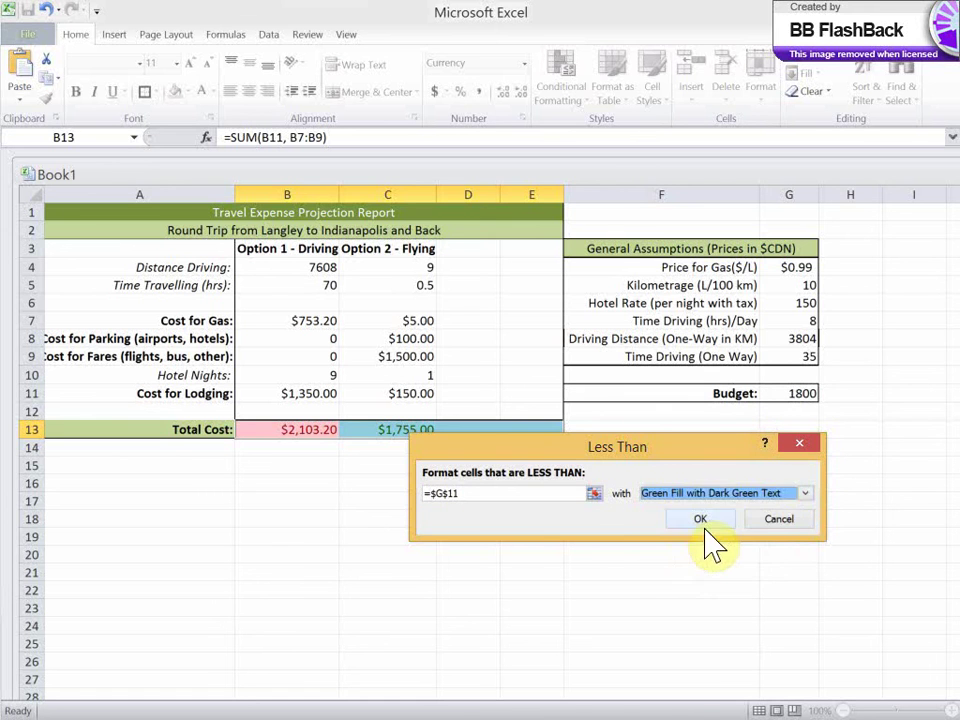
{"action": "left_click", "coordinate": [700, 518]}
{"action": "left_click", "coordinate": [472, 515]}
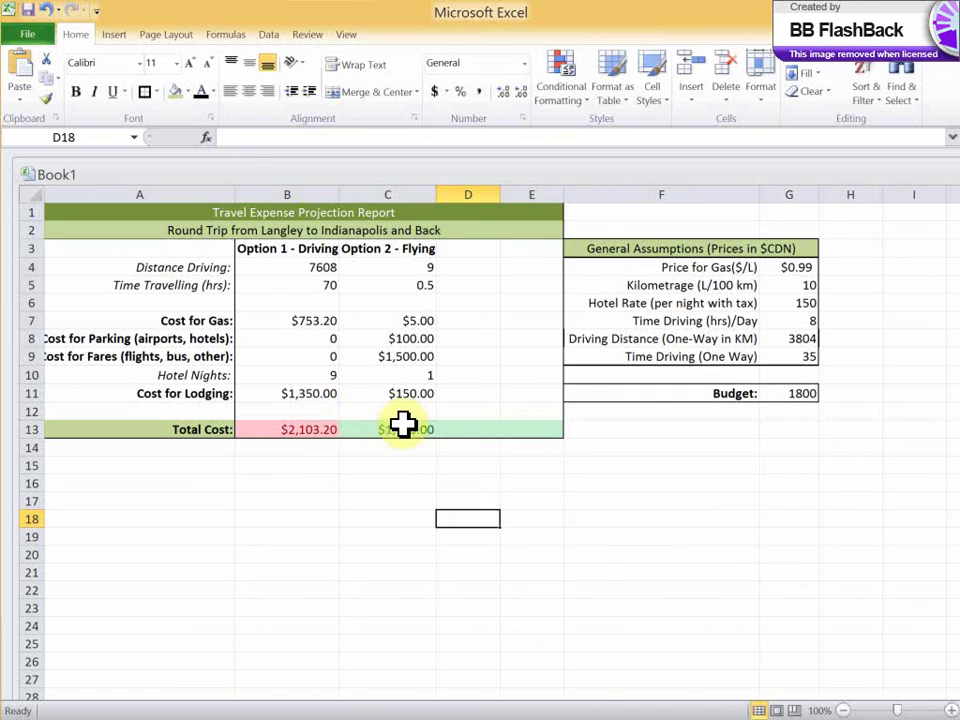
Review the report's highlighted total costs, title rows, budget box, row labels and cost cells
{"action": "left_click", "coordinate": [403, 432]}
{"action": "left_click", "coordinate": [456, 424]}
{"action": "left_click", "coordinate": [285, 426]}
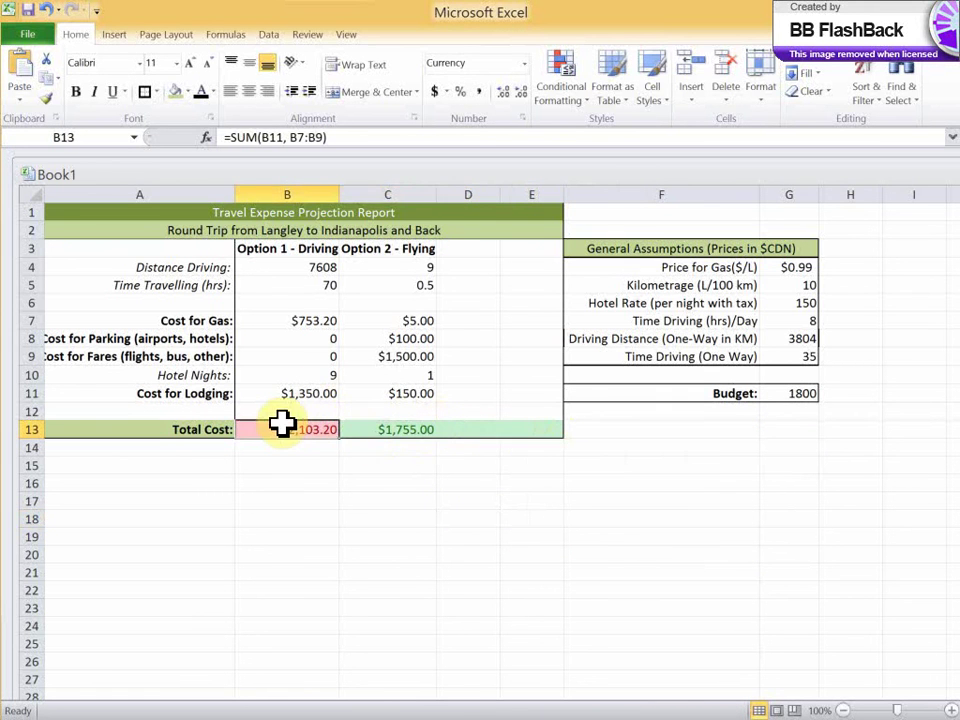
{"action": "left_click", "coordinate": [412, 430]}
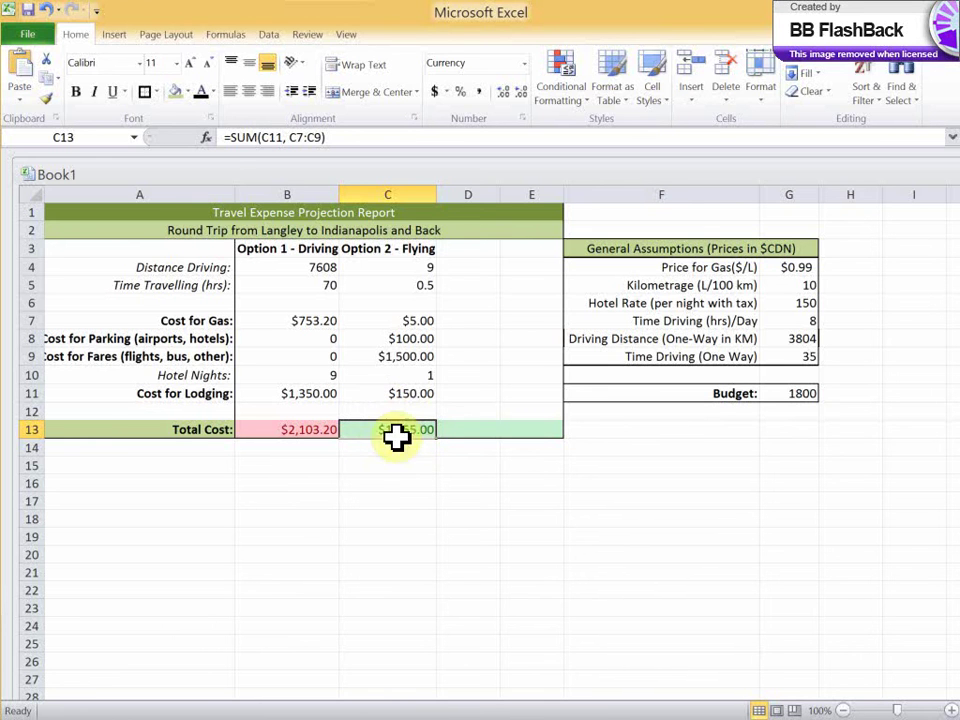
{"action": "left_click", "coordinate": [405, 446]}
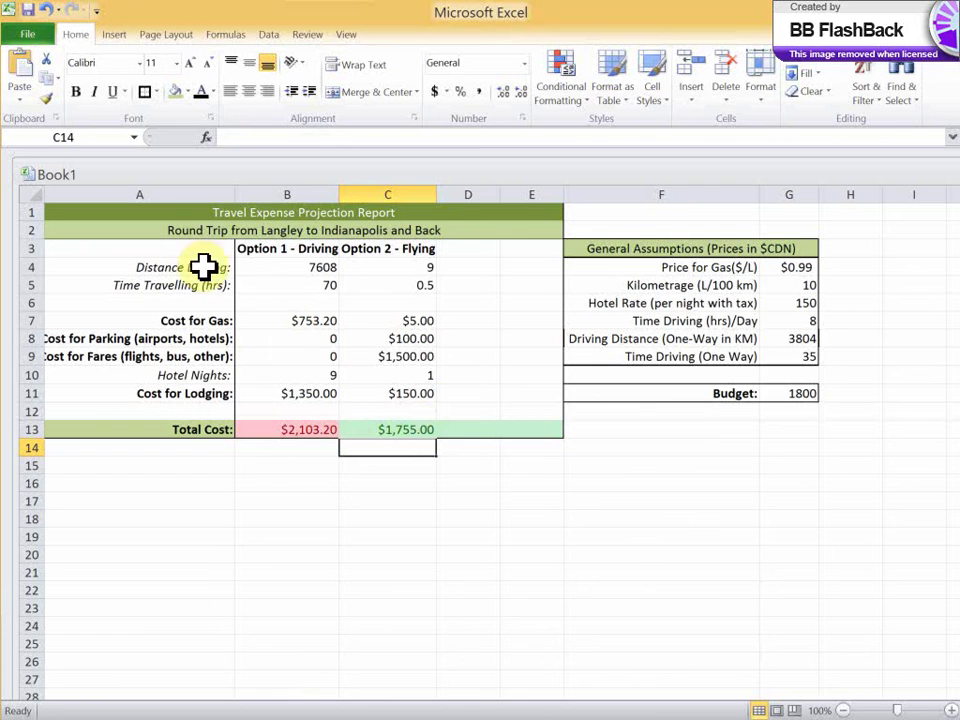
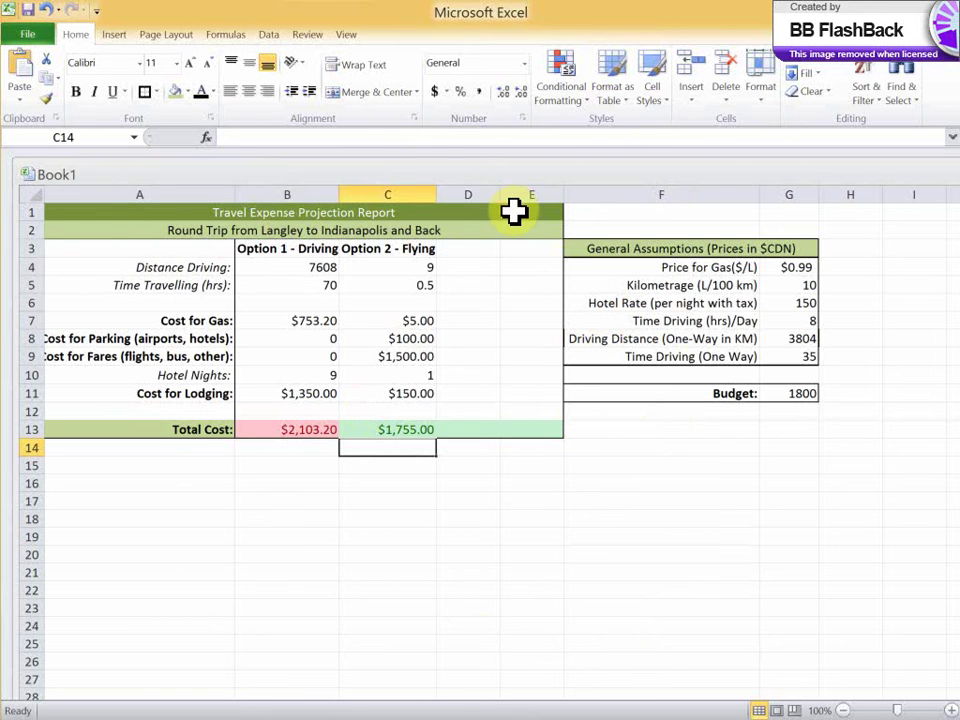
{"action": "left_click", "coordinate": [512, 212]}
{"action": "left_click", "coordinate": [508, 229]}
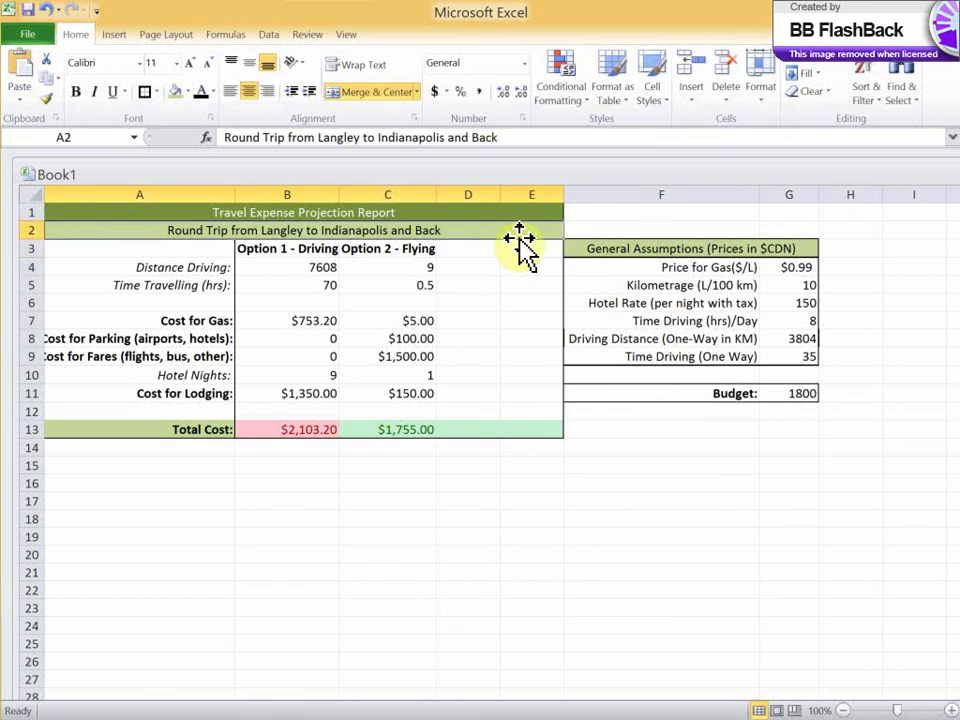
{"action": "left_click", "coordinate": [514, 212]}
{"action": "left_click", "coordinate": [488, 232]}
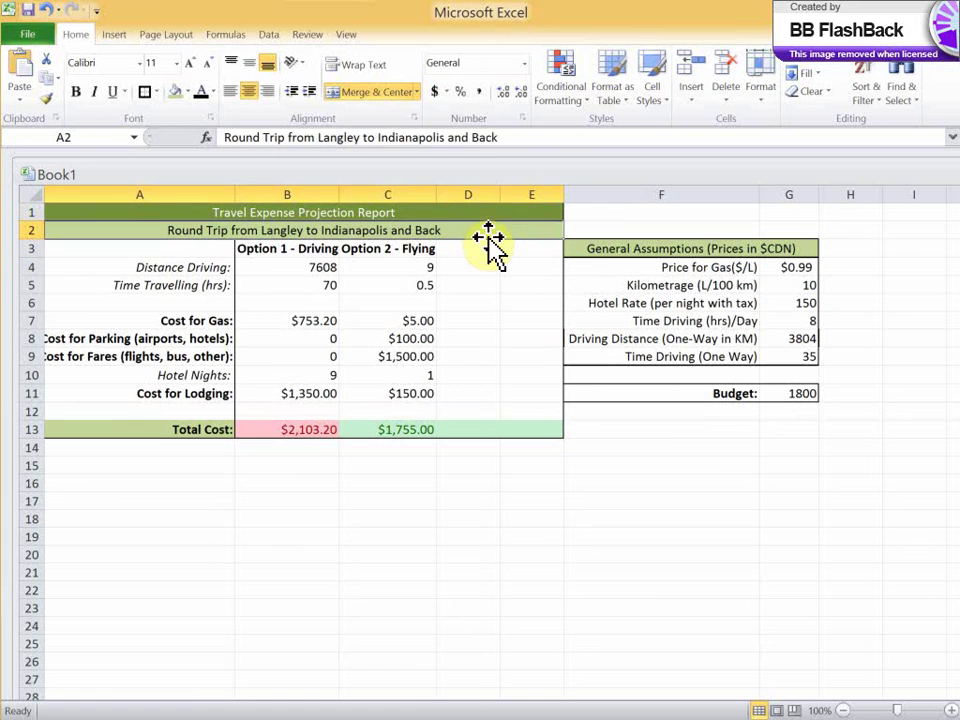
{"action": "left_click_drag", "start_coordinate": [639, 396], "coordinate": [771, 399]}
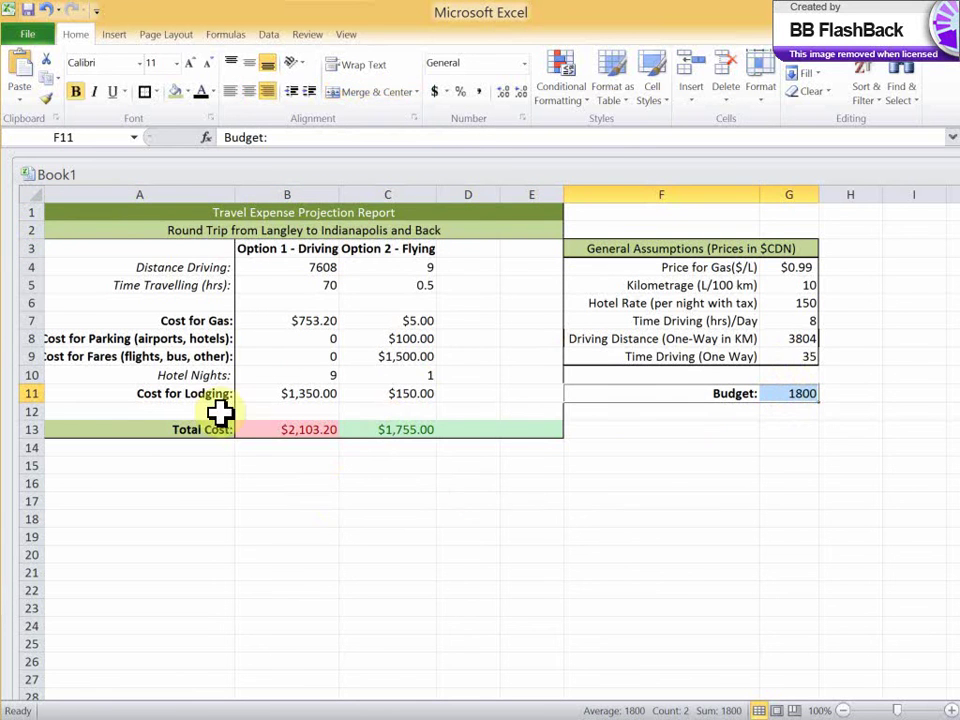
{"action": "left_click_drag", "start_coordinate": [112, 249], "coordinate": [117, 383]}
{"action": "left_click", "coordinate": [101, 262]}
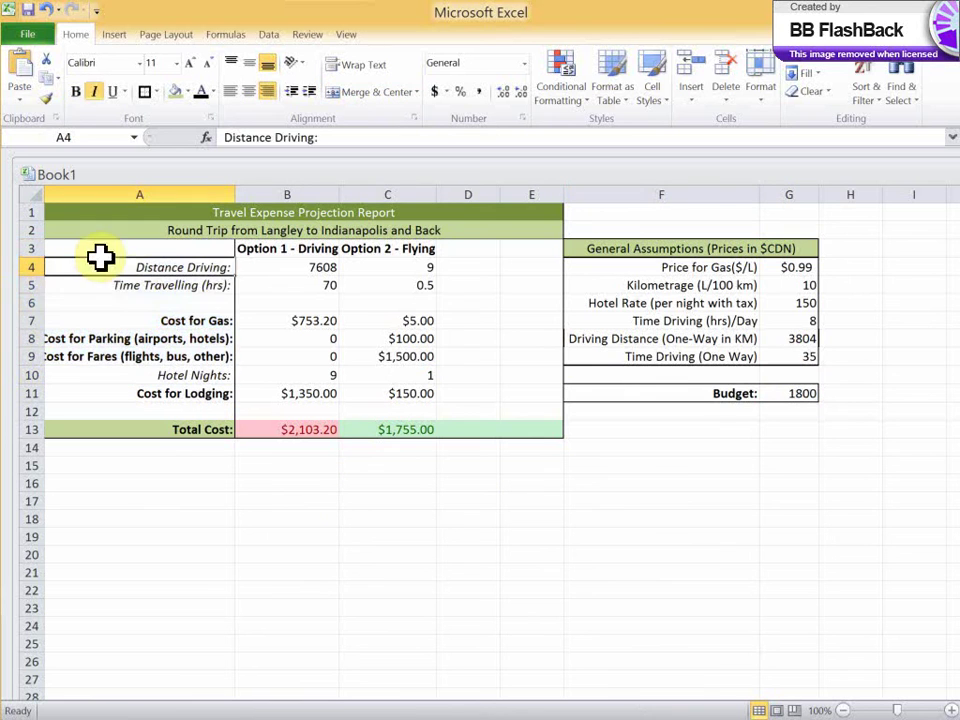
{"action": "left_click", "coordinate": [166, 303]}
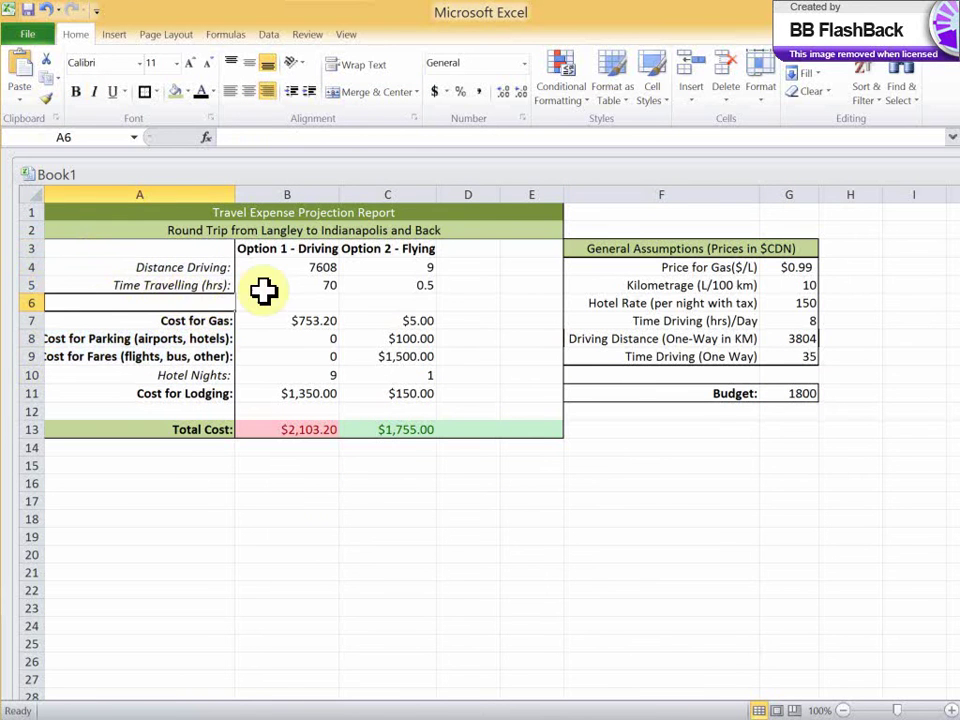
{"action": "left_click", "coordinate": [405, 302]}
{"action": "left_click", "coordinate": [403, 320]}
{"action": "left_click", "coordinate": [386, 392]}
{"action": "left_click", "coordinate": [290, 430]}
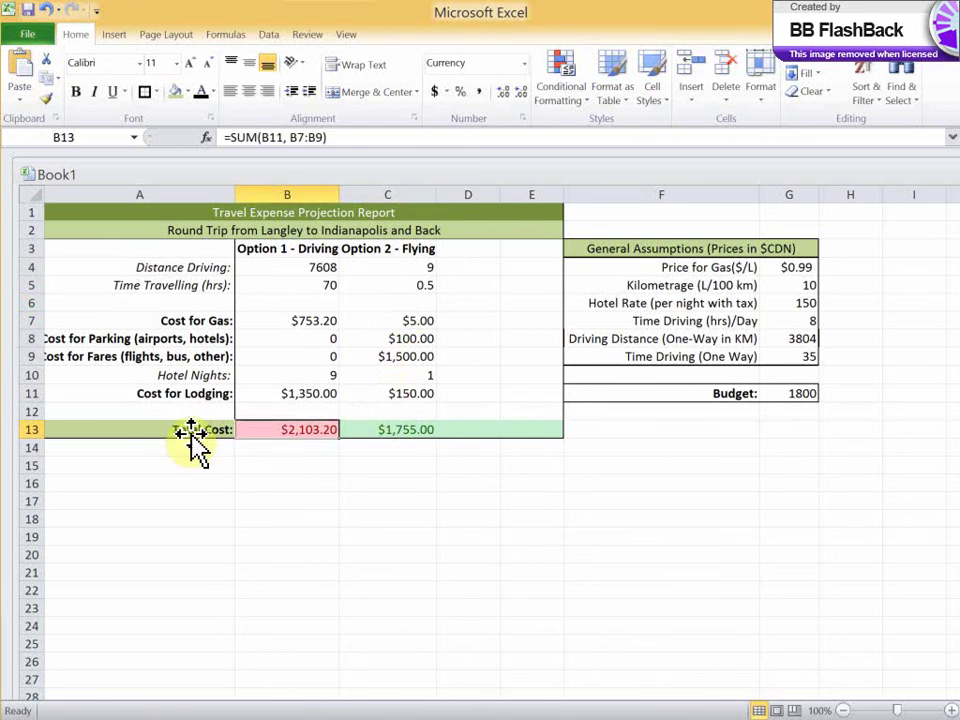
{"action": "left_click", "coordinate": [193, 434]}
{"action": "left_click", "coordinate": [540, 501]}
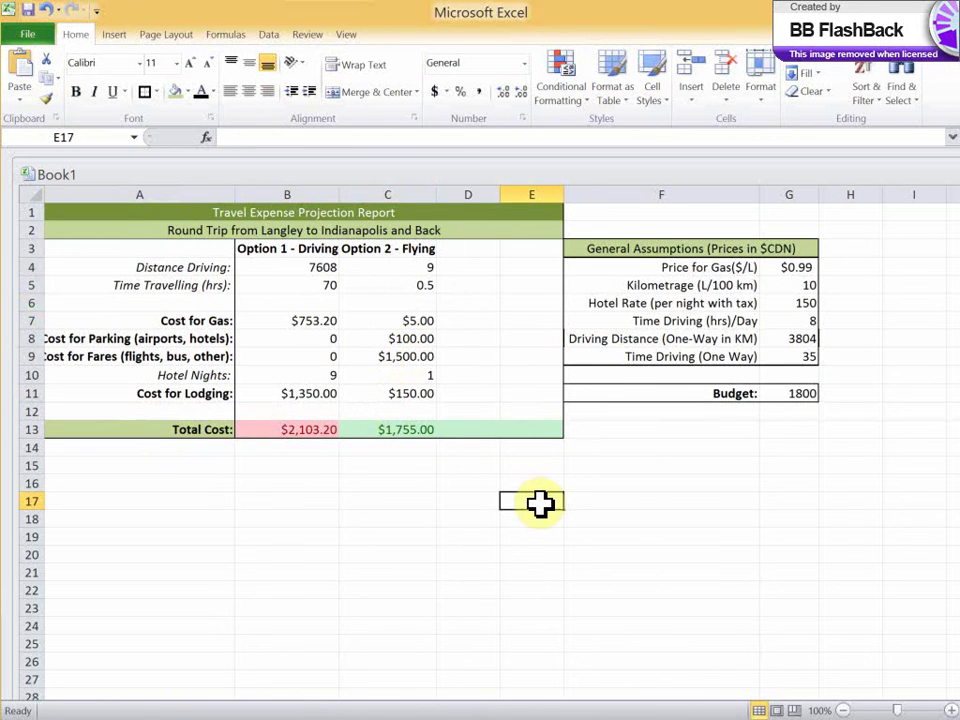
{"action": "left_click", "coordinate": [645, 393]}
{"action": "left_click", "coordinate": [617, 426]}
{"action": "left_click", "coordinate": [605, 414]}
{"action": "left_click", "coordinate": [597, 426]}
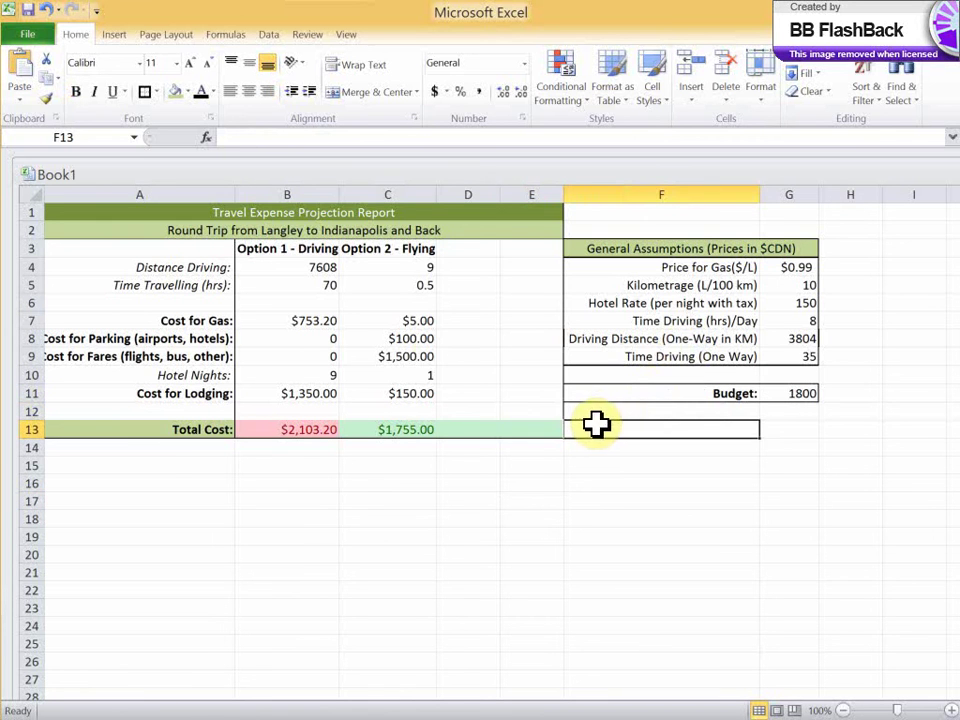